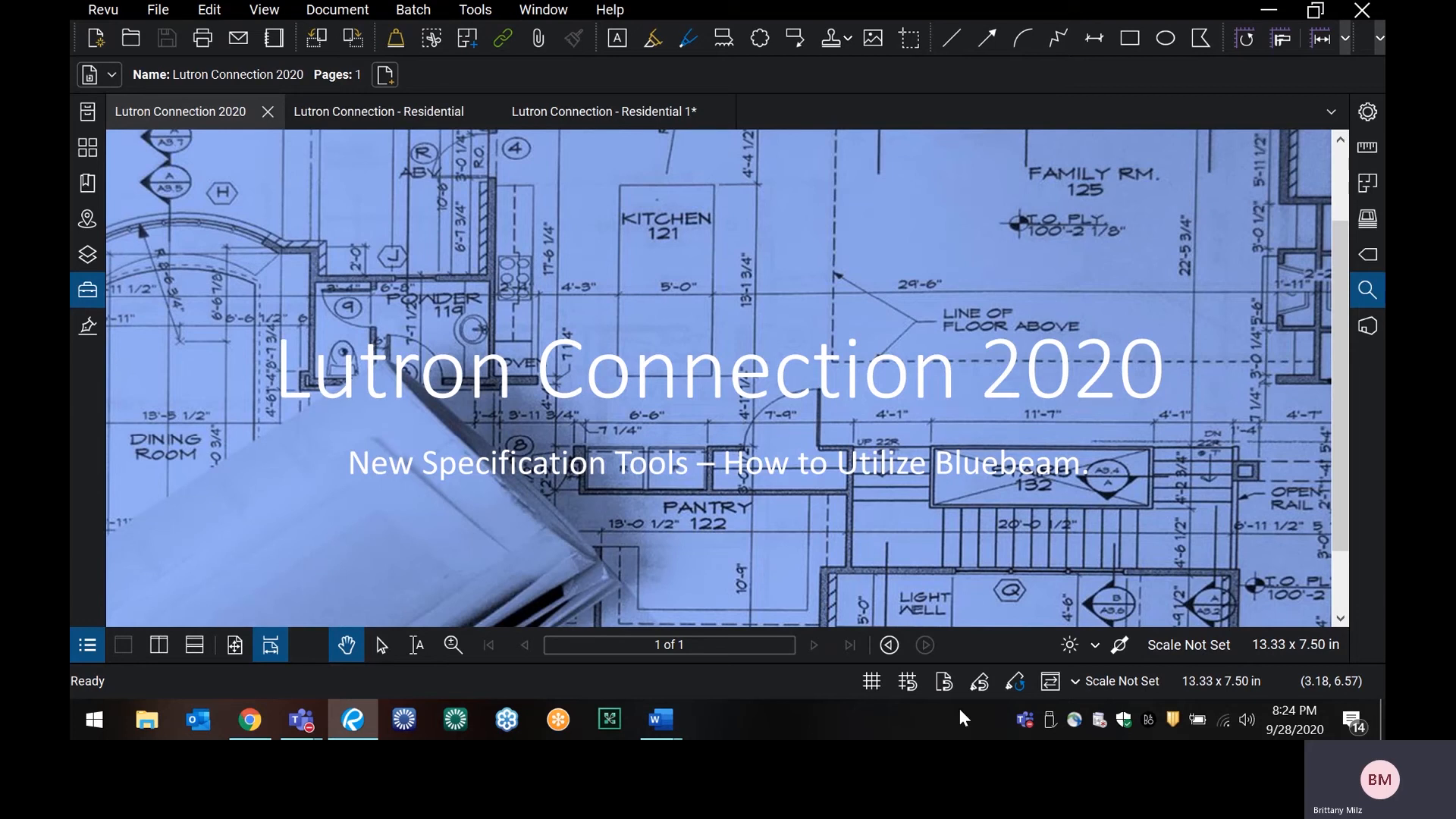
# - Switch to Chrome and open the Bluebeam page from Lutron's Service & Support section
pyautogui.click(252, 736)
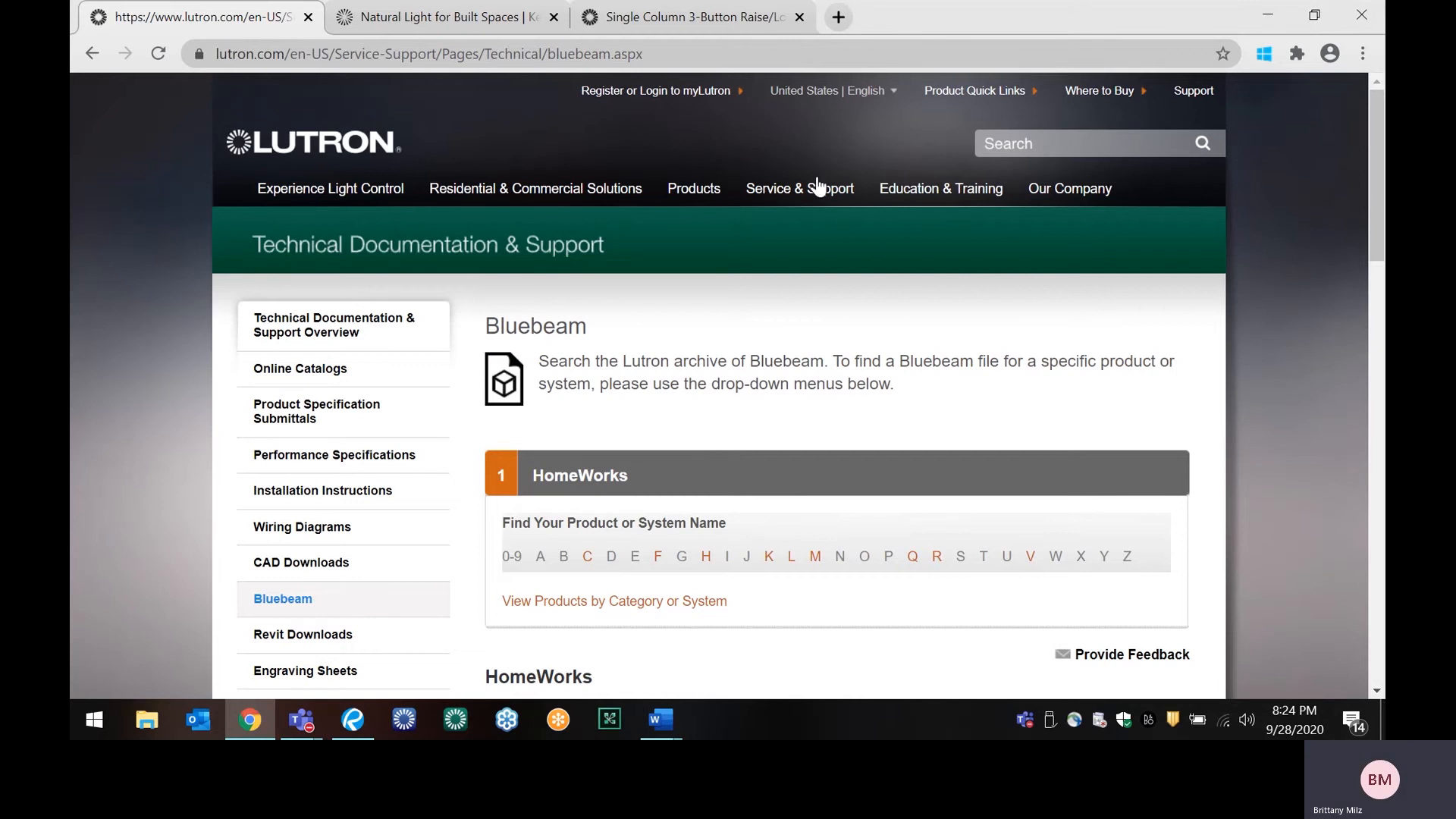
pyautogui.moveTo(824, 192)
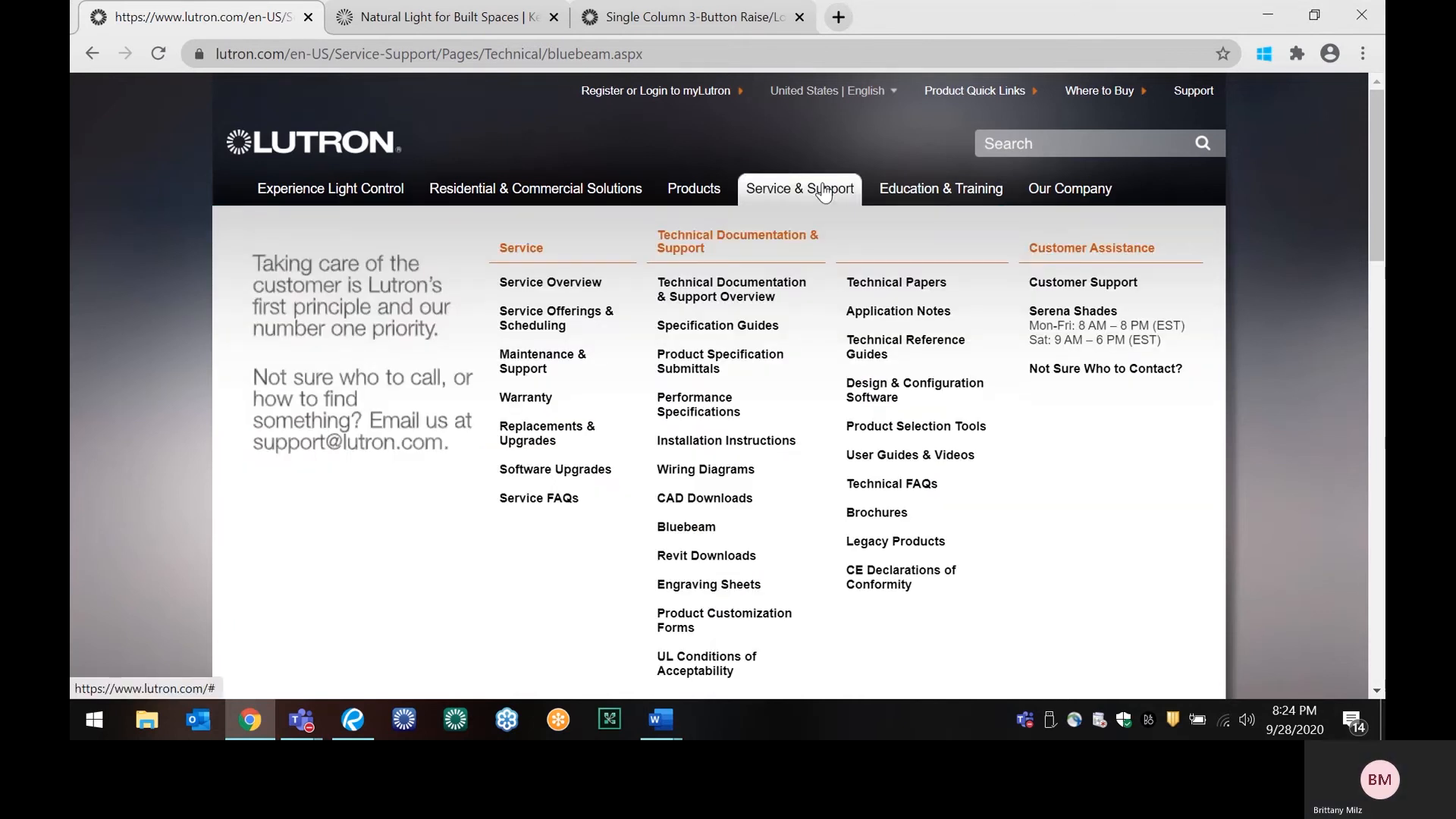
pyautogui.click(703, 532)
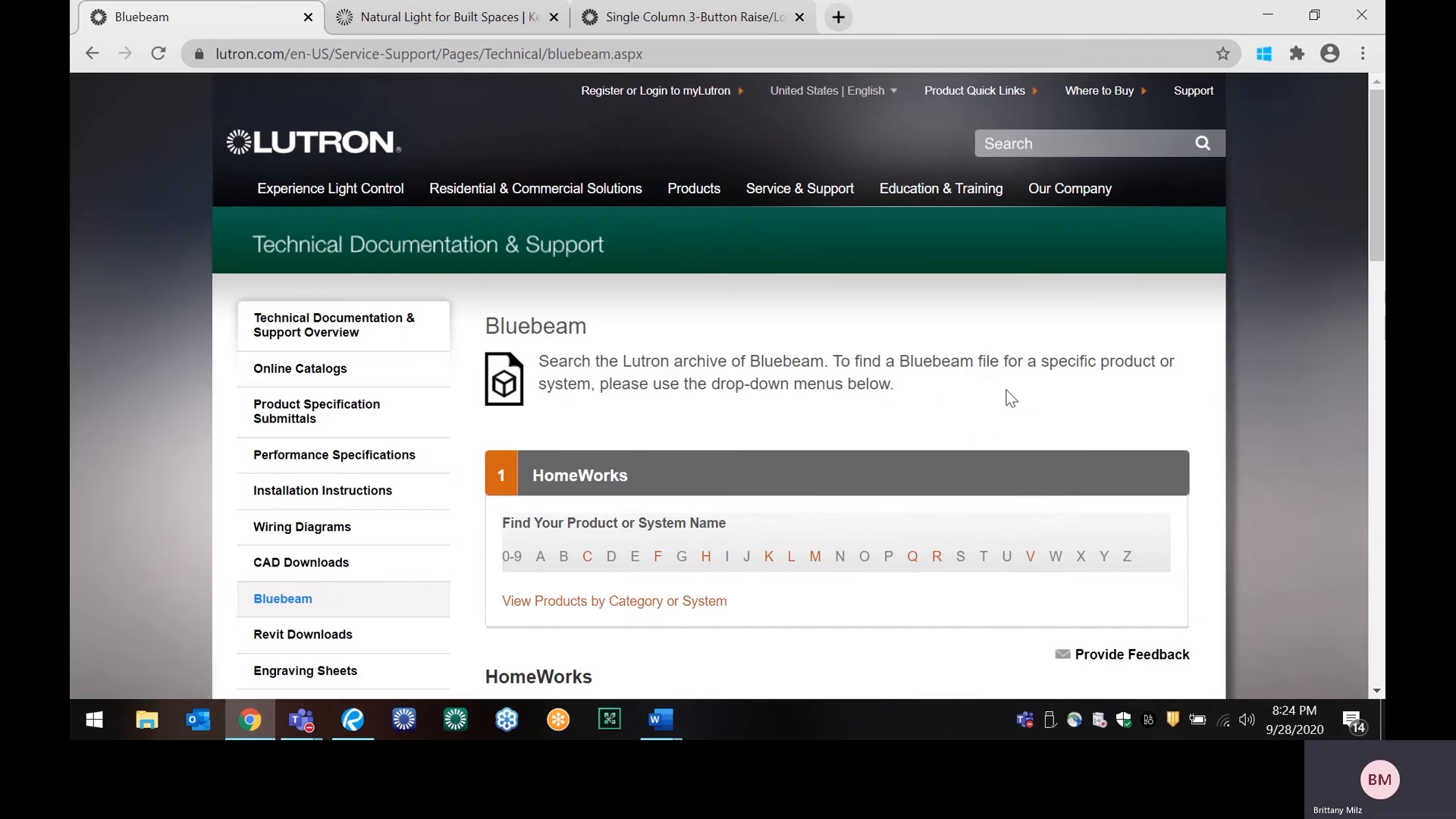
# - Look through the HomeWorks Bluebeam Tool Chests downloads and go to the Lutron Bluebeam Application Note section
pyautogui.scroll(-5, 1008, 458)
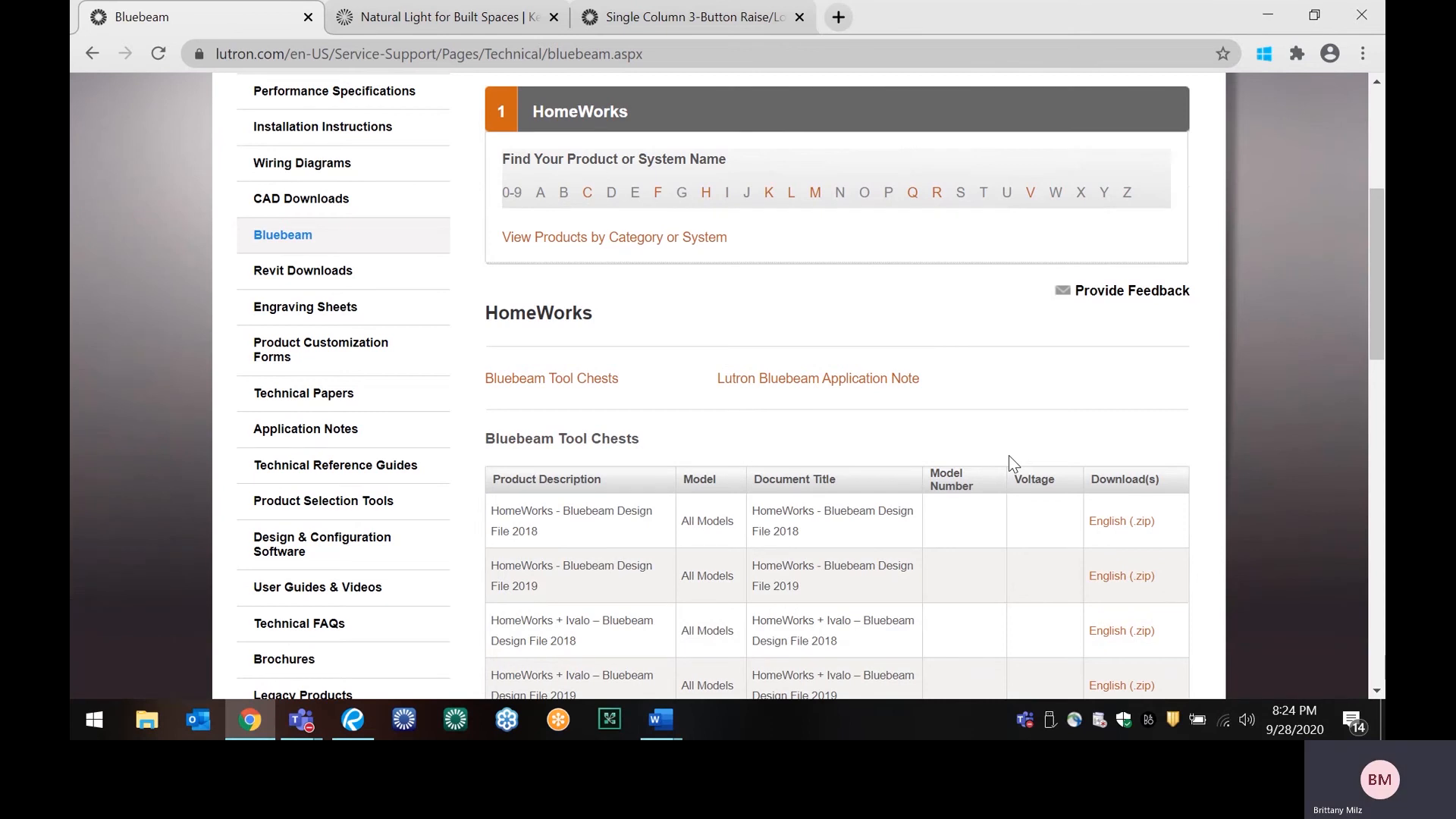
pyautogui.scroll(-1, 1008, 455)
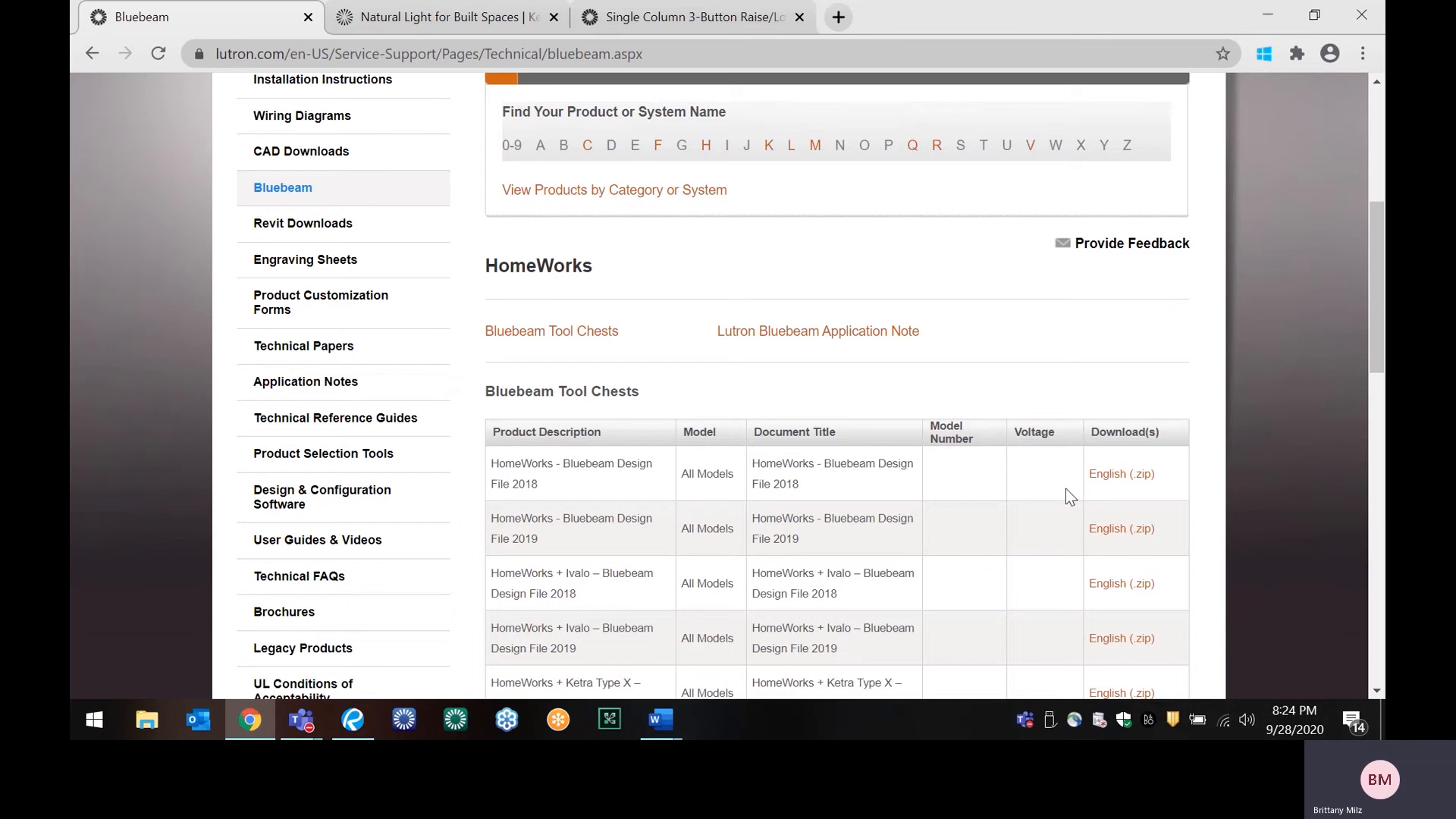
pyautogui.scroll(-2, 1068, 488)
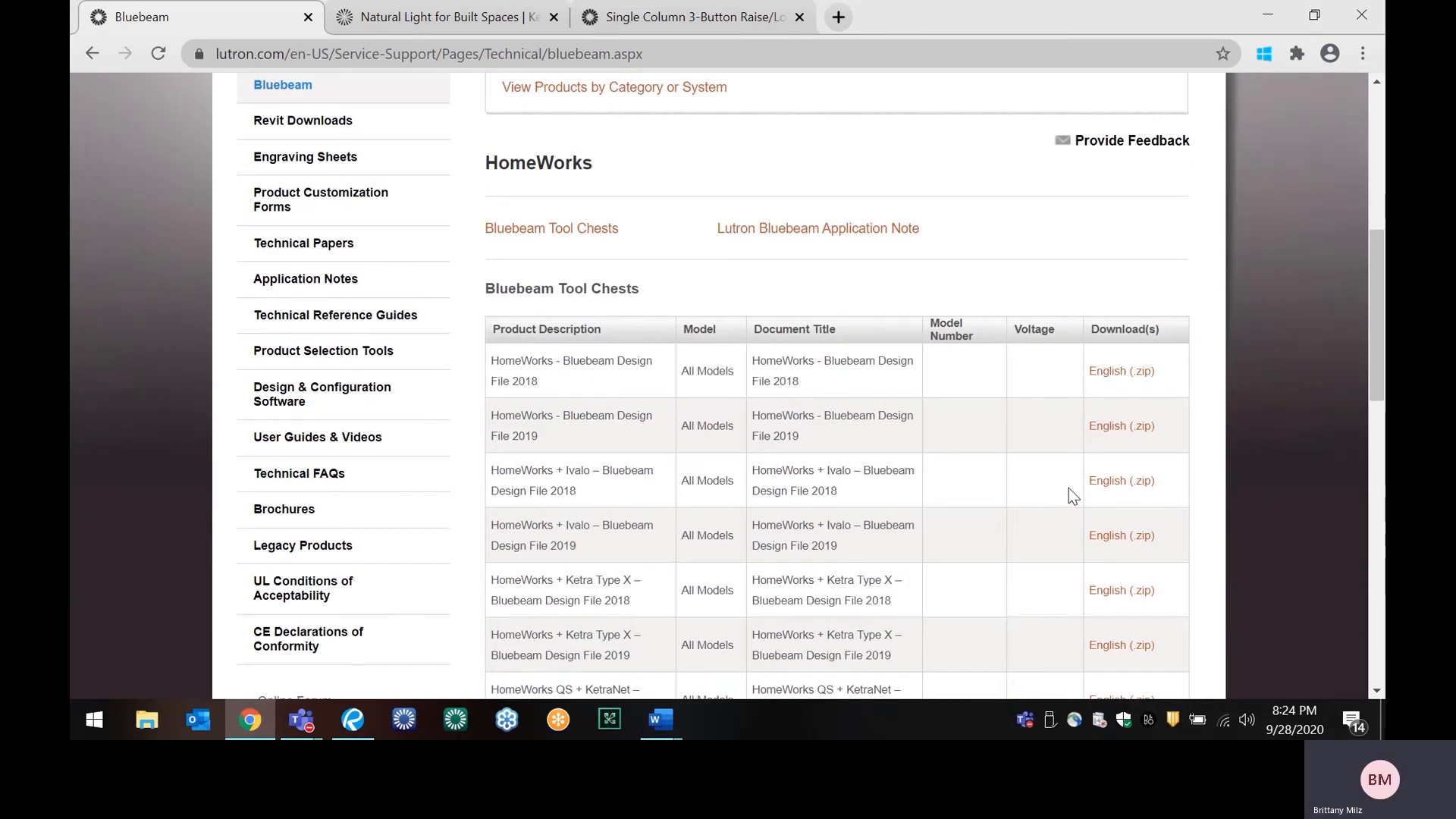
pyautogui.scroll(2, 1010, 520)
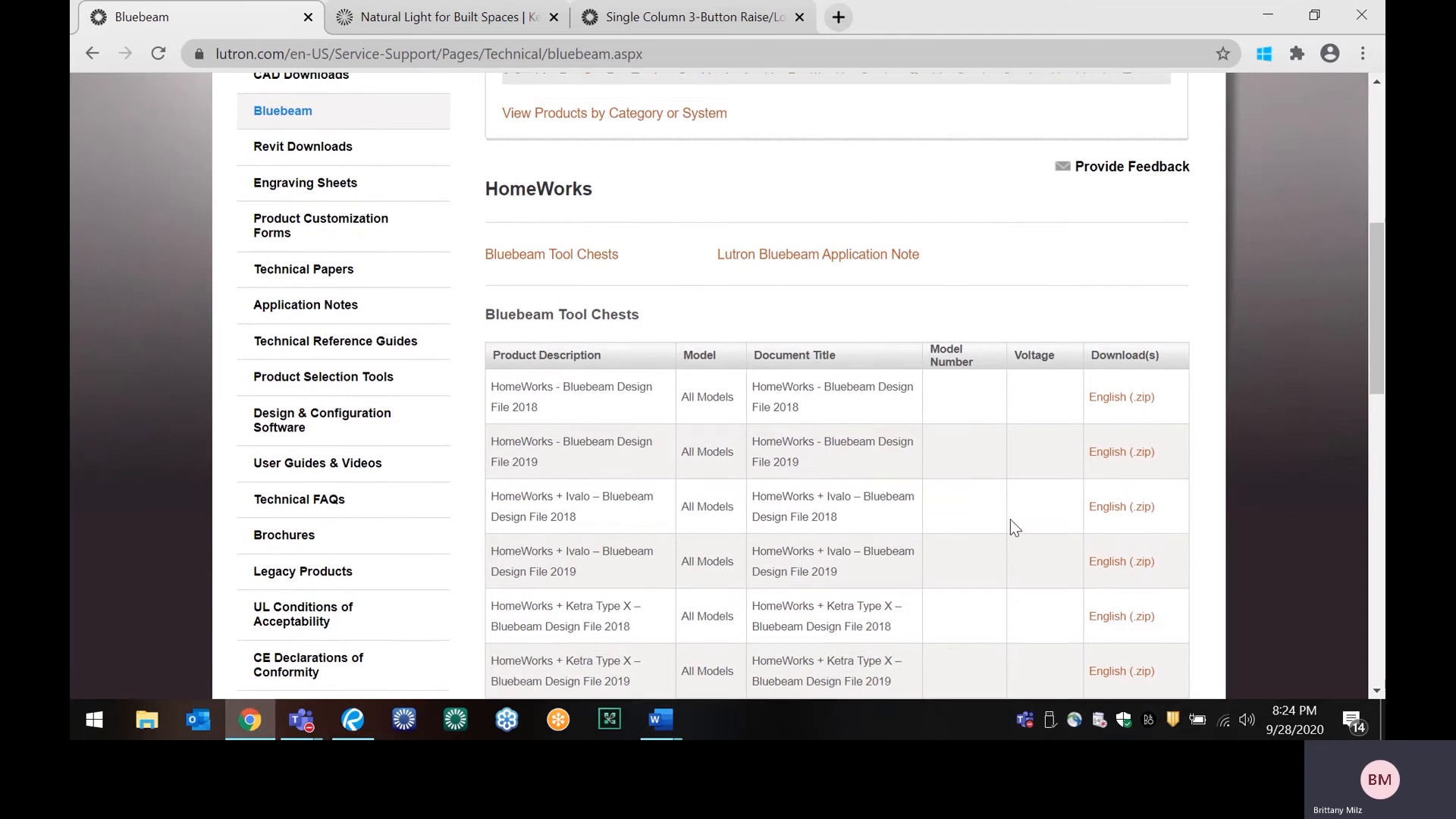
pyautogui.scroll(2, 1010, 520)
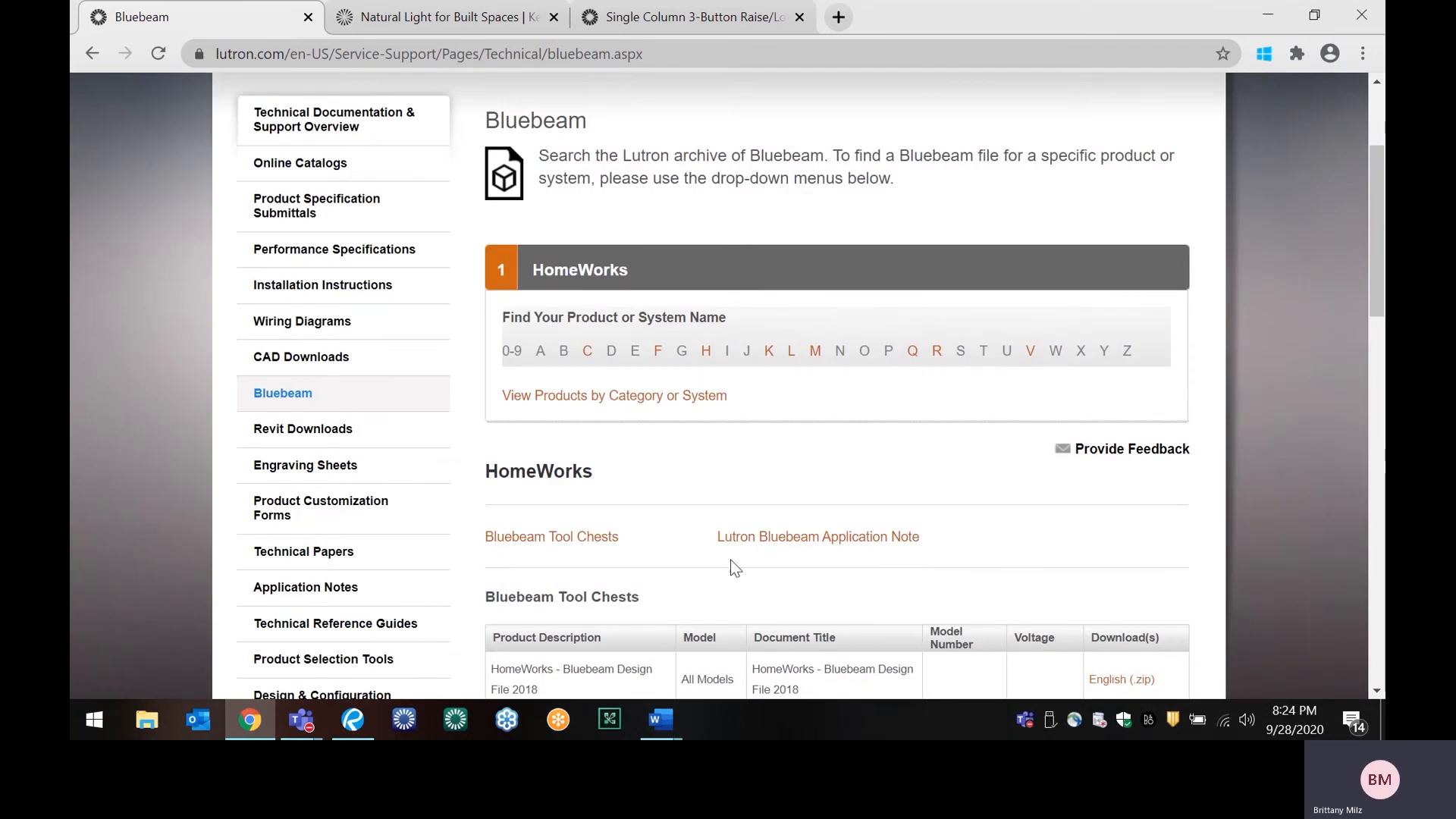
pyautogui.click(854, 537)
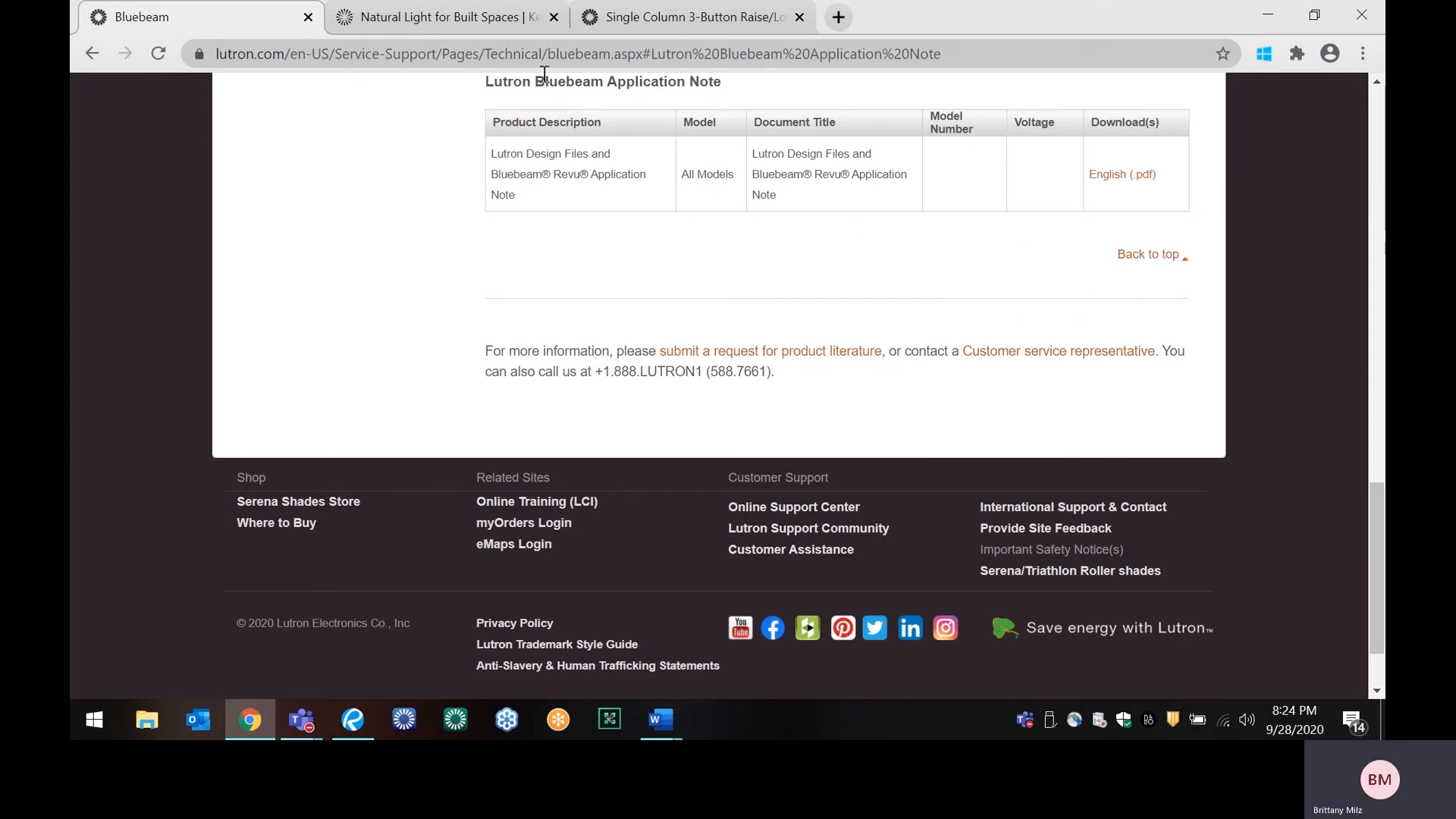
# - Open the Technical Documents resources on the Ketra site and expand the AutoCAD/Bluebeam Tool Chests section
pyautogui.click(490, 20)
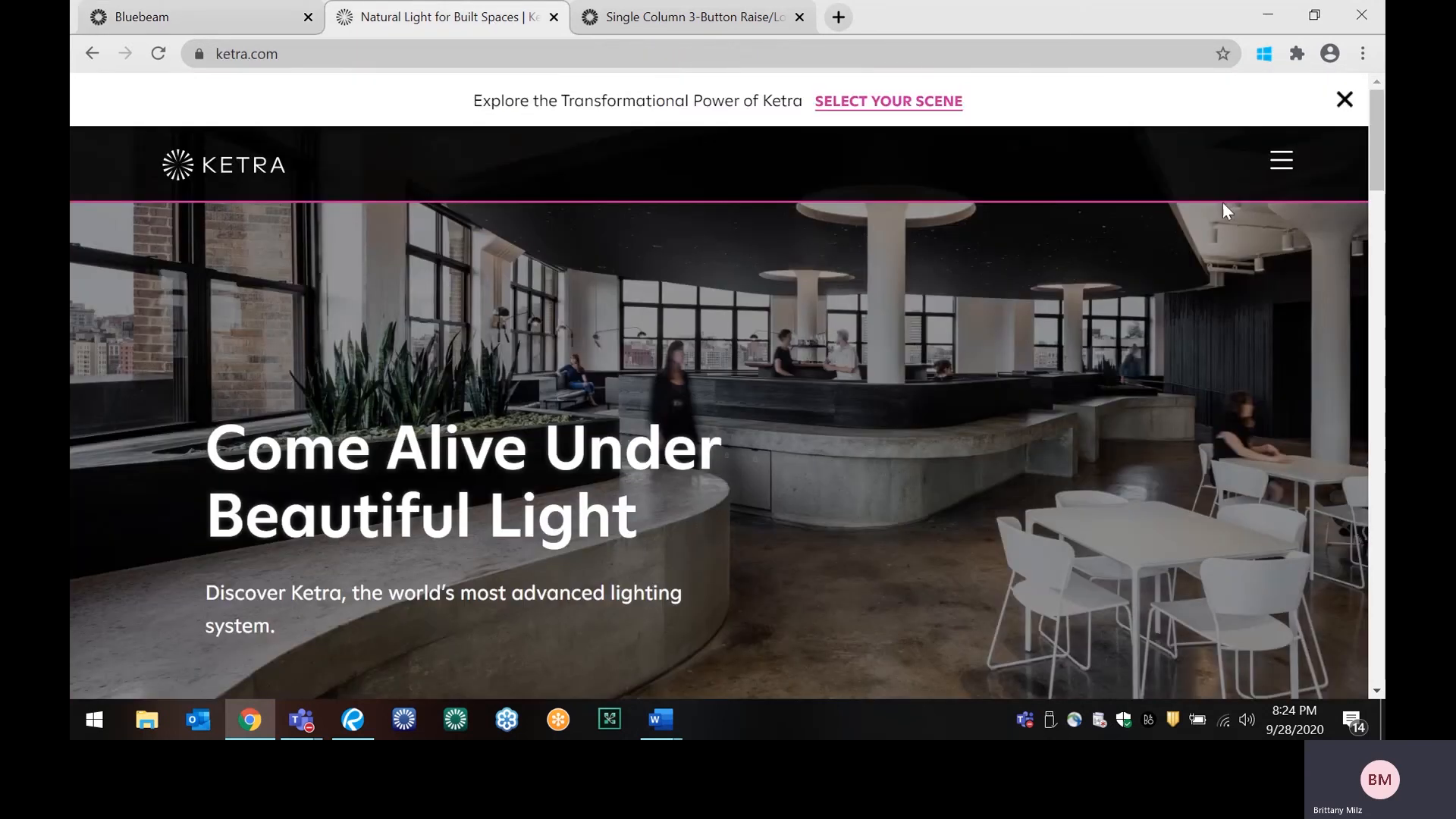
pyautogui.click(1280, 168)
pyautogui.moveTo(707, 590)
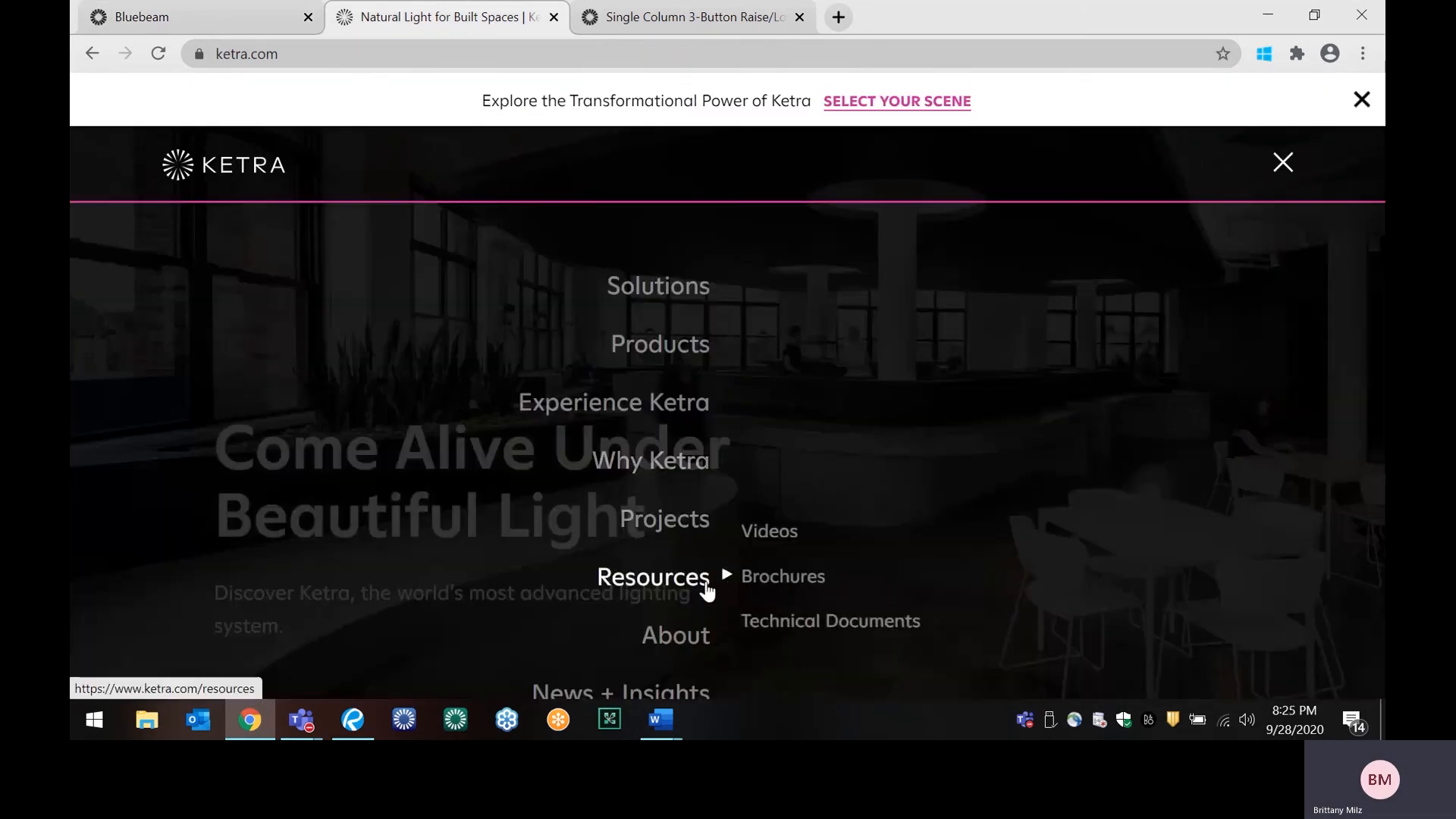
pyautogui.click(801, 626)
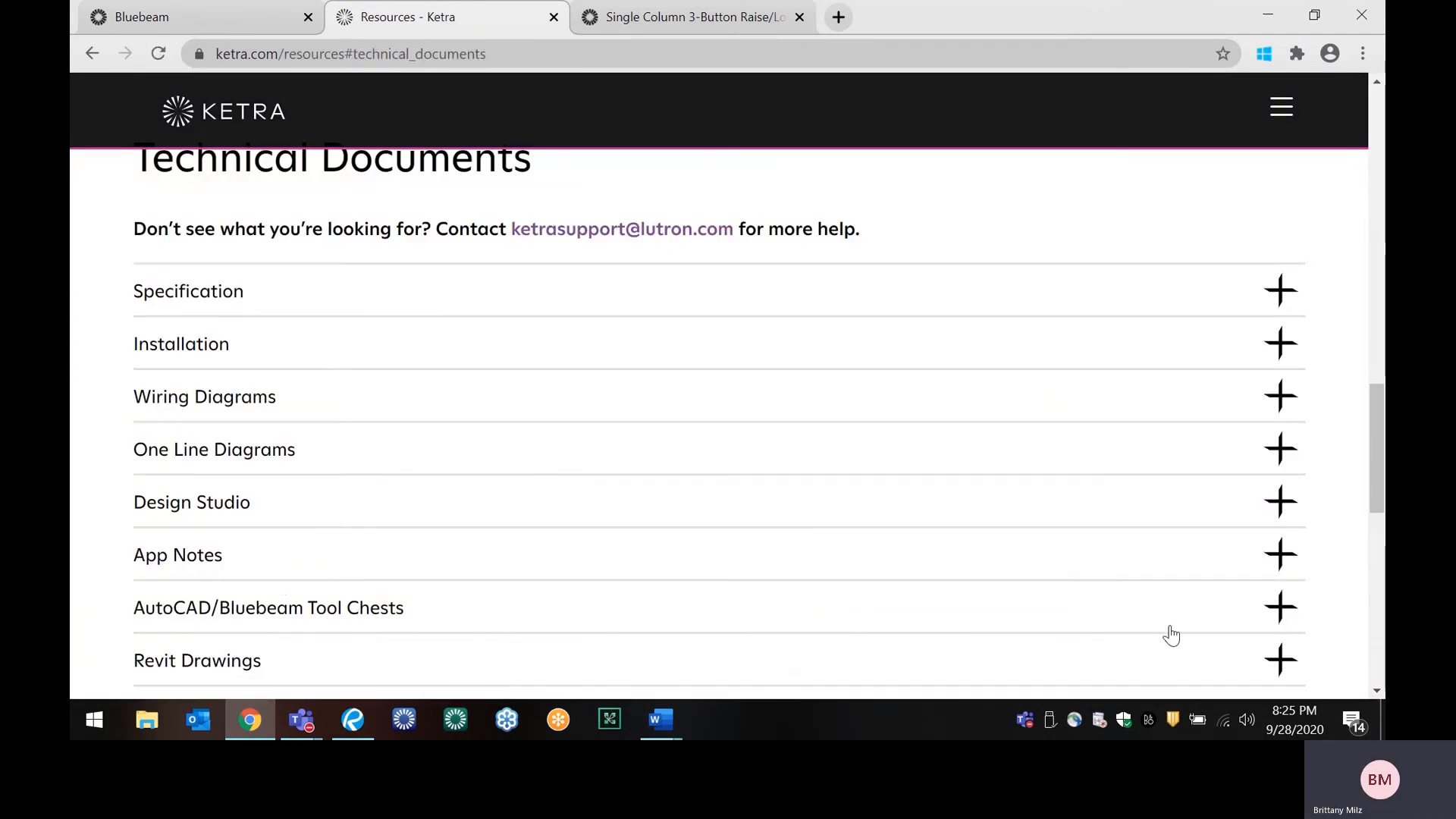
pyautogui.click(1264, 604)
pyautogui.scroll(-1, 1266, 596)
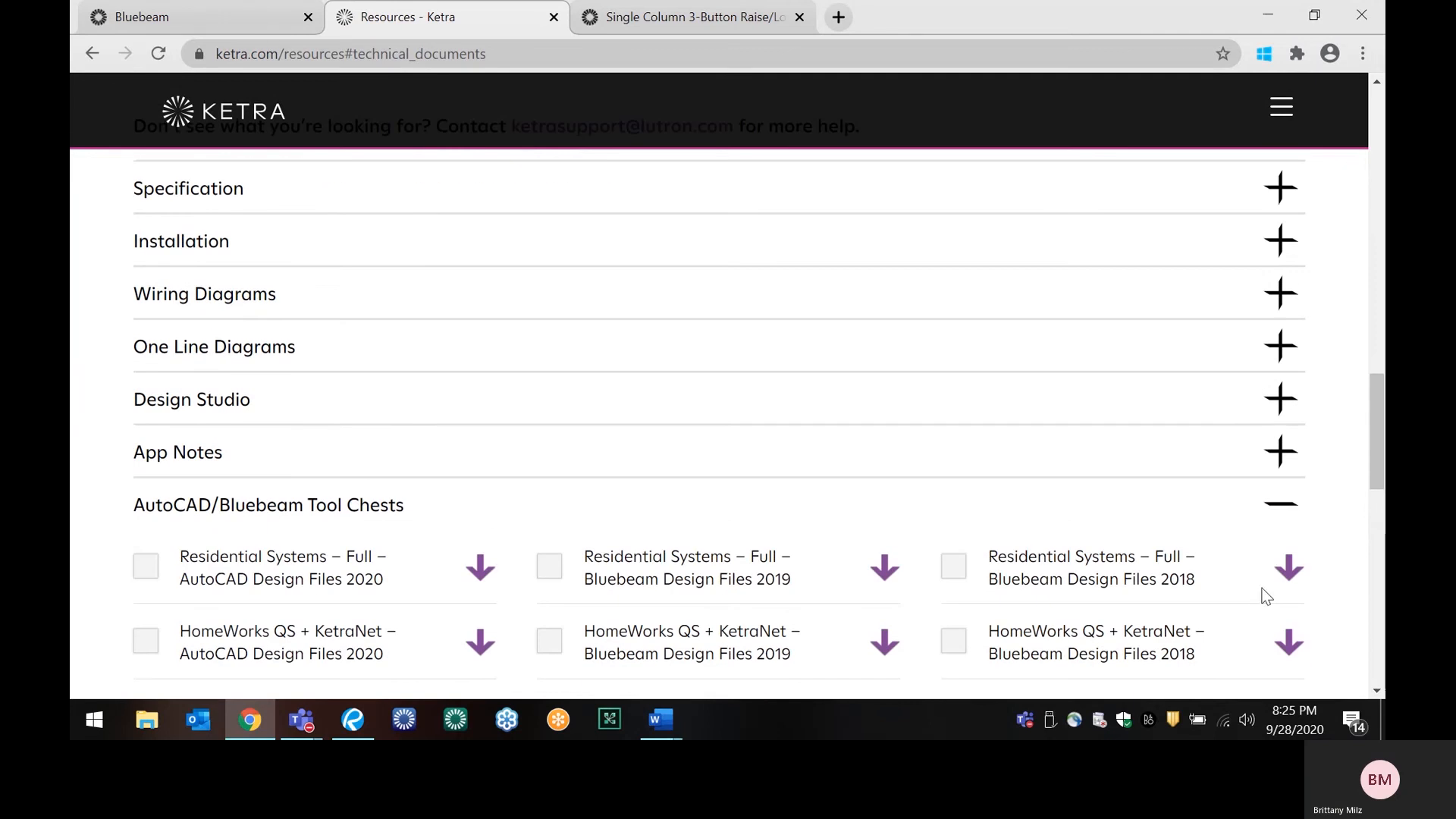
pyautogui.scroll(-1, 1266, 597)
pyautogui.scroll(2, 1266, 592)
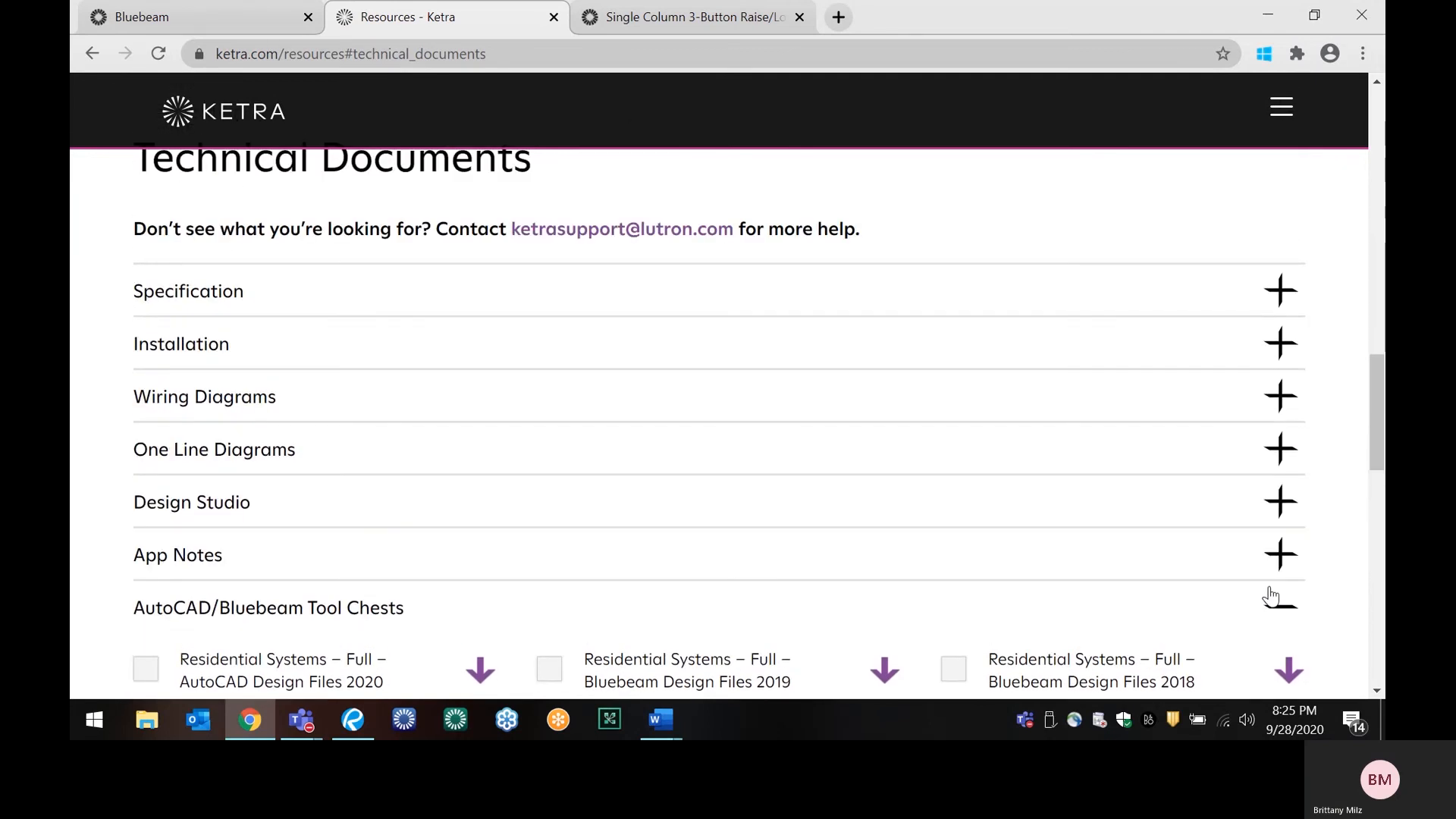
# - View the Bluebeam design file downloads on Lutron's luxury page for the Palladiom 3-button keypad
pyautogui.click(621, 24)
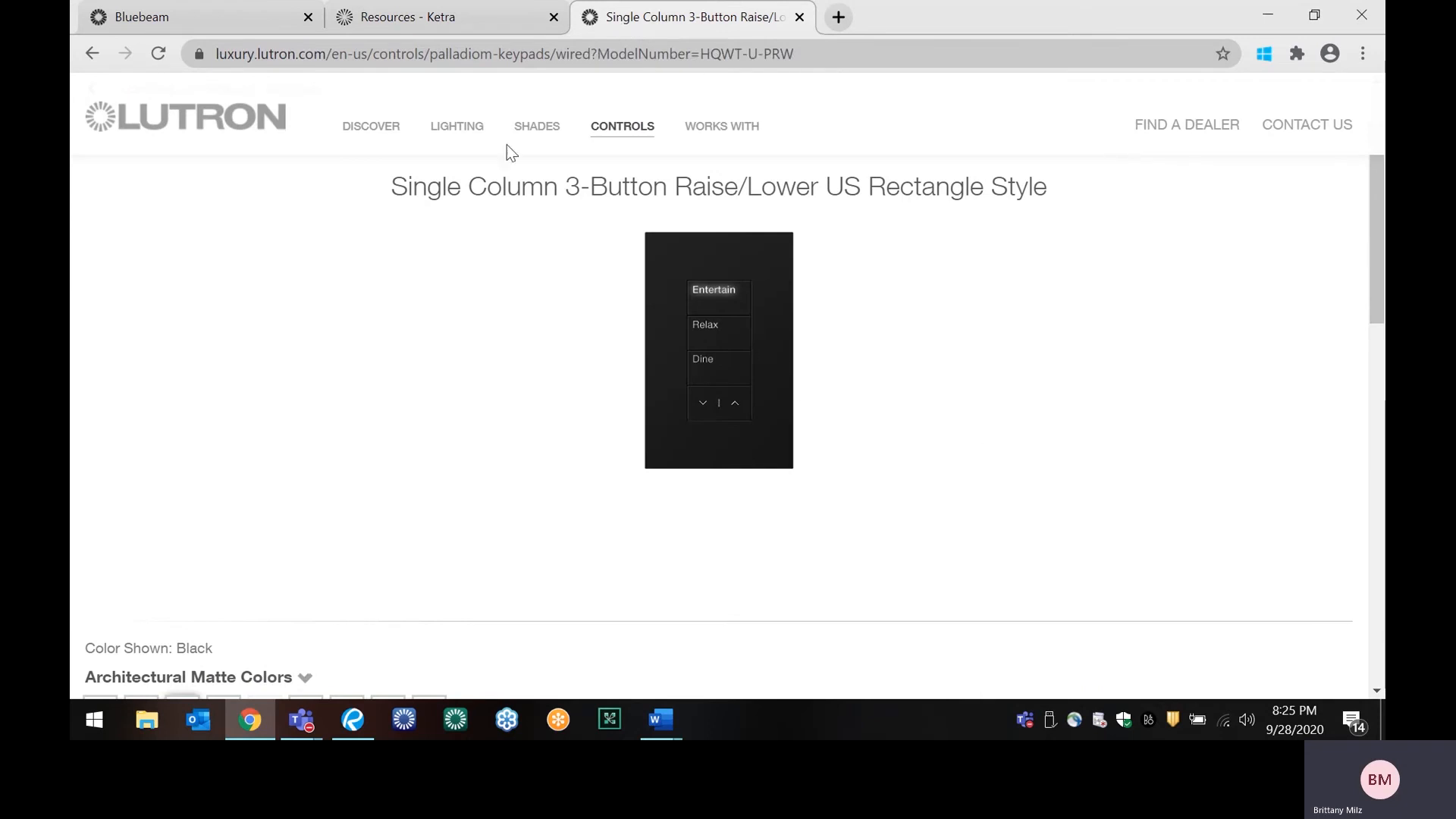
pyautogui.scroll(-5, 920, 363)
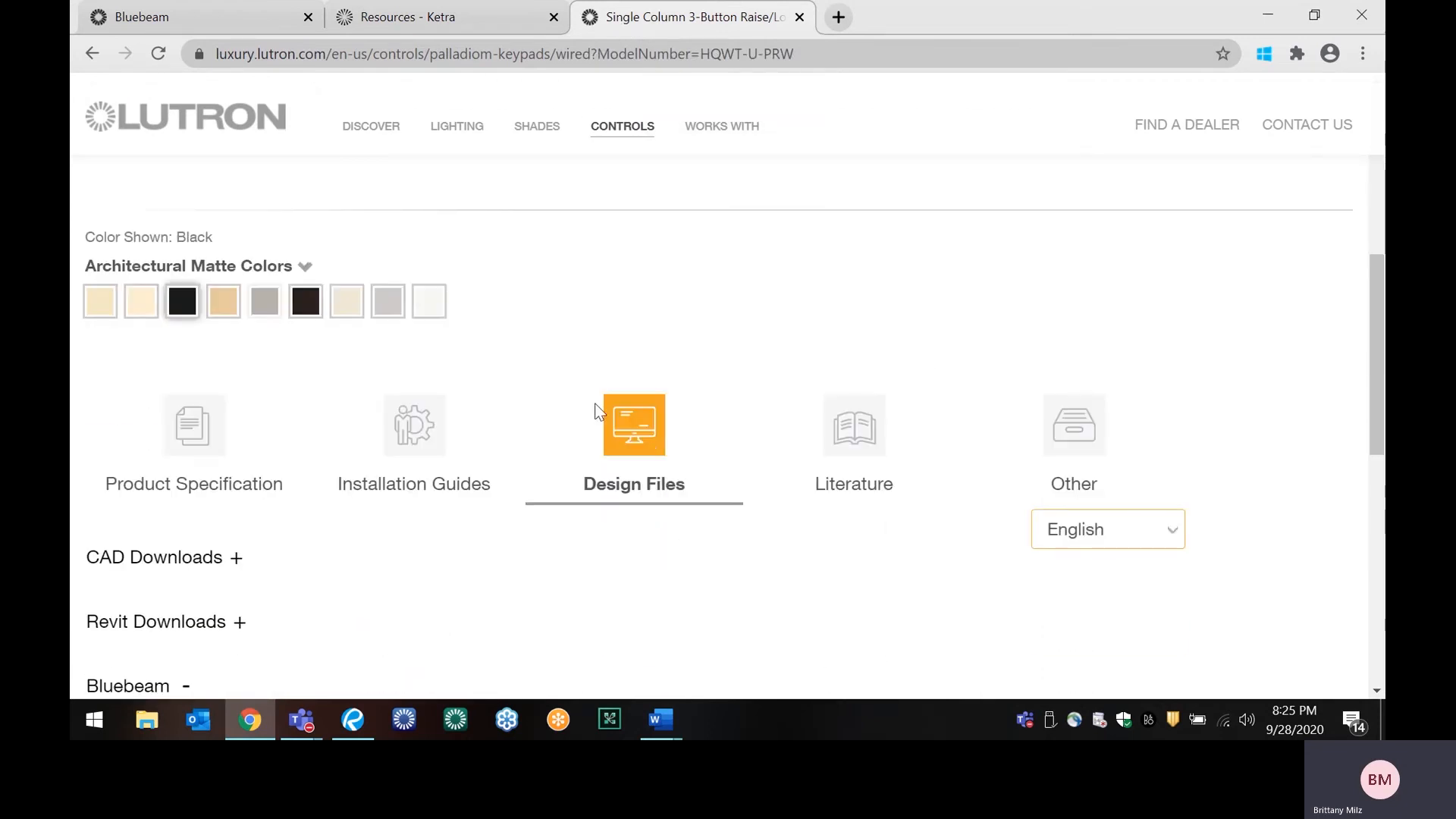
pyautogui.scroll(-1, 750, 383)
pyautogui.scroll(-2, 755, 389)
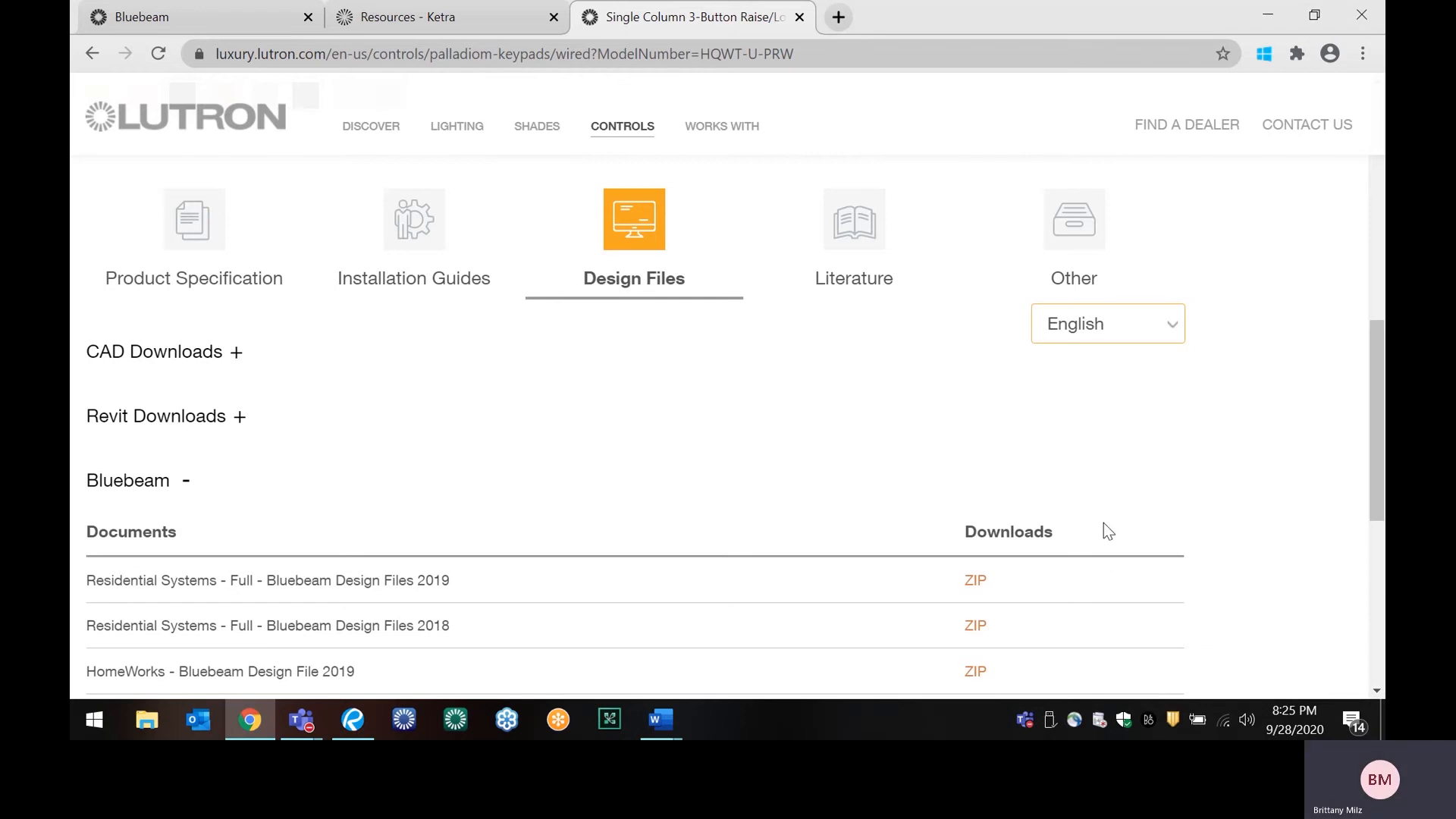
# - Switch to Bluebeam Revu, bring up the Lutron Connection - Residential drawing and view its options for setting the scale
pyautogui.click(357, 721)
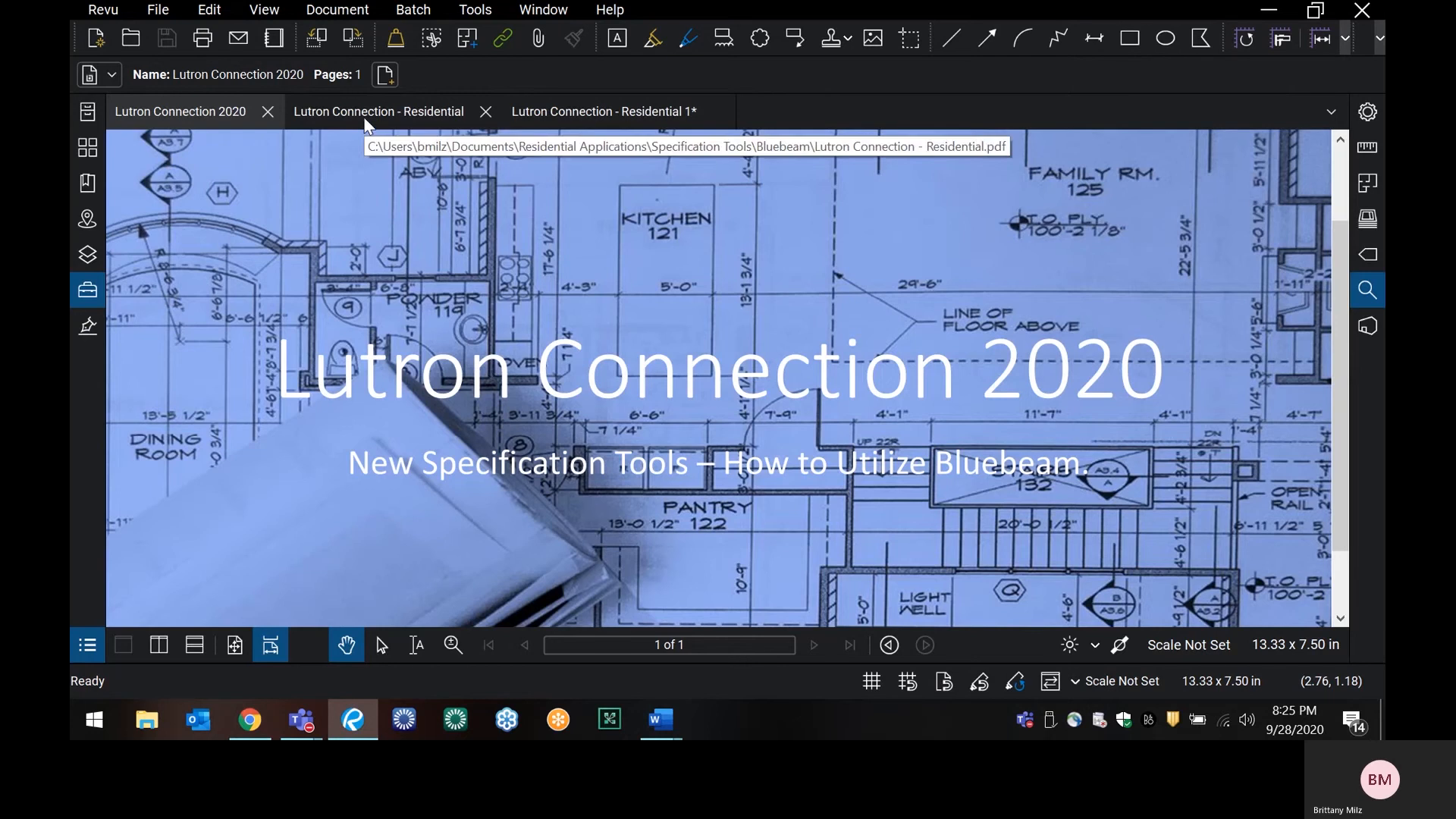
pyautogui.click(371, 131)
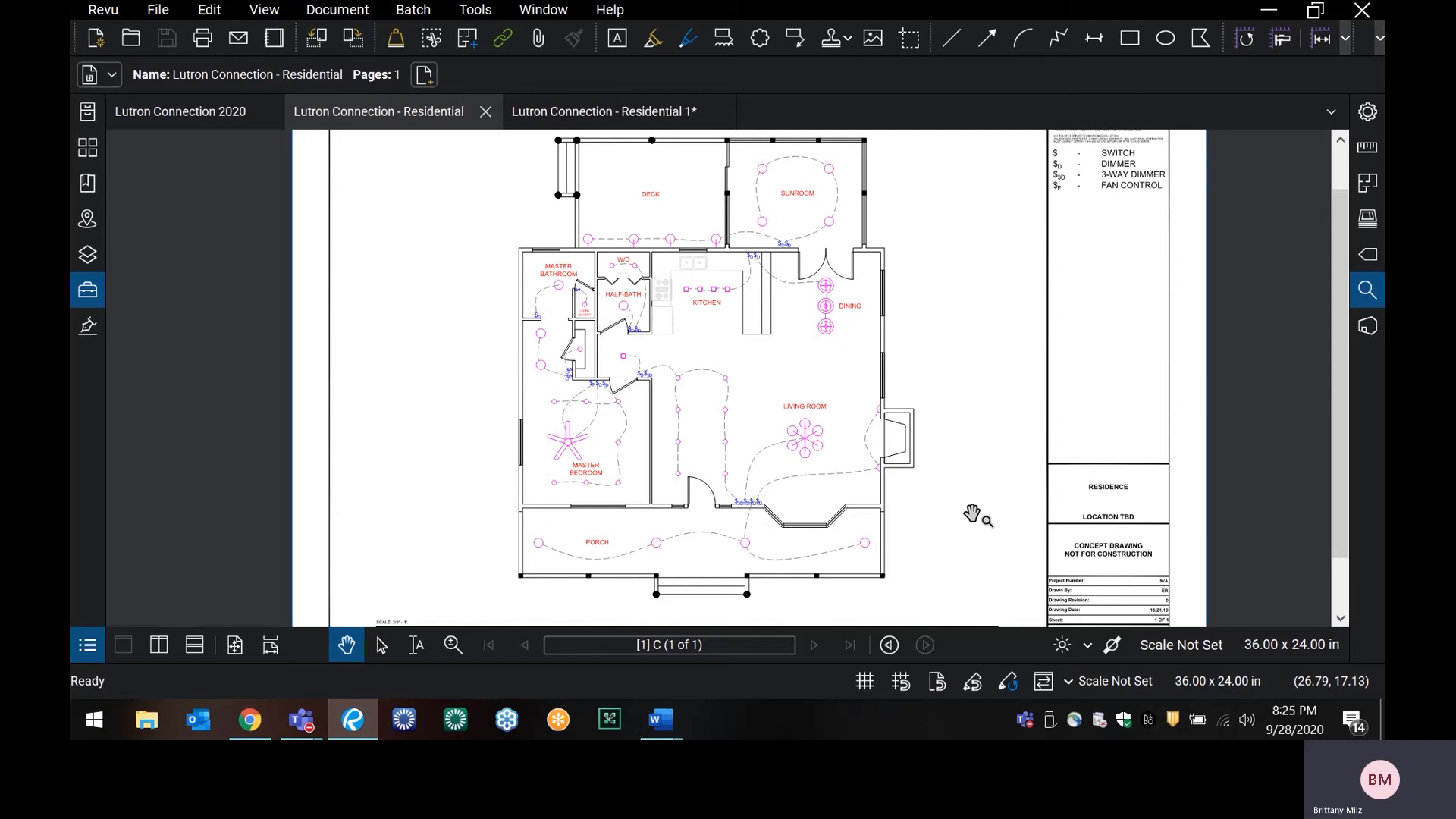
pyautogui.click(1186, 662)
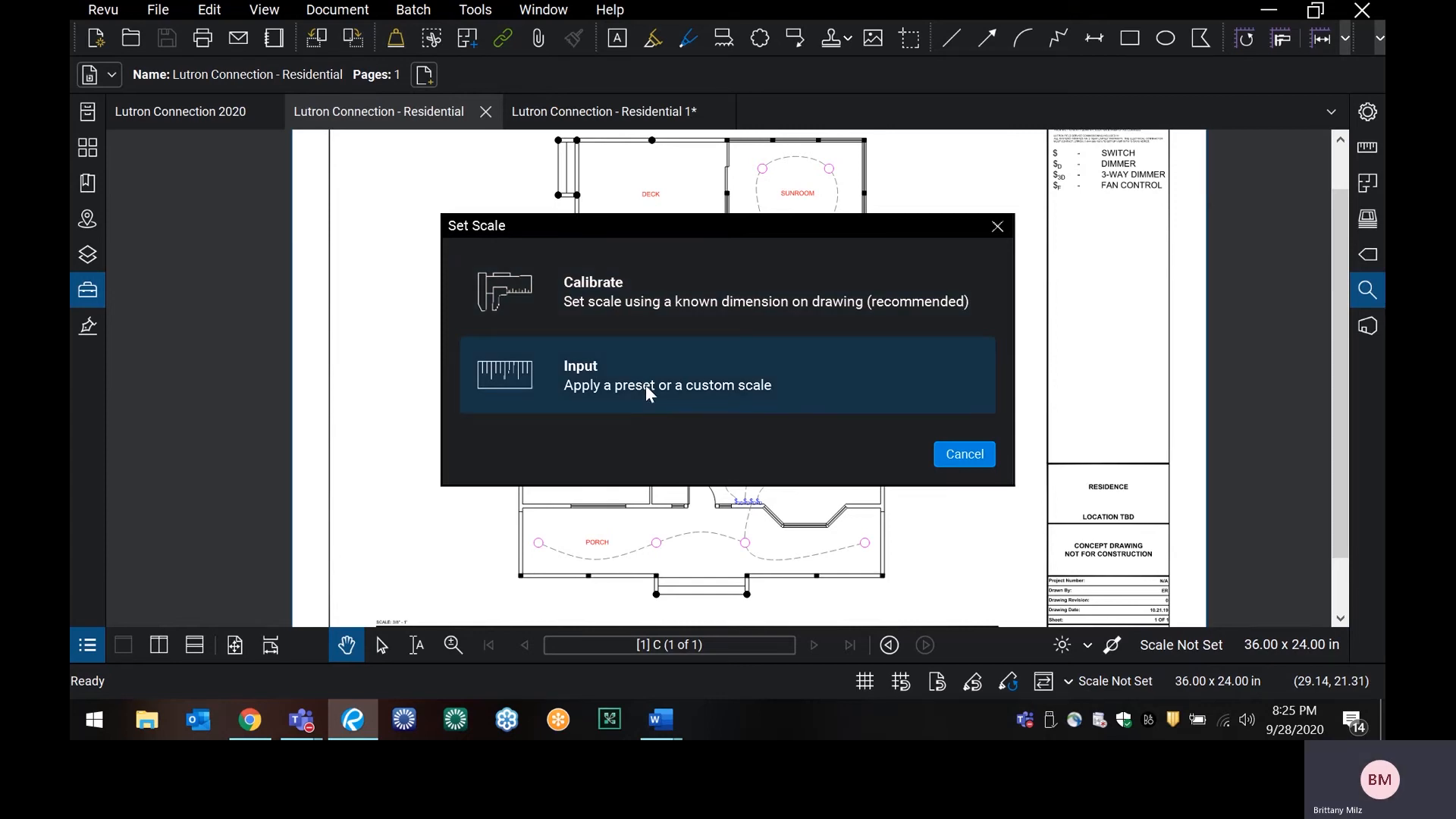
pyautogui.click(942, 454)
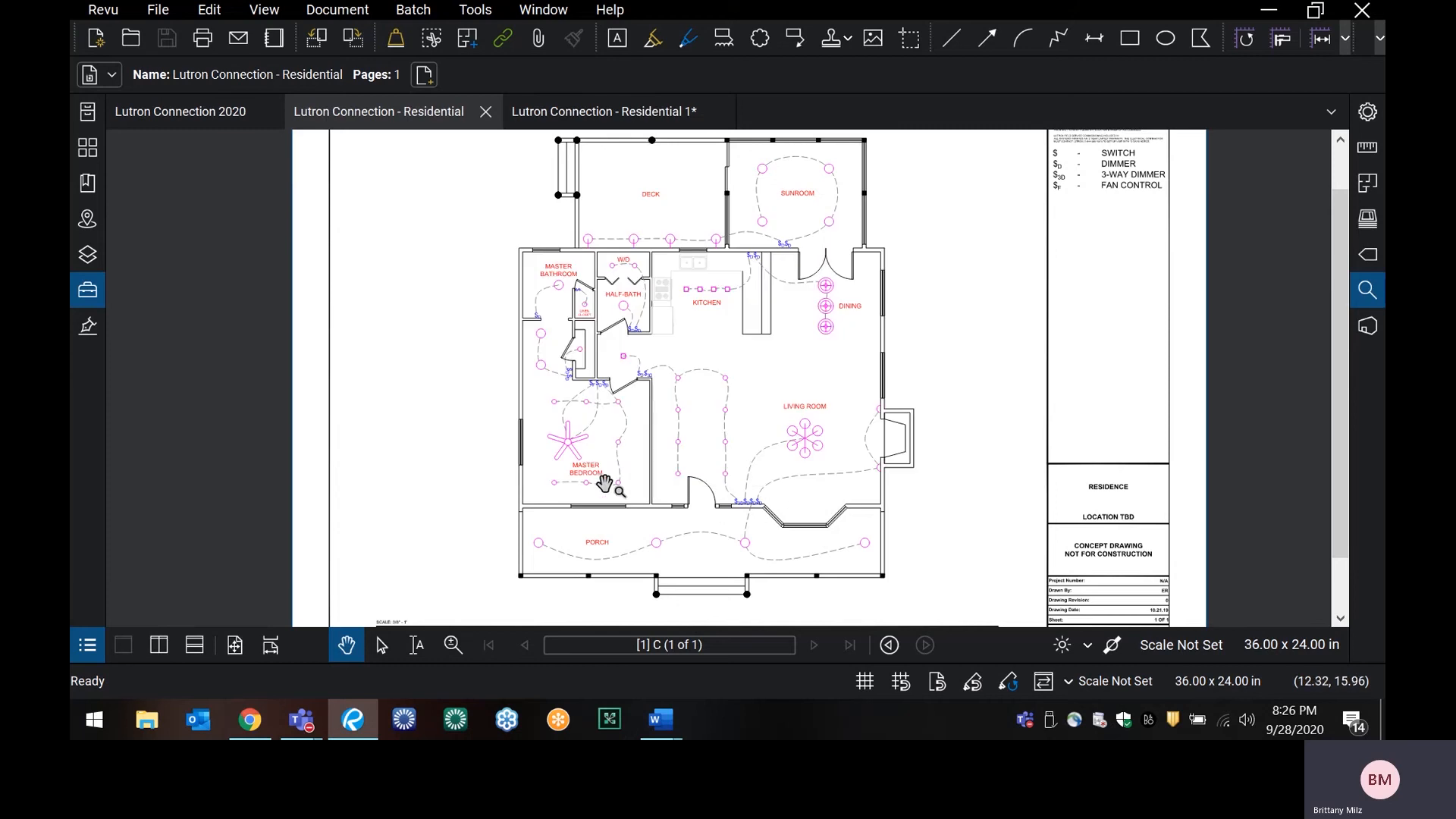
# - Examine the printed scale note below the porch on the residential floor plan
pyautogui.scroll(1, 605, 484)
pyautogui.moveTo(517, 484); pyautogui.dragTo(592, 373)
pyautogui.scroll(5, 489, 511)
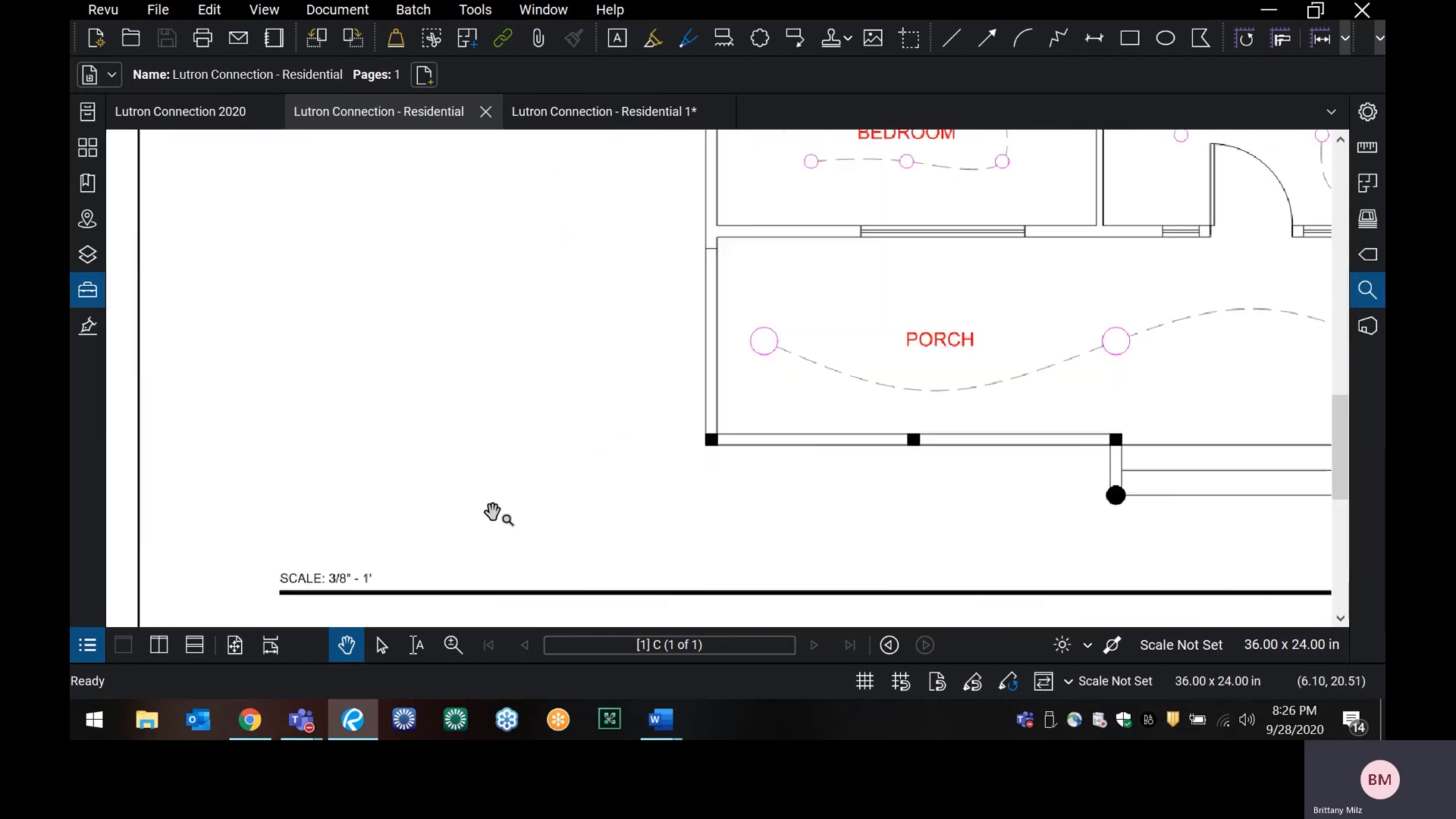
pyautogui.moveTo(451, 514); pyautogui.dragTo(491, 393)
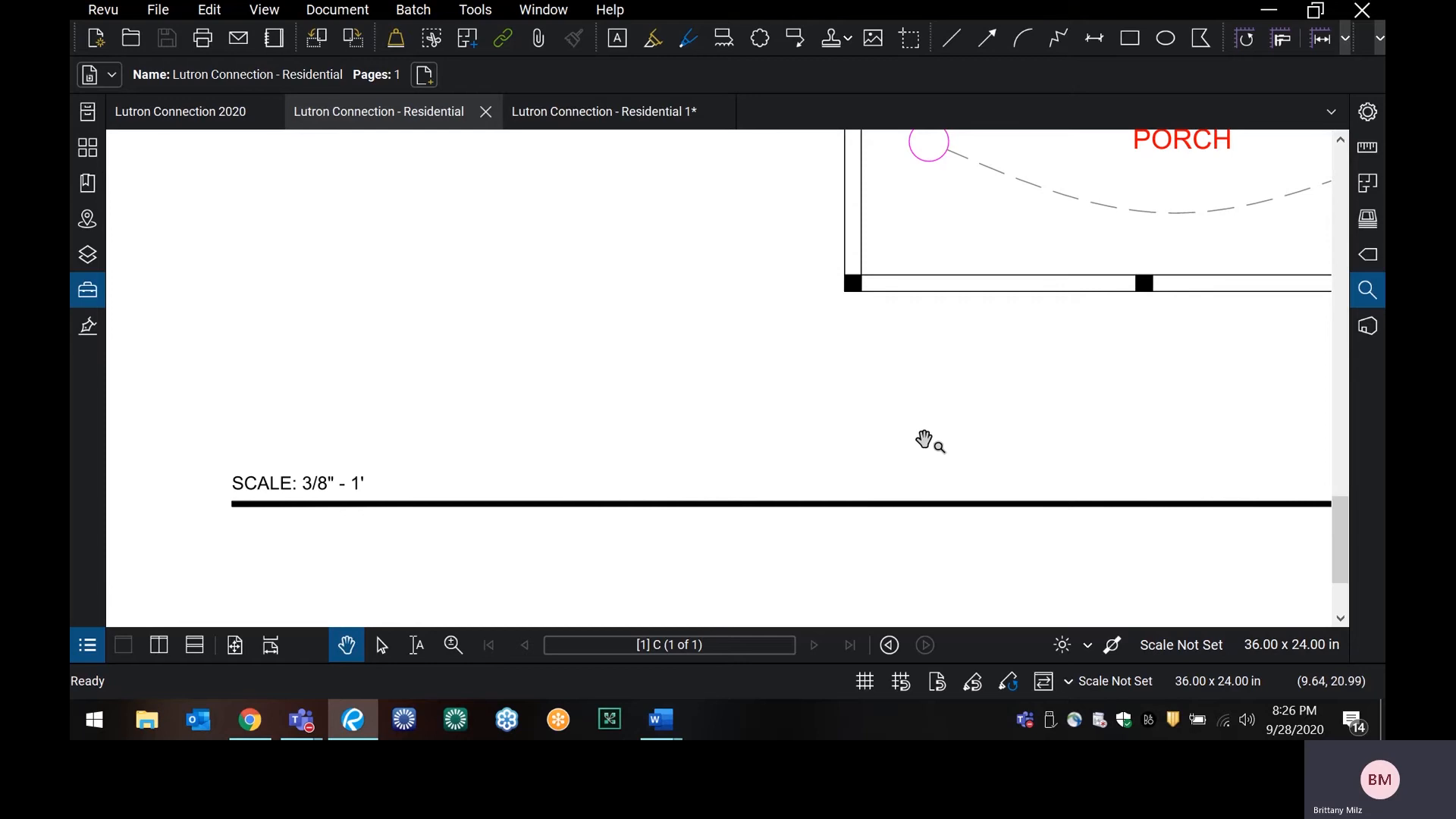
pyautogui.scroll(-2, 1091, 387)
pyautogui.scroll(-2, 1110, 387)
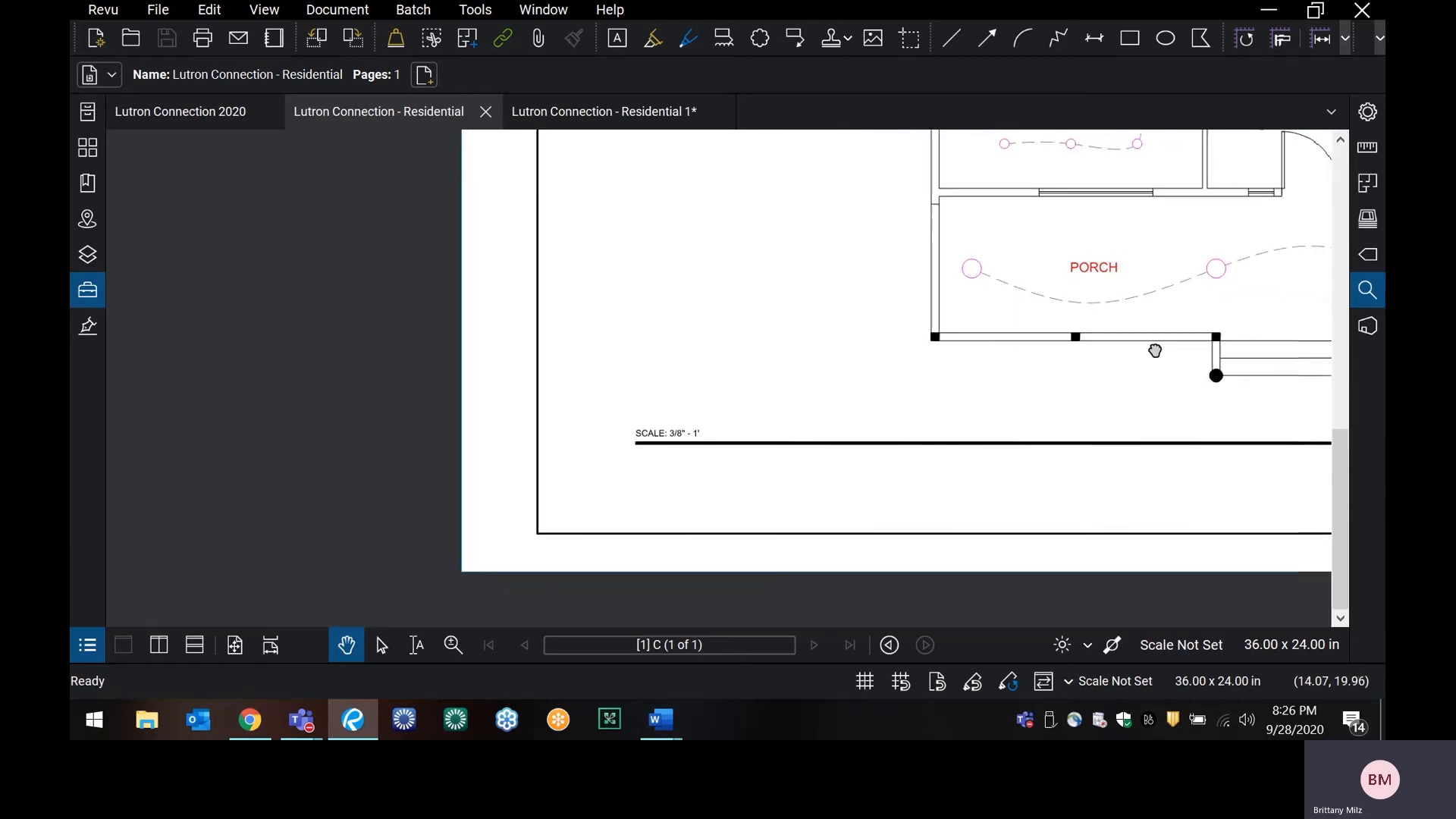
# - Calibrate the current page's scale from the width of the door opening above the porch, entering 3'-0" as the known distance
pyautogui.click(1178, 646)
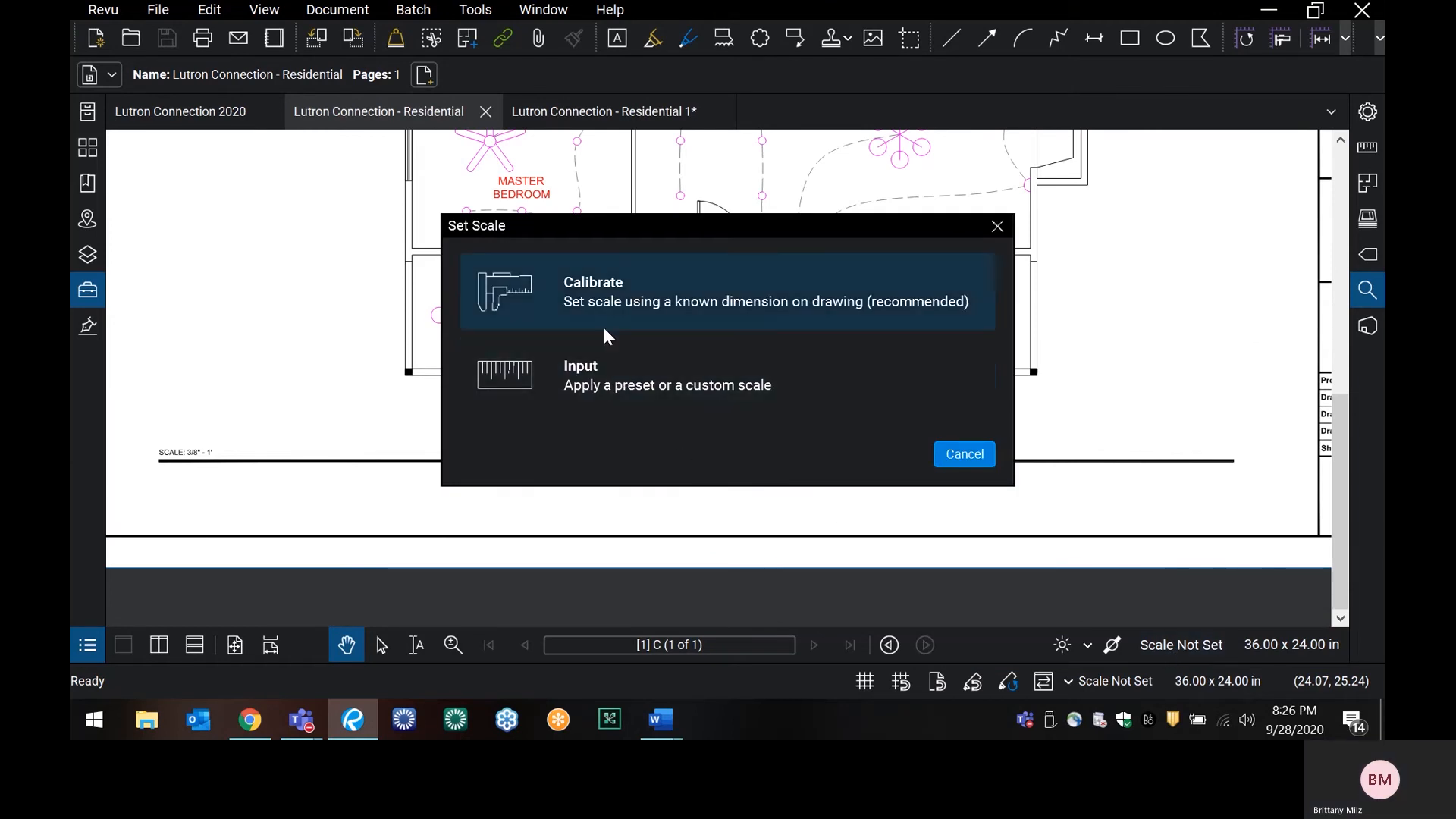
pyautogui.click(602, 302)
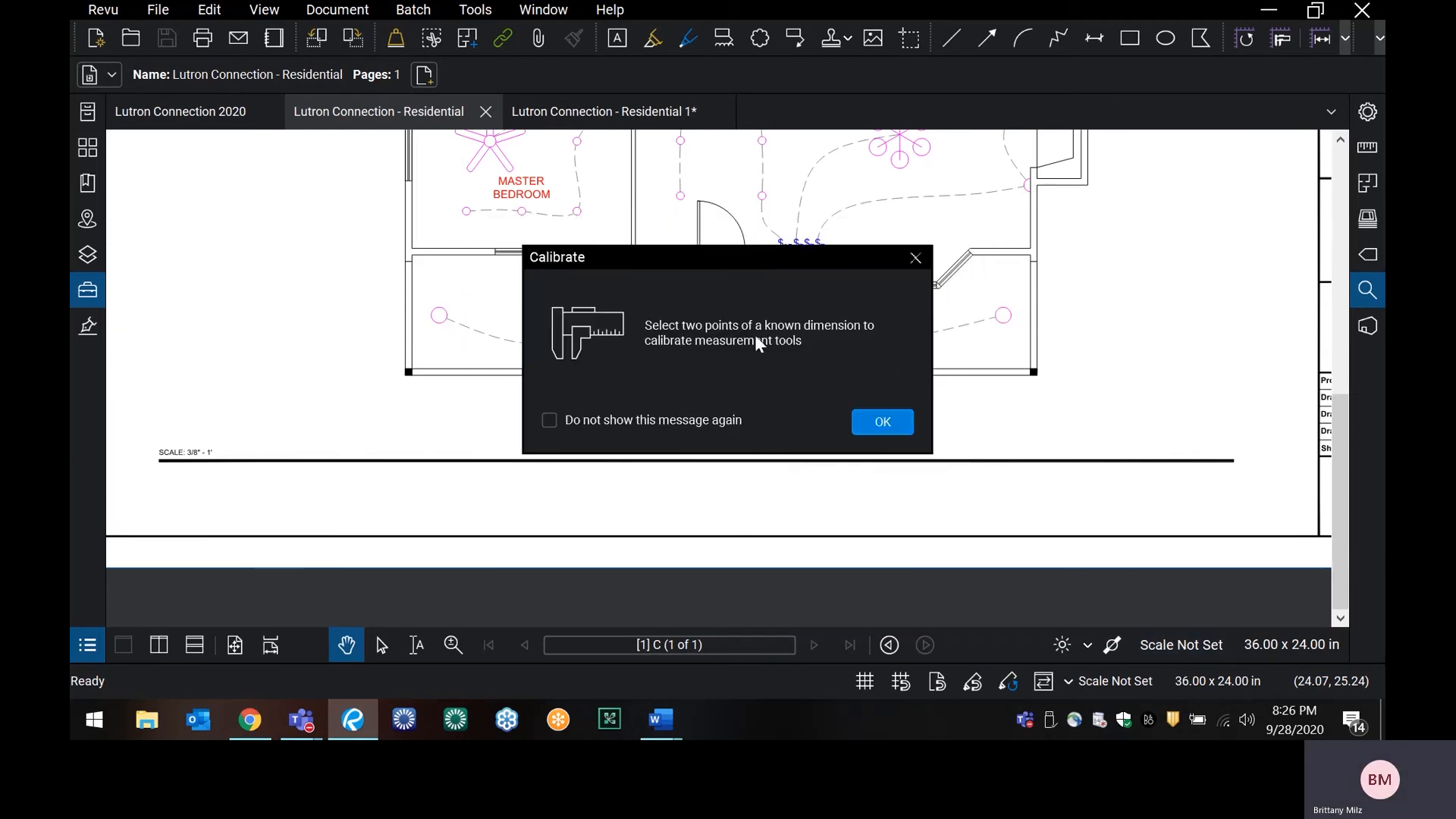
pyautogui.click(883, 422)
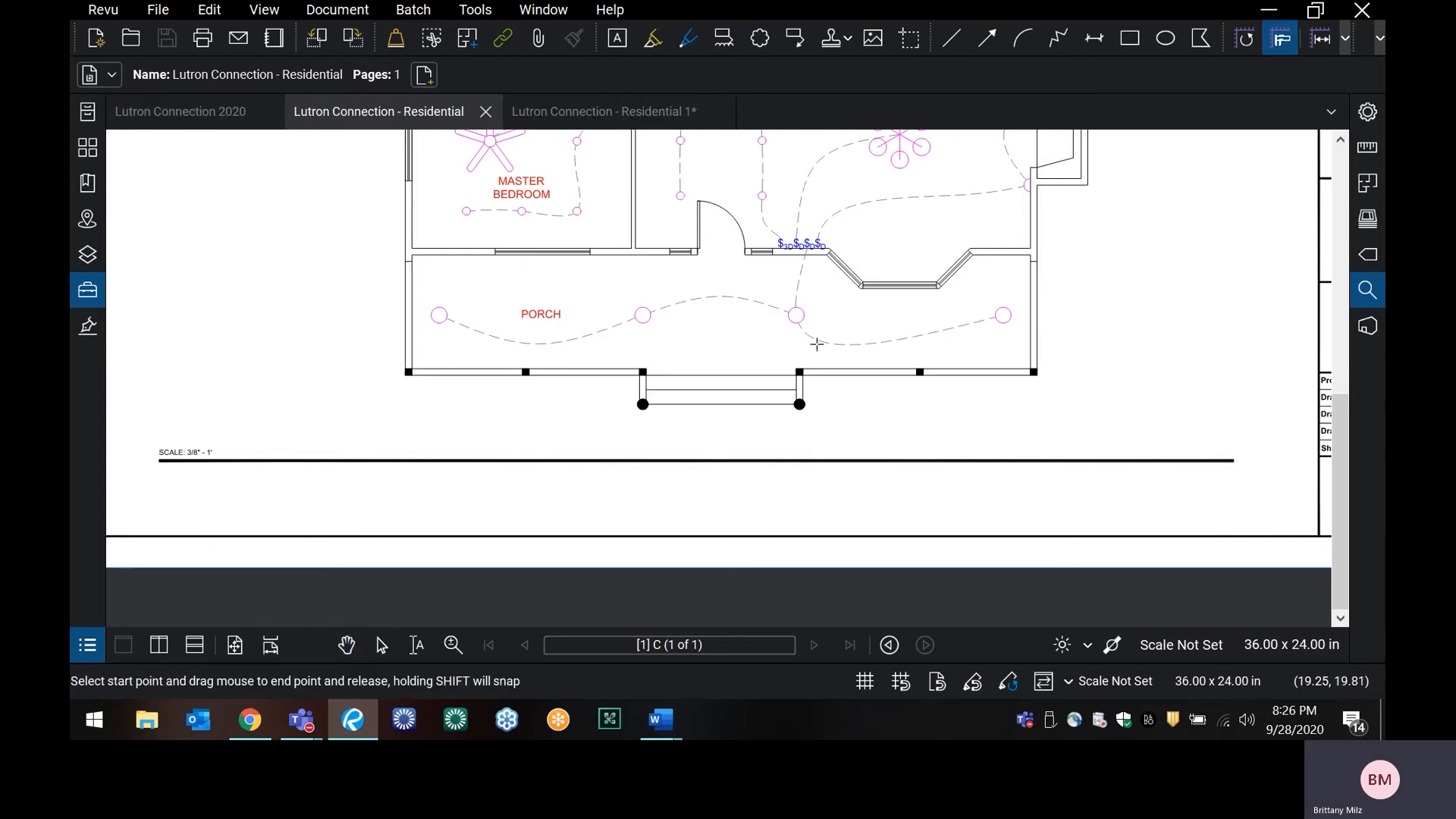
pyautogui.moveTo(698, 255); pyautogui.dragTo(743, 255)
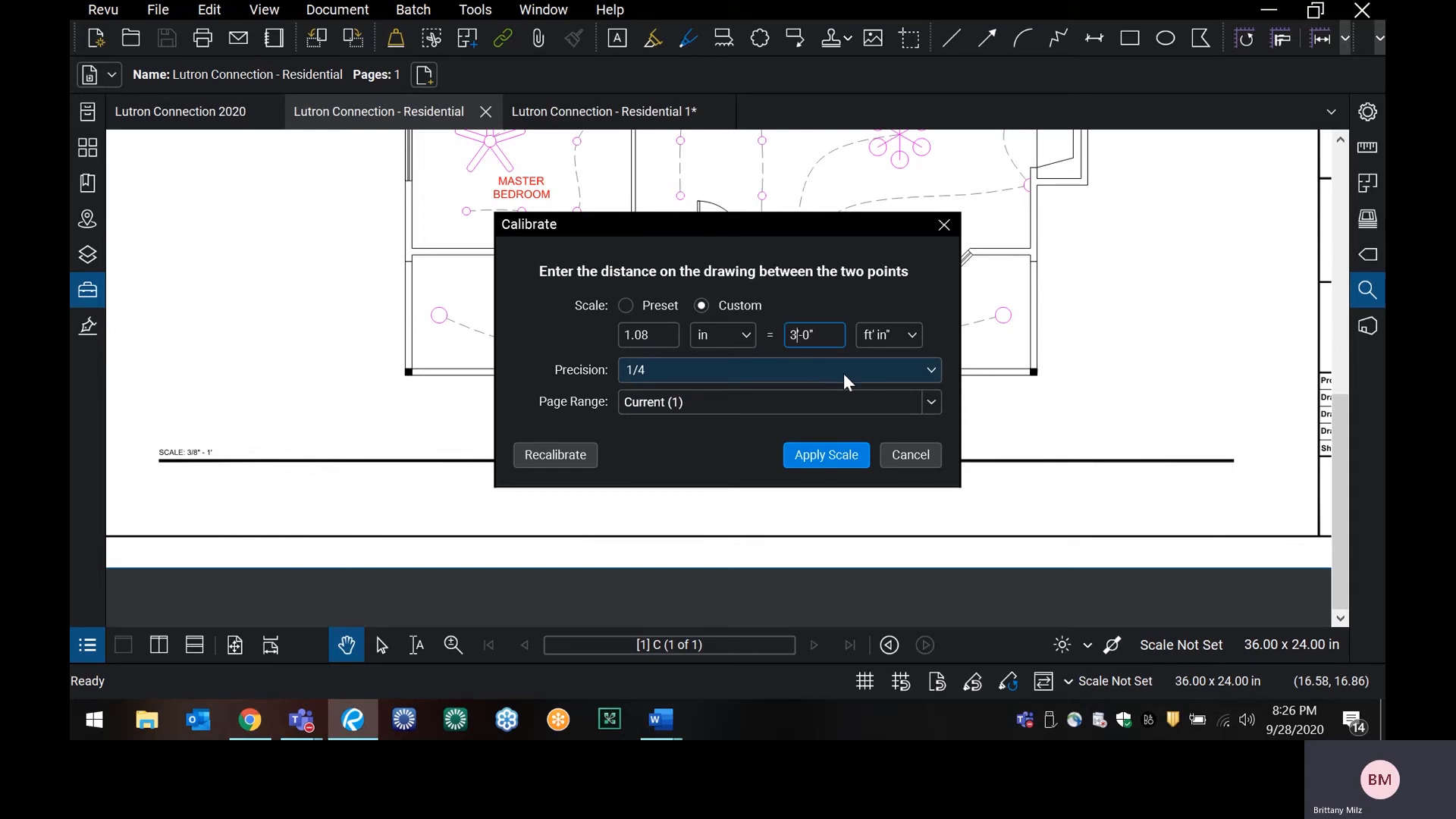
pyautogui.click(834, 453)
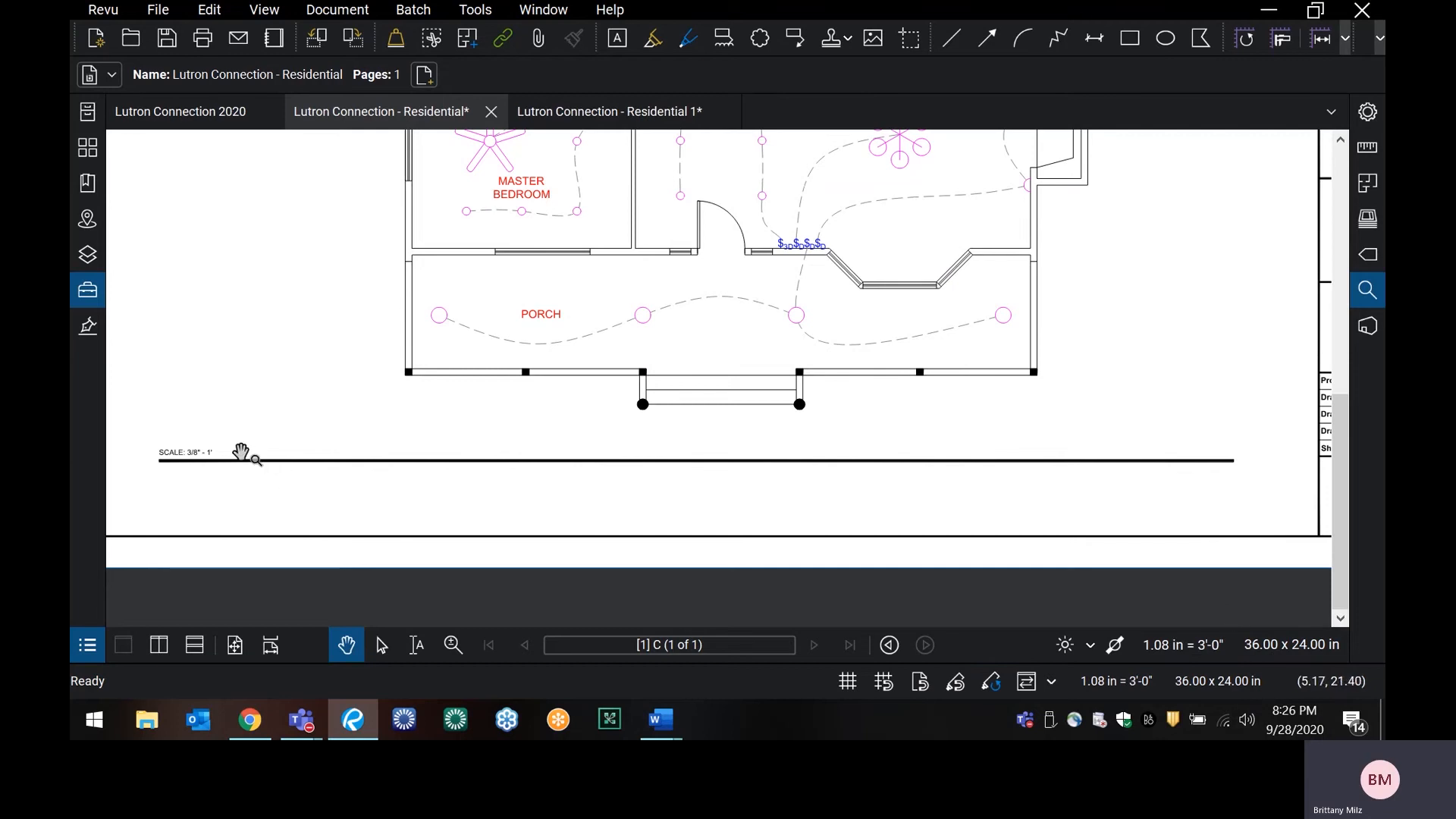
# - Apply the preset scale 3/8" = 1'-0" to the current page, matching the scale note printed below the porch
pyautogui.scroll(2, 256, 451)
pyautogui.scroll(-2, 255, 451)
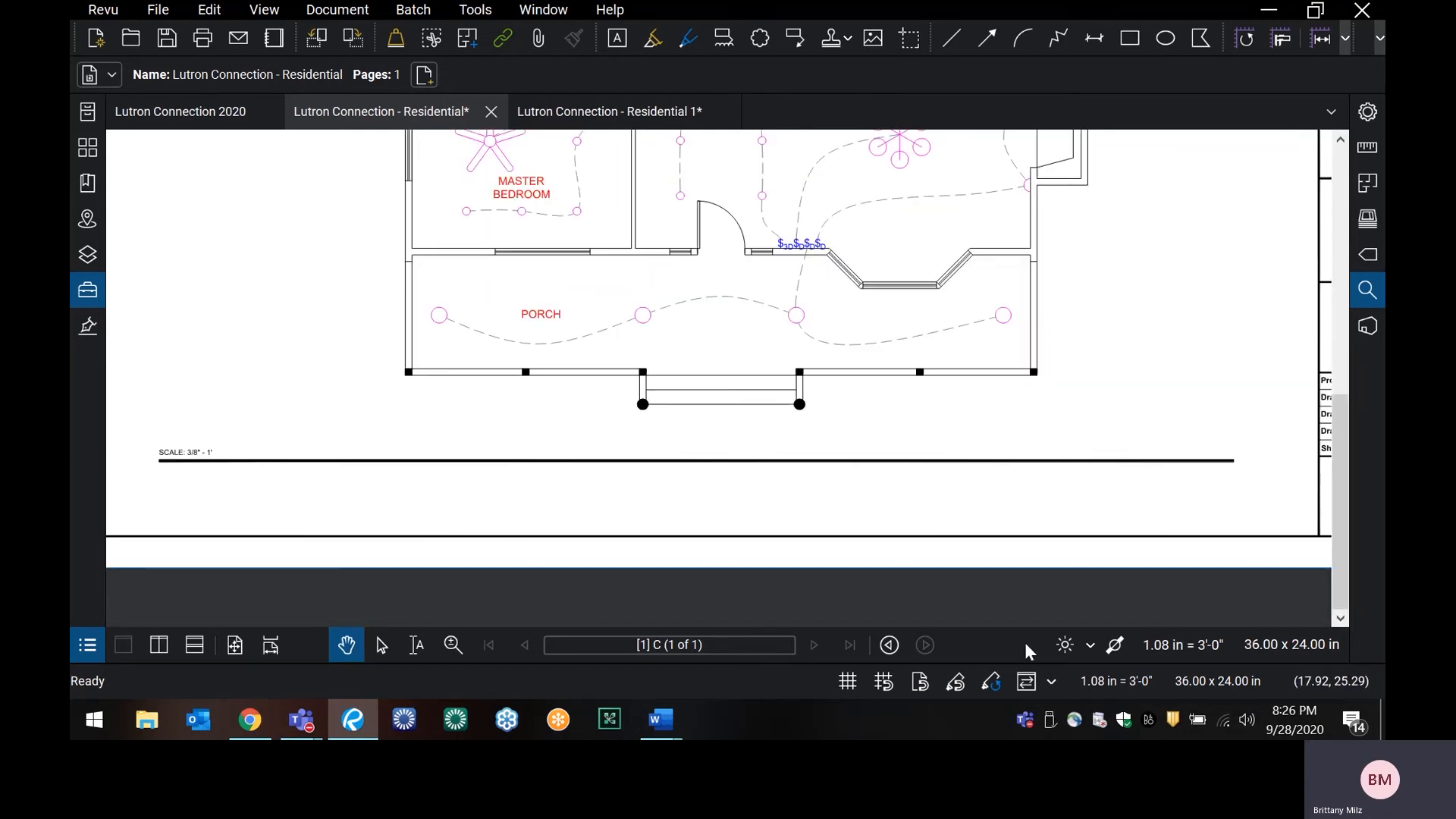
pyautogui.click(1159, 646)
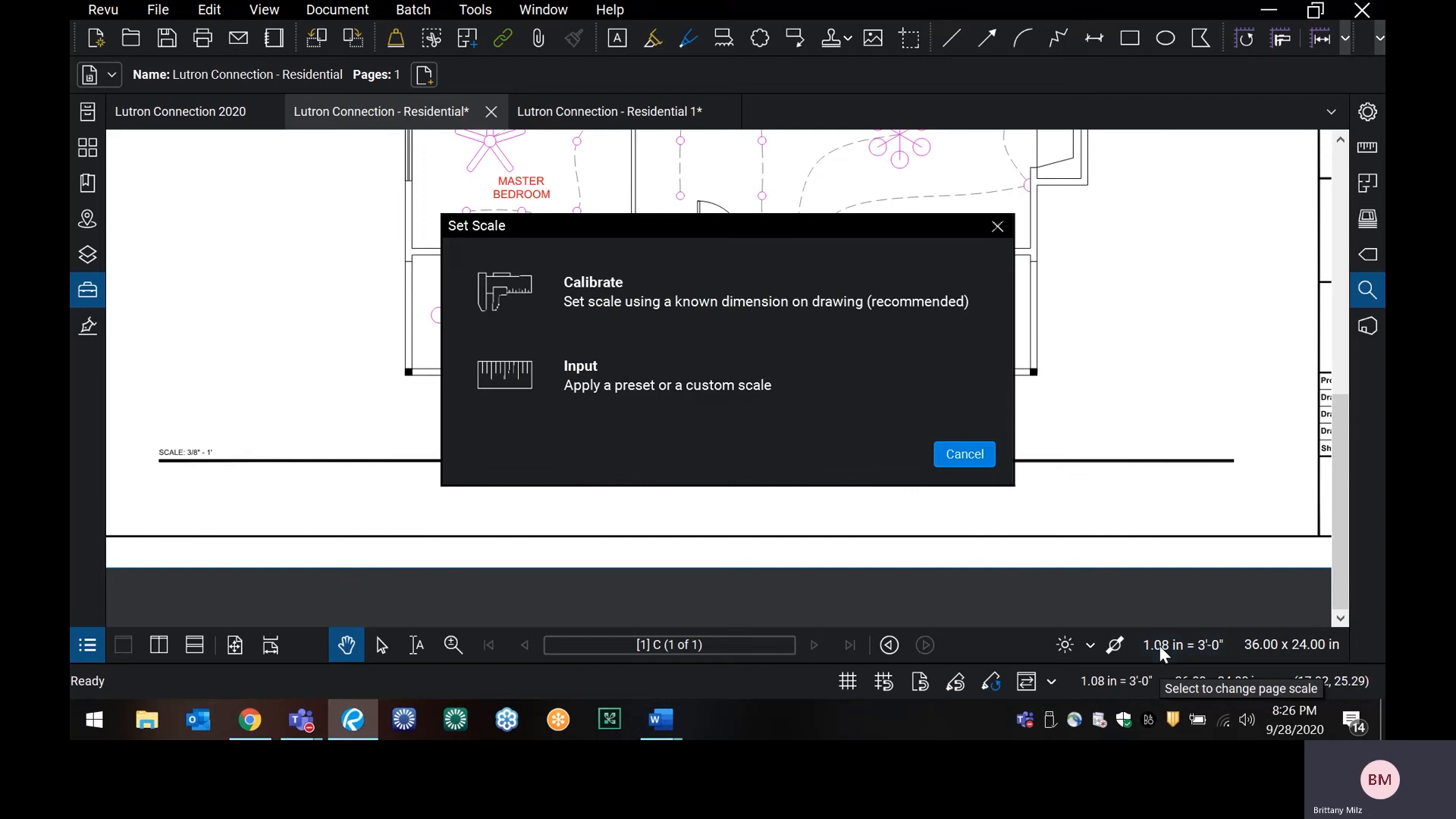
pyautogui.click(620, 374)
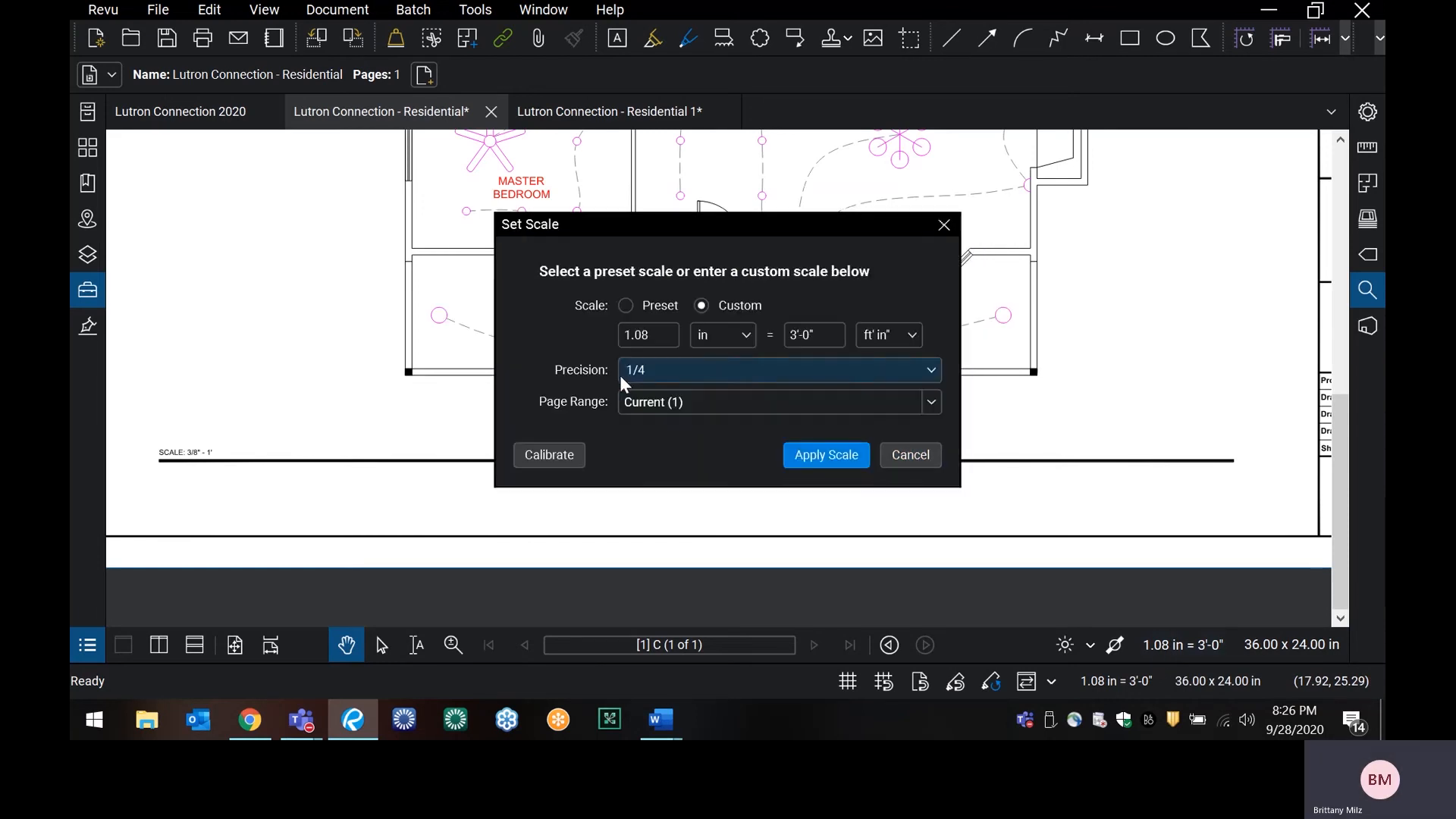
pyautogui.click(626, 304)
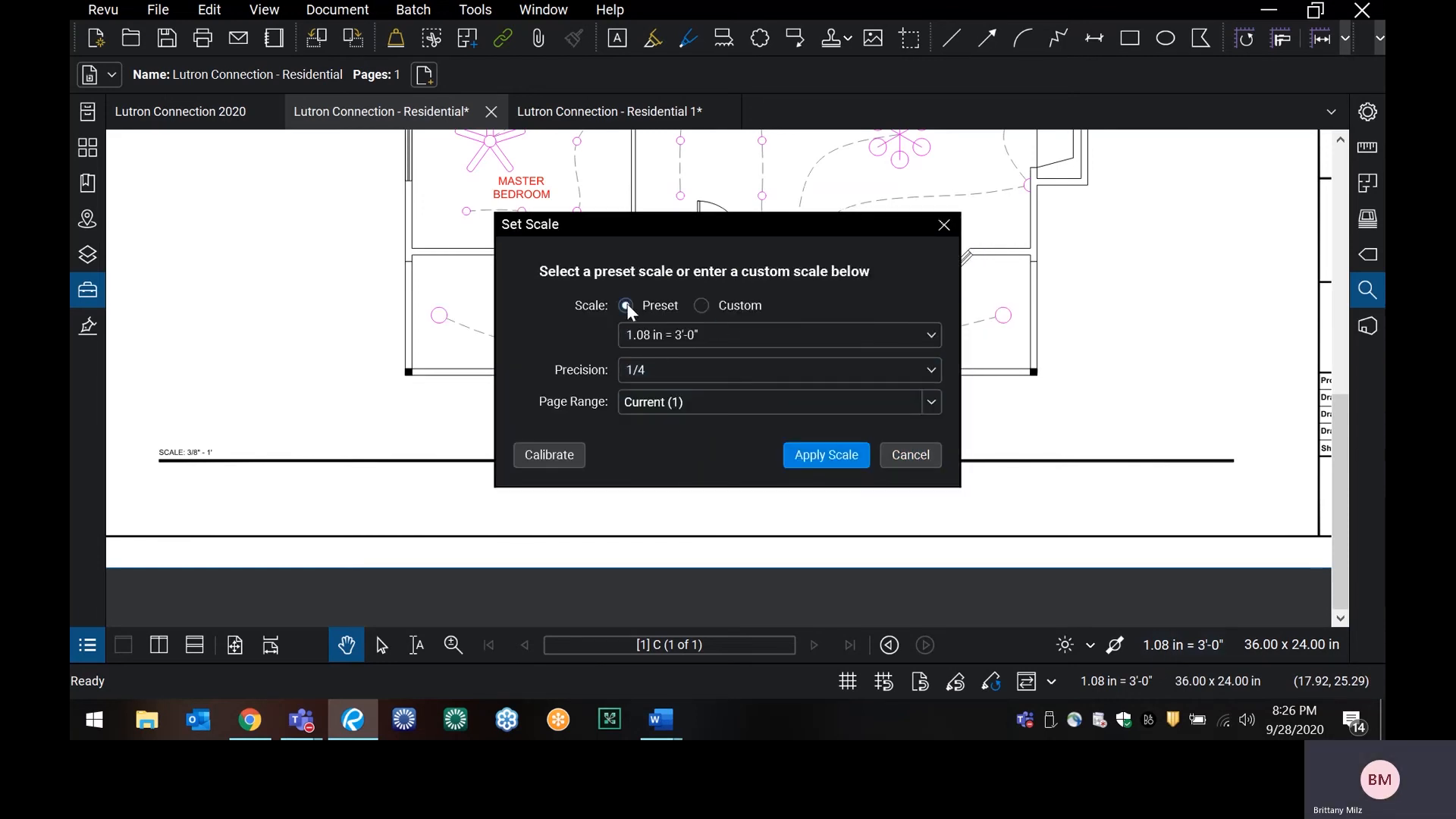
pyautogui.click(668, 335)
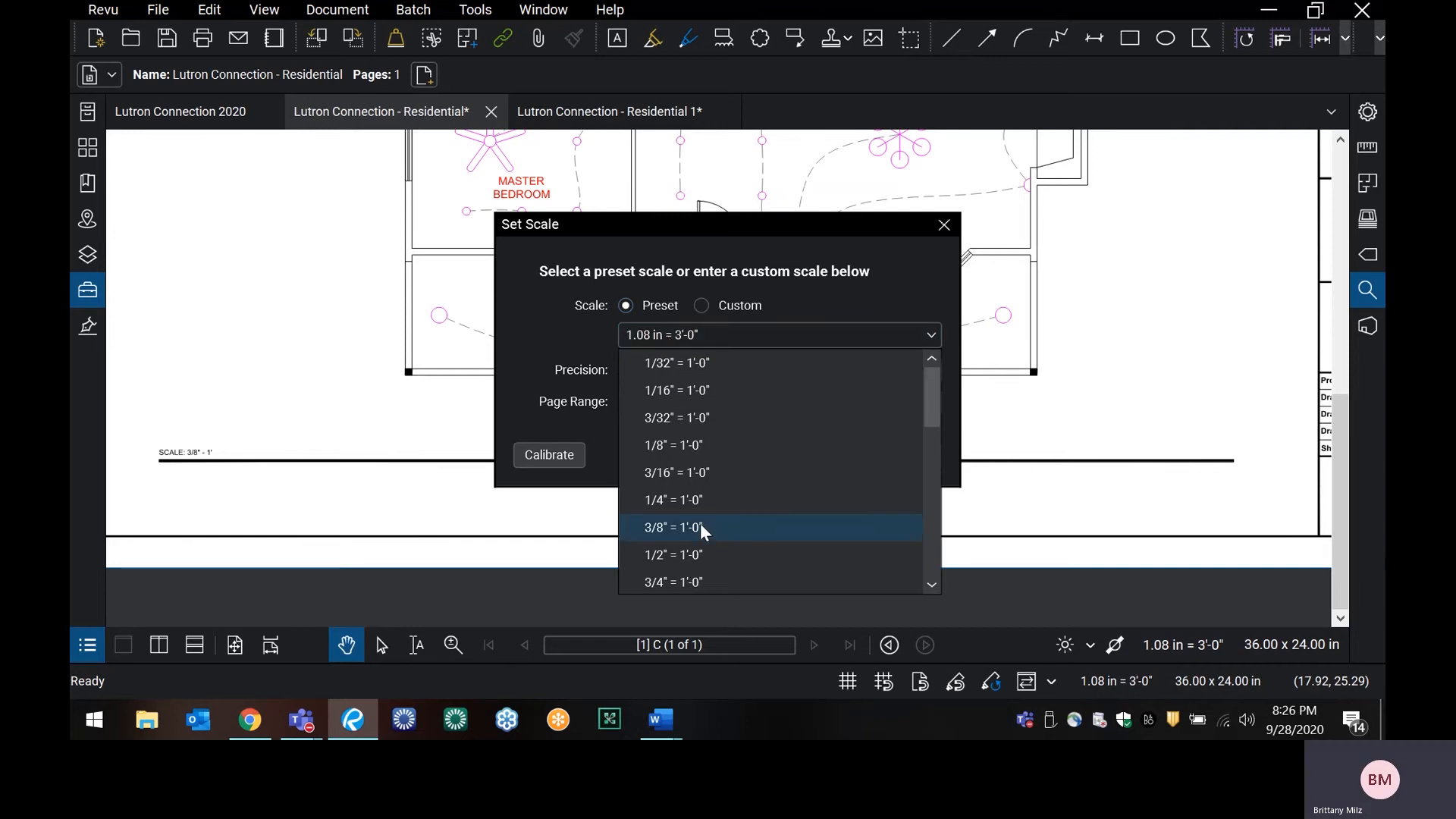
pyautogui.click(699, 524)
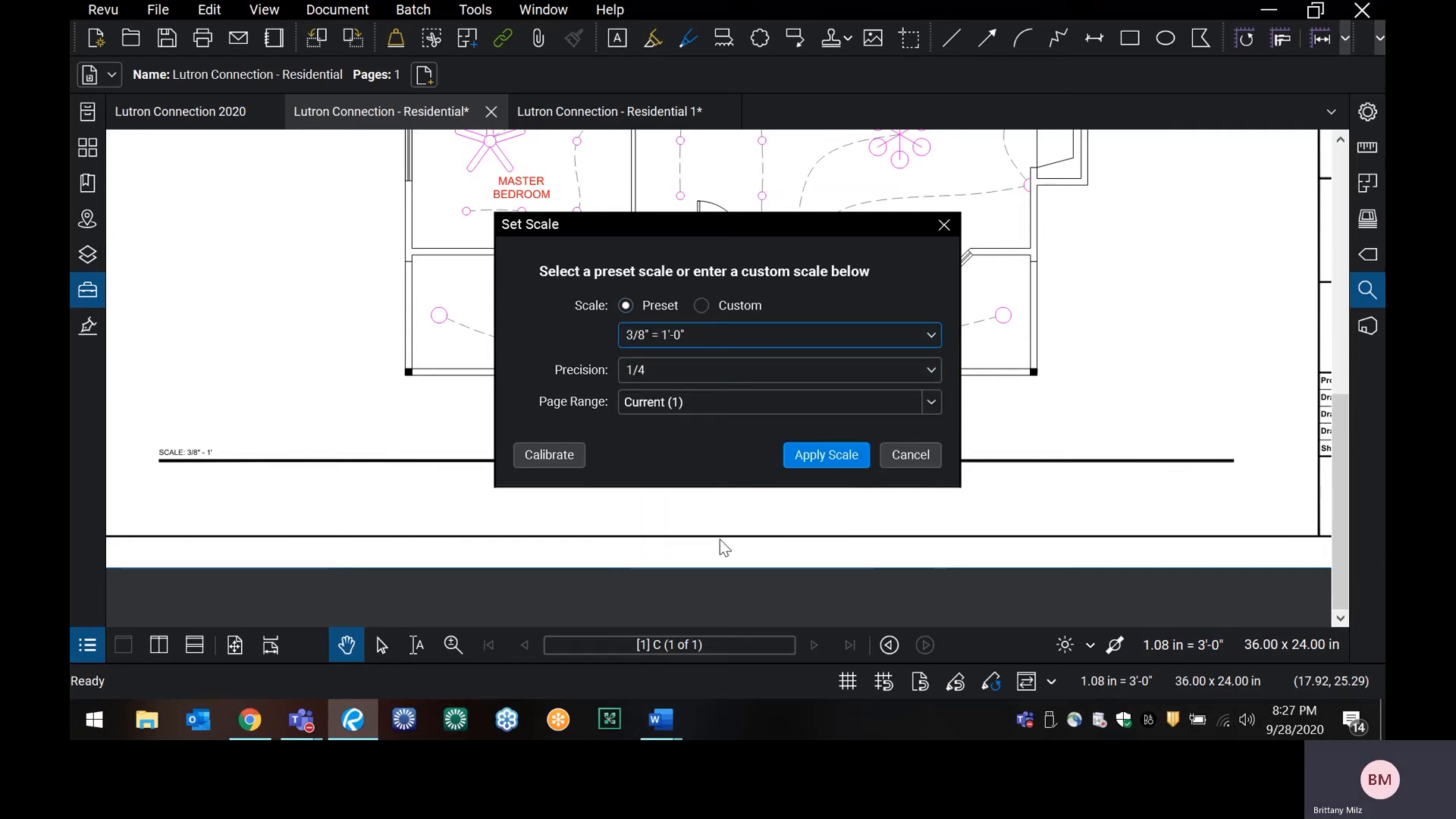
pyautogui.click(812, 458)
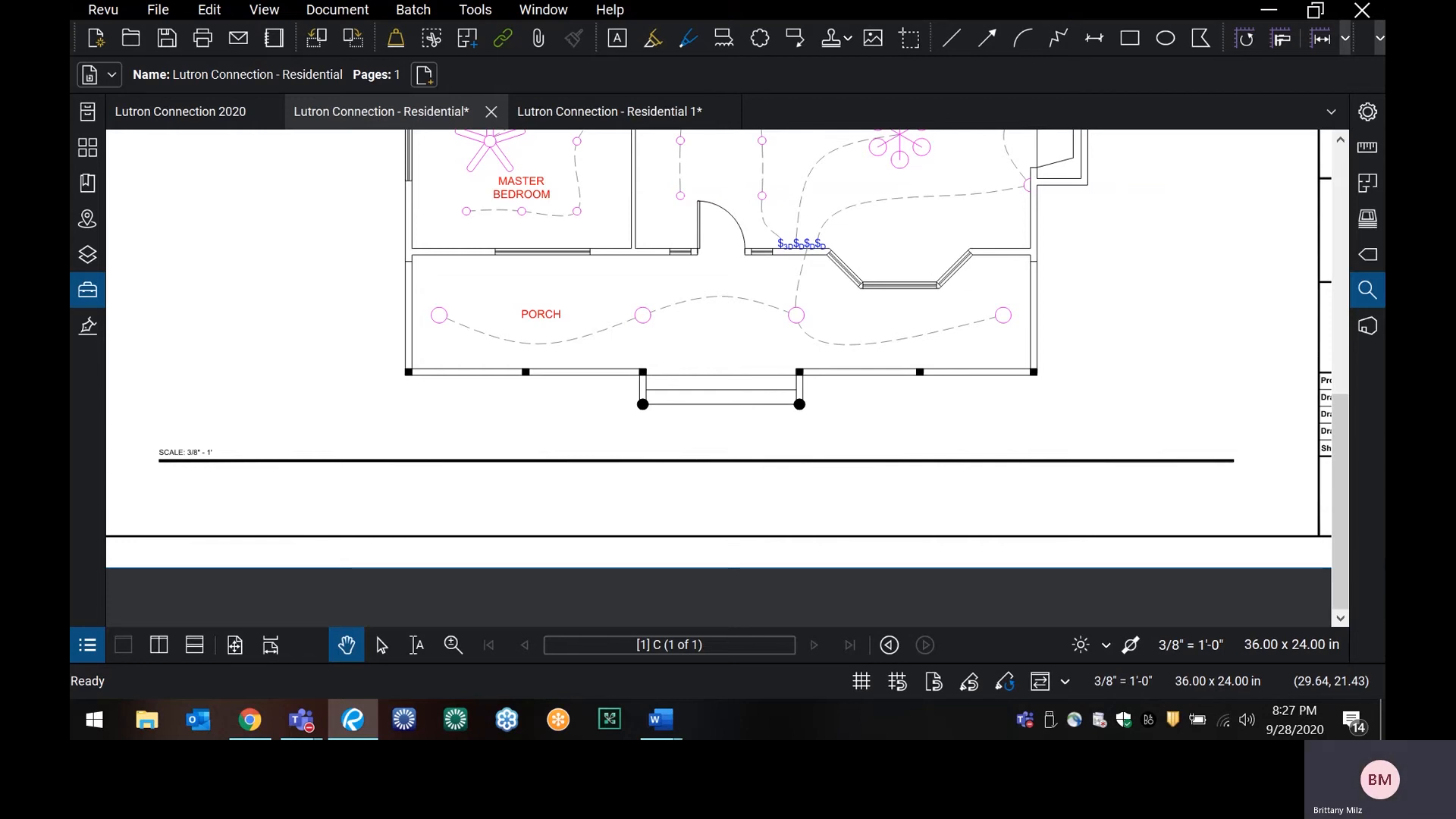
# - Make Lutron - Homeworks + Ketra Type X the active profile
pyautogui.scroll(3, 765, 424)
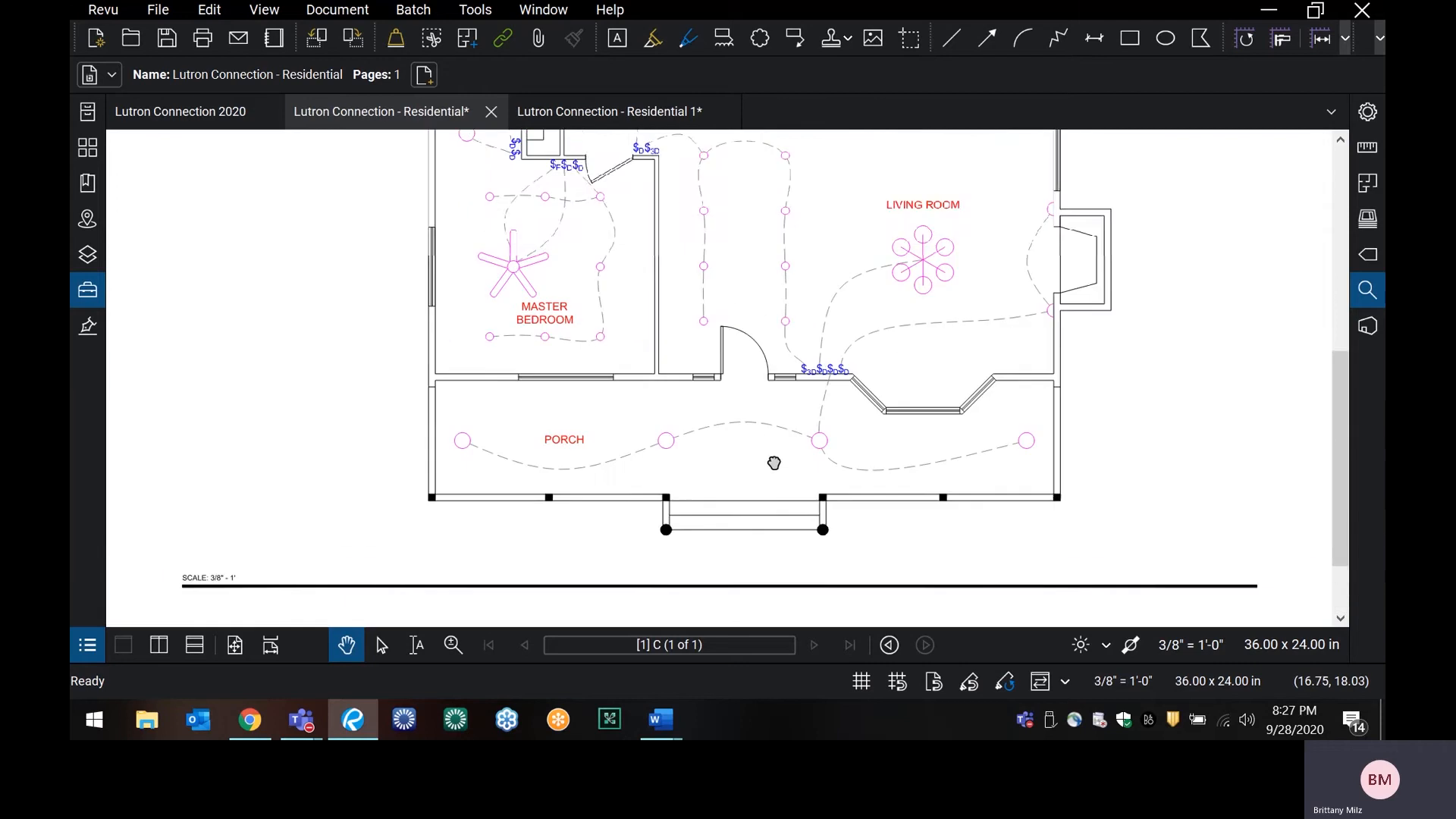
pyautogui.click(120, 13)
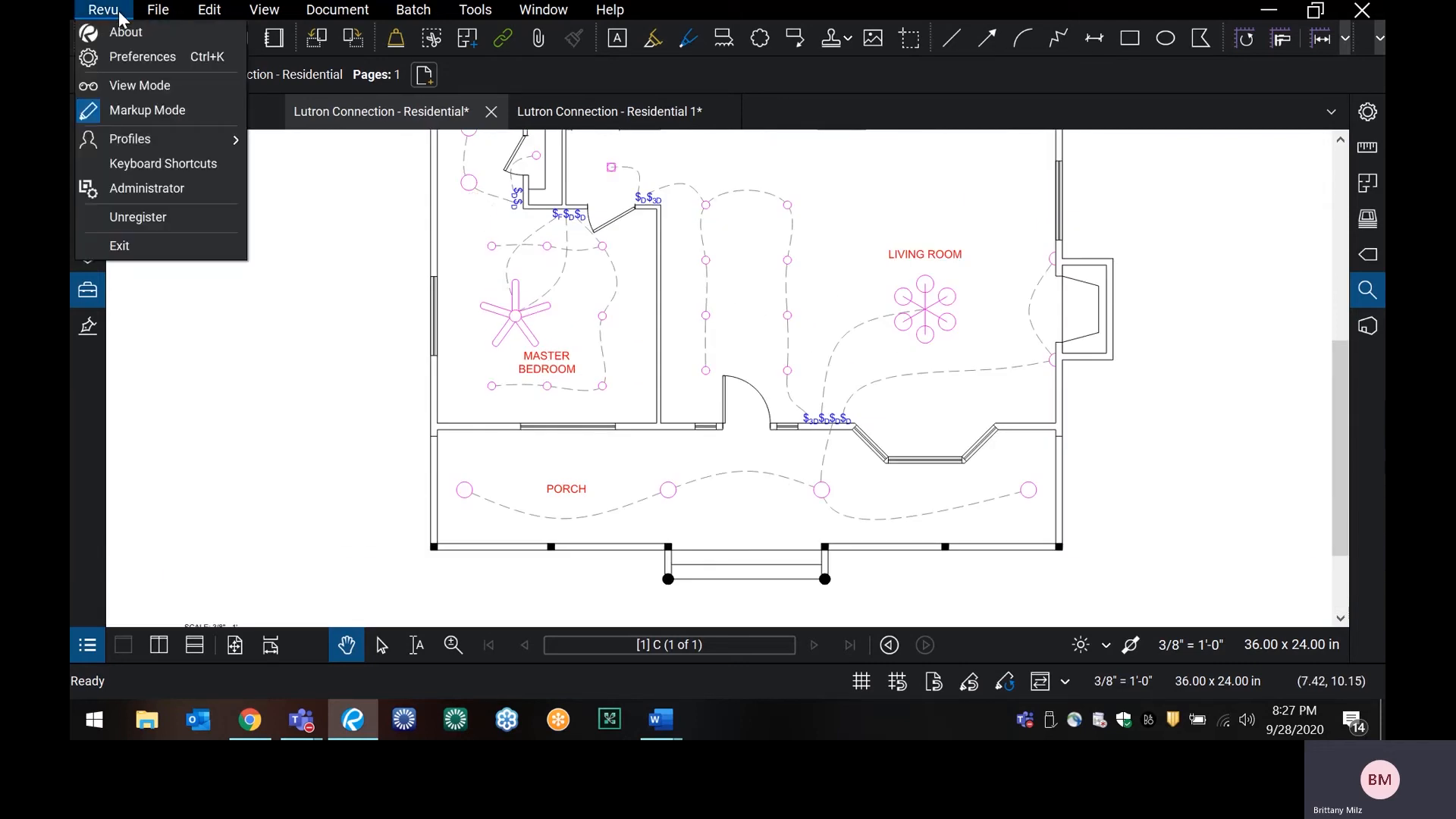
pyautogui.moveTo(144, 144)
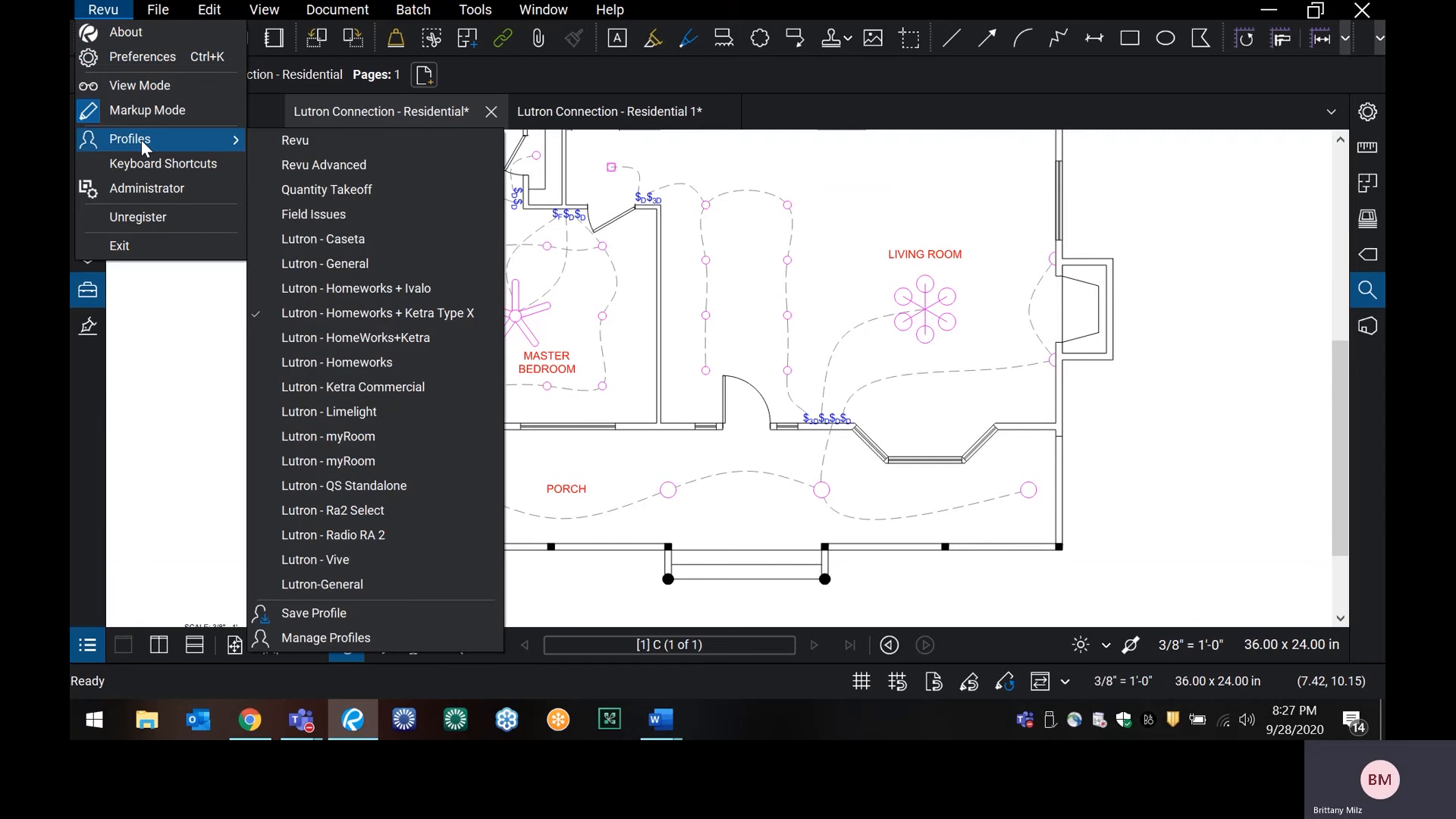
pyautogui.moveTo(231, 140)
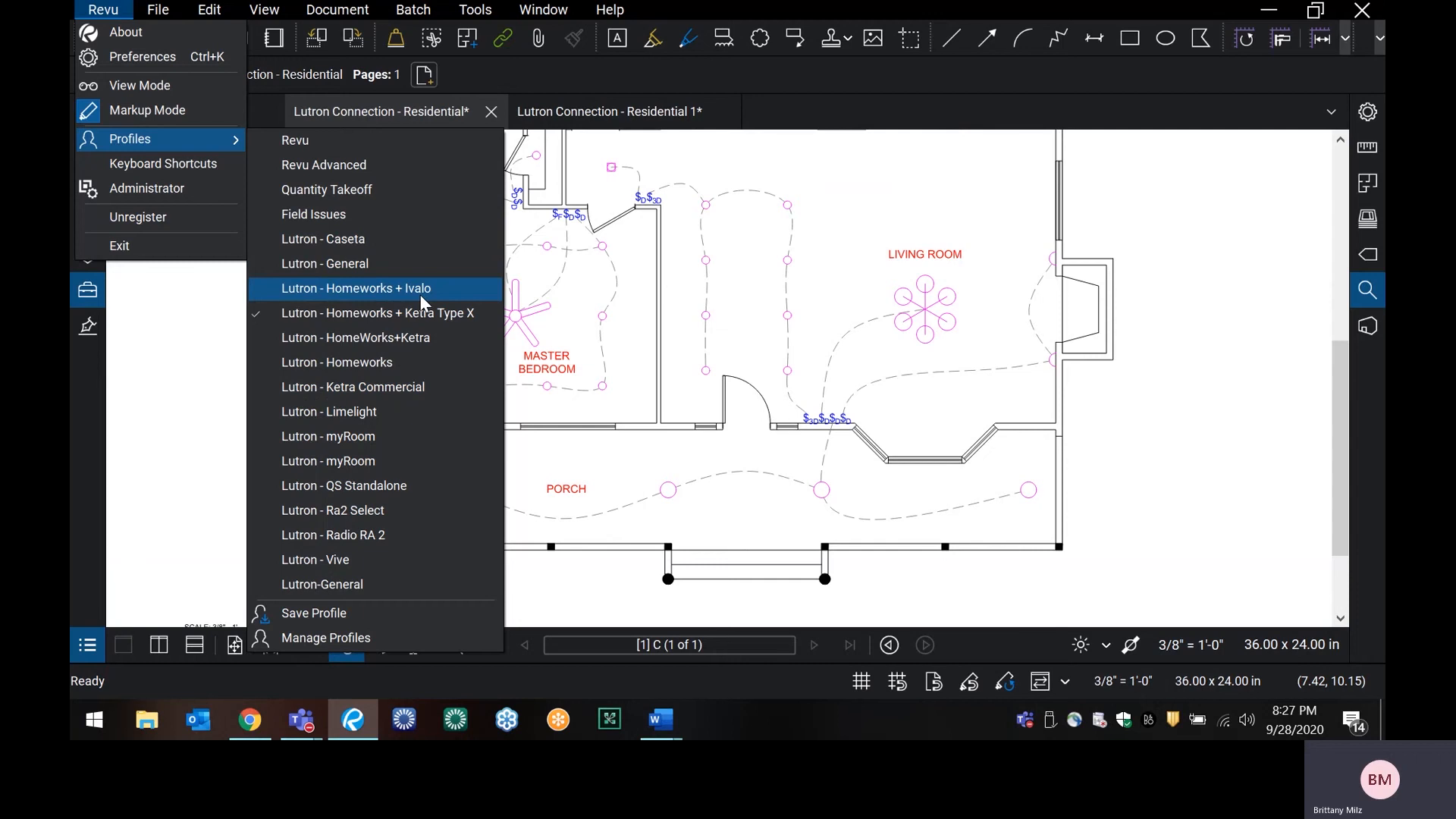
pyautogui.click(456, 314)
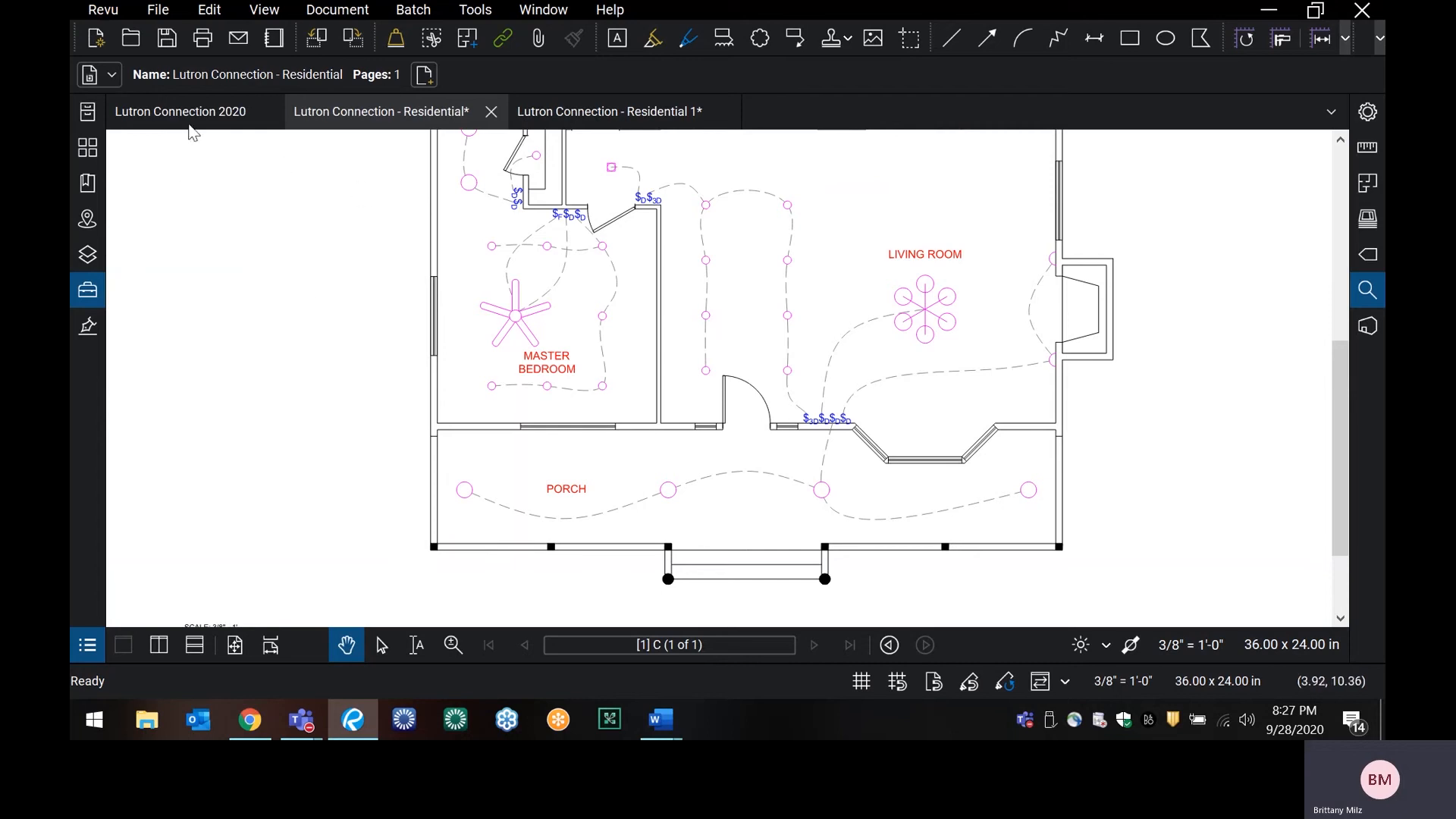
# - Show the Tool Chest, collapse HW System Equipment and hide the Wired Sensors, HW Grafik T Controls and HW Plug-in Controls tool sets
pyautogui.click(91, 292)
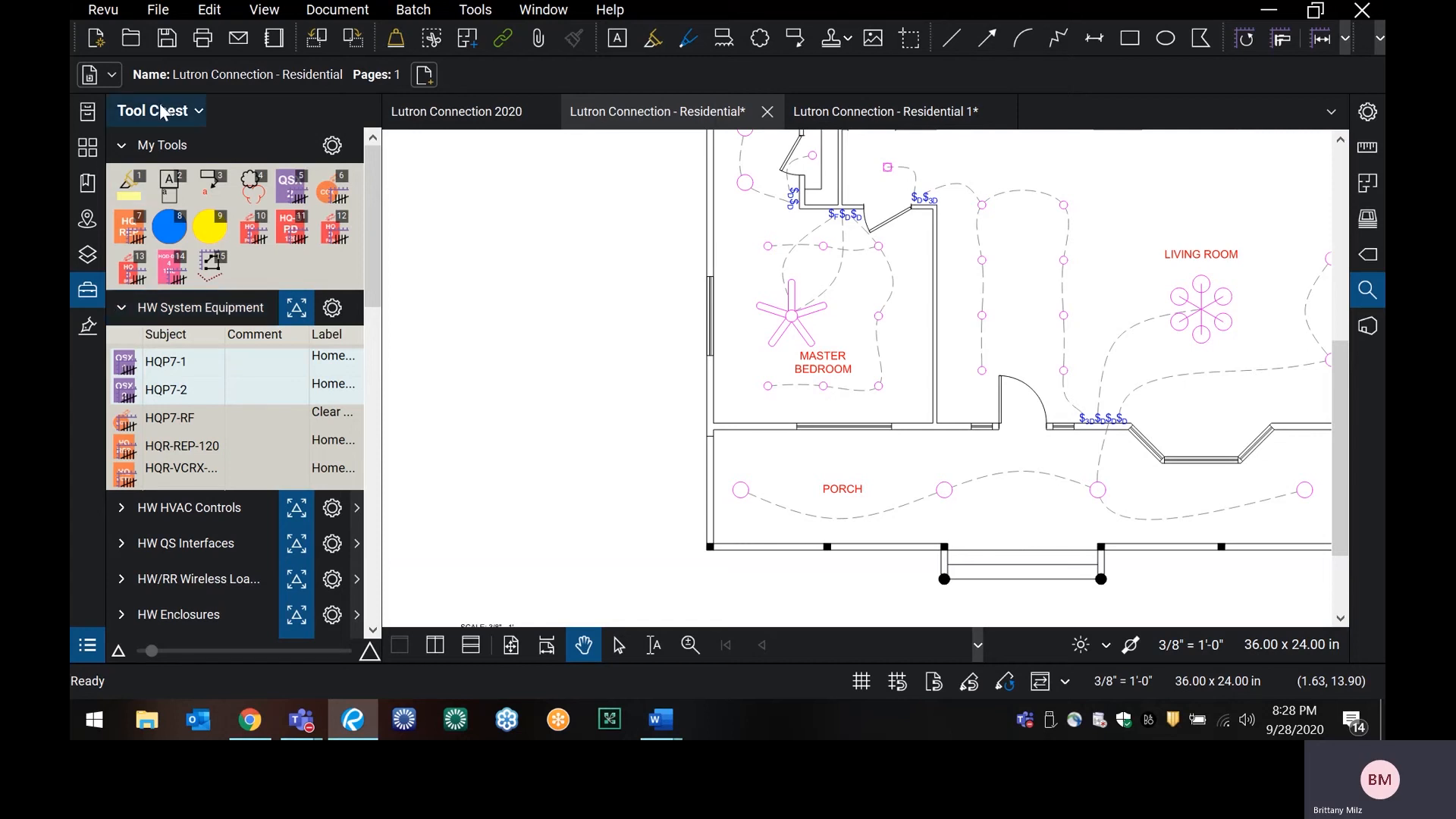
pyautogui.click(120, 310)
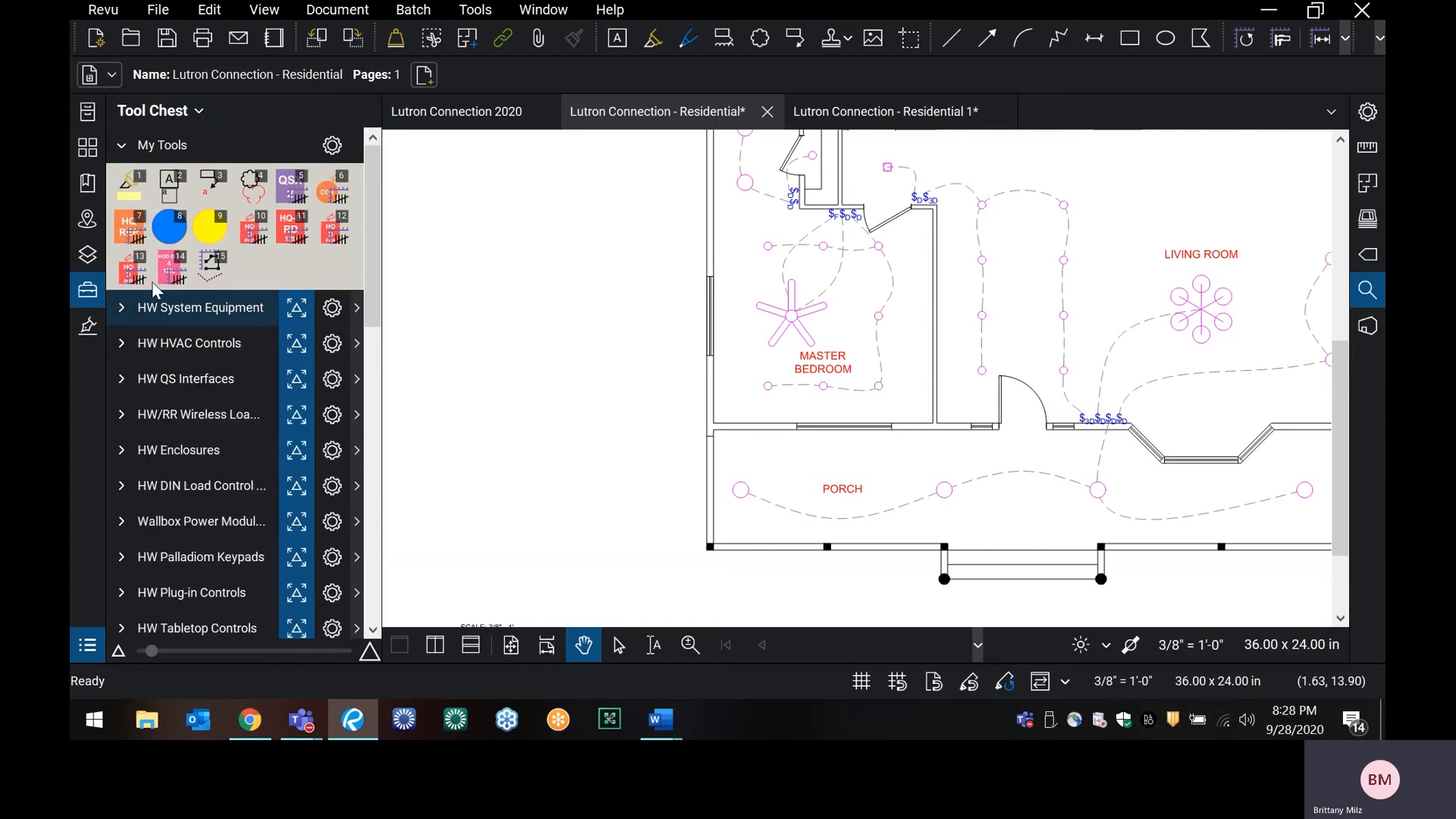
pyautogui.click(196, 114)
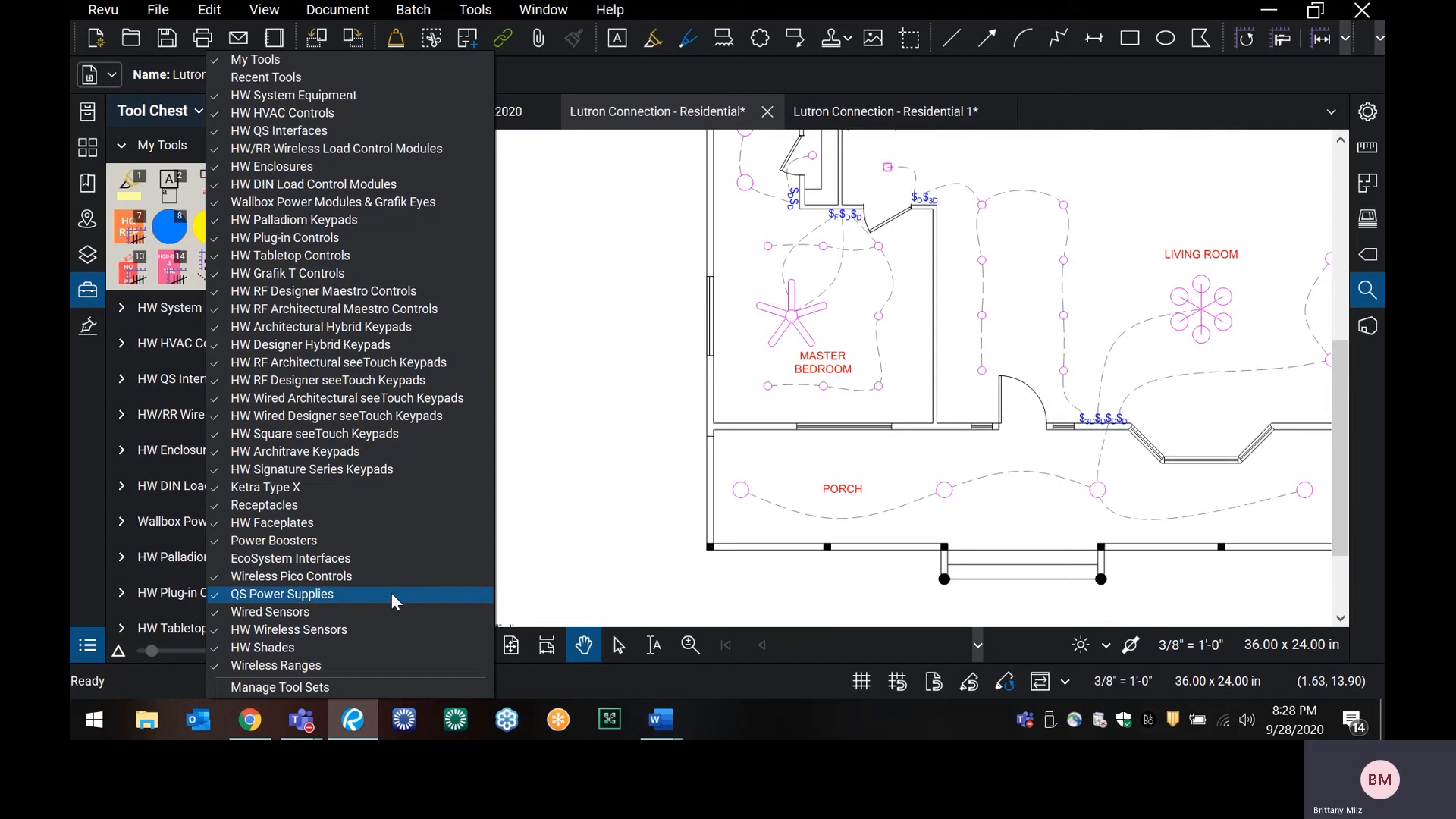
pyautogui.click(311, 611)
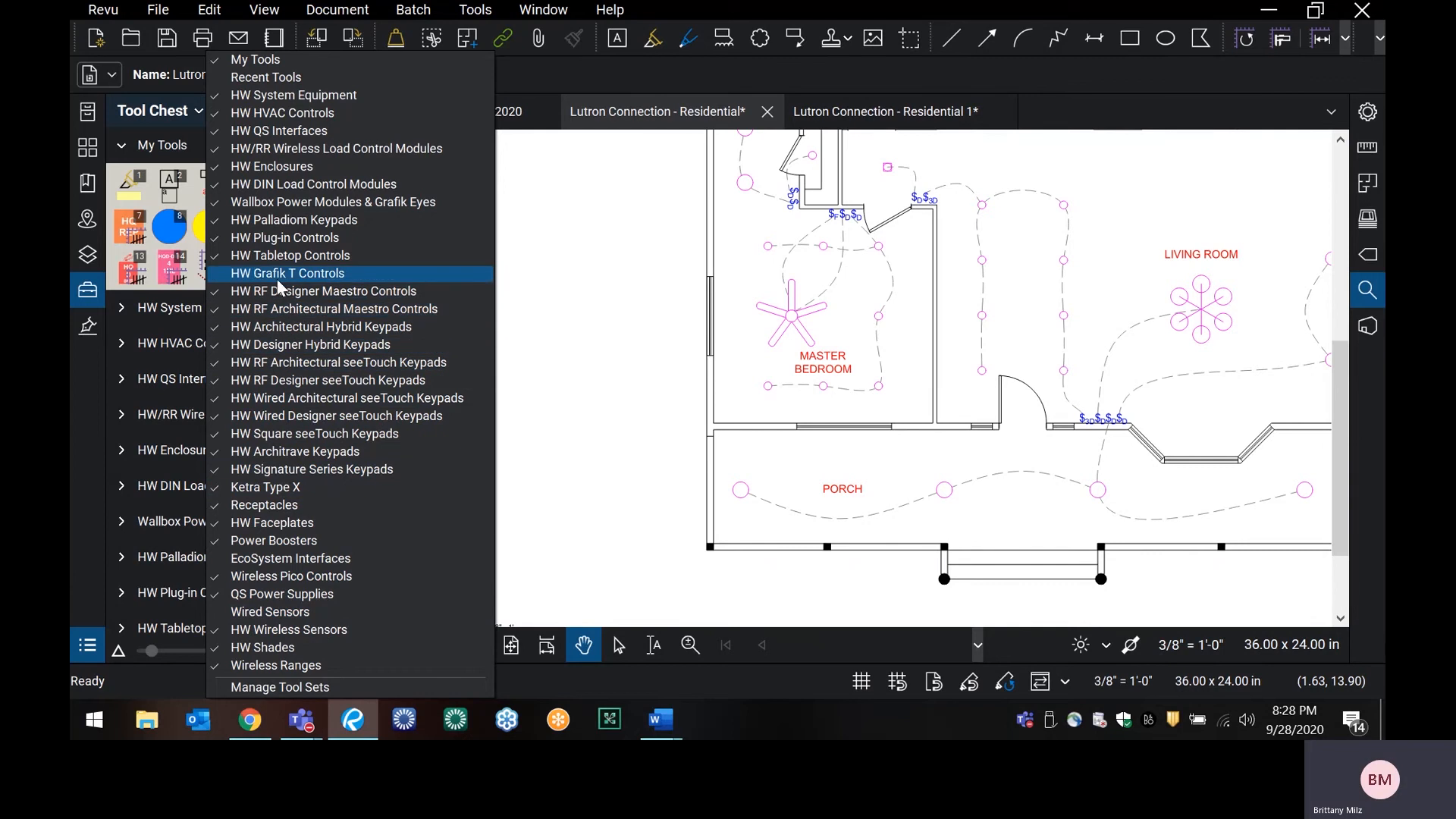
pyautogui.click(281, 241)
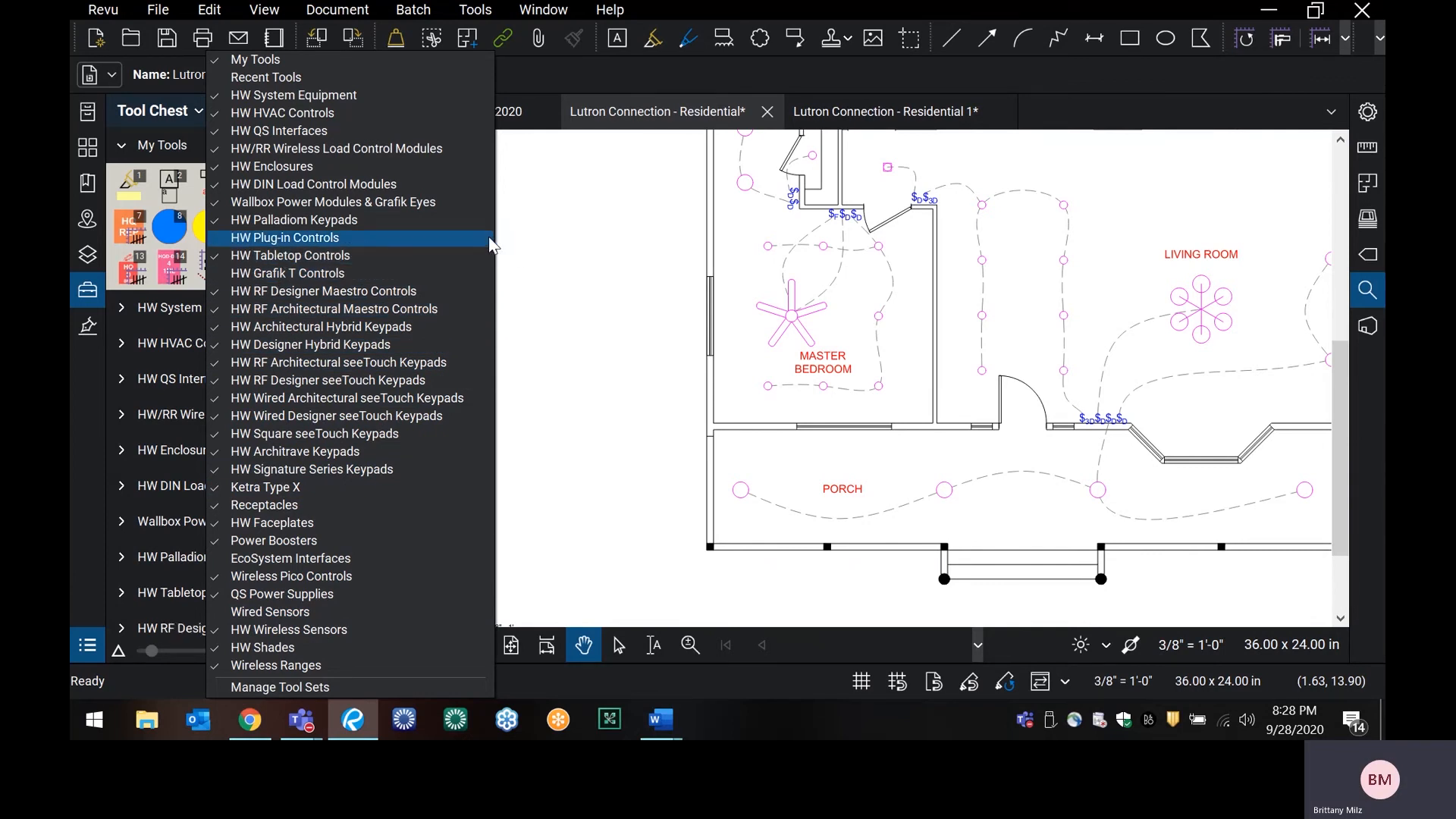
# - View the tools in the HW QS Interfaces set, close it again and collapse My Tools
pyautogui.click(186, 393)
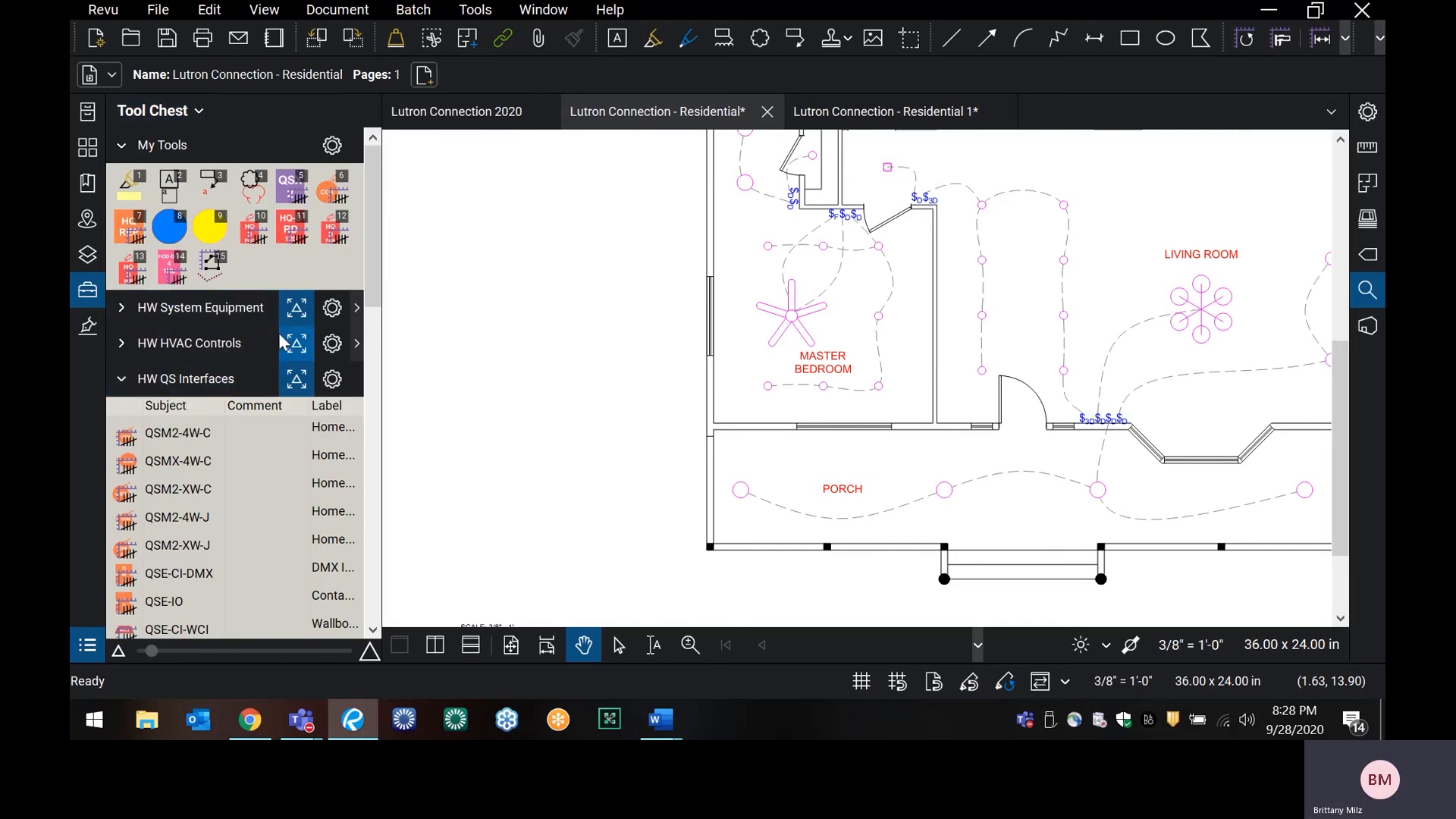
pyautogui.click(163, 377)
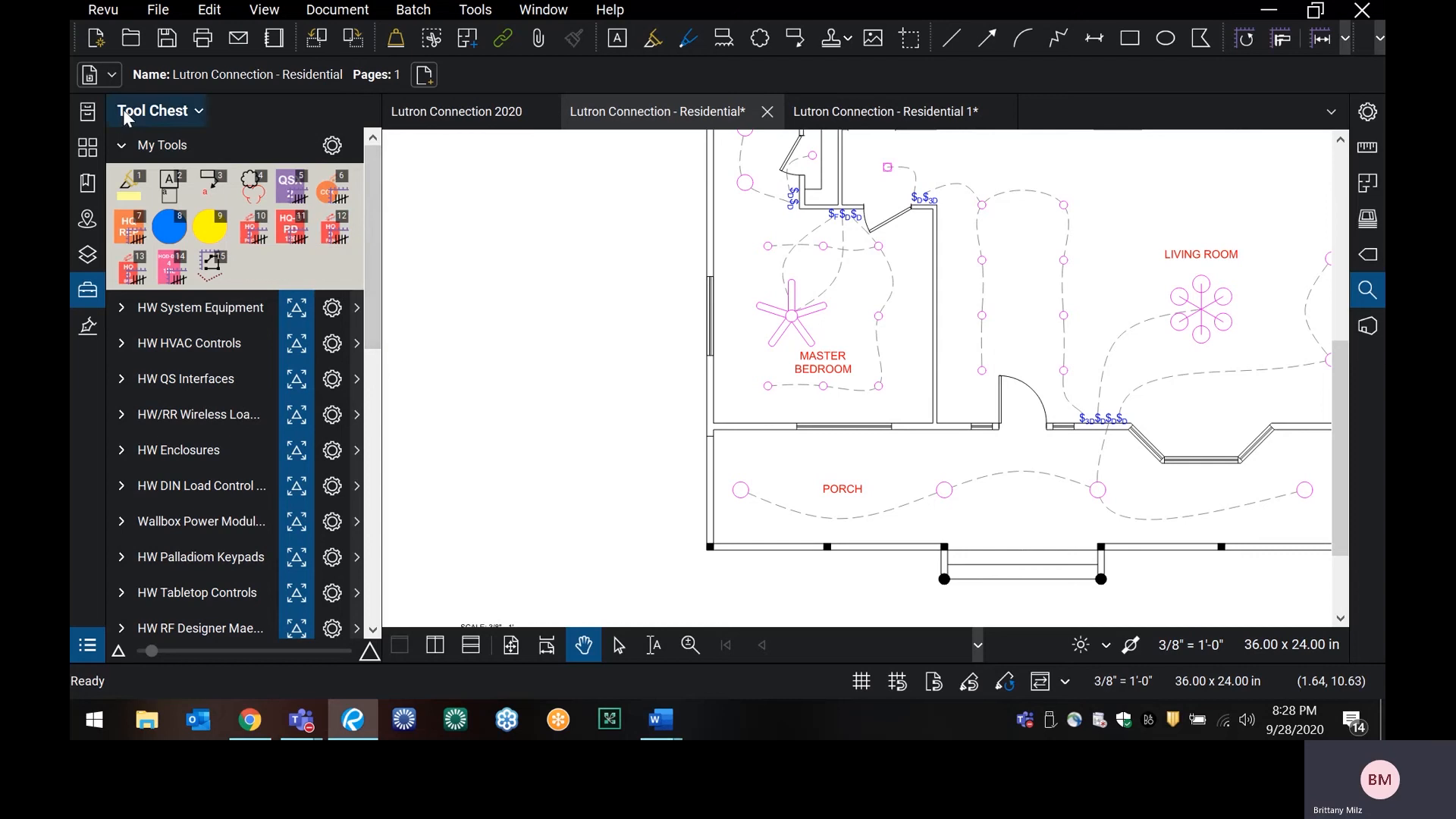
pyautogui.click(124, 145)
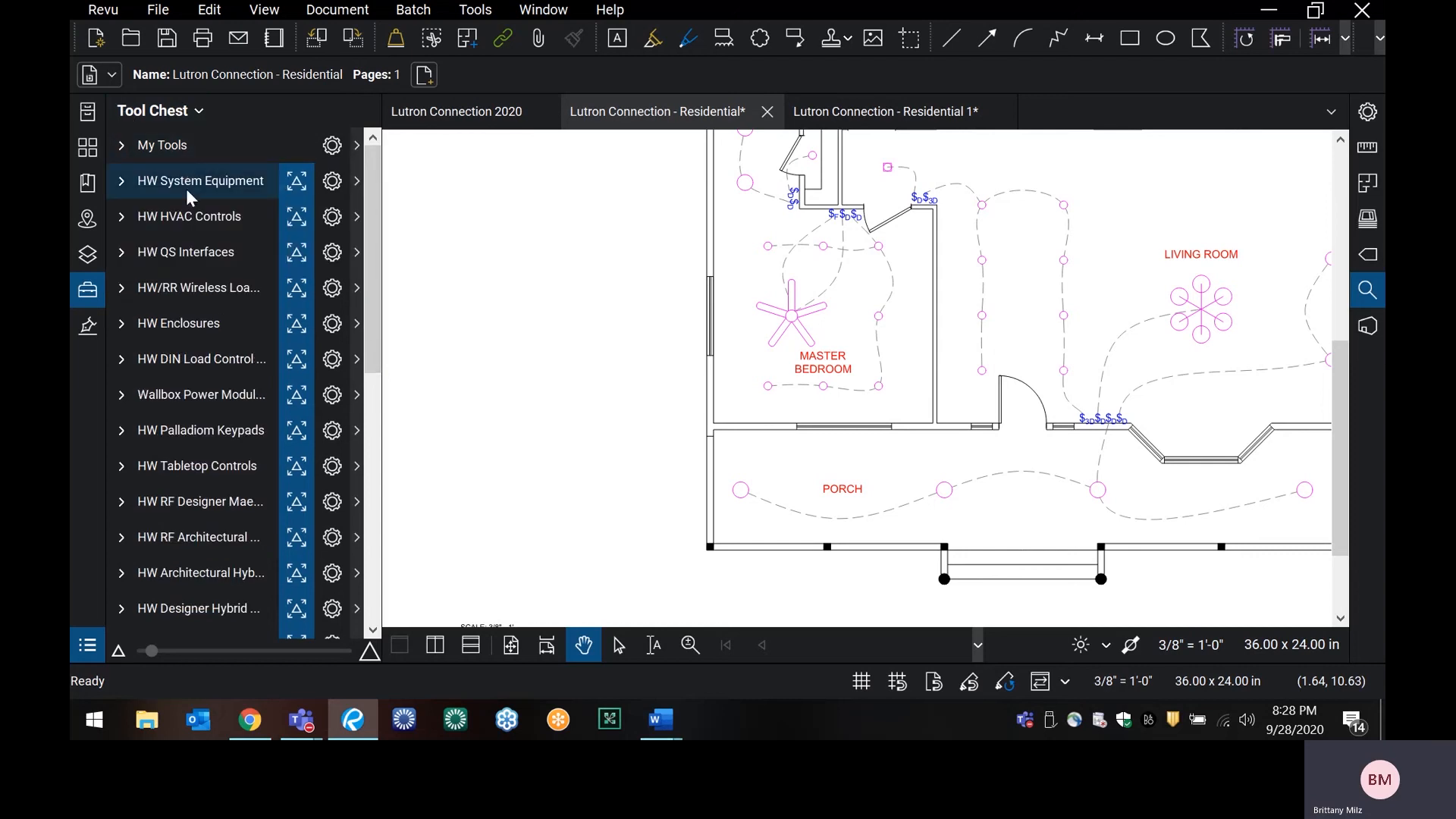
# - Expand the HW System Equipment tool set in symbol display, then return it to detail display
pyautogui.click(335, 188)
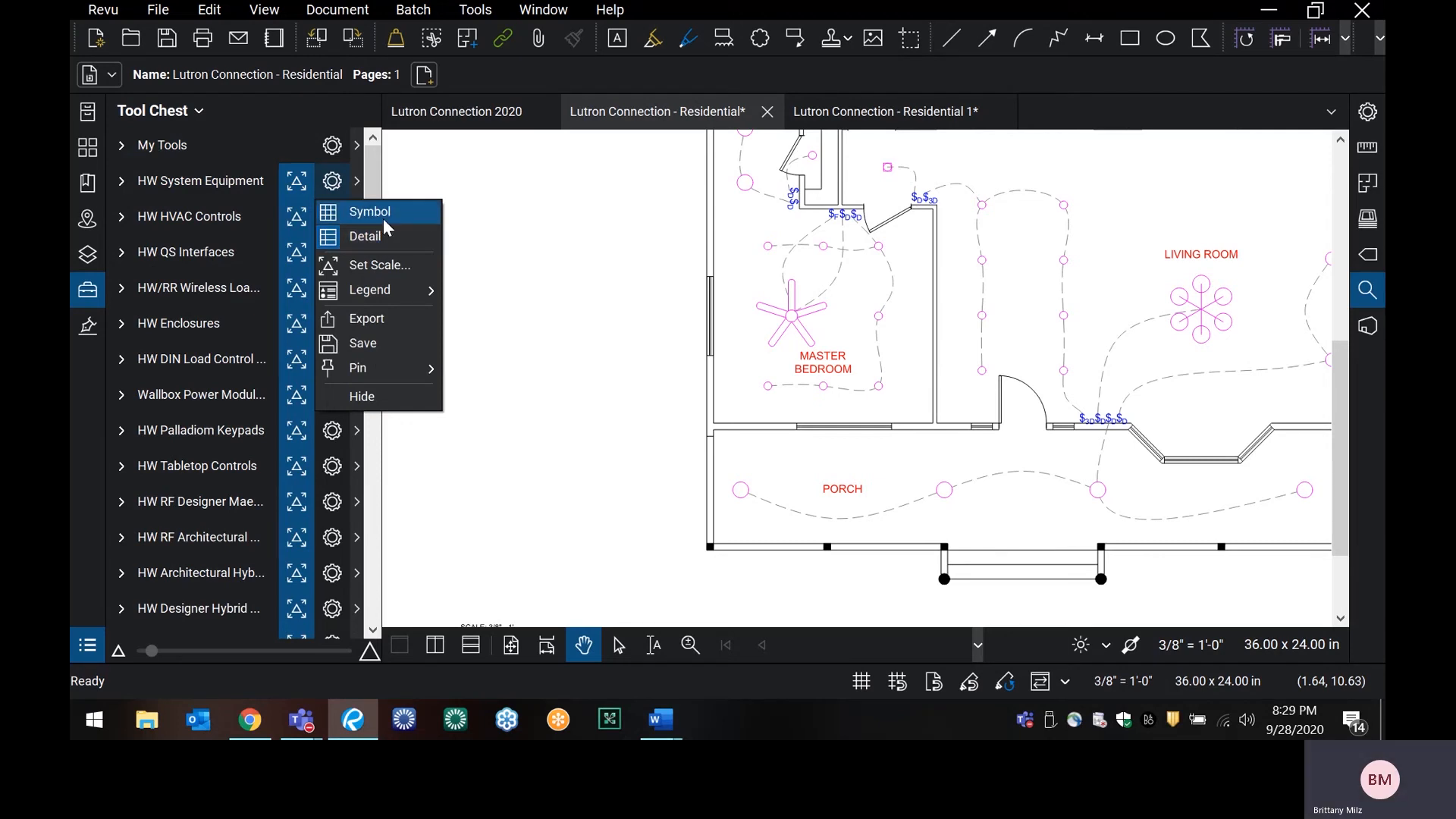
pyautogui.click(384, 218)
pyautogui.click(144, 184)
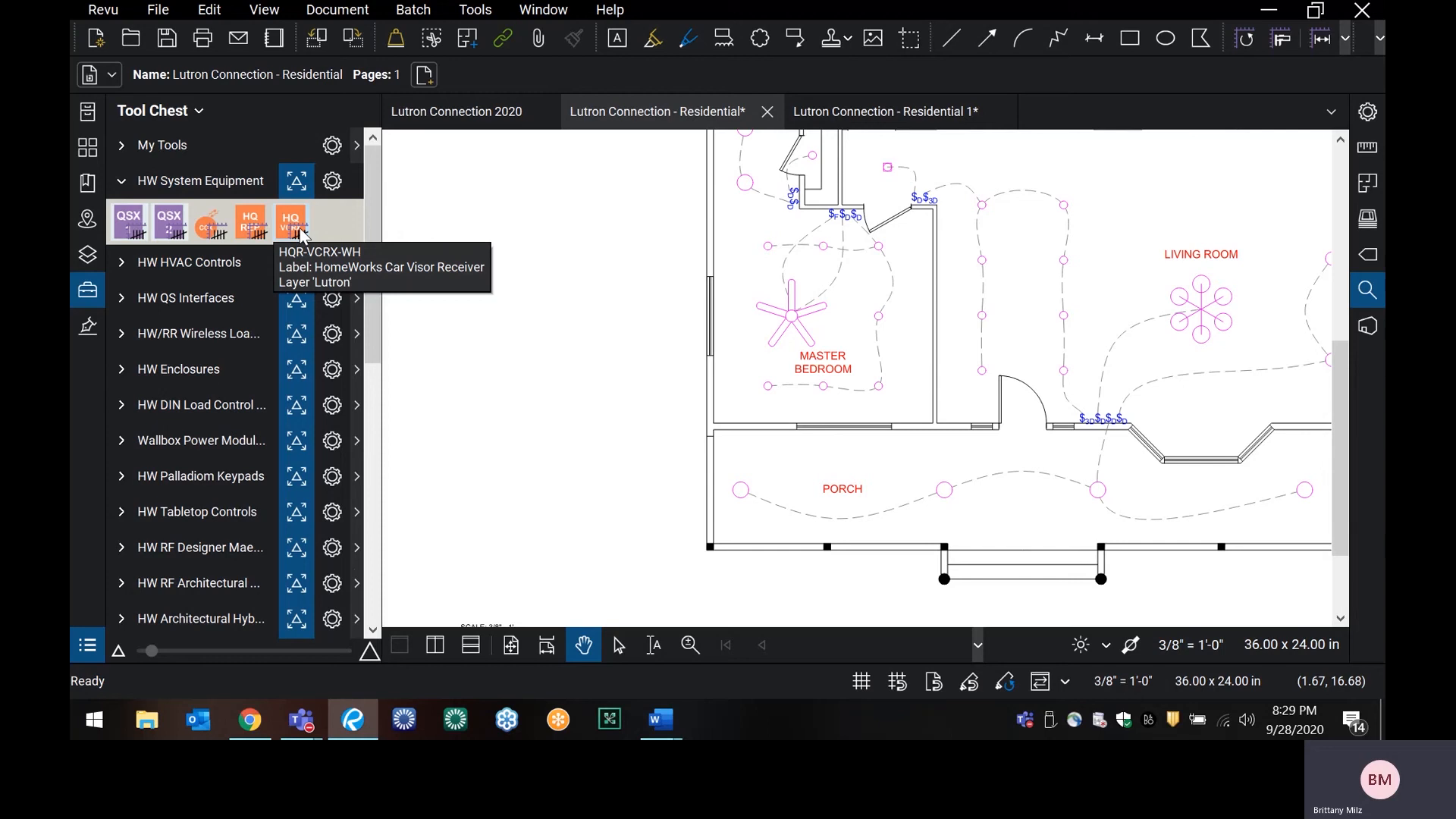
pyautogui.click(331, 183)
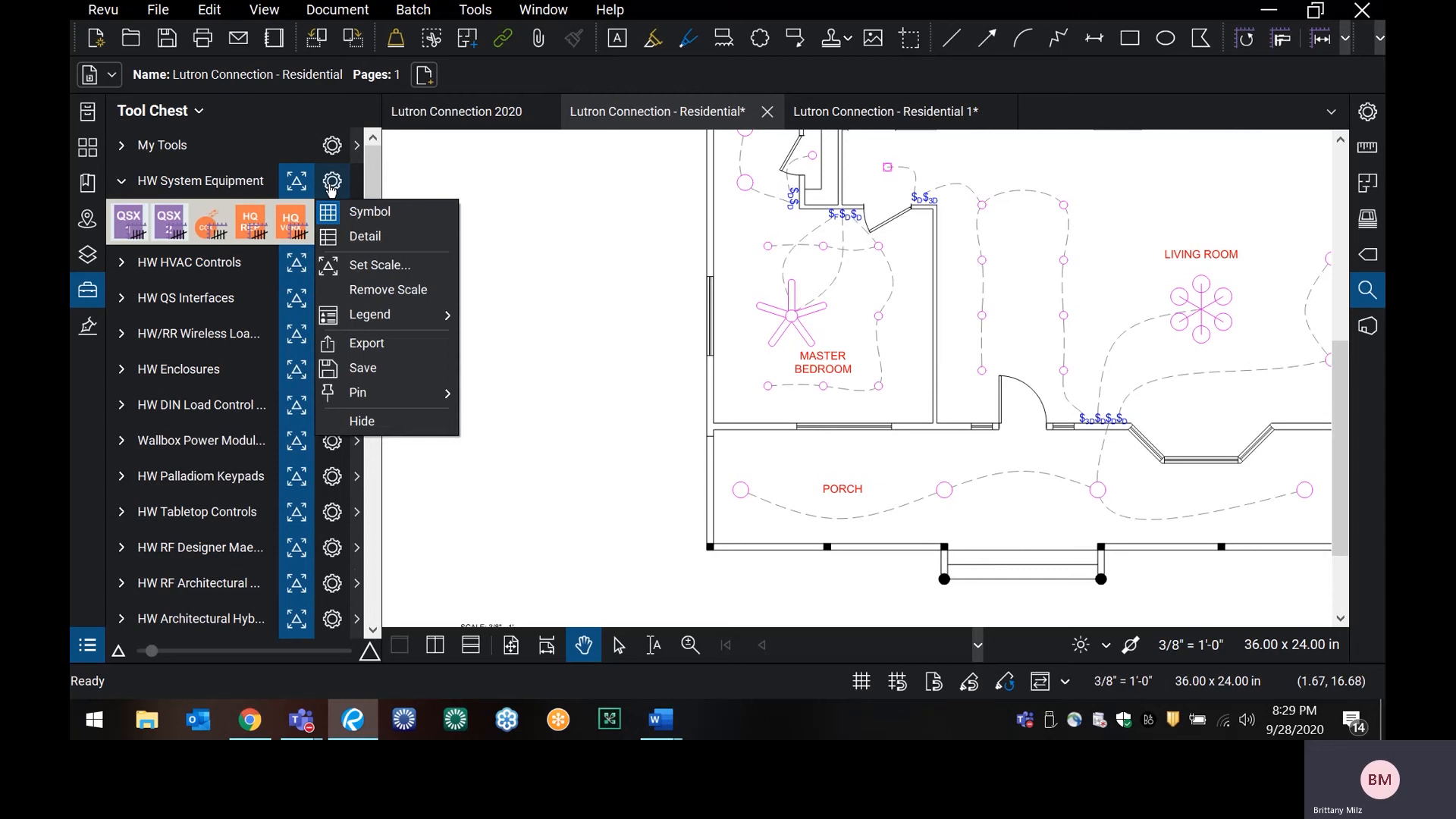
pyautogui.click(371, 241)
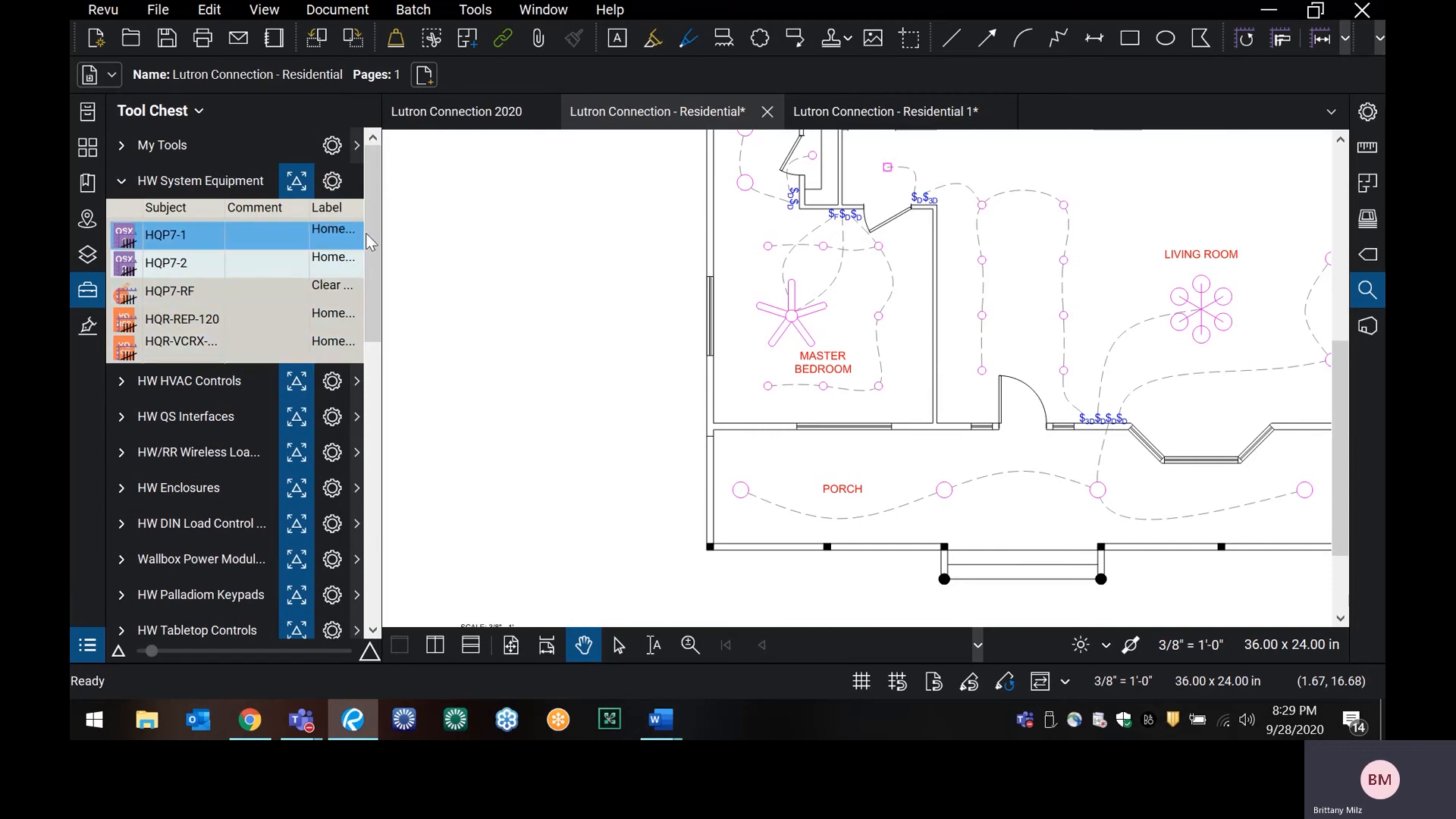
# - Adjust the Tool Chest's width so the Subject, Comment and Label columns fit beside the floor plan
pyautogui.moveTo(381, 235); pyautogui.dragTo(562, 299)
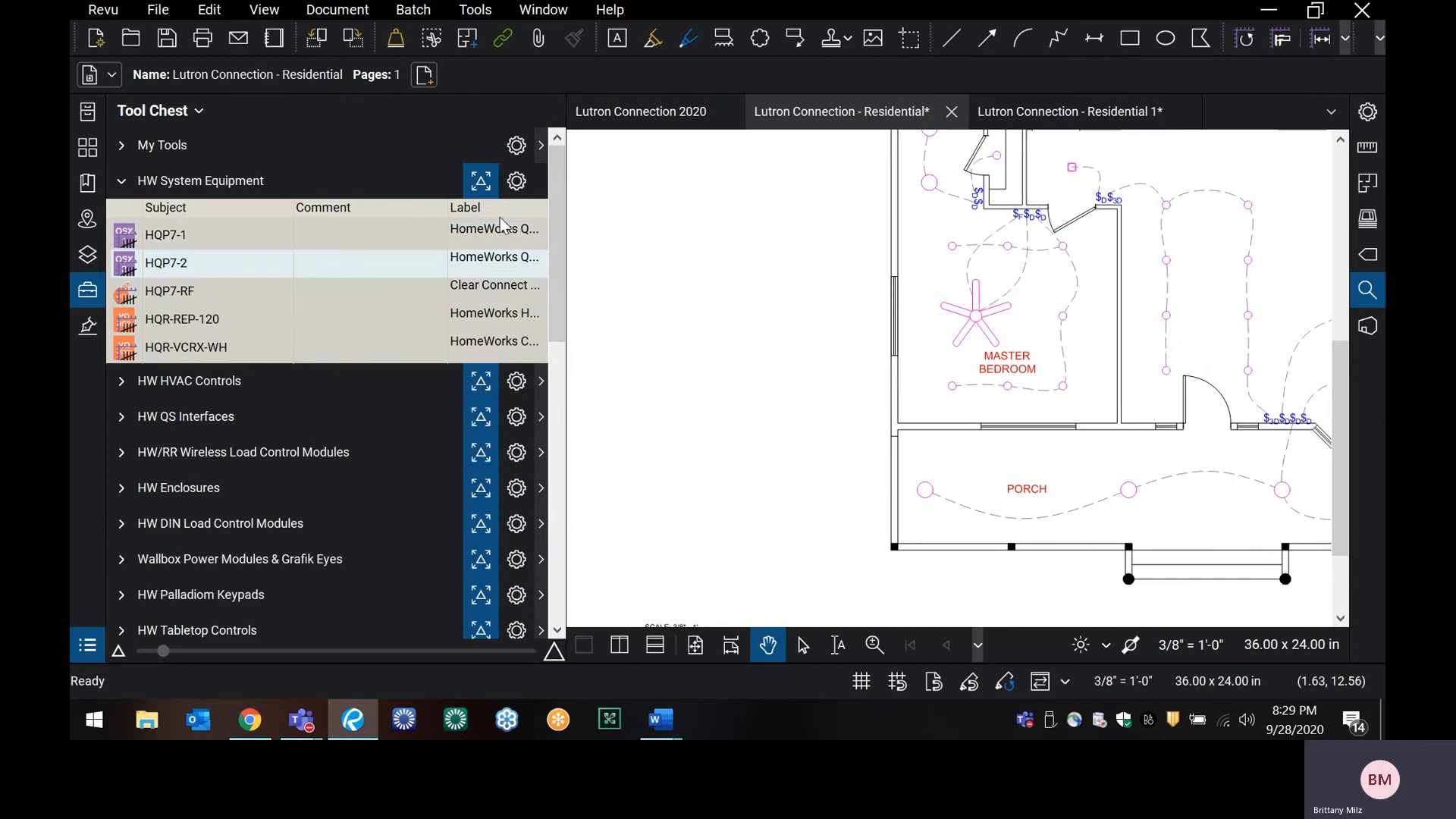
pyautogui.moveTo(569, 266); pyautogui.dragTo(429, 250)
pyautogui.moveTo(339, 210); pyautogui.dragTo(266, 185)
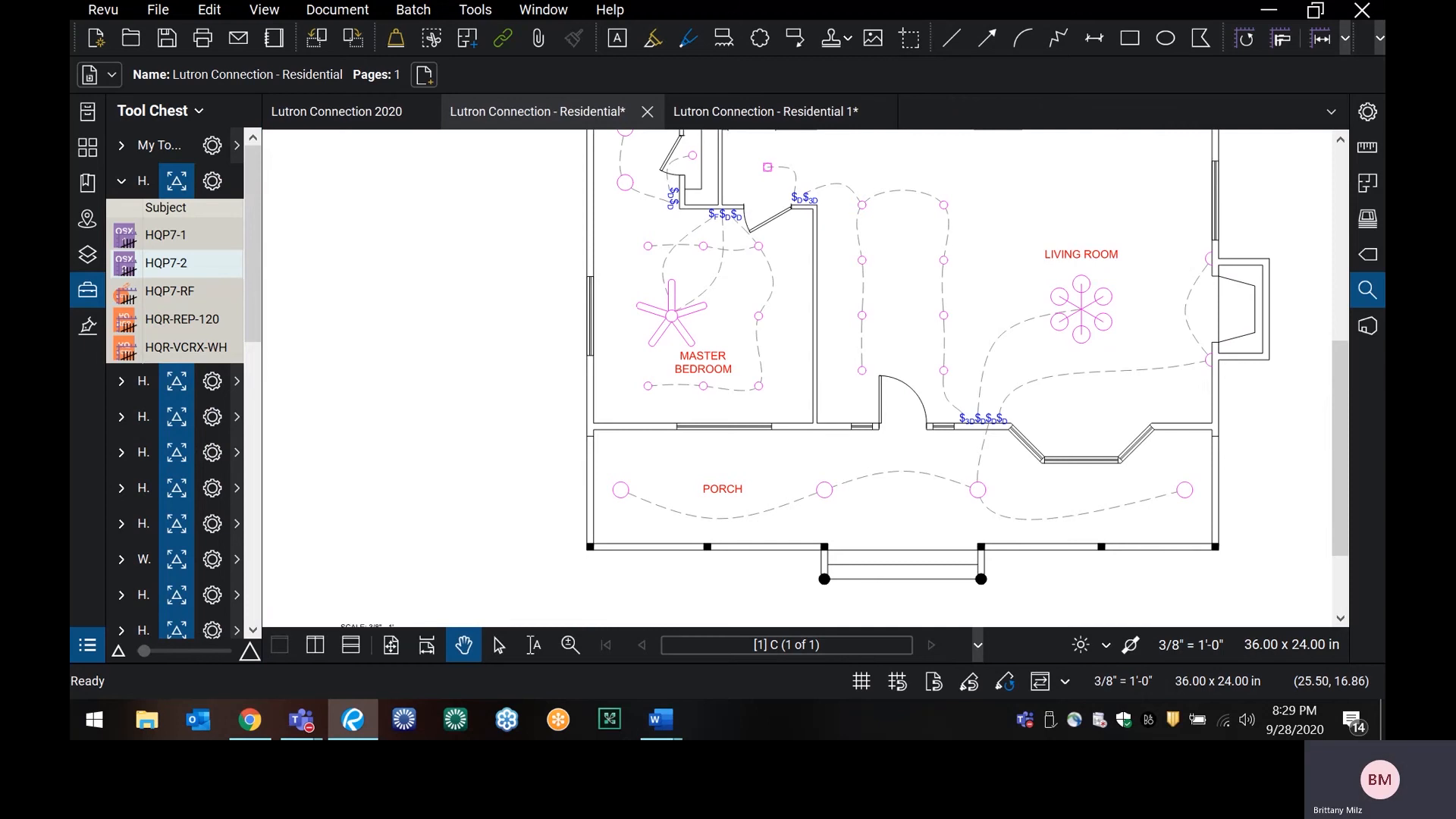
pyautogui.moveTo(260, 184); pyautogui.dragTo(451, 245)
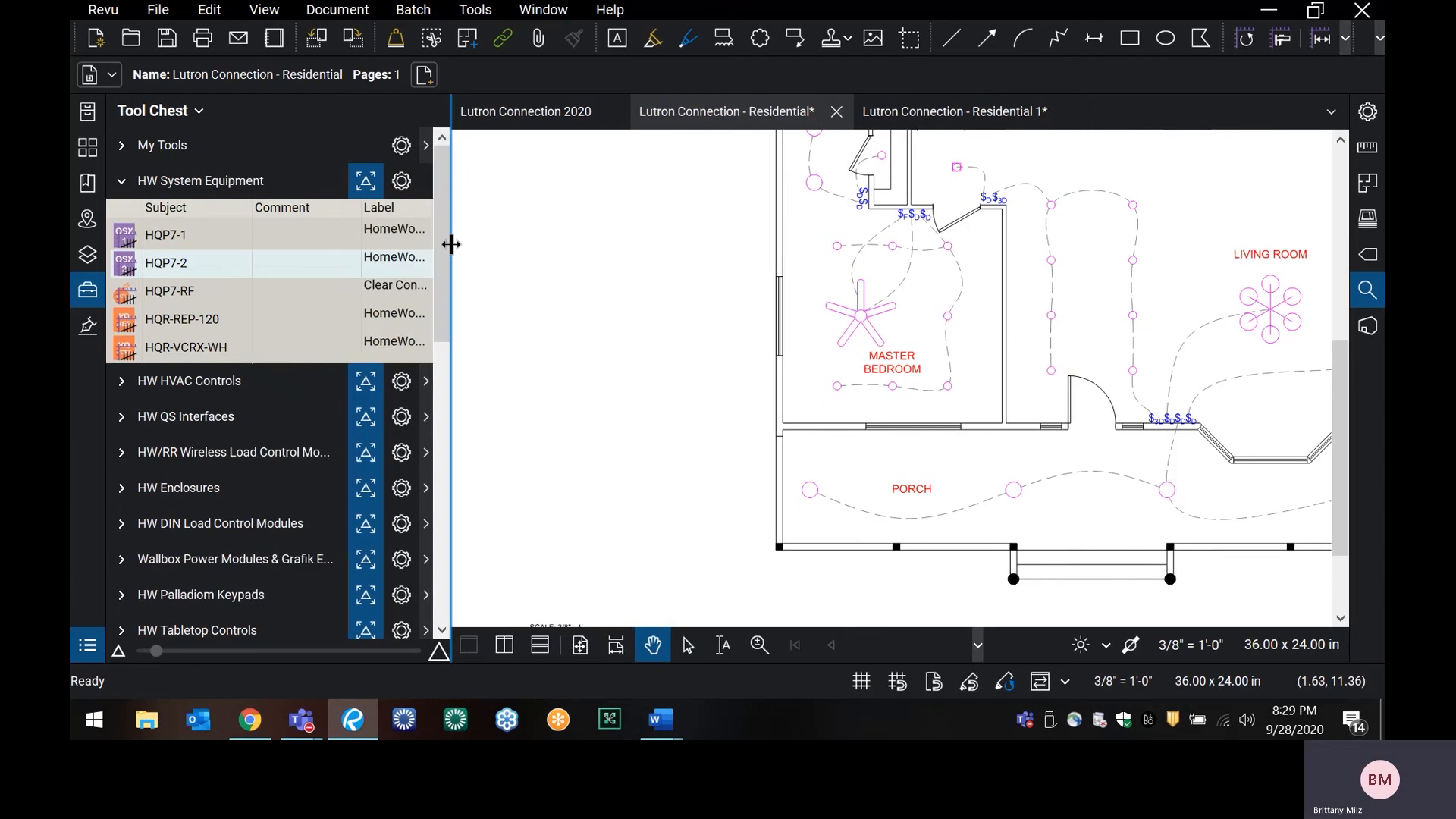
# - Expand My Tools and HW System Equipment, and delete the purple QSX processor tool from My Tools
pyautogui.click(151, 180)
pyautogui.click(150, 153)
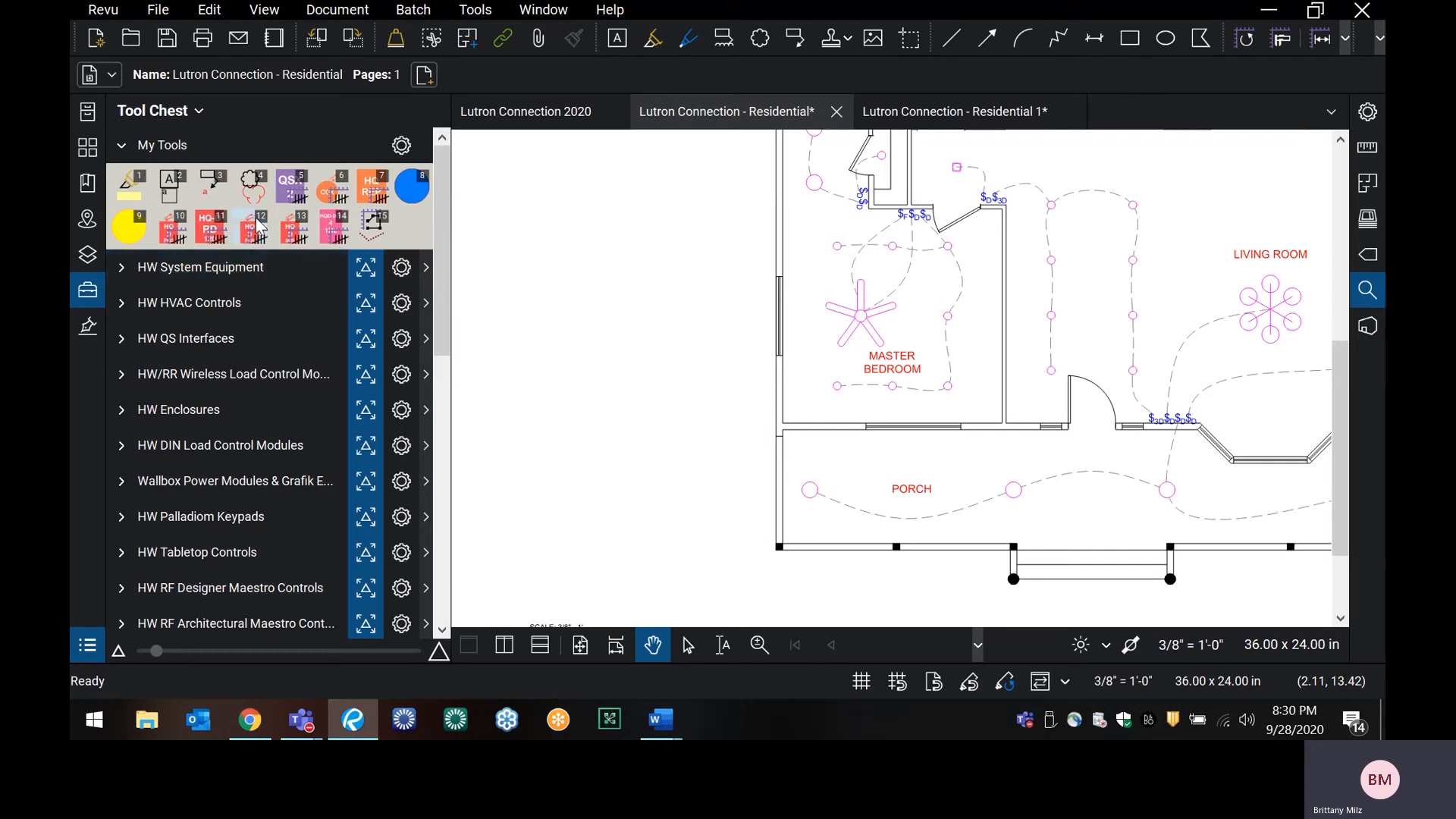
pyautogui.click(250, 271)
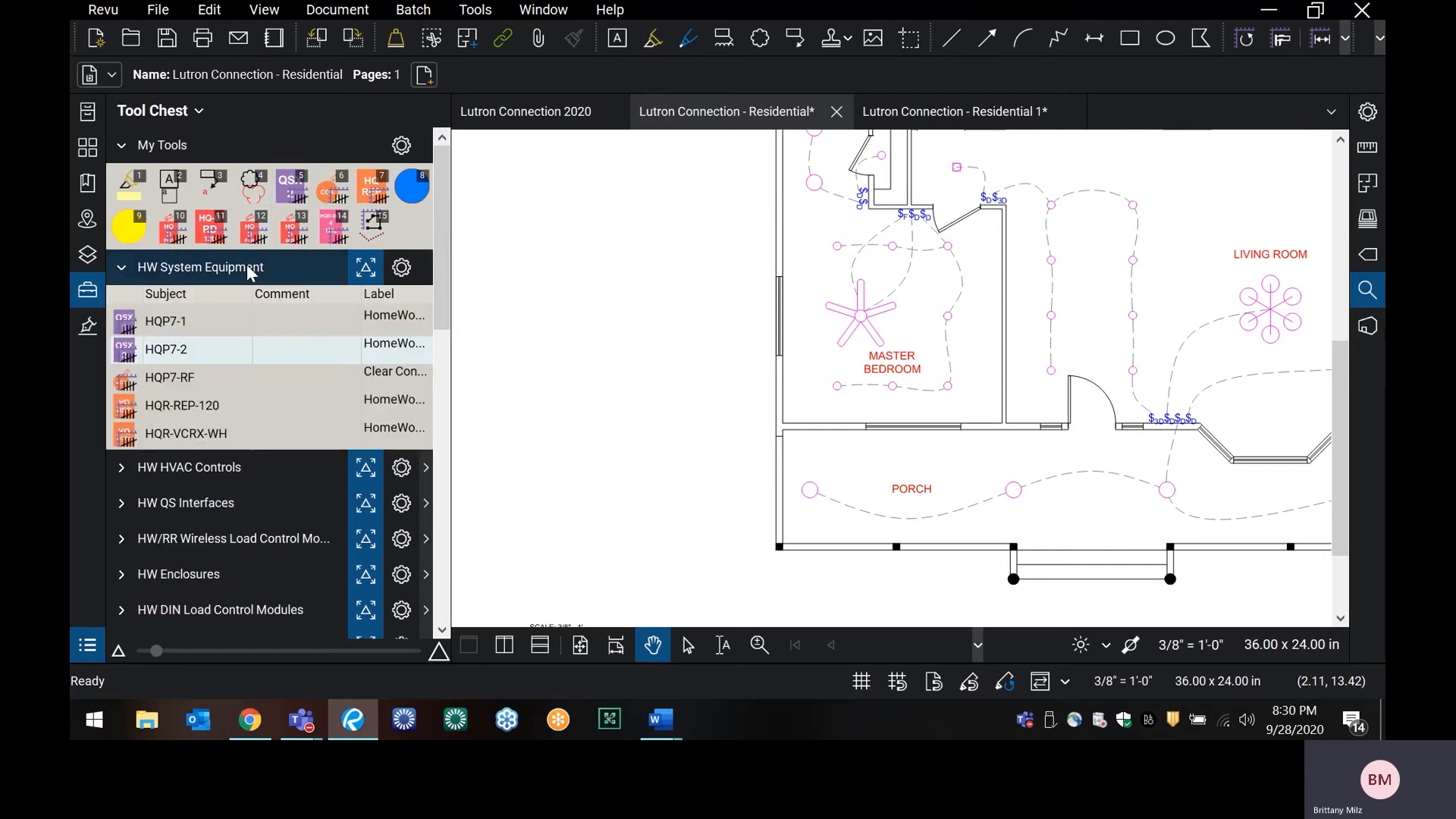
pyautogui.rightClick(302, 197)
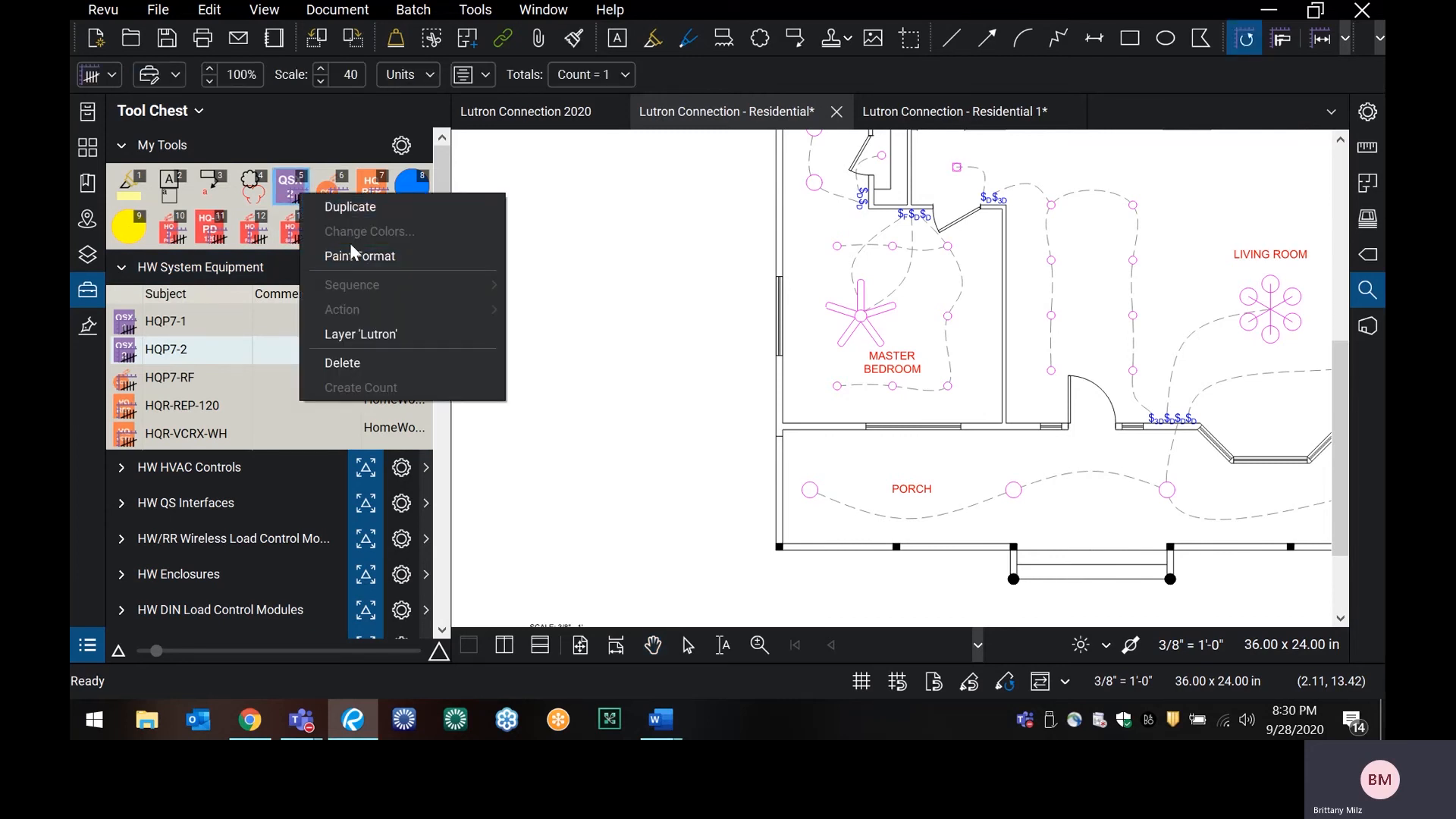
pyautogui.click(356, 363)
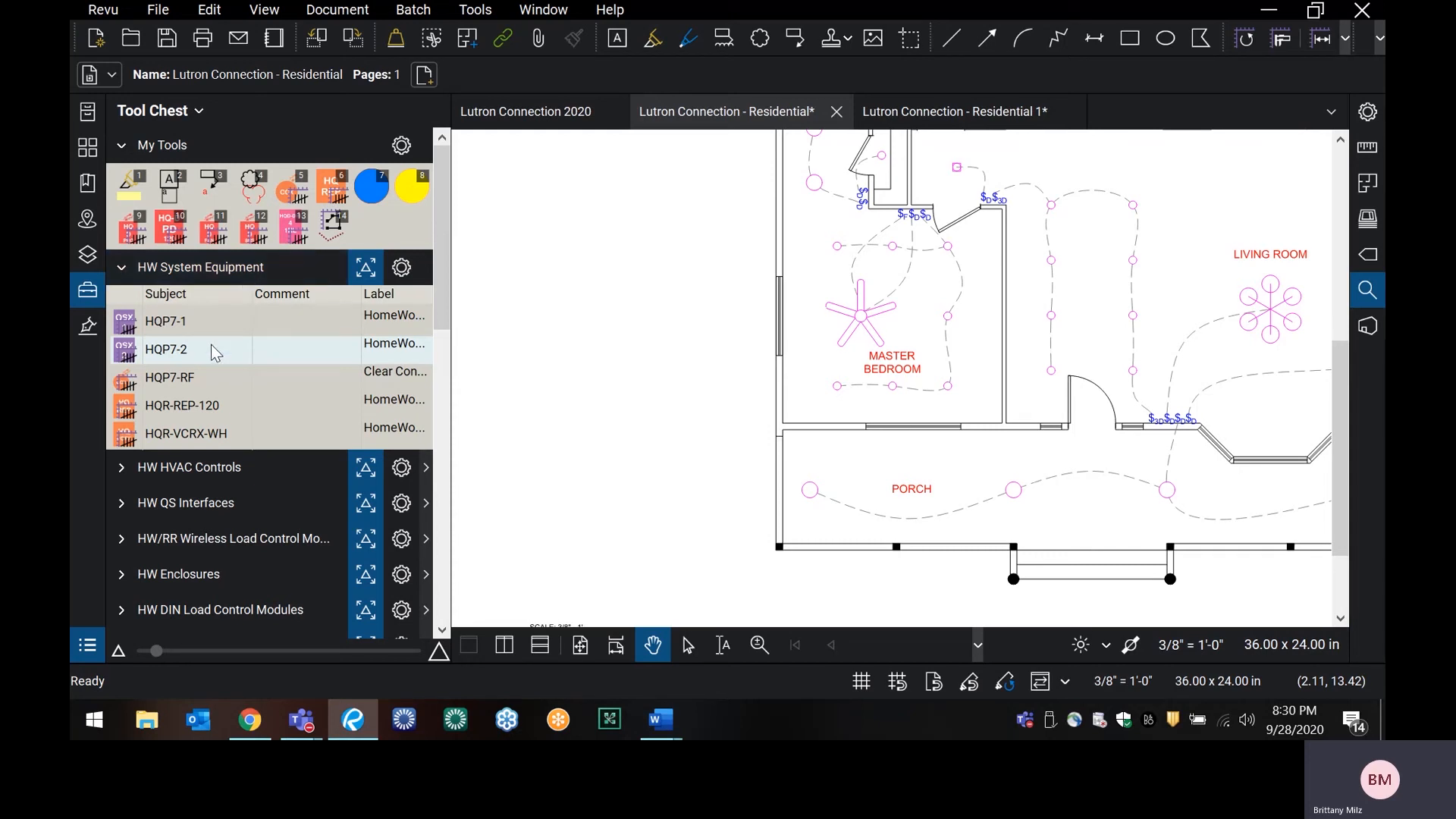
# - Add the HQP7-2 processor from HW System Equipment to My Tools and collapse the equipment set
pyautogui.moveTo(211, 357); pyautogui.dragTo(290, 203)
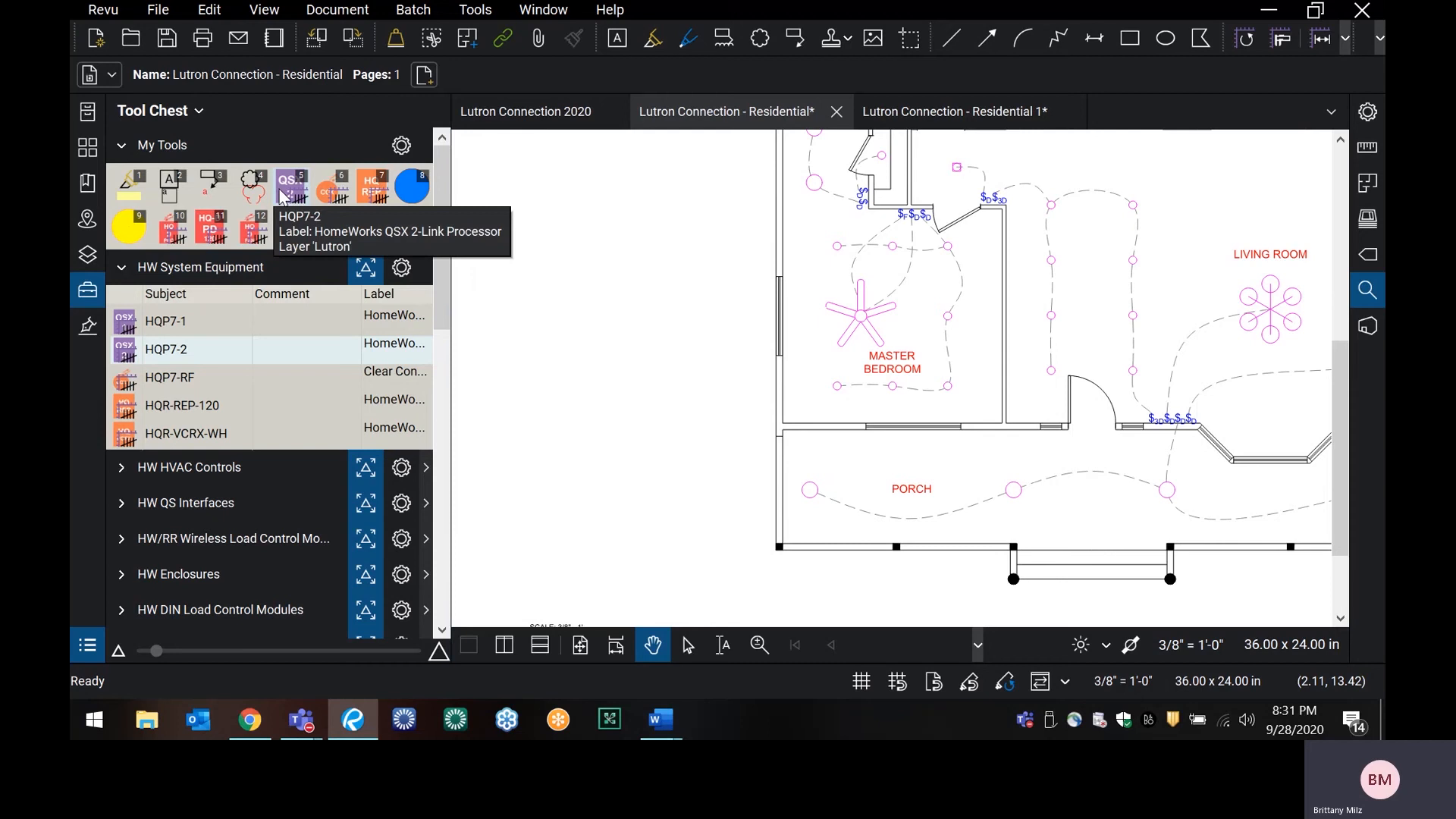
pyautogui.click(122, 269)
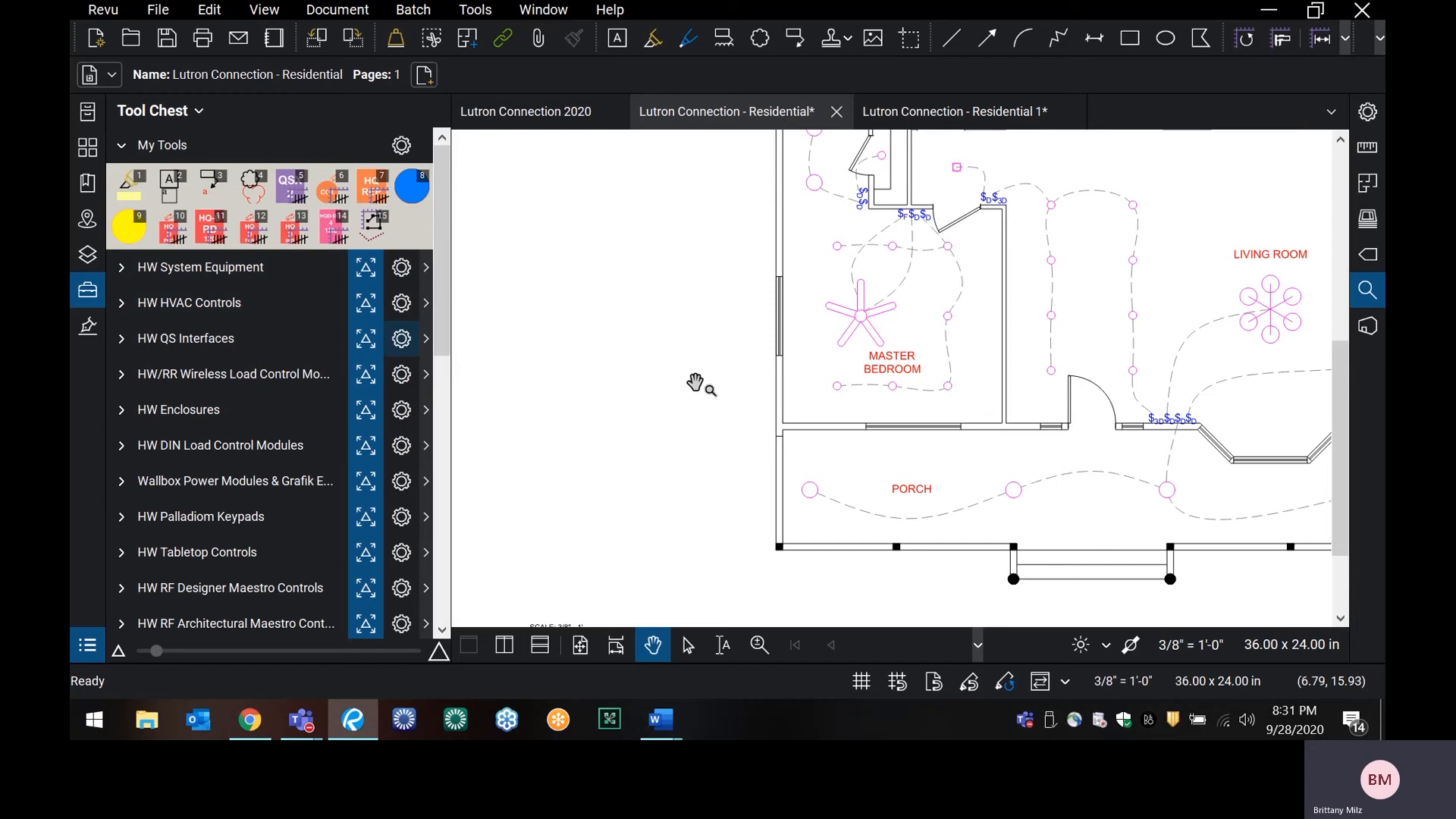
# - Bring up the Lutron Connection - Residential 1 drawing and show its floor plan from the kitchen to the porch
pyautogui.click(910, 122)
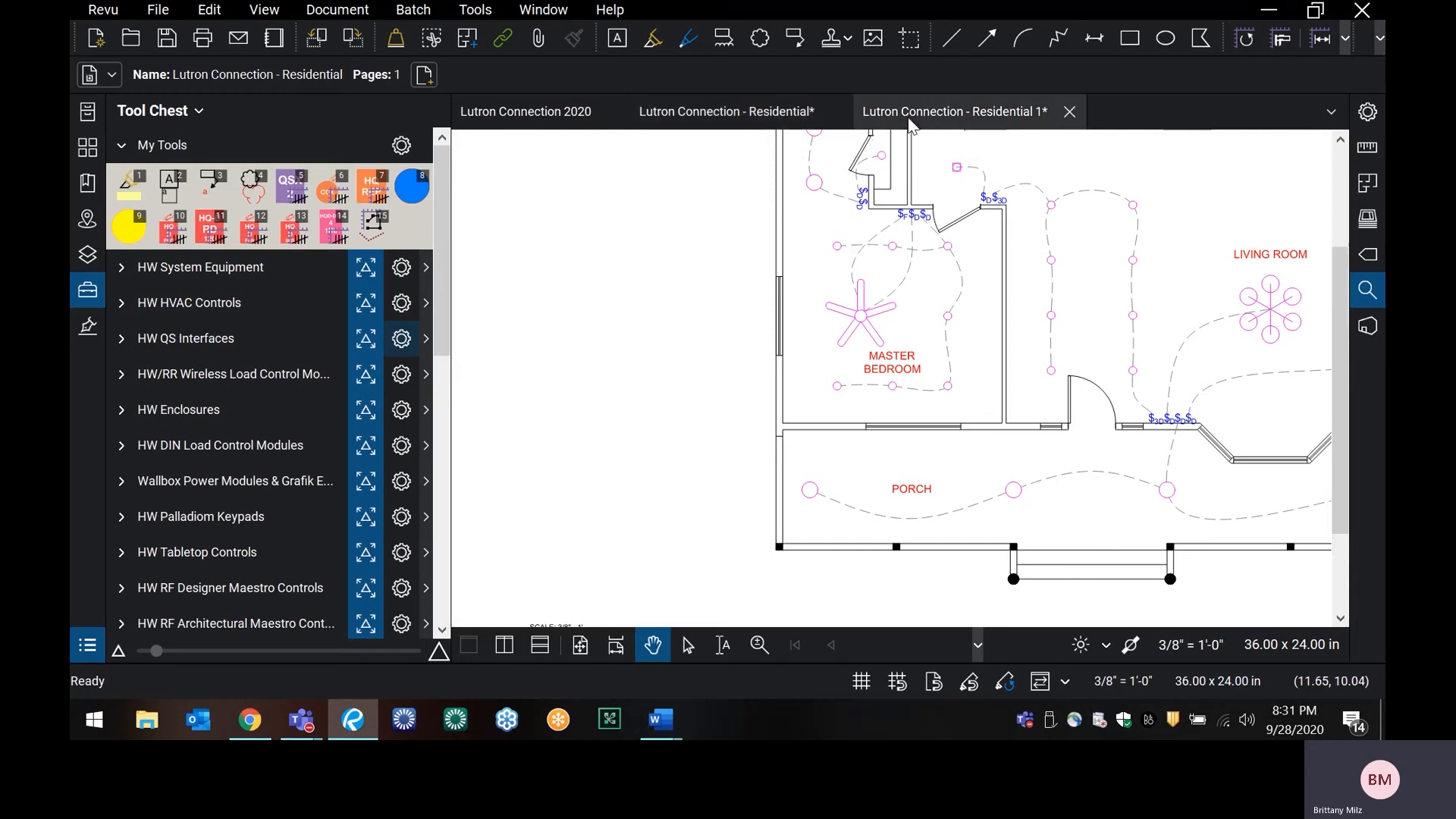
pyautogui.moveTo(1174, 368); pyautogui.dragTo(1046, 318)
pyautogui.scroll(2, 986, 357)
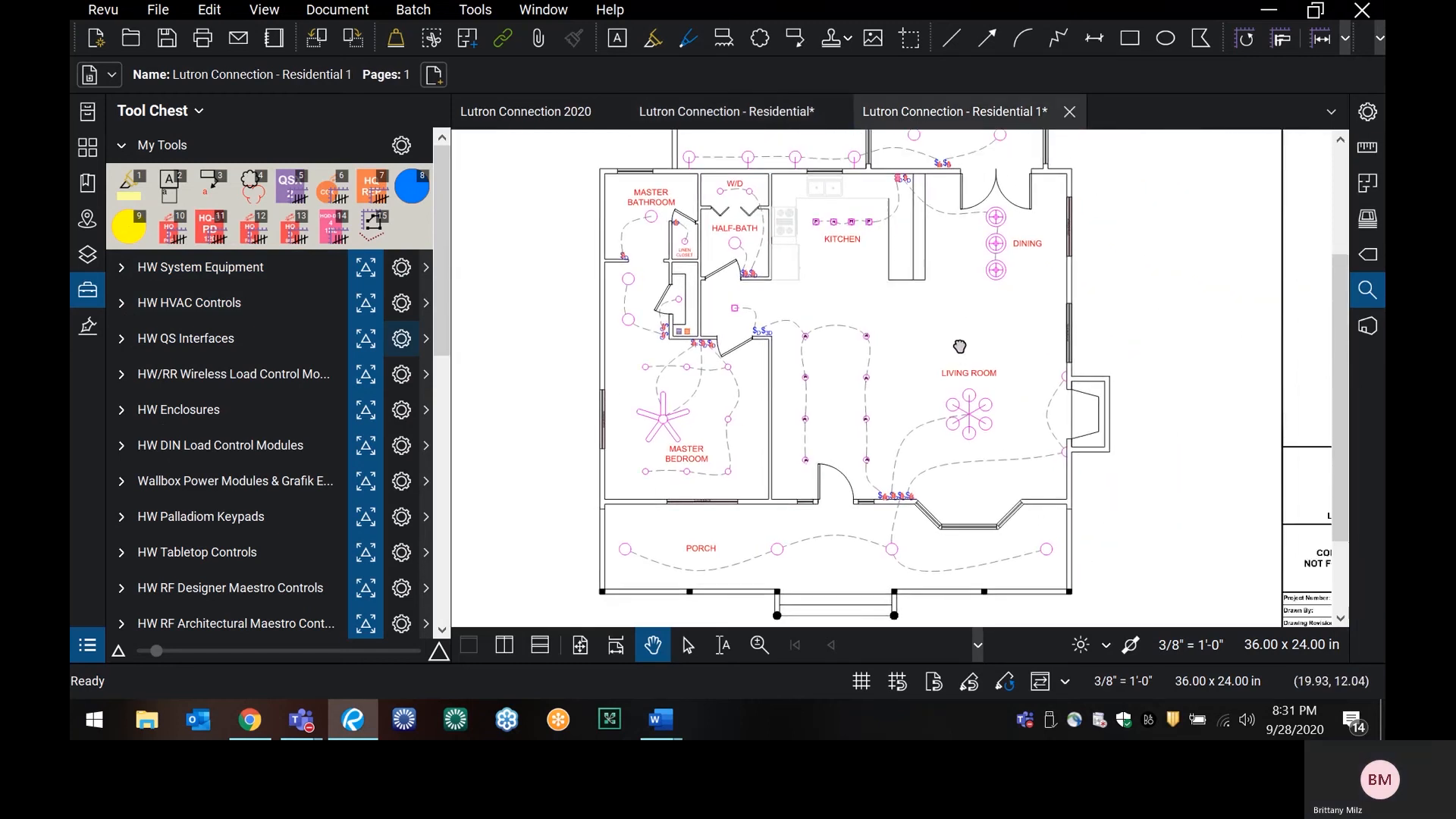
# - Examine the floor plan's switch symbols and the Lutron Notes legend that explains the switch, dimmer, 3-way dimmer and fan control symbols
pyautogui.scroll(2, 950, 403)
pyautogui.scroll(1, 950, 402)
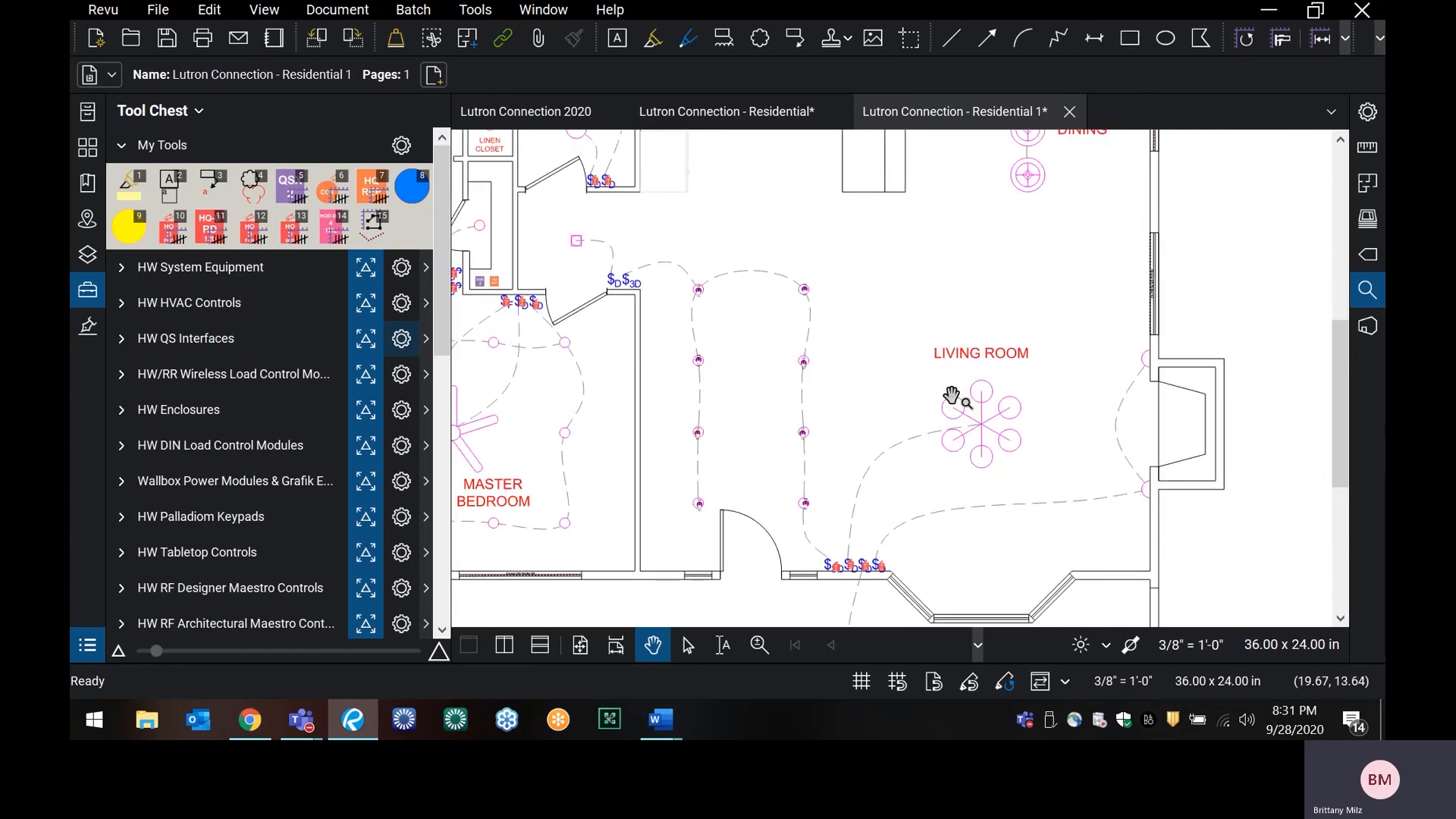
pyautogui.moveTo(855, 332); pyautogui.dragTo(968, 358)
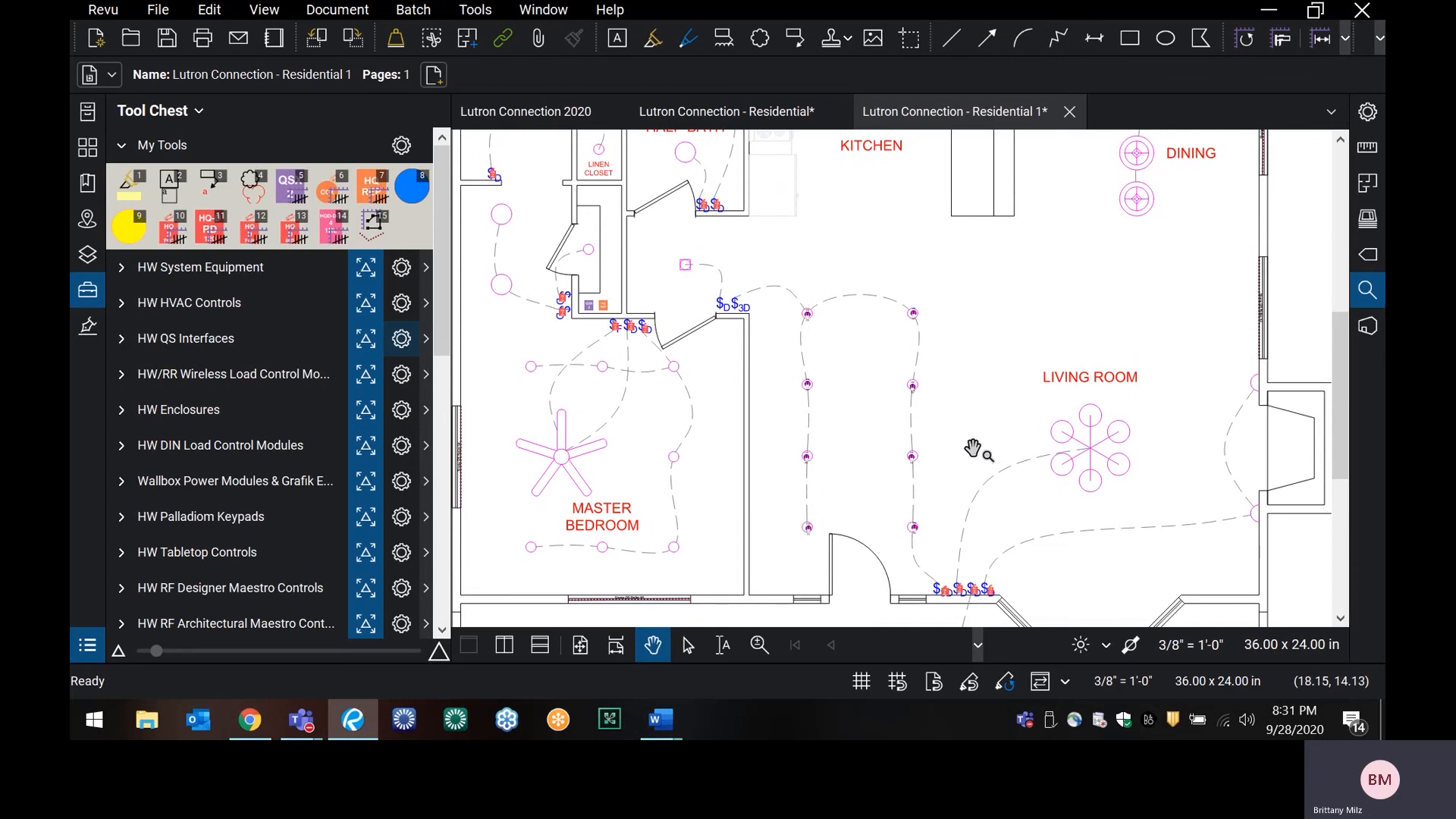
pyautogui.moveTo(1095, 333); pyautogui.dragTo(751, 483)
pyautogui.scroll(-1, 1011, 434)
pyautogui.moveTo(1074, 389); pyautogui.dragTo(574, 521)
pyautogui.moveTo(849, 381); pyautogui.dragTo(880, 520)
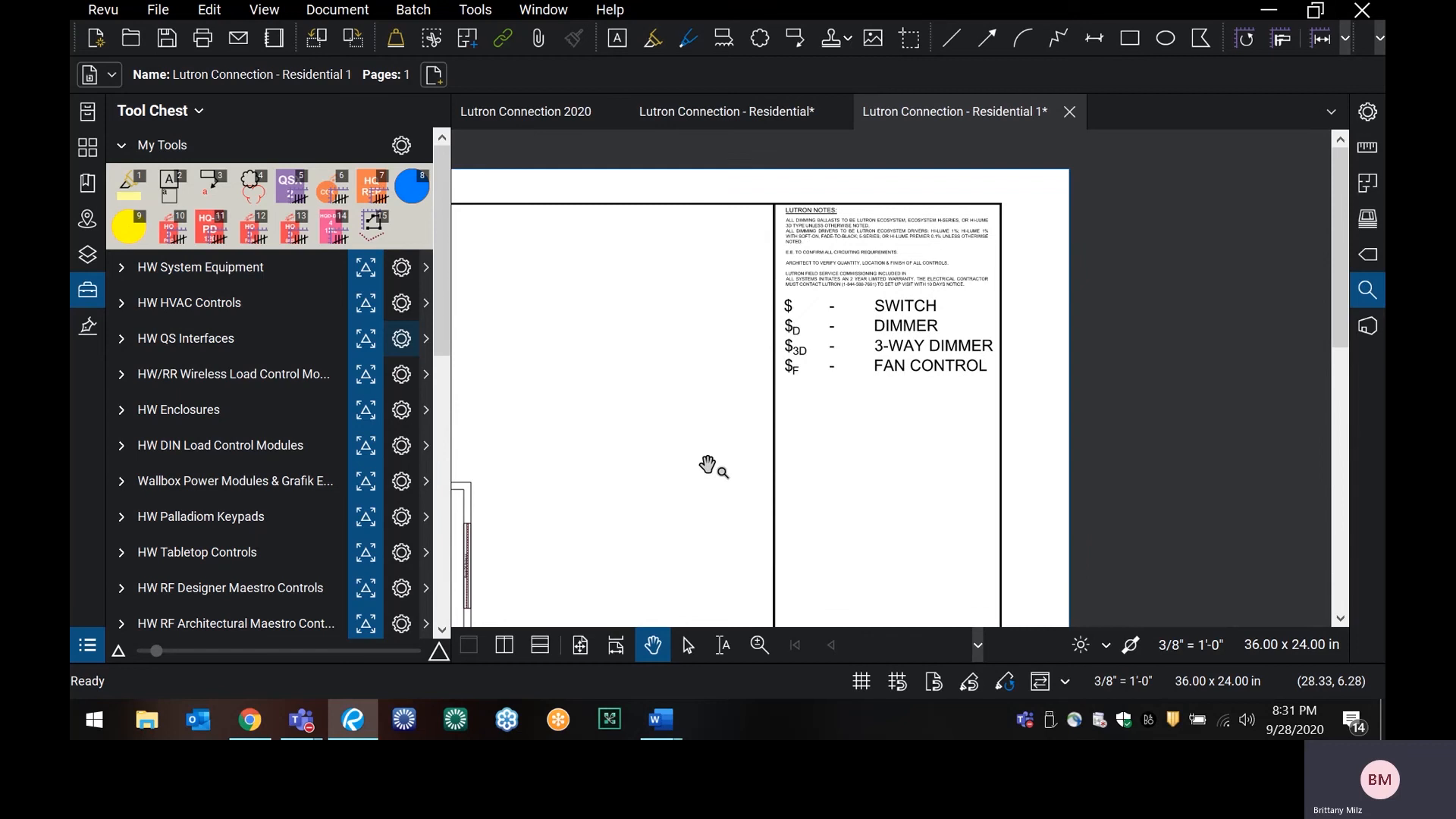
# - Place one HQRD-PRO-WH dimmer from My Tools on the $D symbol in the hallway below the half-bath
pyautogui.moveTo(693, 445); pyautogui.dragTo(1050, 325)
pyautogui.moveTo(666, 487); pyautogui.dragTo(936, 446)
pyautogui.scroll(1, 856, 501)
pyautogui.scroll(1, 857, 500)
pyautogui.moveTo(766, 496); pyautogui.dragTo(814, 406)
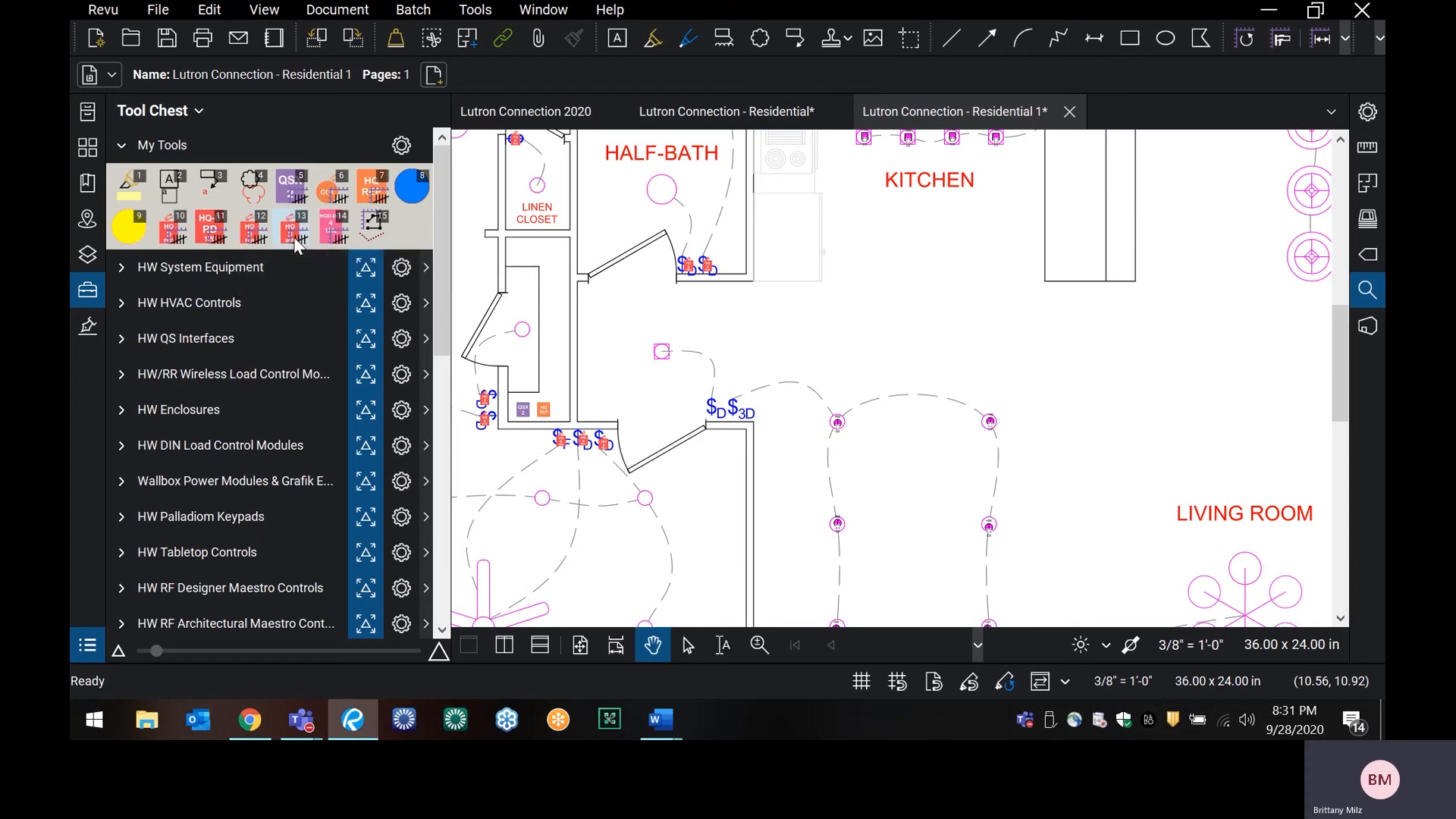
pyautogui.click(168, 231)
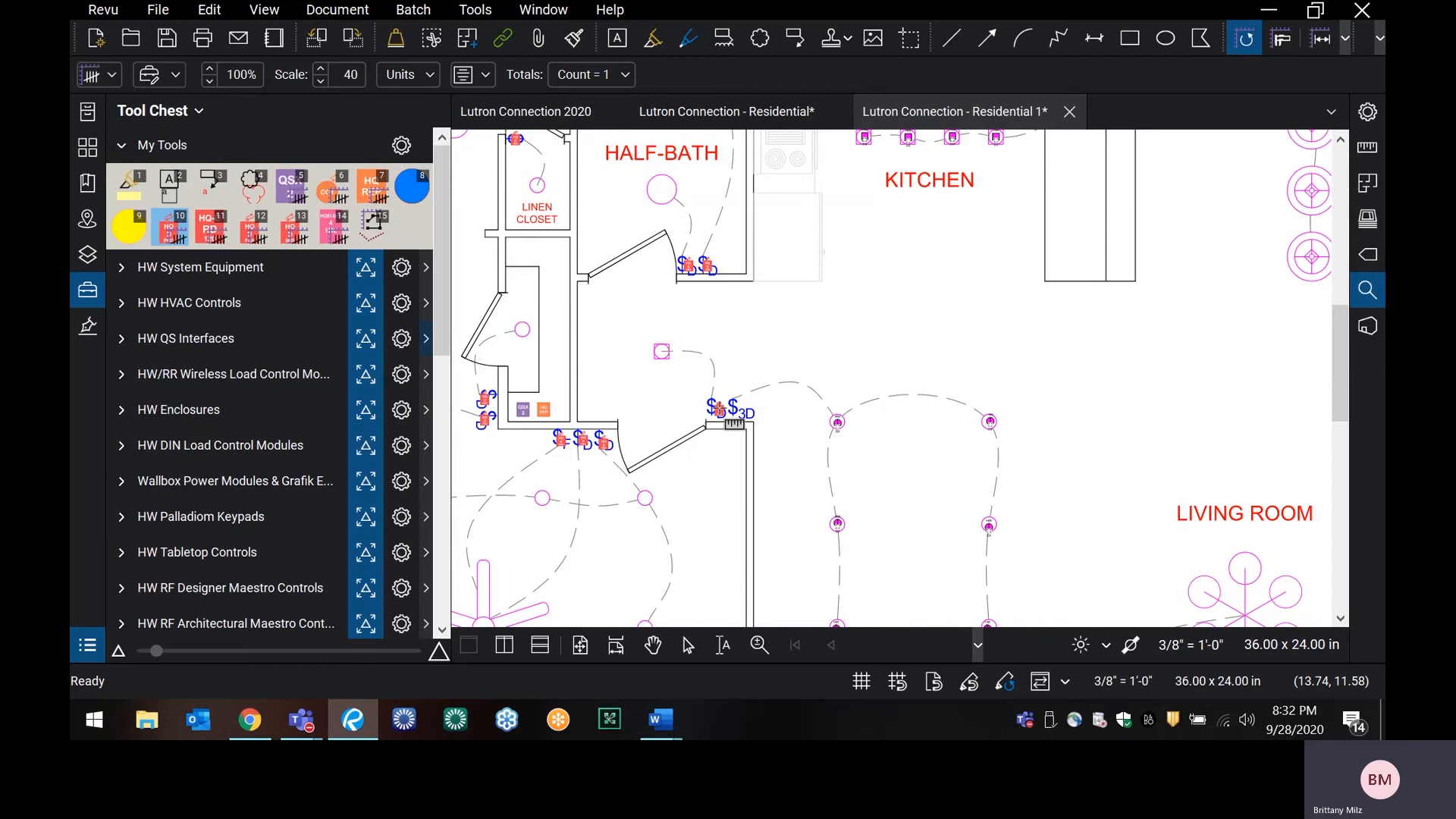
pyautogui.press('Escape')
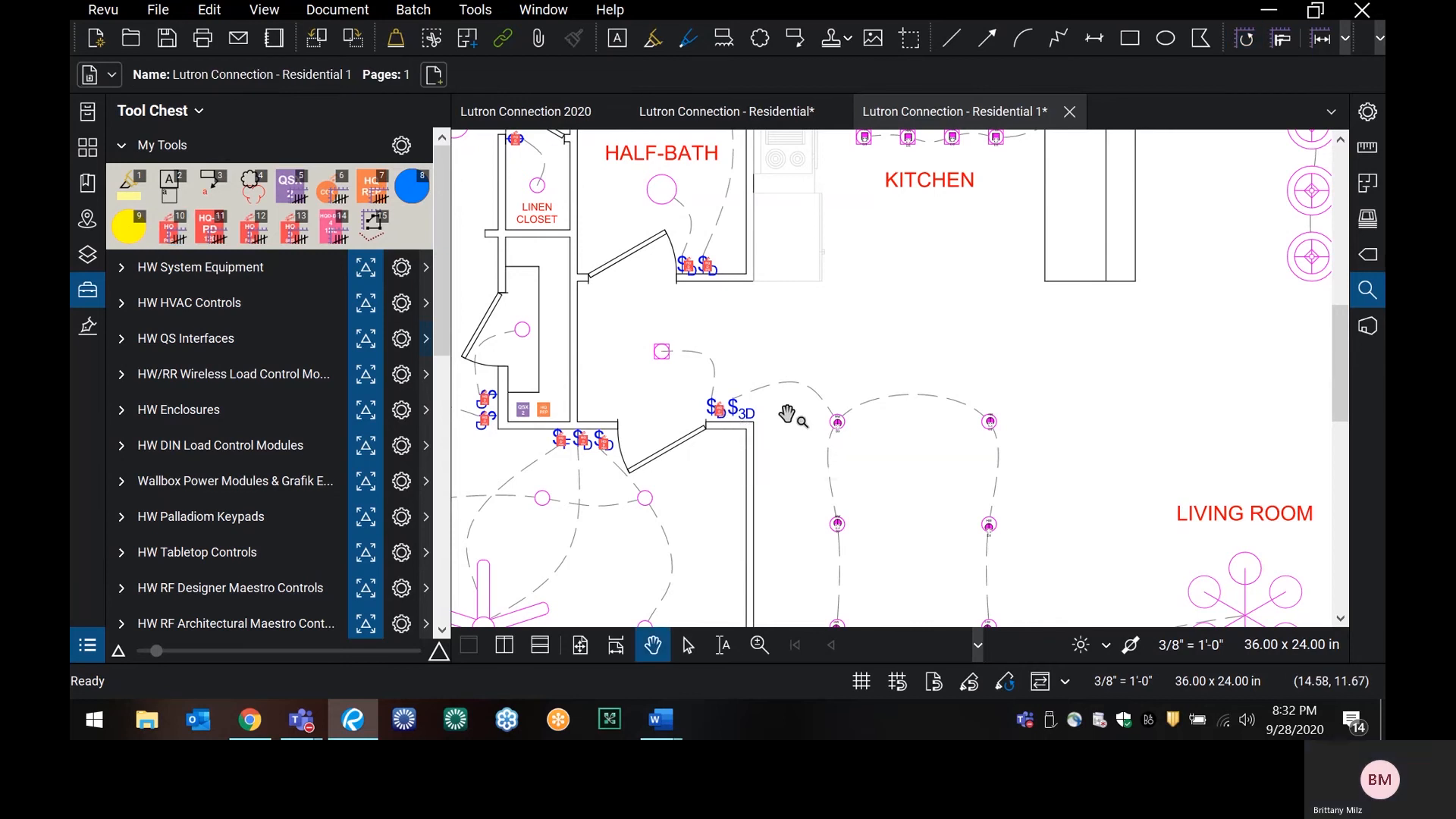
# - Inspect the hallway dimmer marker at close range and view the markup commands available for it, without applying any
pyautogui.scroll(2, 777, 413)
pyautogui.scroll(4, 777, 413)
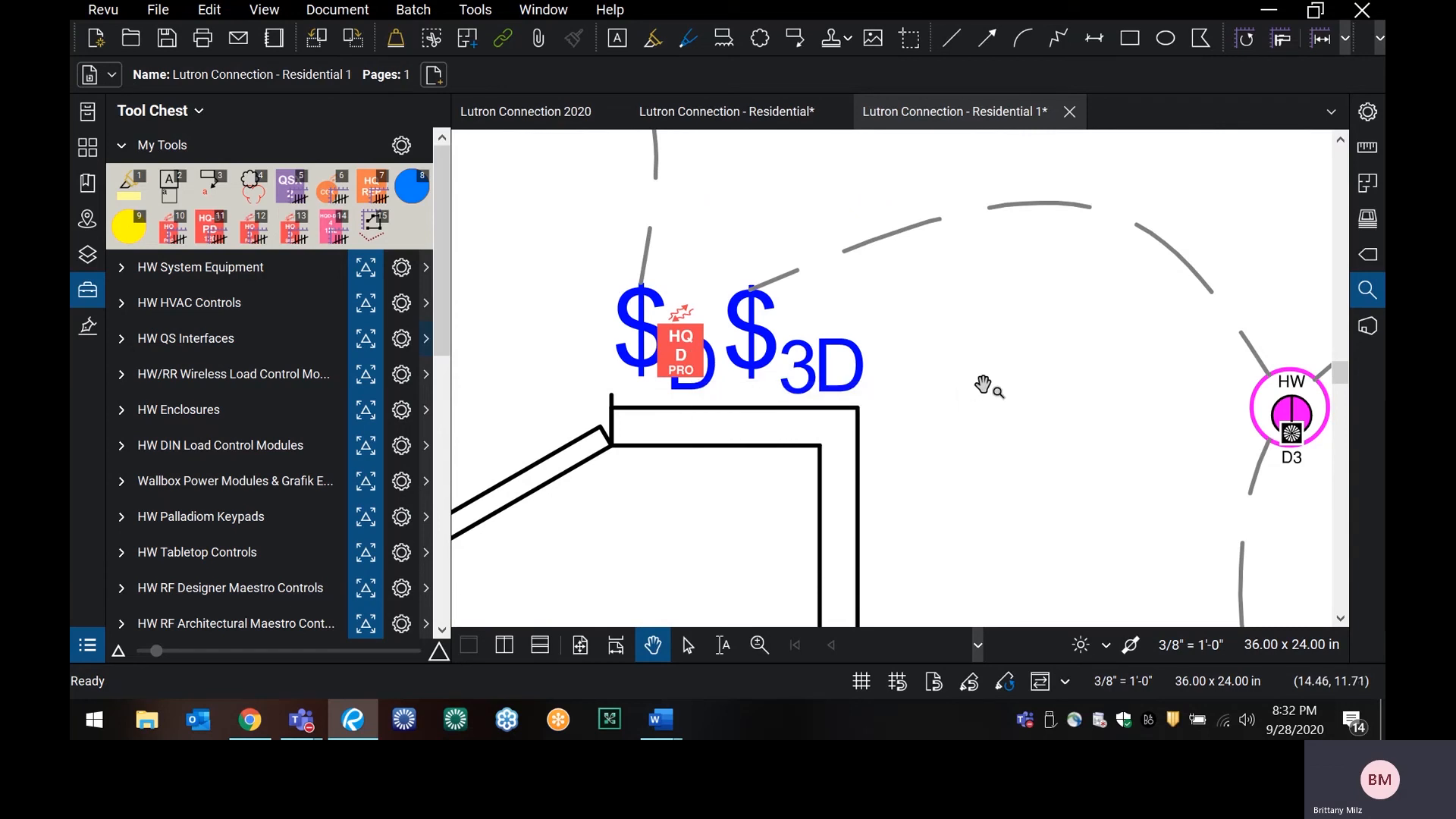
pyautogui.scroll(-2, 985, 384)
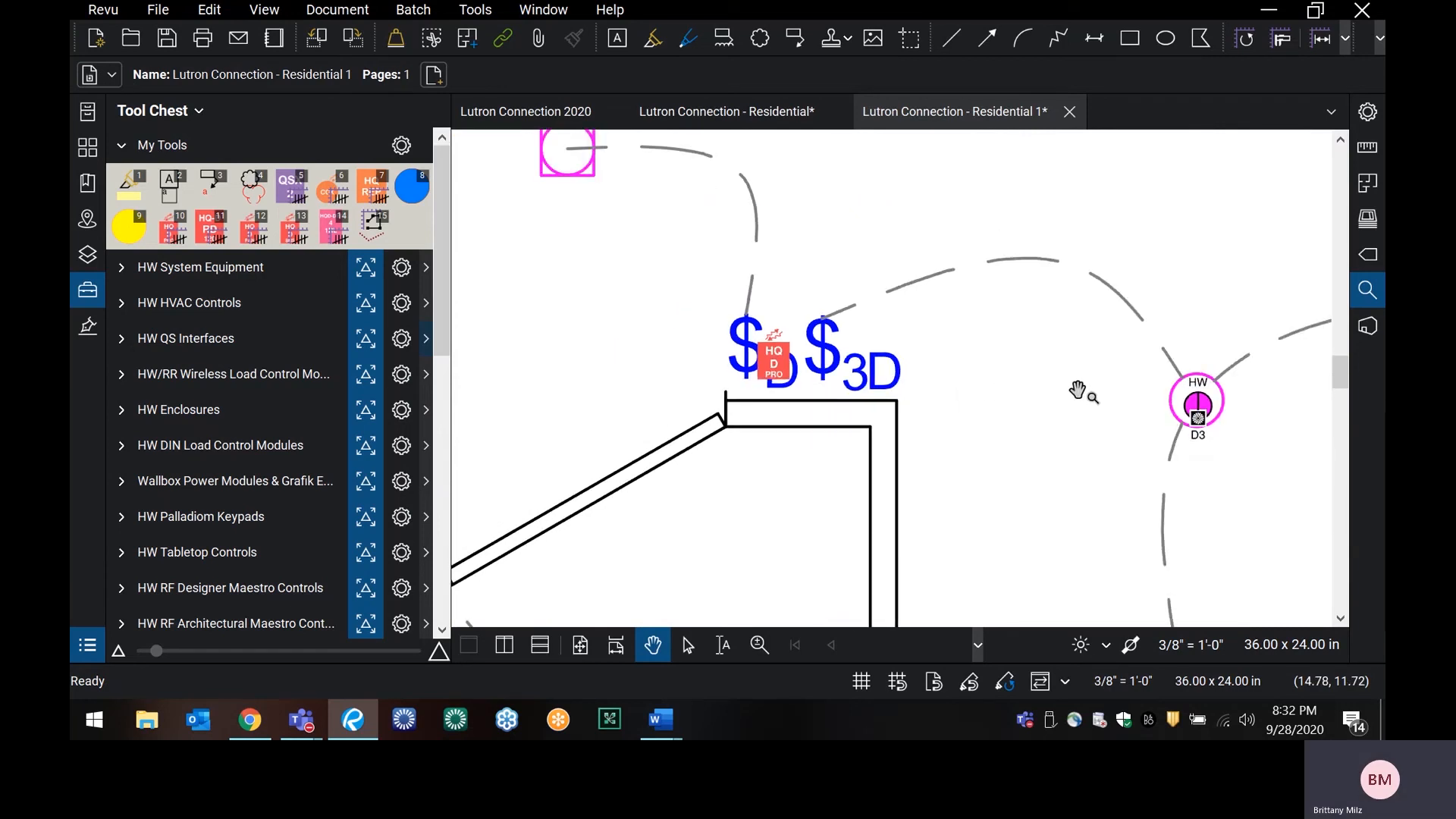
pyautogui.moveTo(1065, 388); pyautogui.dragTo(783, 315)
pyautogui.scroll(-2, 956, 354)
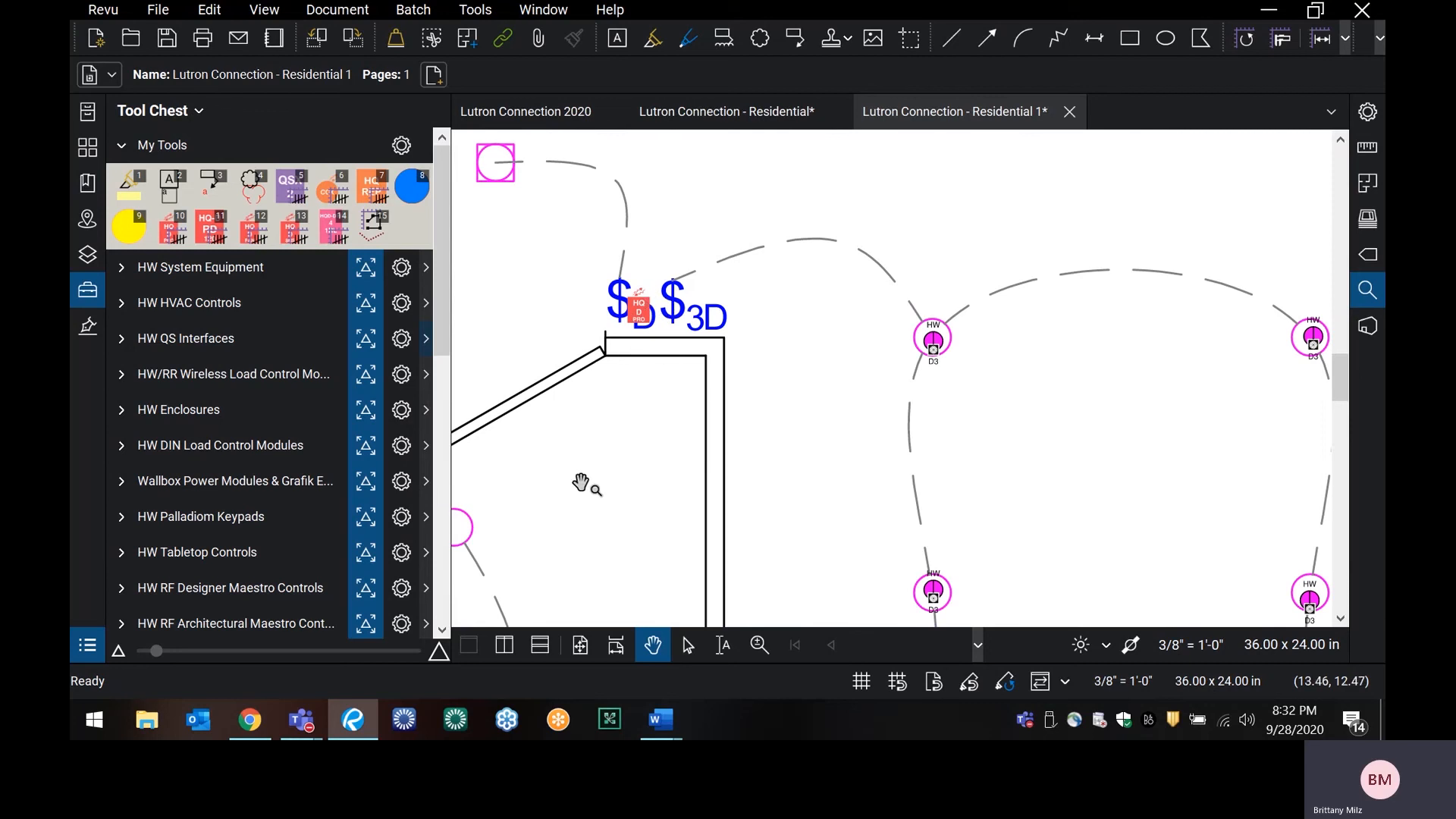
pyautogui.scroll(1, 629, 371)
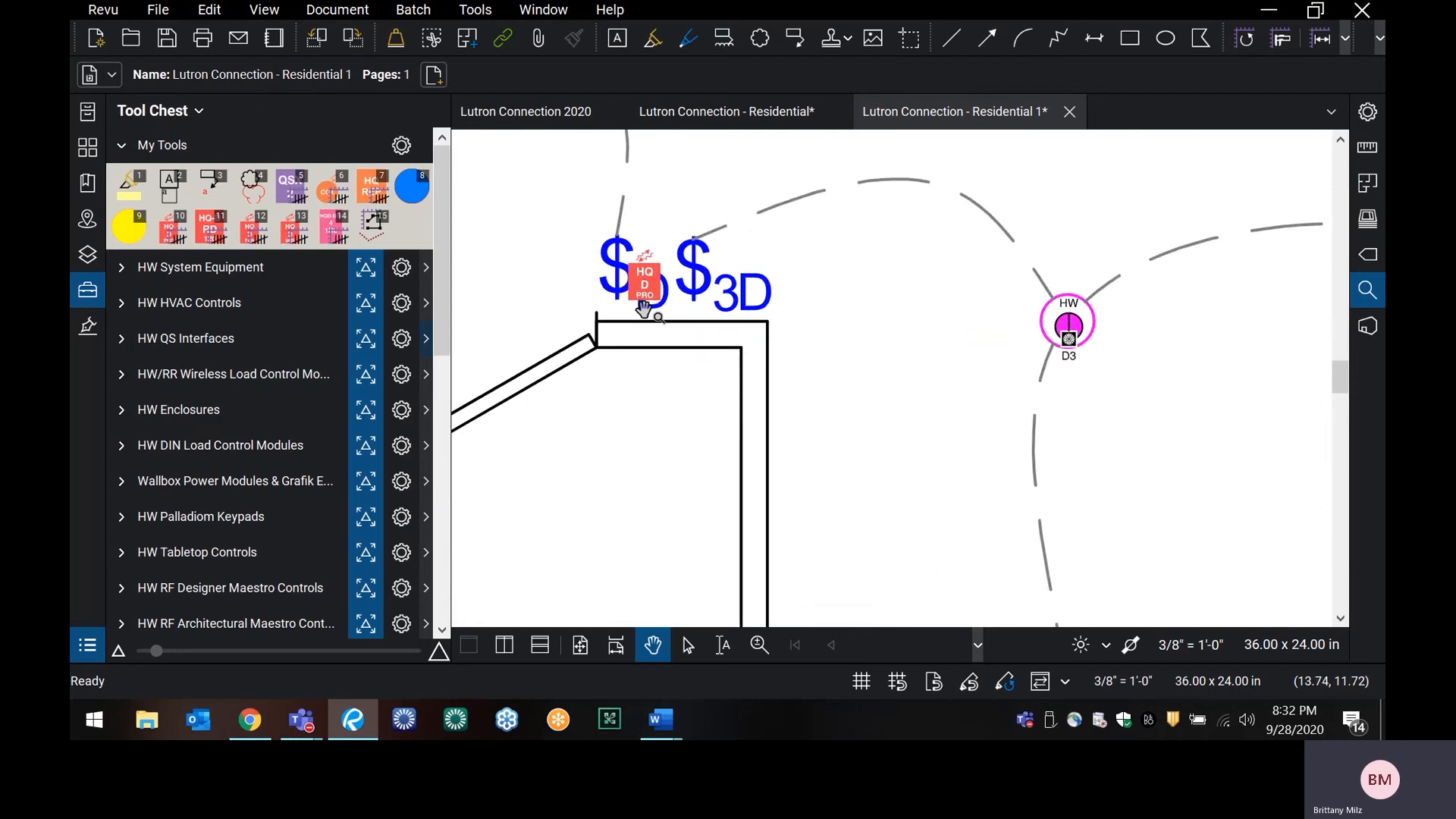
pyautogui.rightClick(637, 291)
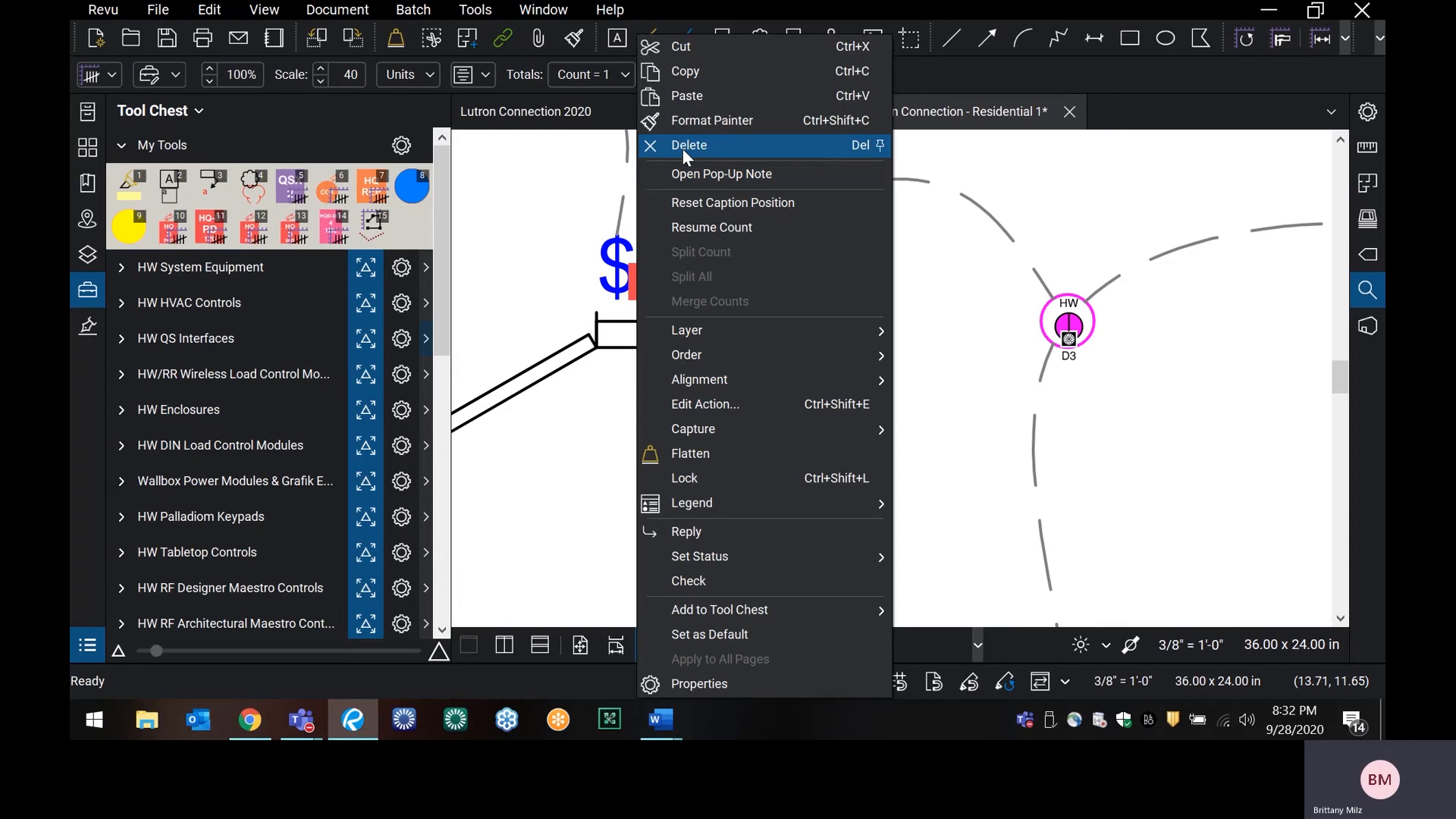
pyautogui.click(988, 381)
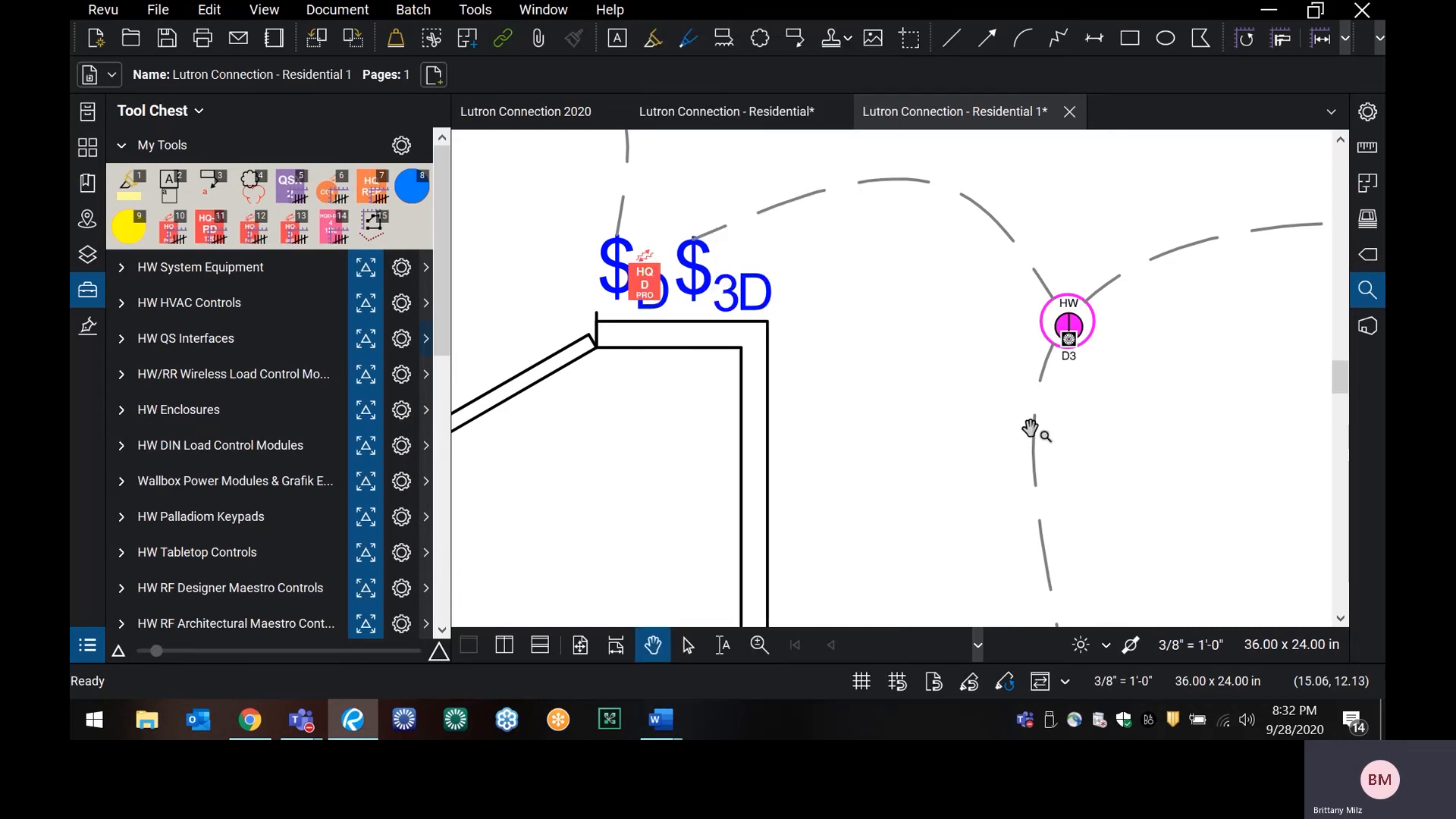
# - Check that the plan's text is selectable by selecting it from the master bathroom across to the dining and living room, and clear the selection
pyautogui.scroll(-3, 1031, 429)
pyautogui.scroll(2, 857, 364)
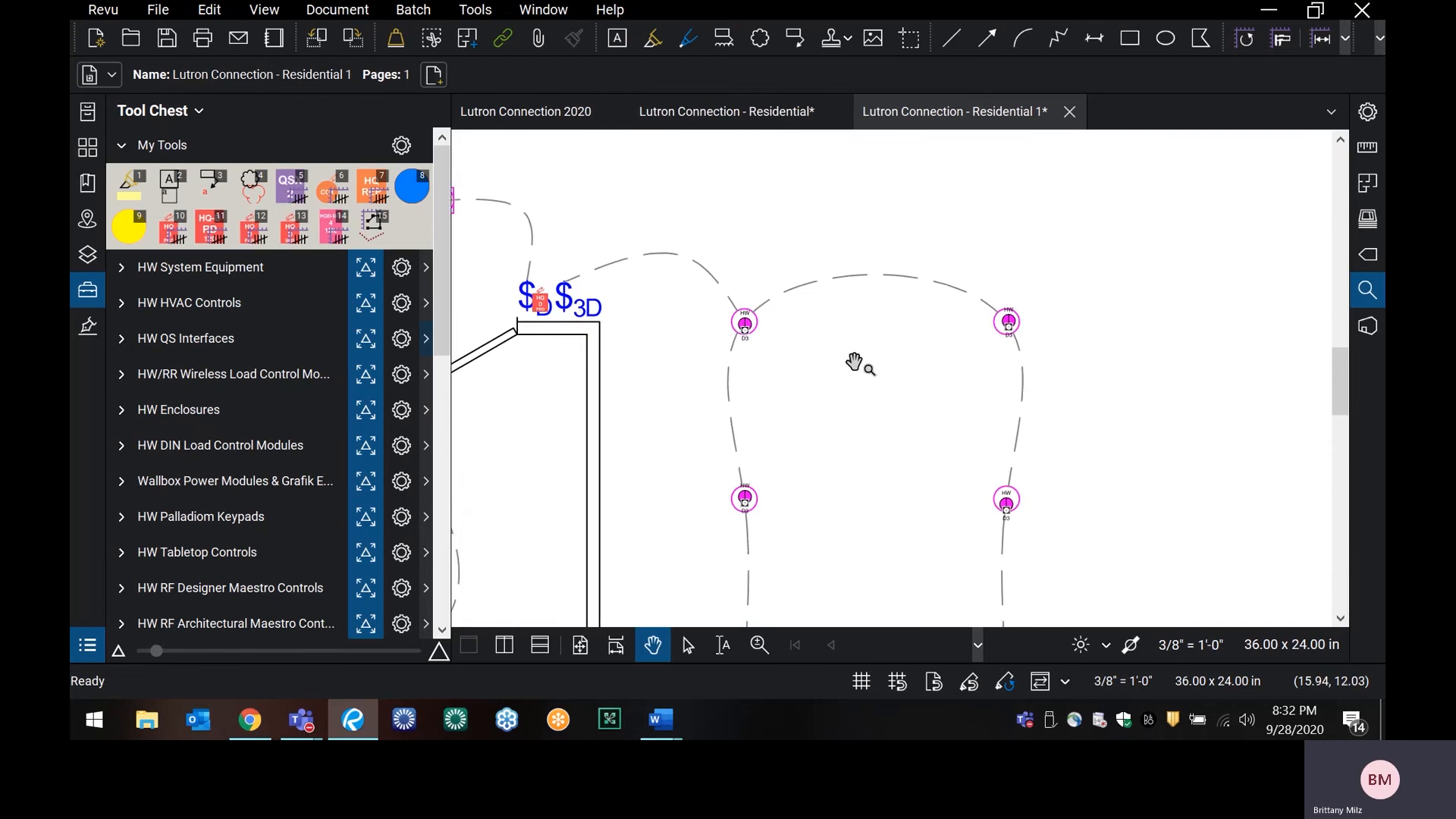
pyautogui.scroll(-5, 856, 364)
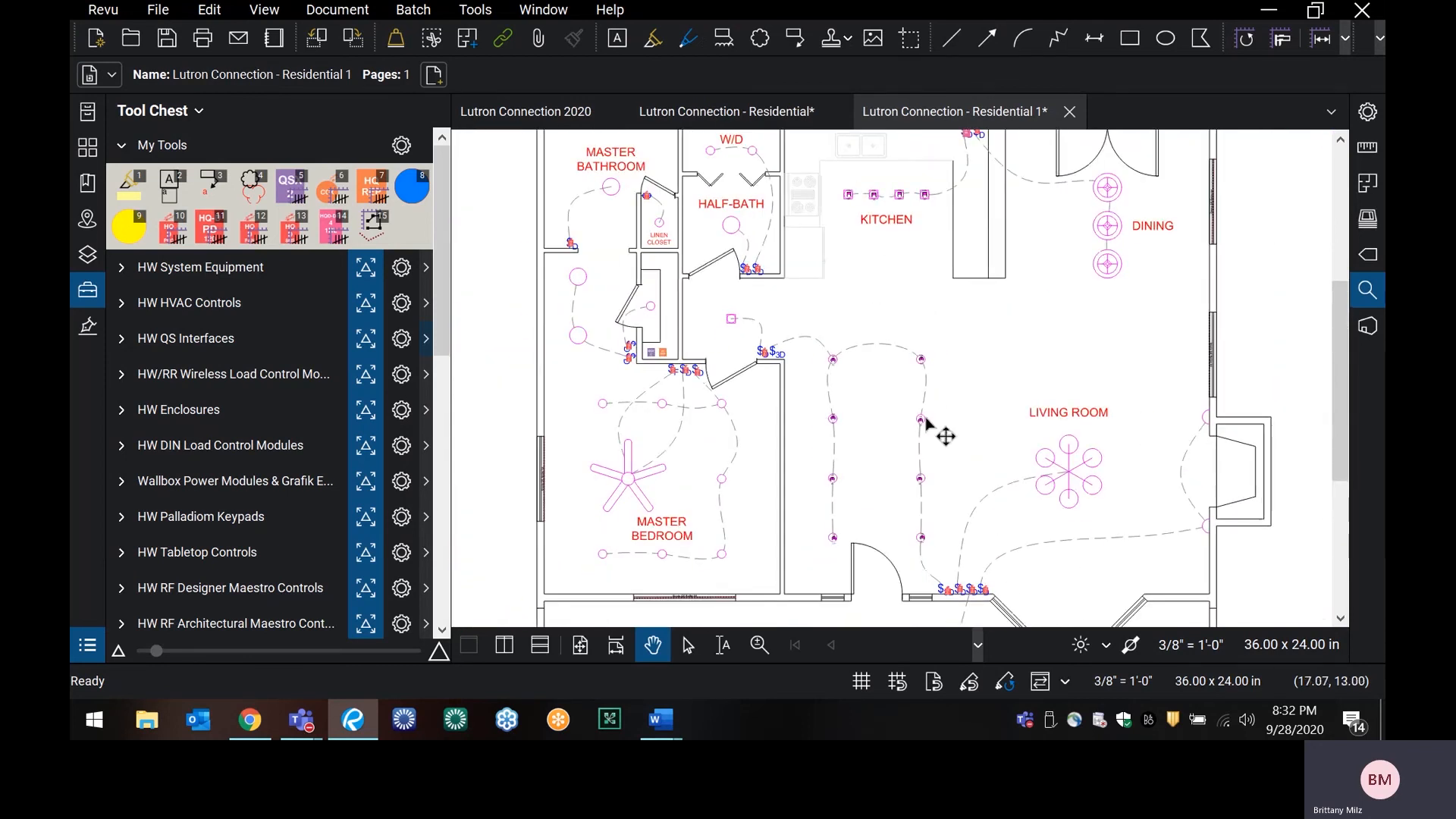
pyautogui.moveTo(933, 363)
pyautogui.mouseDown()
pyautogui.moveTo(974, 404)
pyautogui.moveTo(959, 397)
pyautogui.mouseUp()
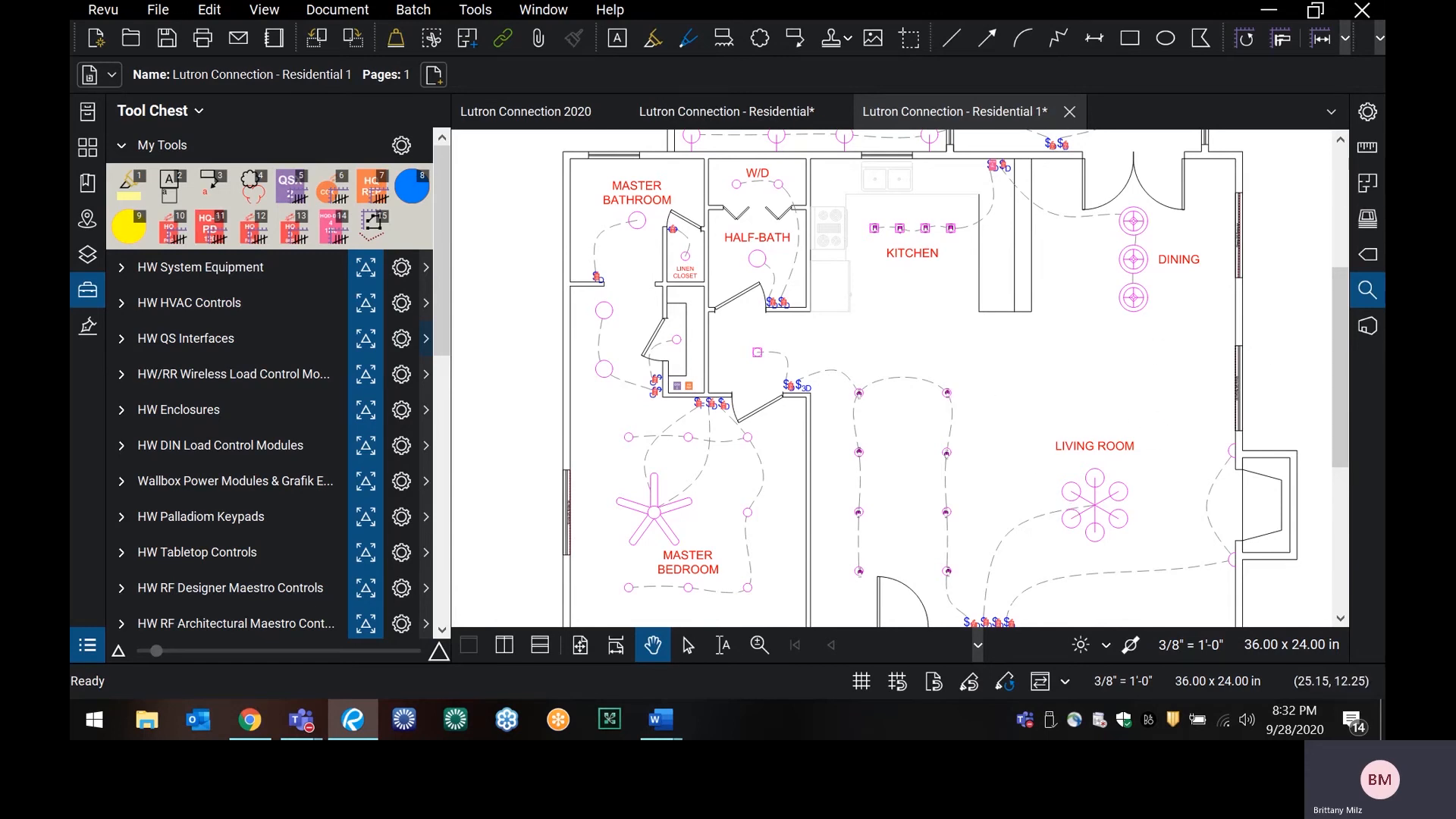
pyautogui.click(1366, 298)
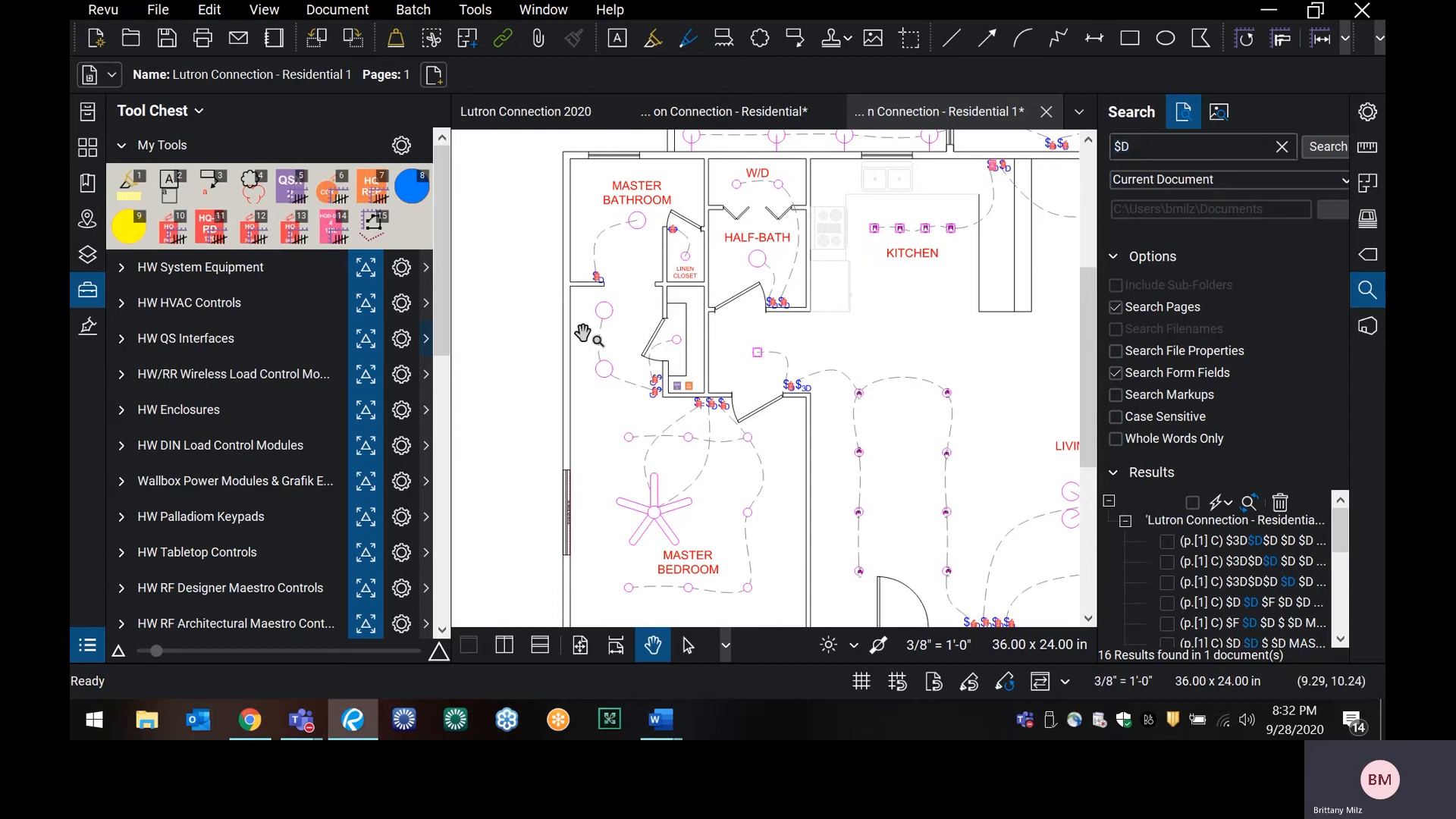
pyautogui.click(1364, 292)
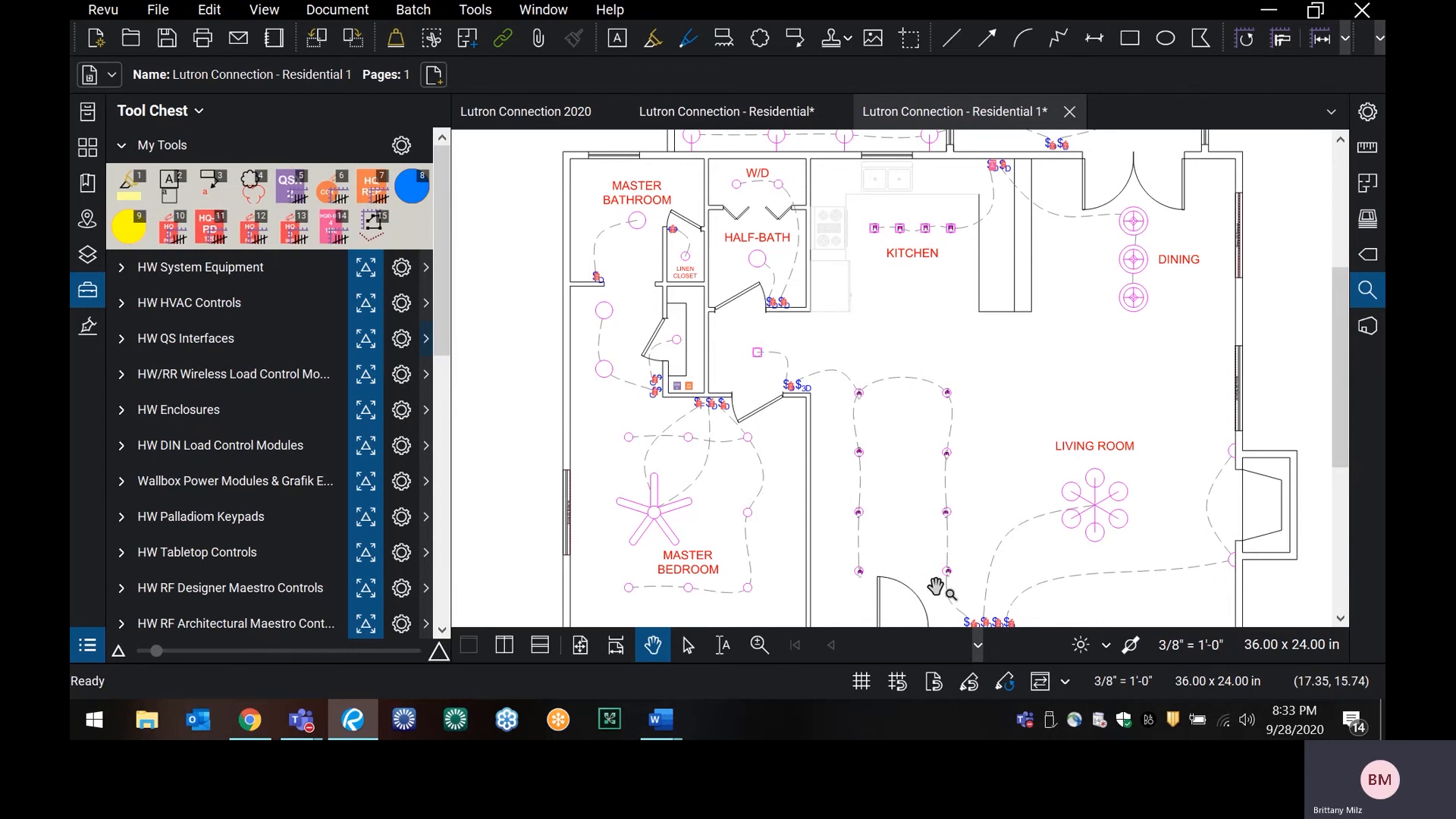
pyautogui.click(717, 645)
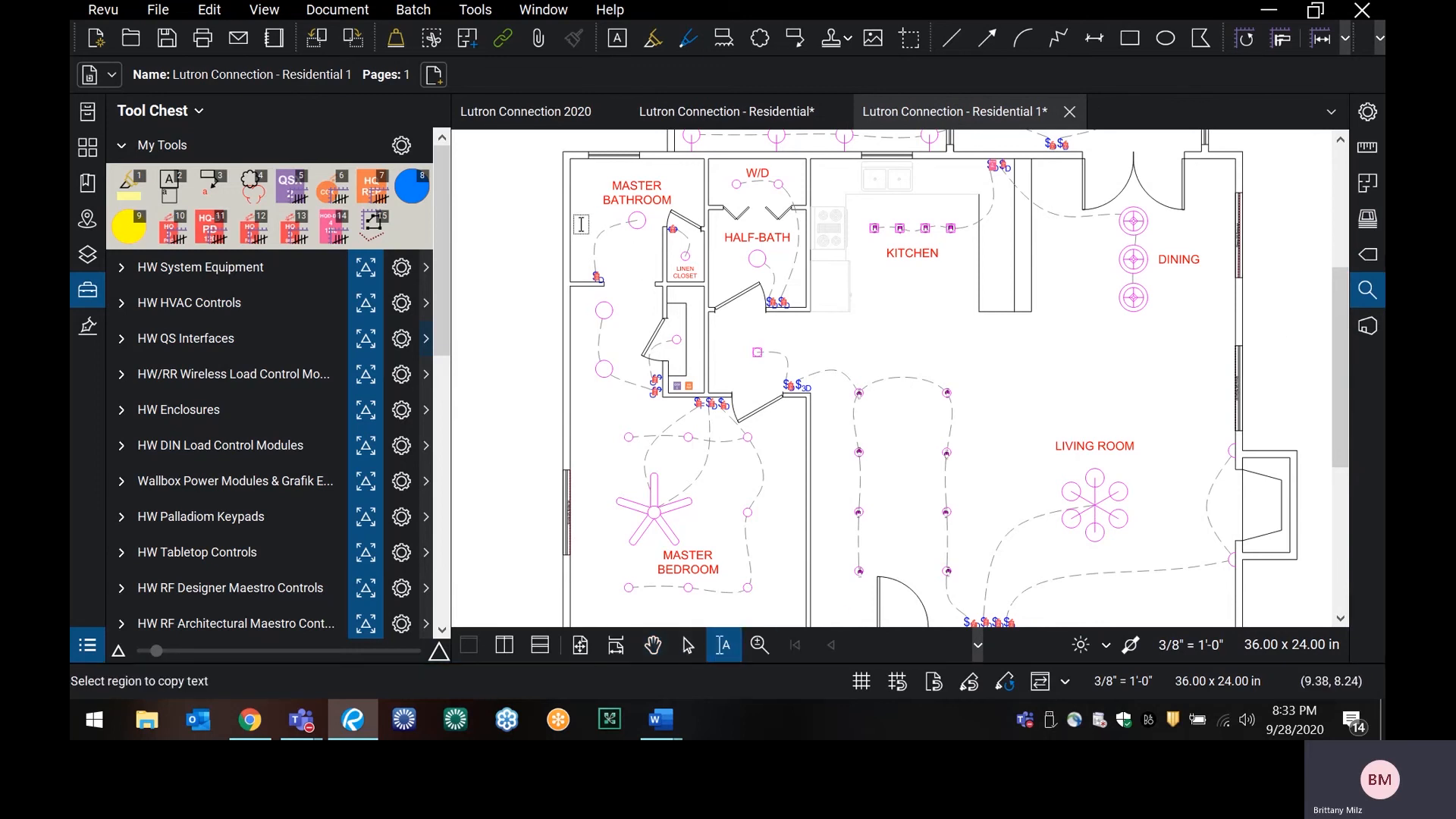
pyautogui.moveTo(574, 225); pyautogui.dragTo(1217, 549)
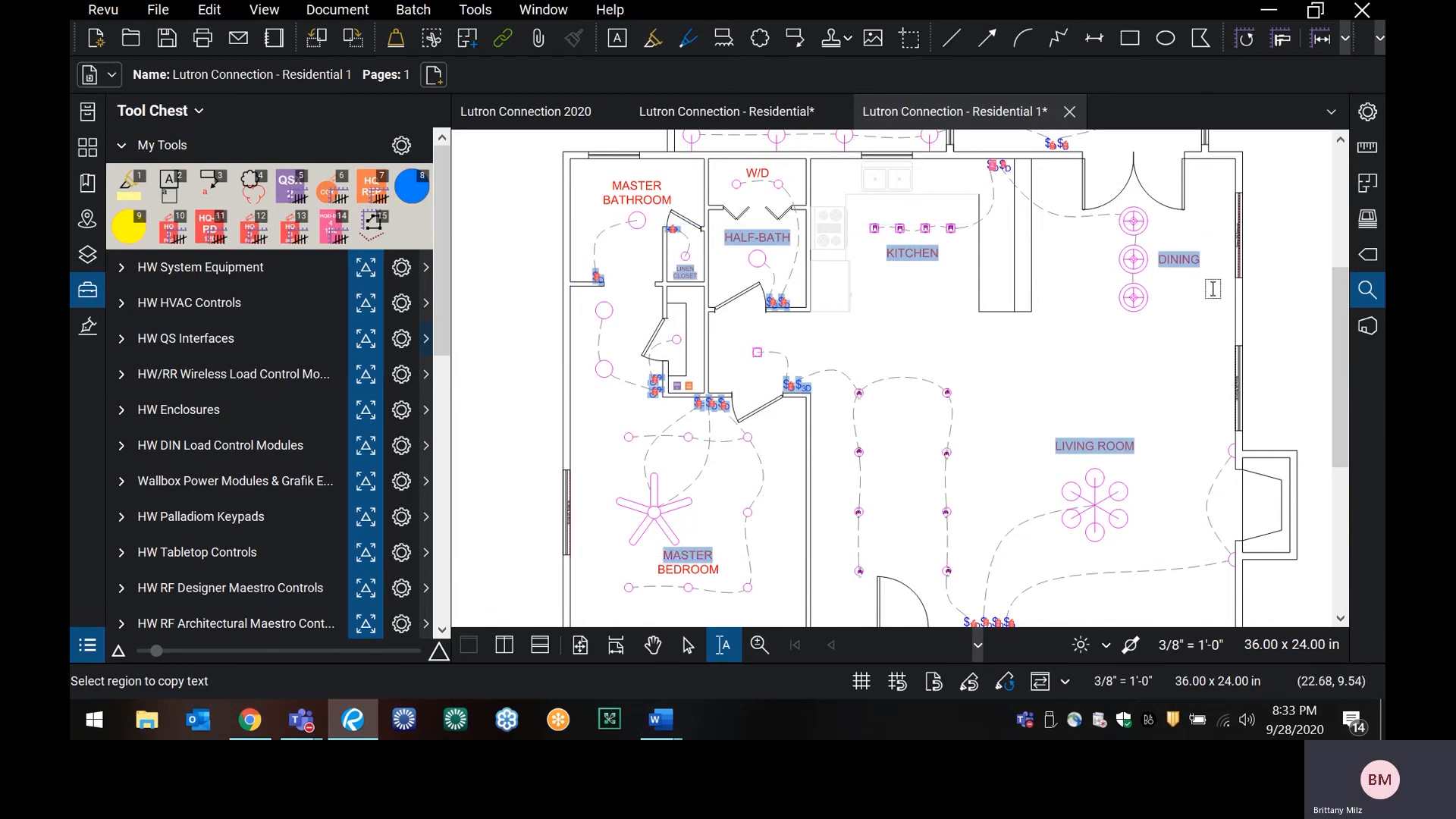
pyautogui.press('Escape')
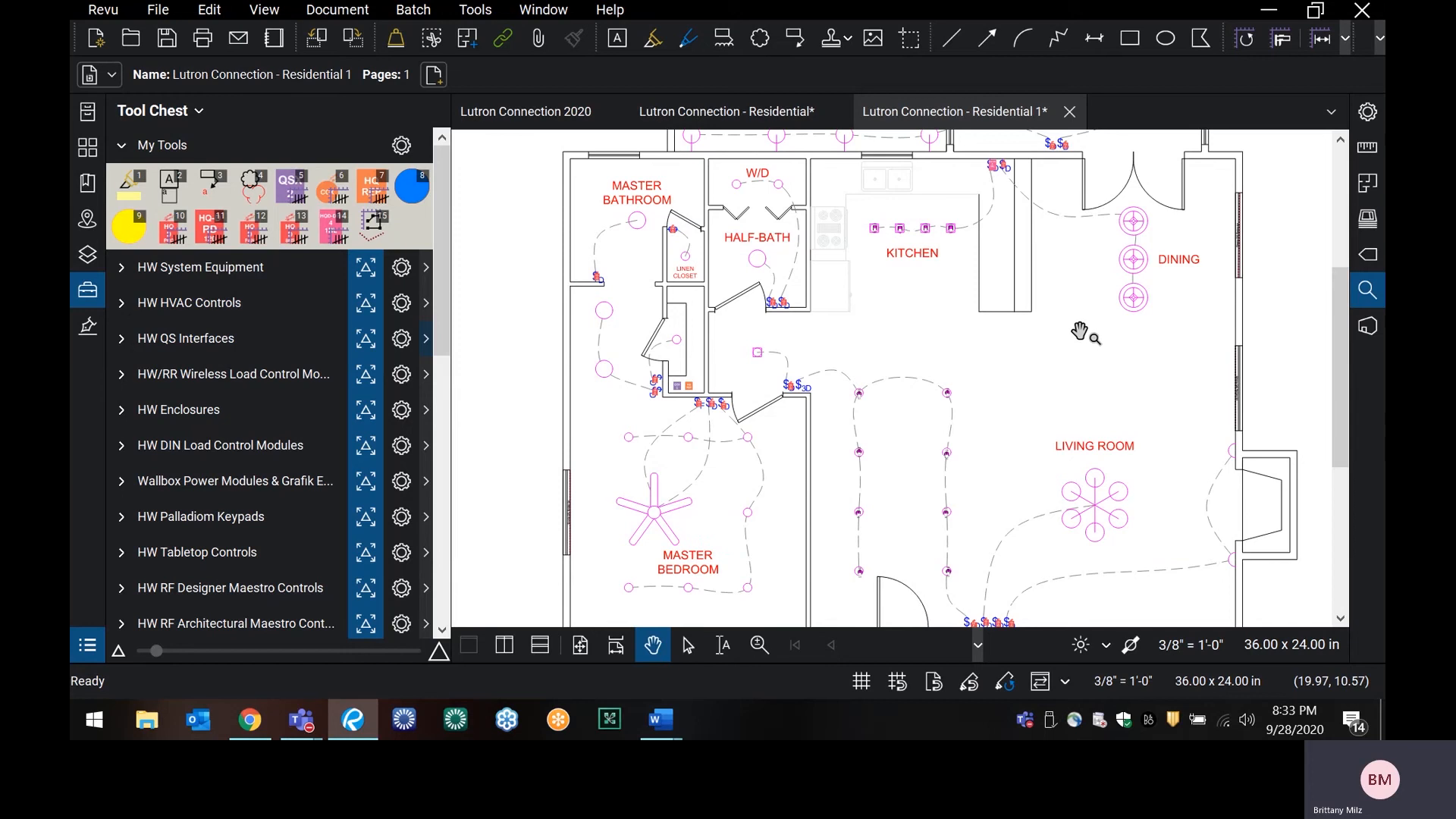
# - Search the current document for $D and collapse the search options to enlarge the results list
pyautogui.click(1364, 292)
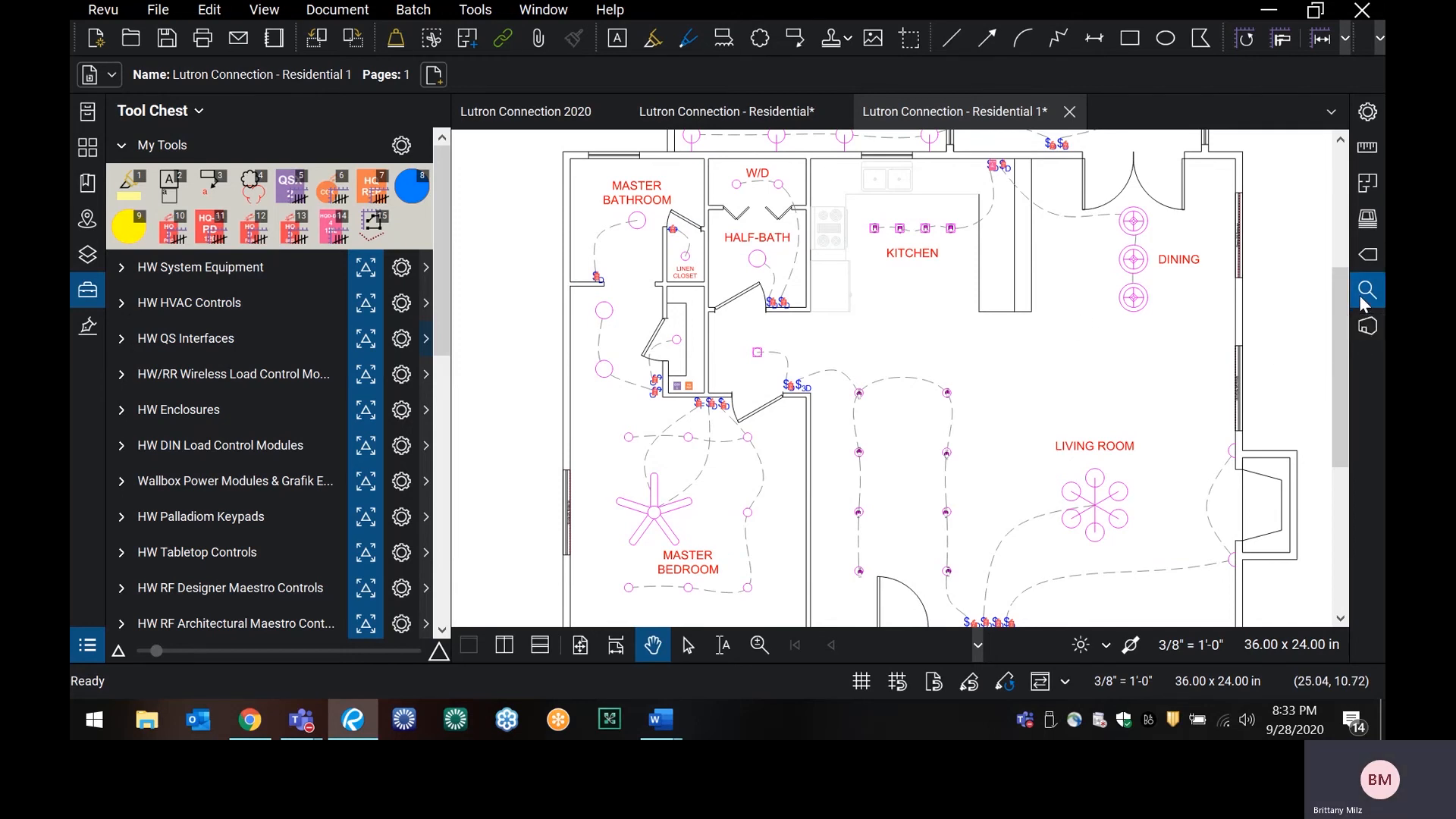
pyautogui.click(1153, 144)
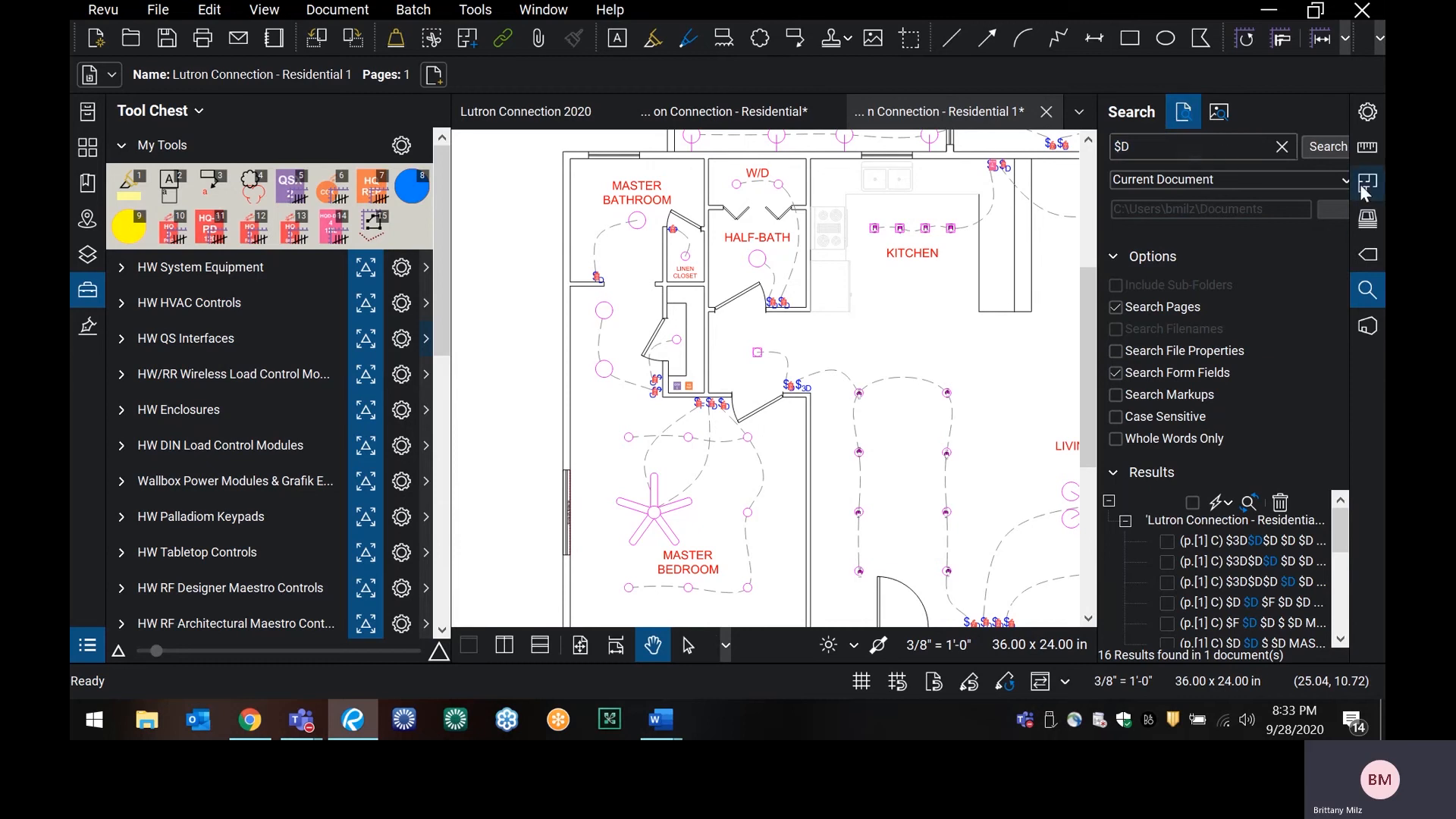
pyautogui.click(1319, 148)
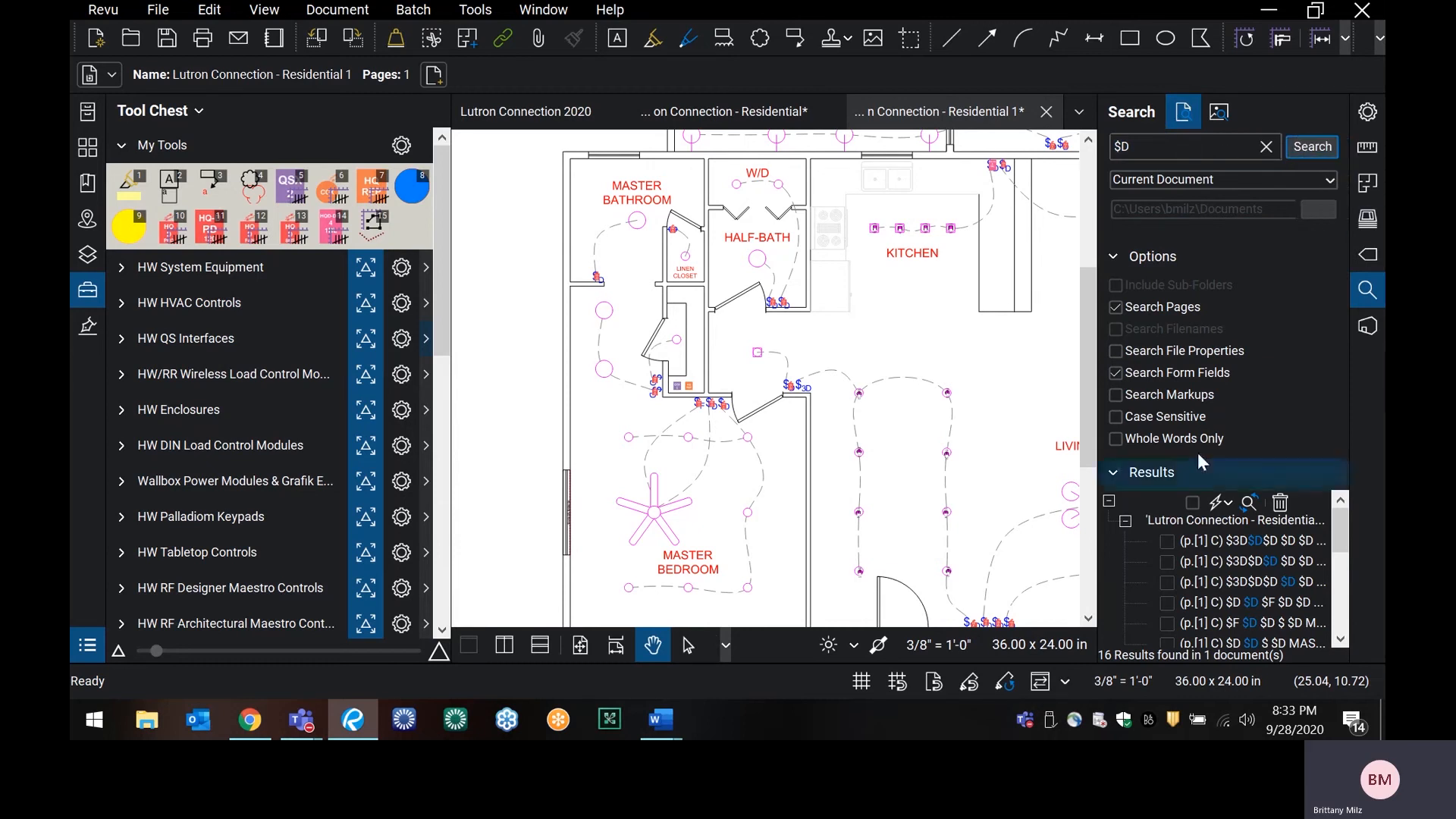
pyautogui.click(1111, 256)
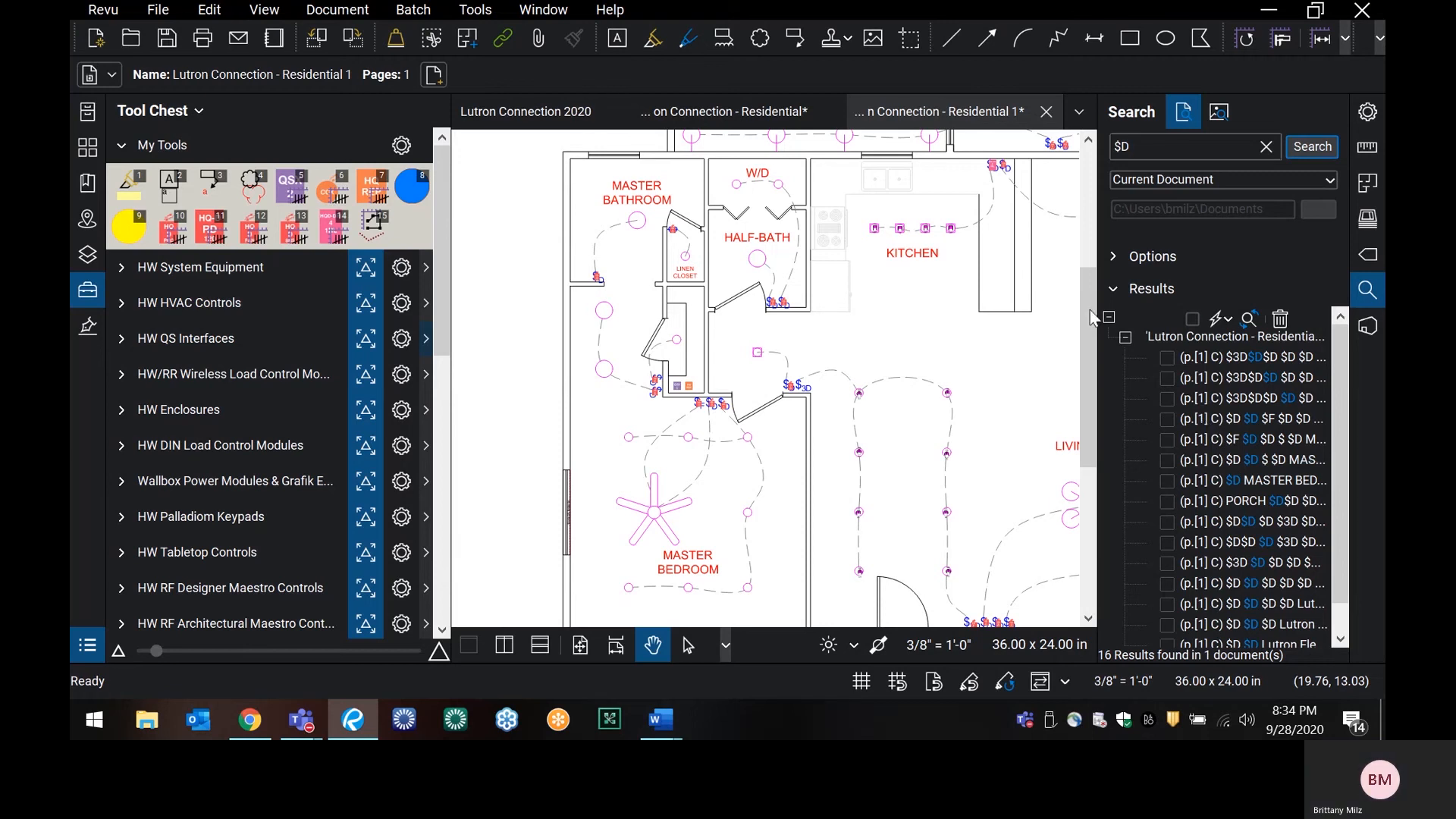
# - Switch to the unmarked Lutron Connection - Residential drawing and search the current document for $D
pyautogui.click(737, 111)
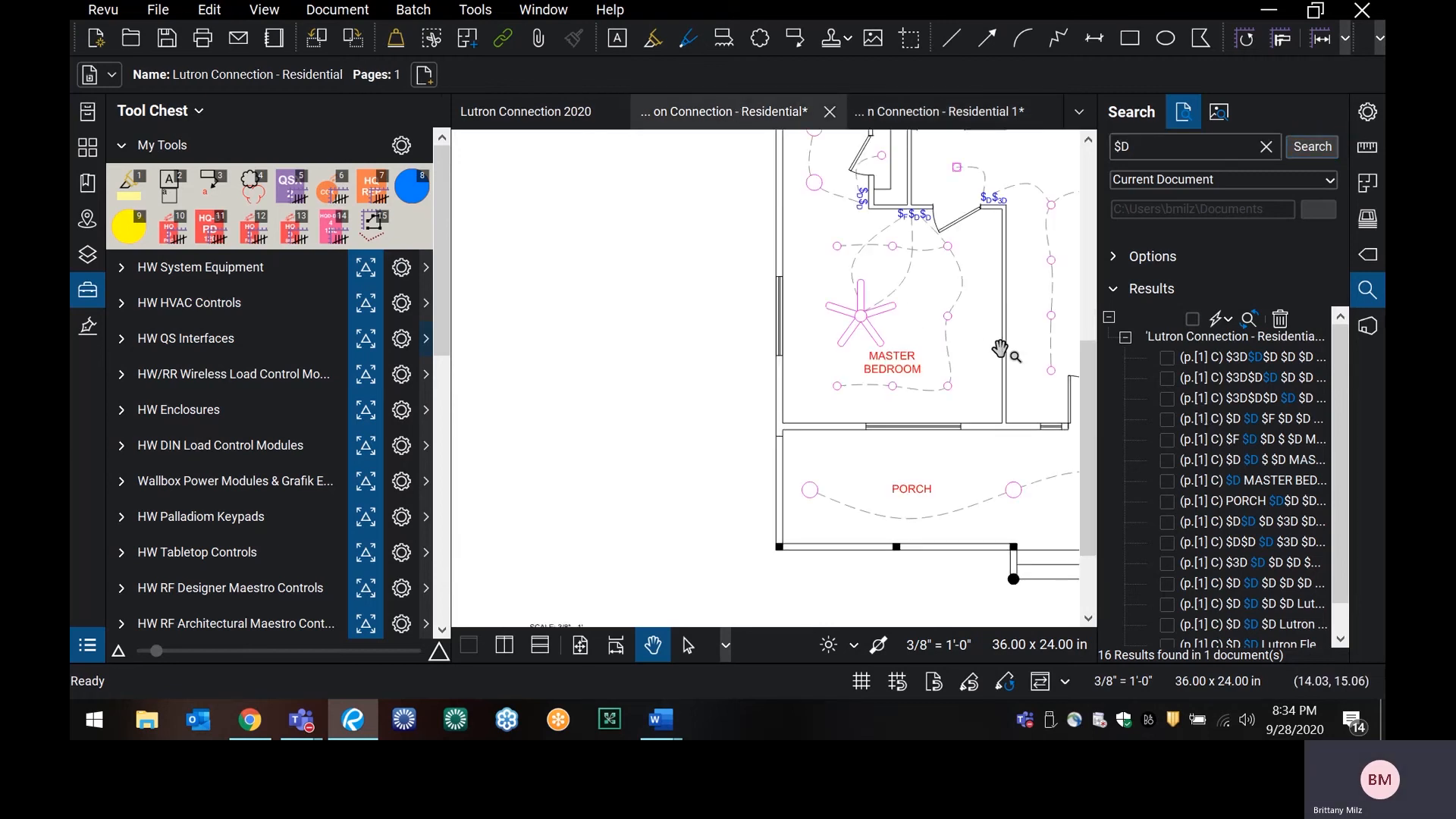
pyautogui.moveTo(1004, 348); pyautogui.dragTo(708, 395)
pyautogui.scroll(-1, 773, 403)
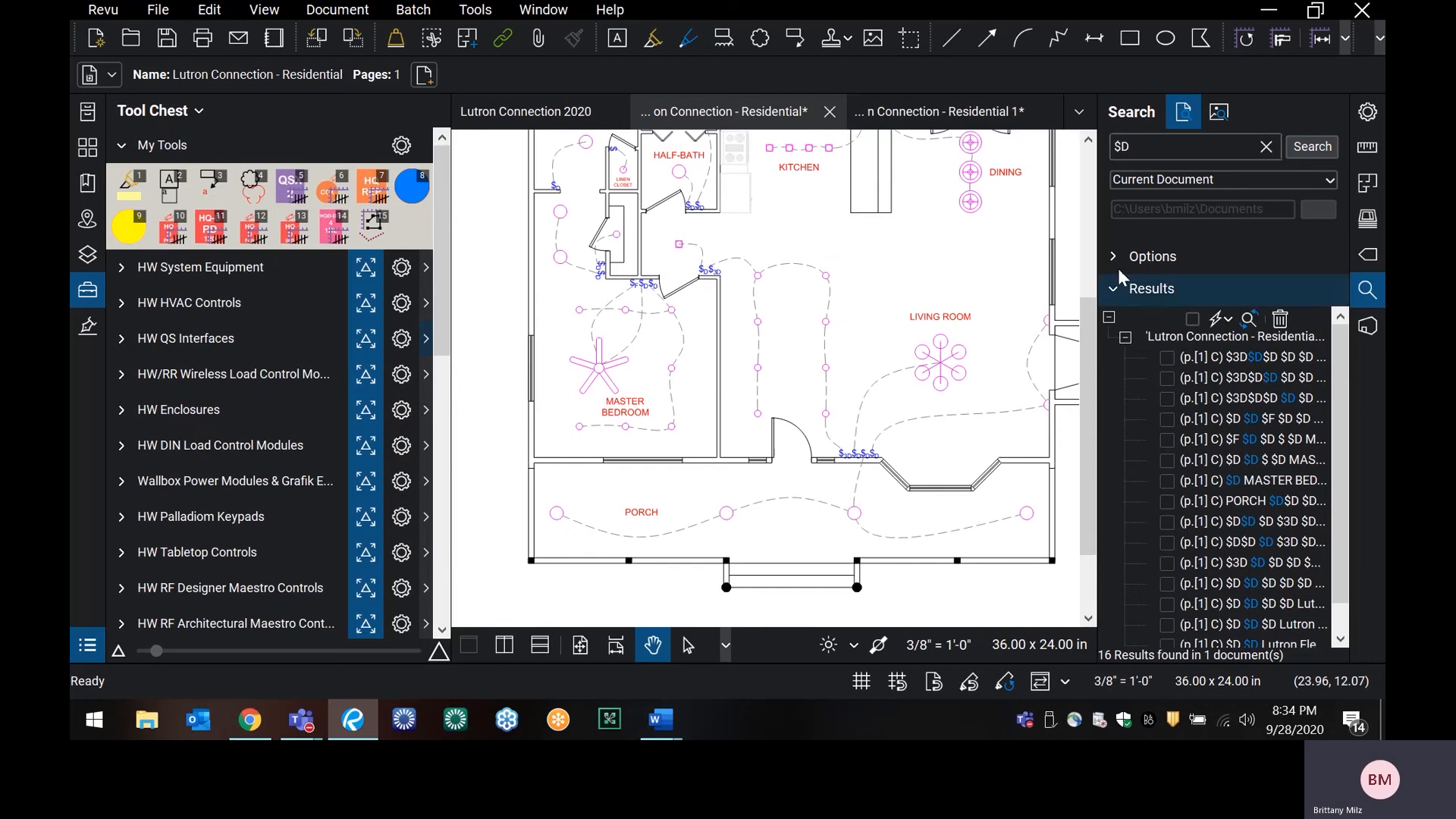
pyautogui.click(1179, 147)
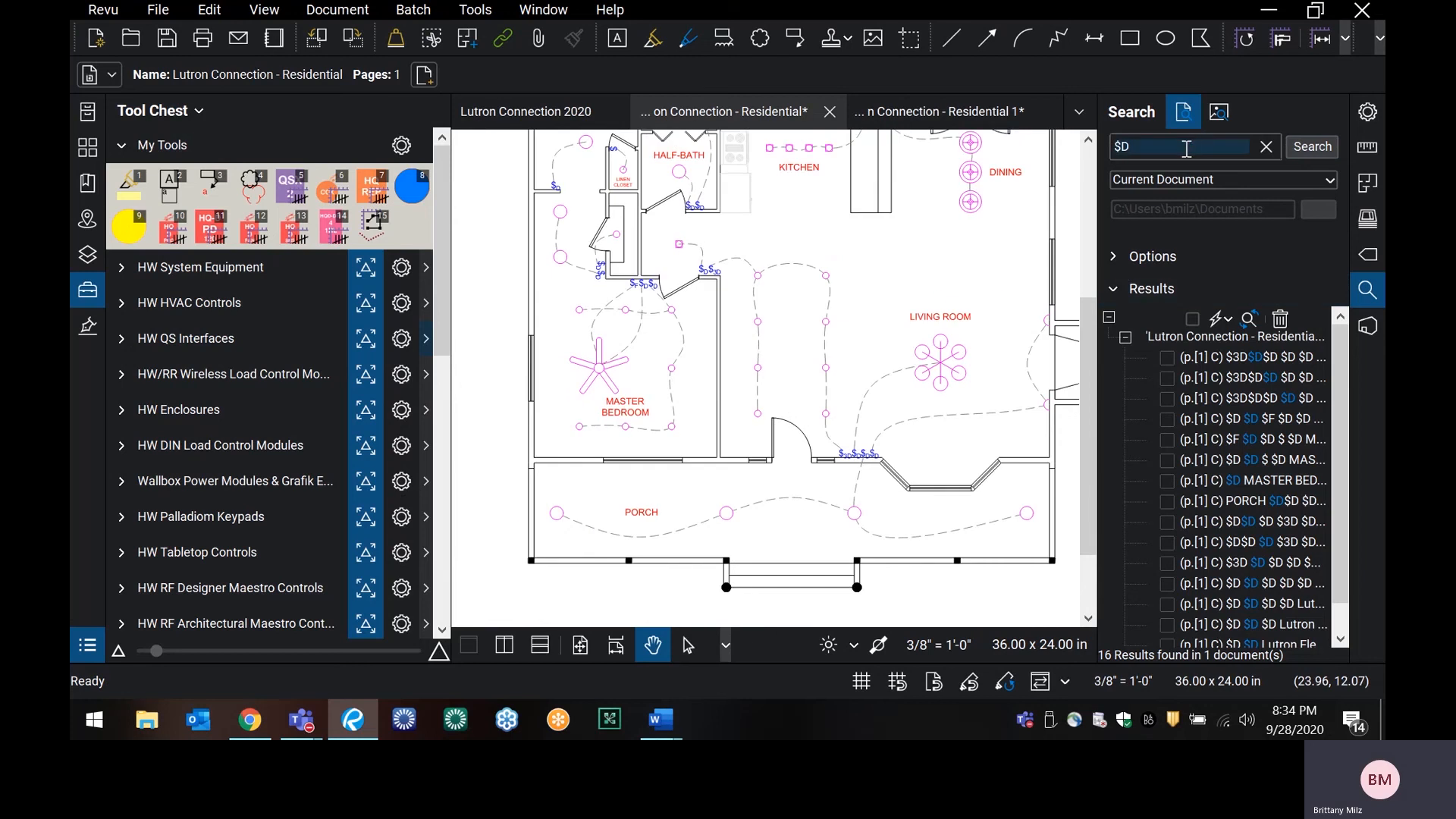
pyautogui.click(1310, 145)
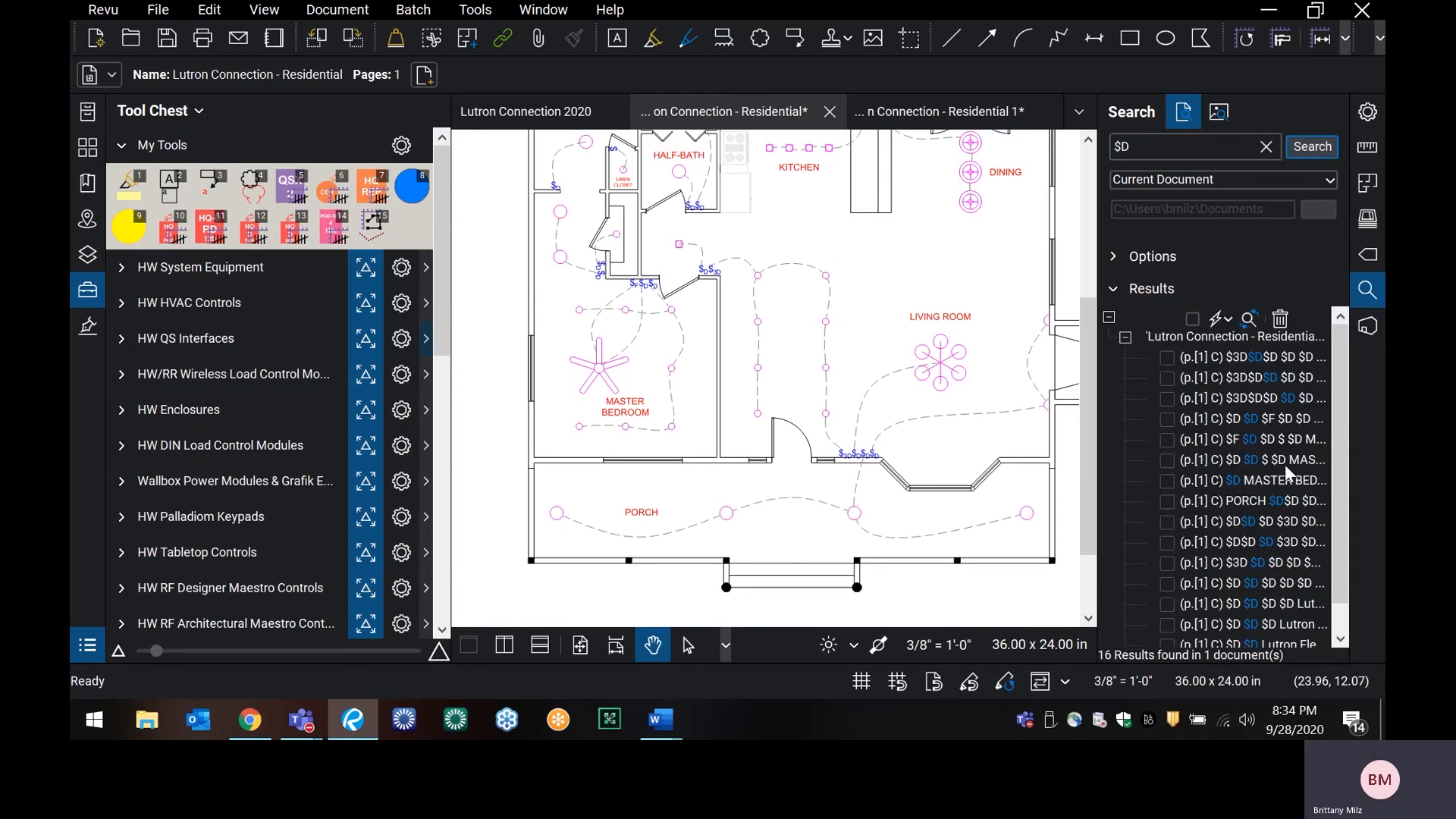
# - Try to apply the HQRD-PRO-WH count measurement to the $D search results without checking any of them
pyautogui.click(1227, 319)
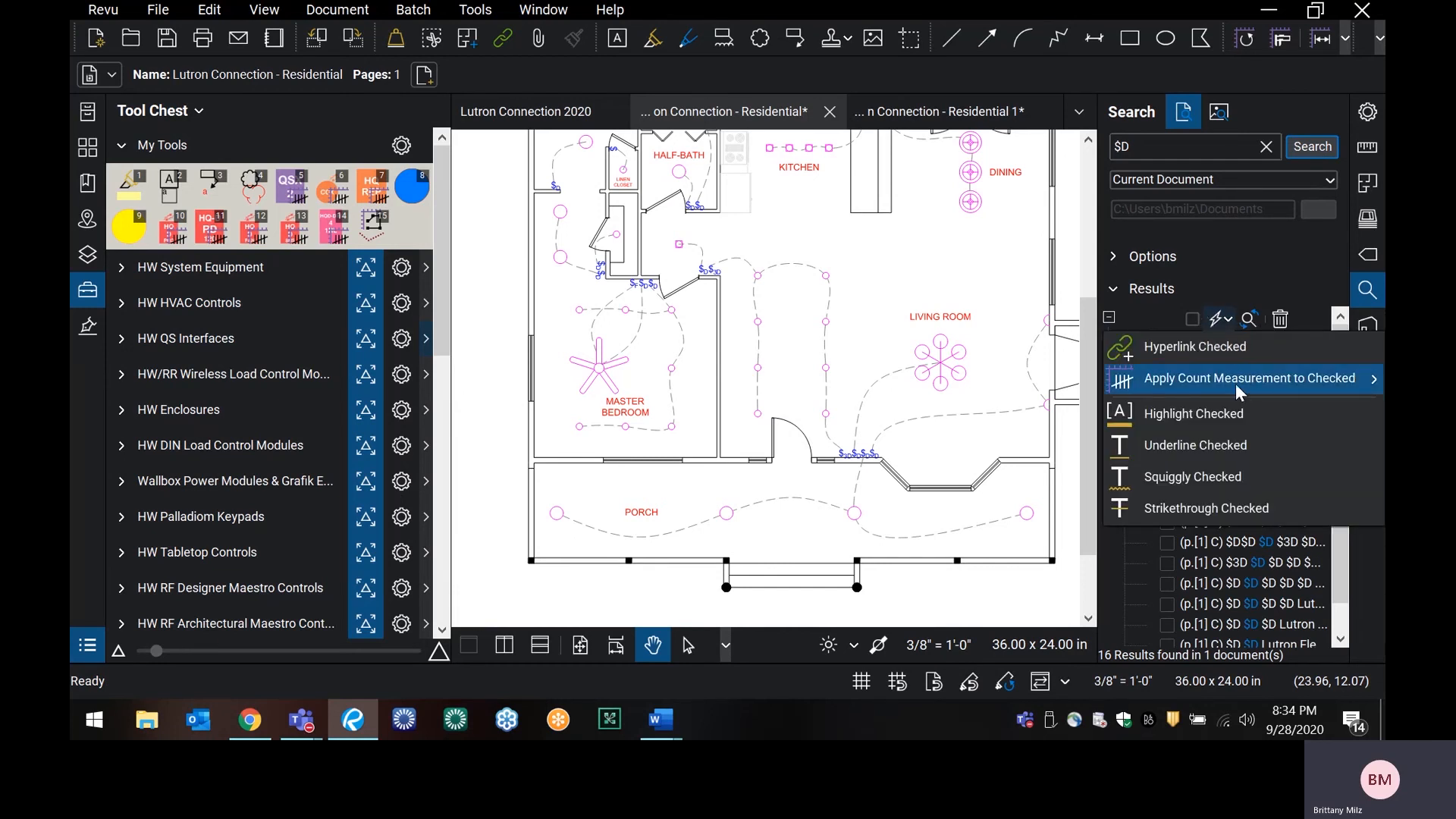
pyautogui.moveTo(1310, 377)
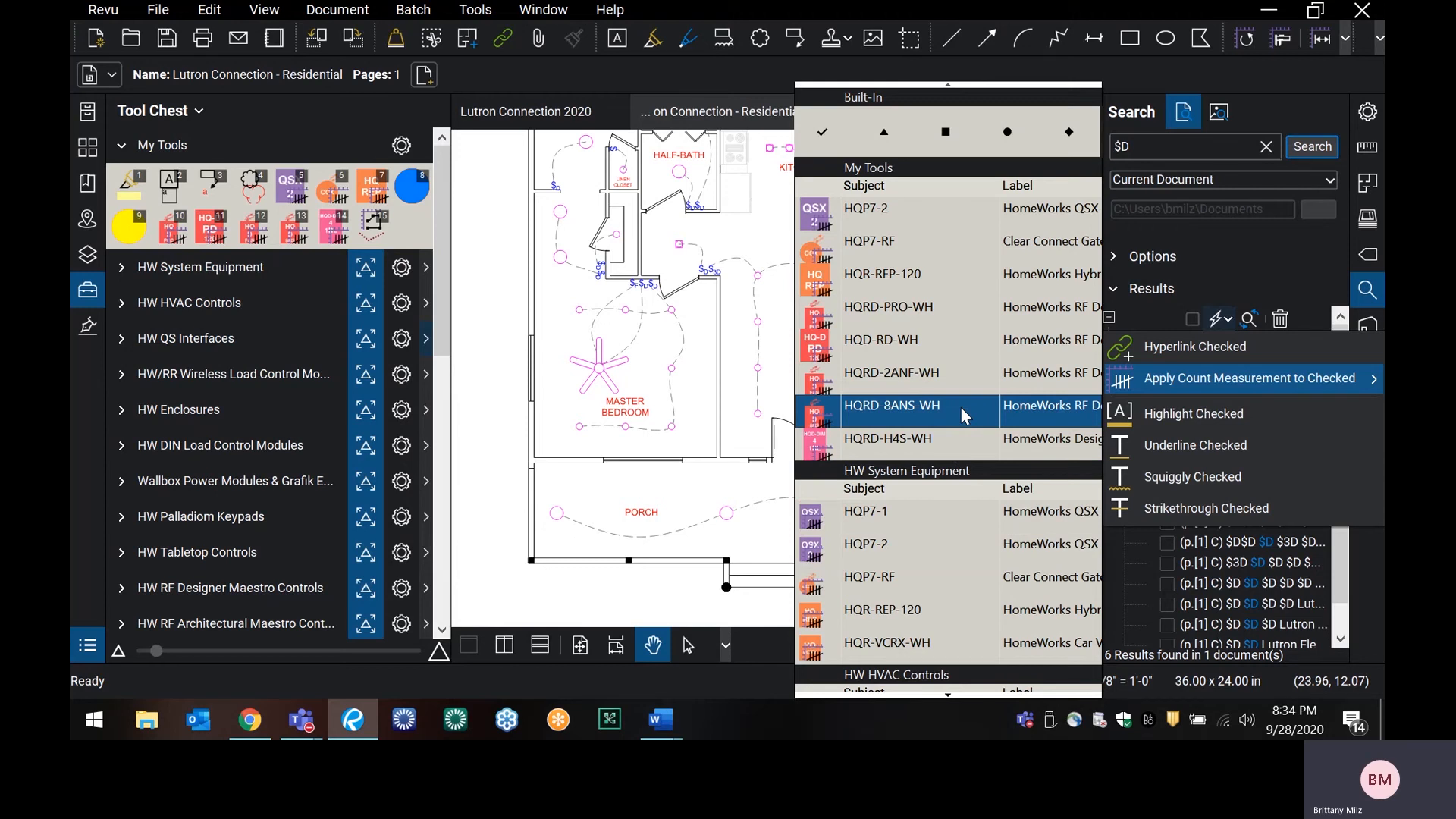
pyautogui.click(919, 317)
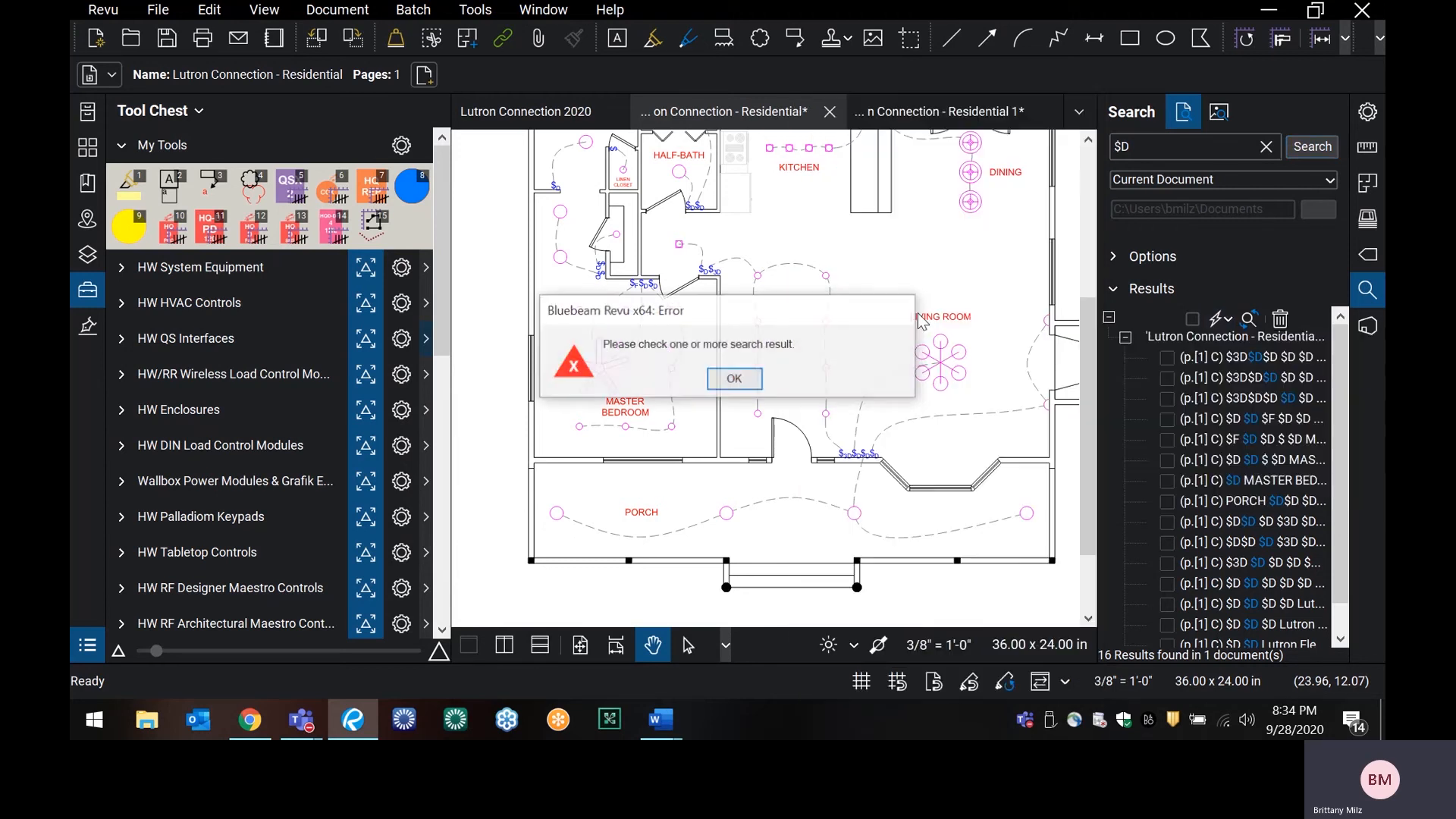
pyautogui.click(734, 377)
# - Check all $D search results and apply the HQRD-PRO-WH count measurement to them, showing the switch group by the entry door
pyautogui.click(1191, 319)
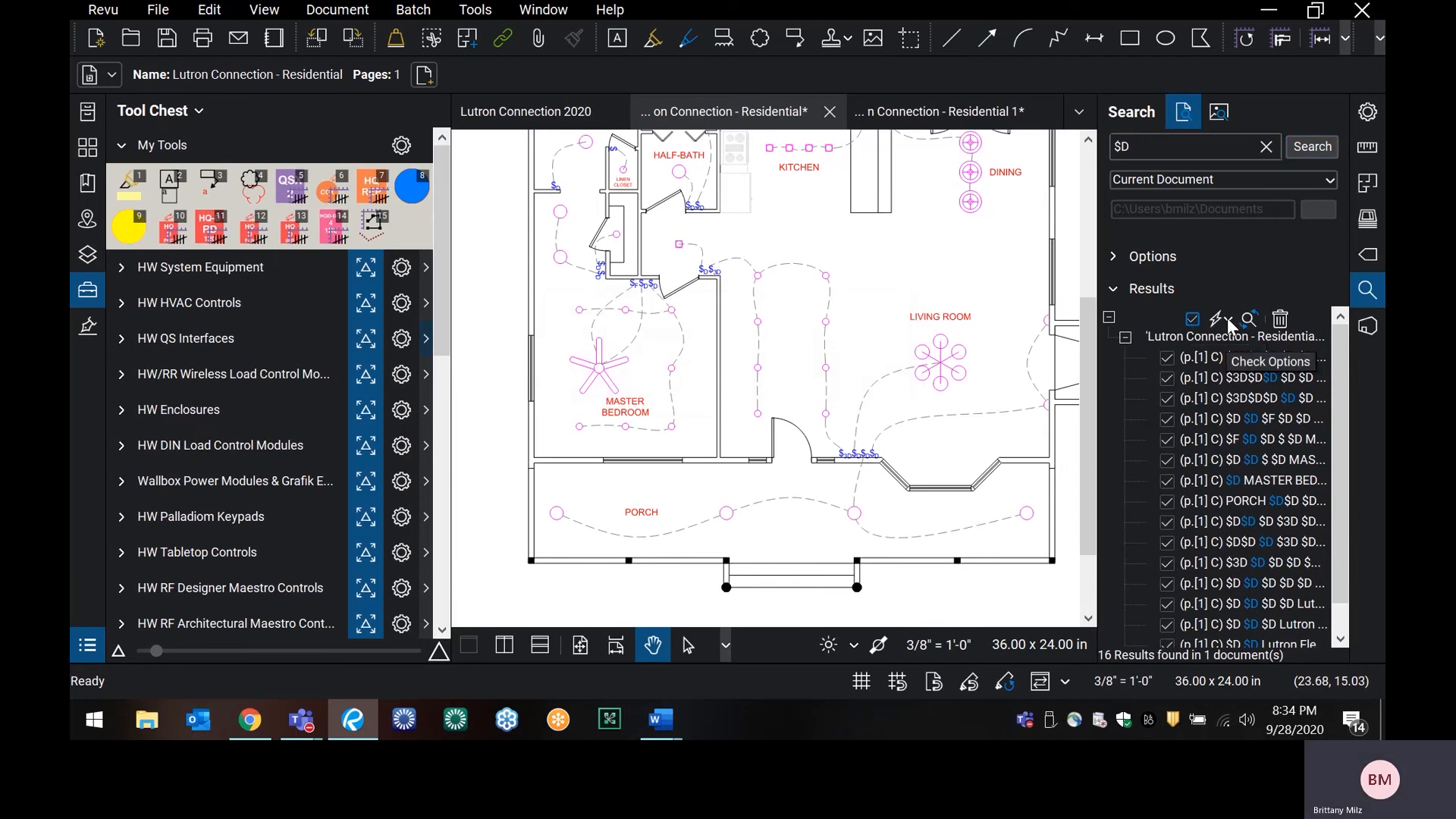
pyautogui.click(1227, 317)
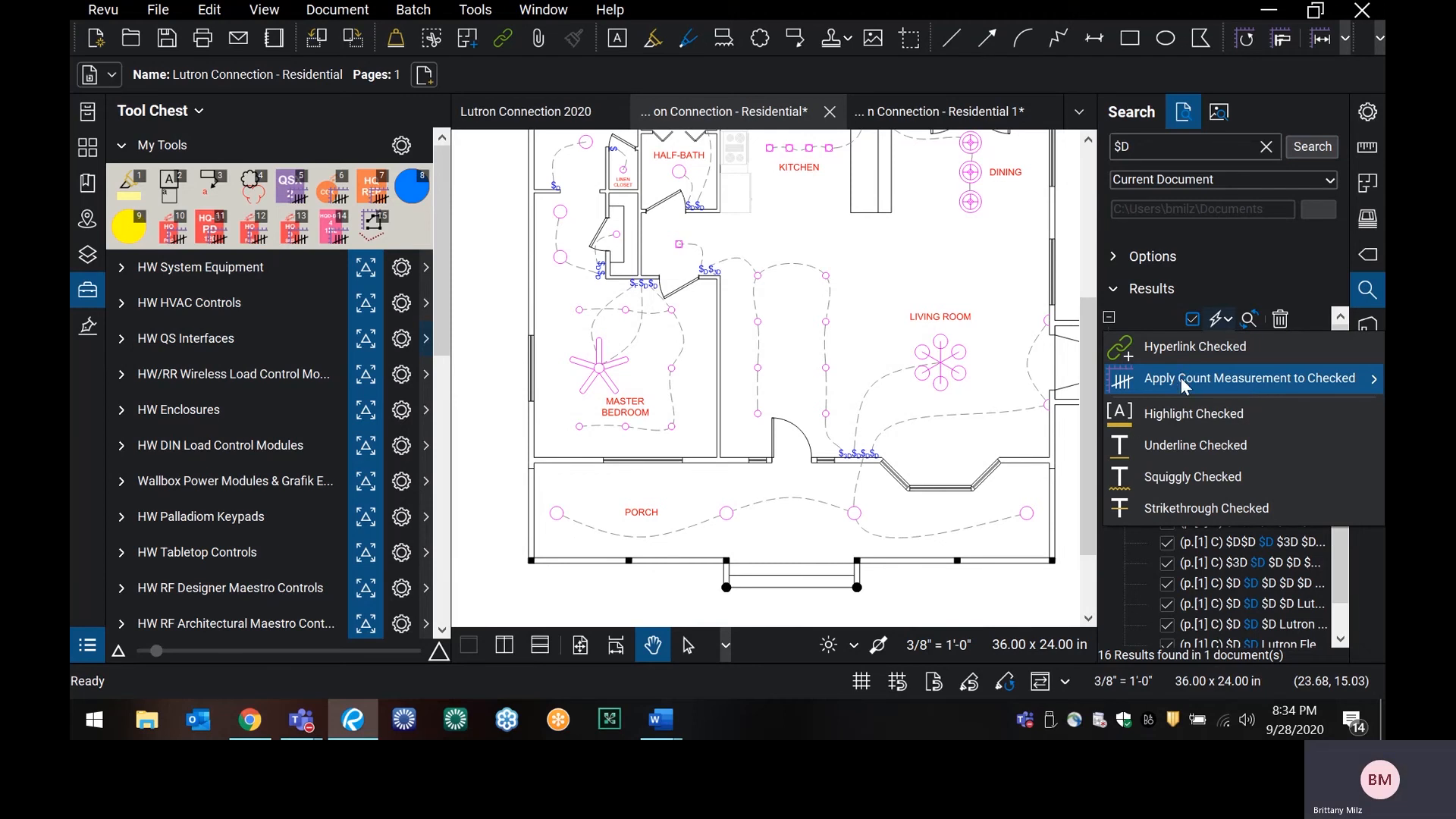
pyautogui.moveTo(1180, 377)
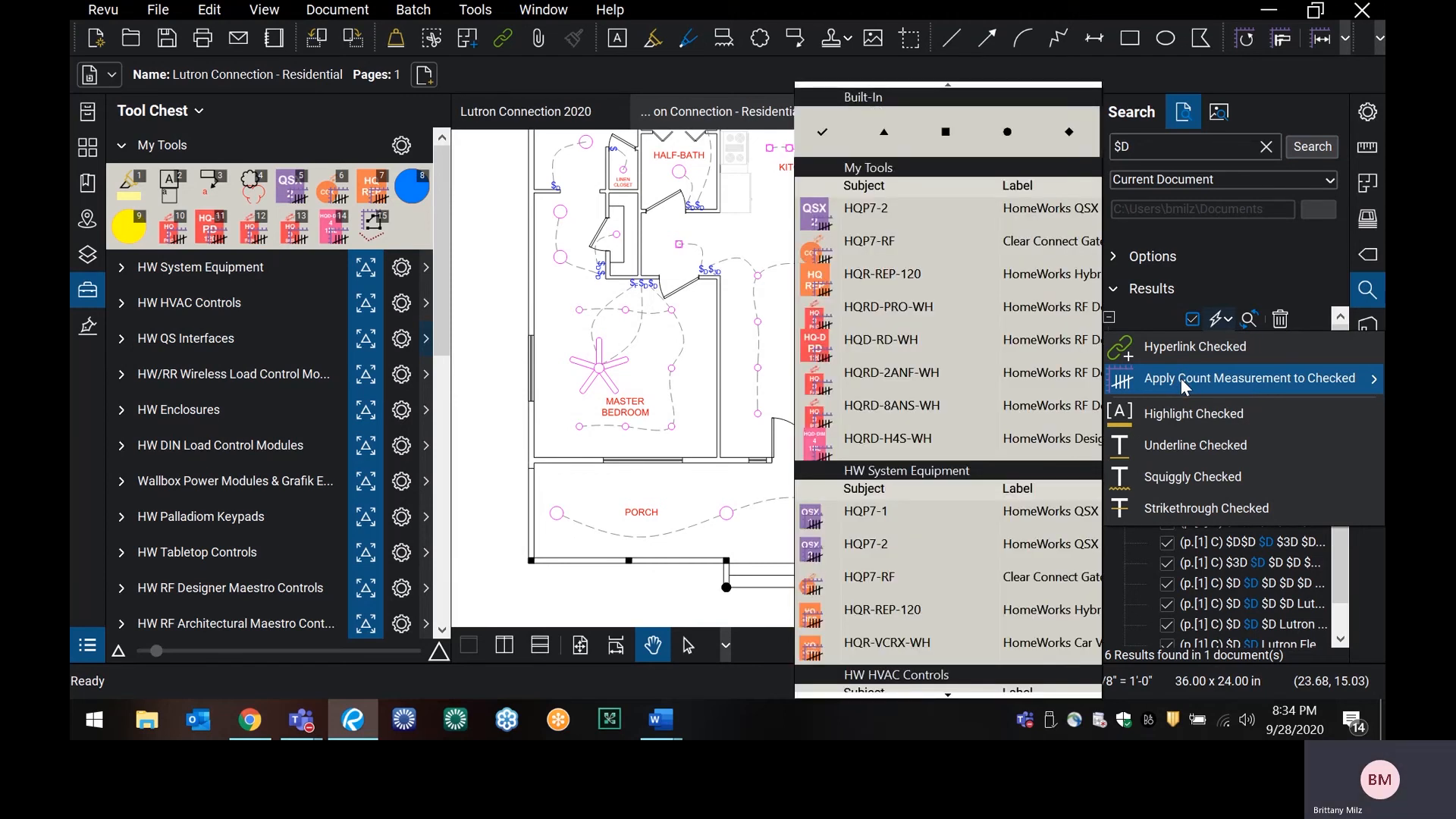
pyautogui.click(882, 306)
pyautogui.scroll(5, 845, 431)
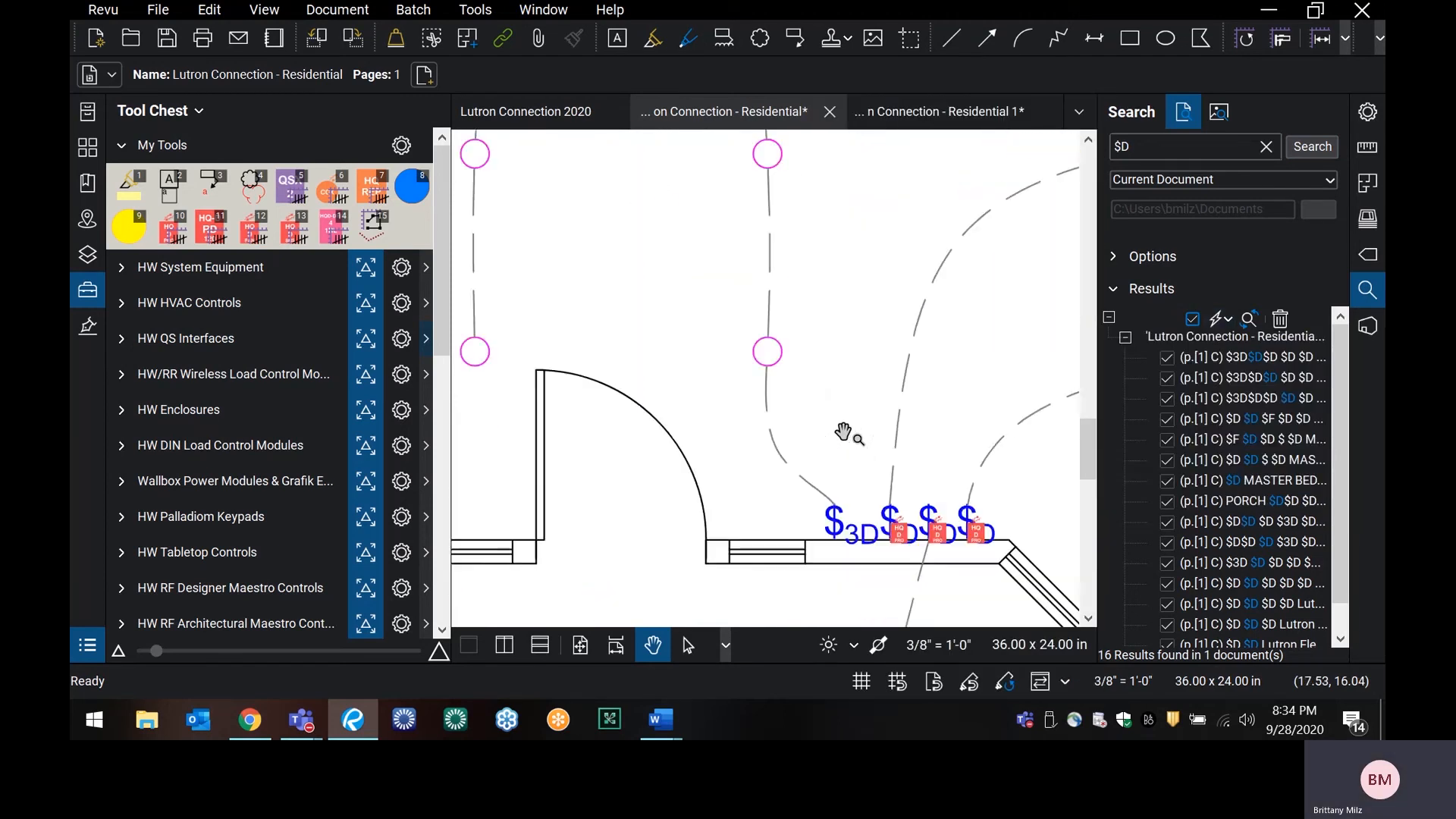
# - Examine the dimmer counts placed by the entry door and master bedroom, and locate a master bedroom $D search result on the plan
pyautogui.scroll(1, 843, 432)
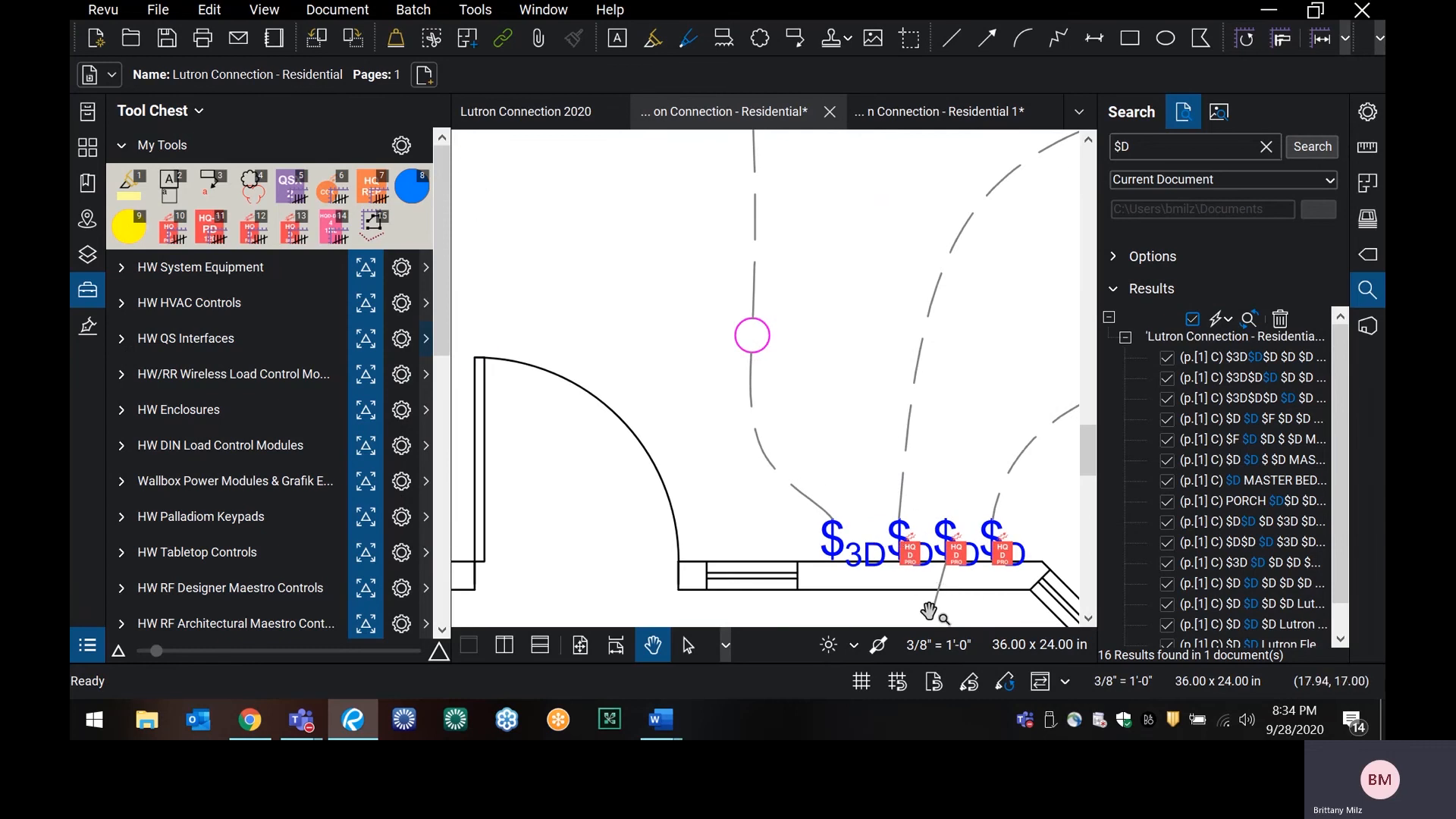
pyautogui.scroll(-1, 931, 459)
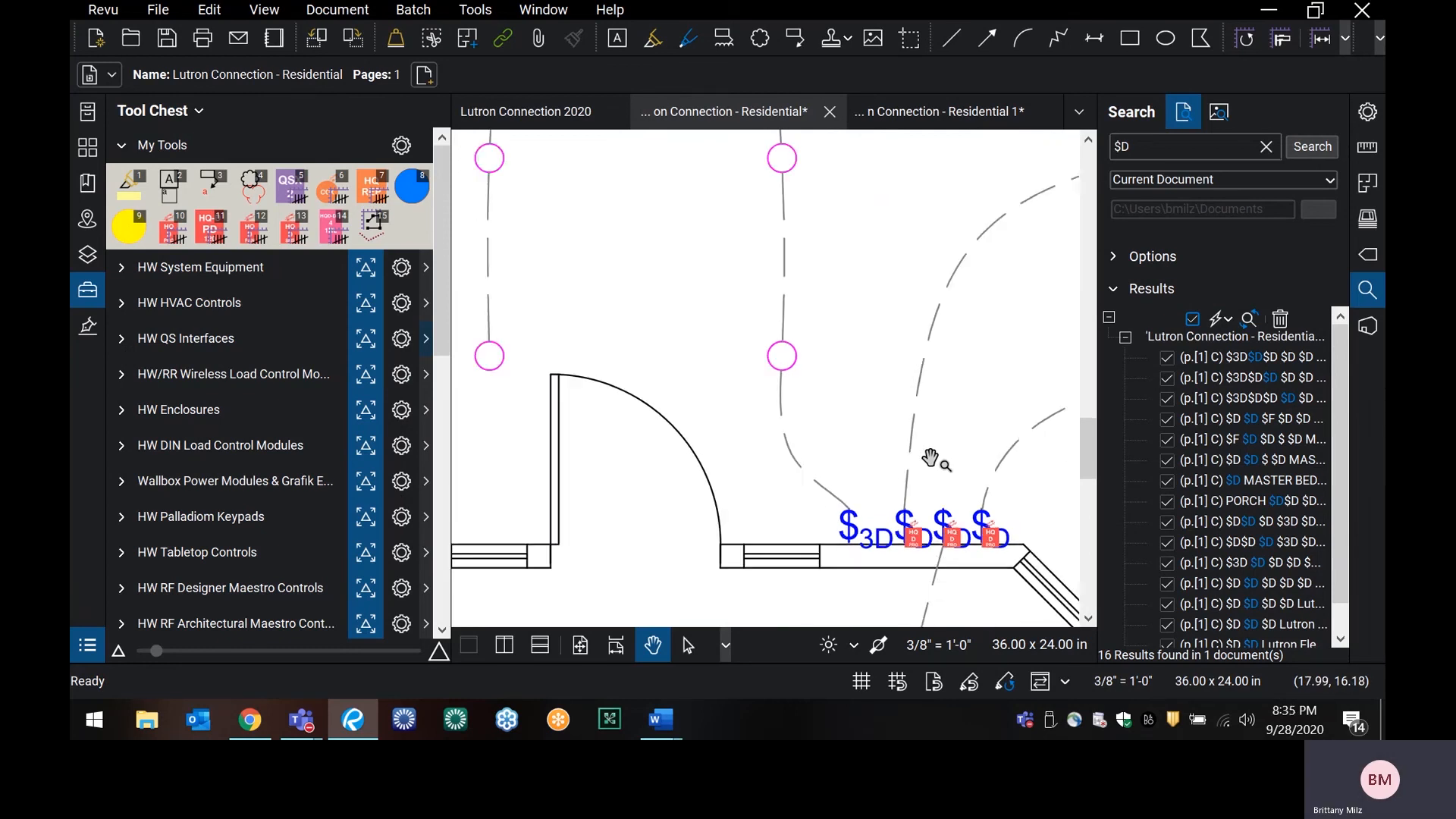
pyautogui.scroll(-2, 931, 459)
pyautogui.scroll(-2, 934, 463)
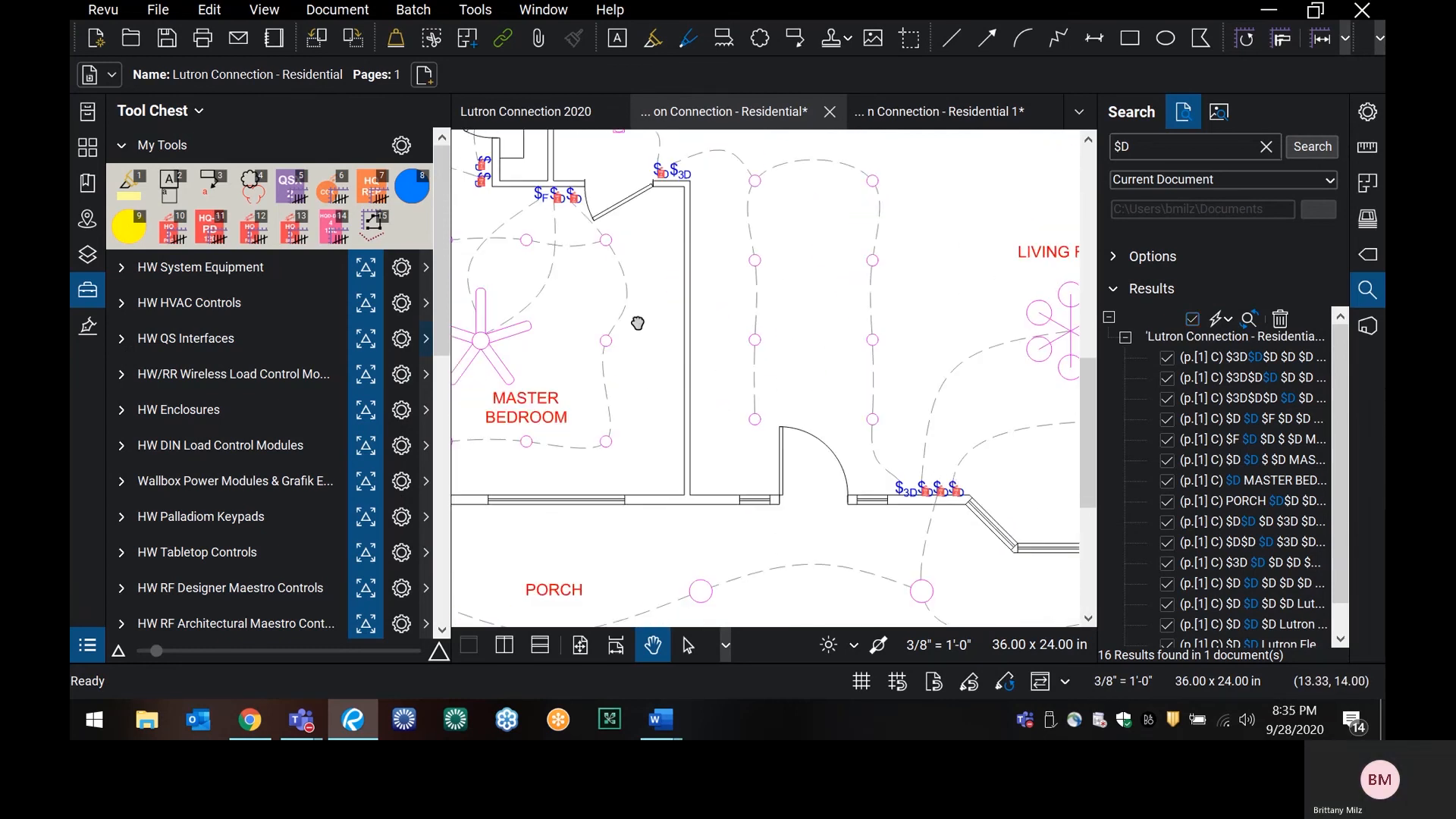
pyautogui.scroll(5, 637, 323)
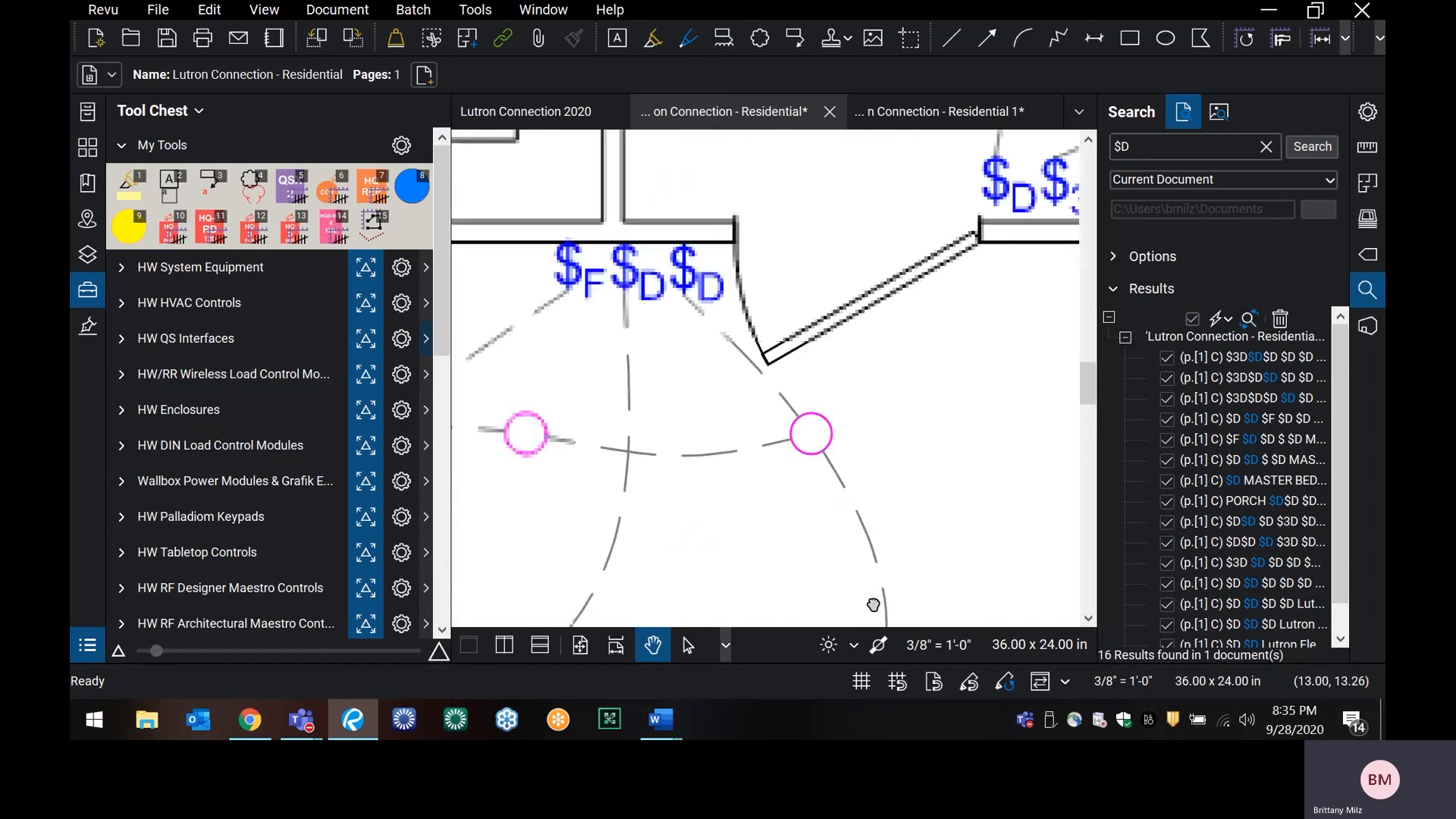
pyautogui.scroll(-5, 873, 604)
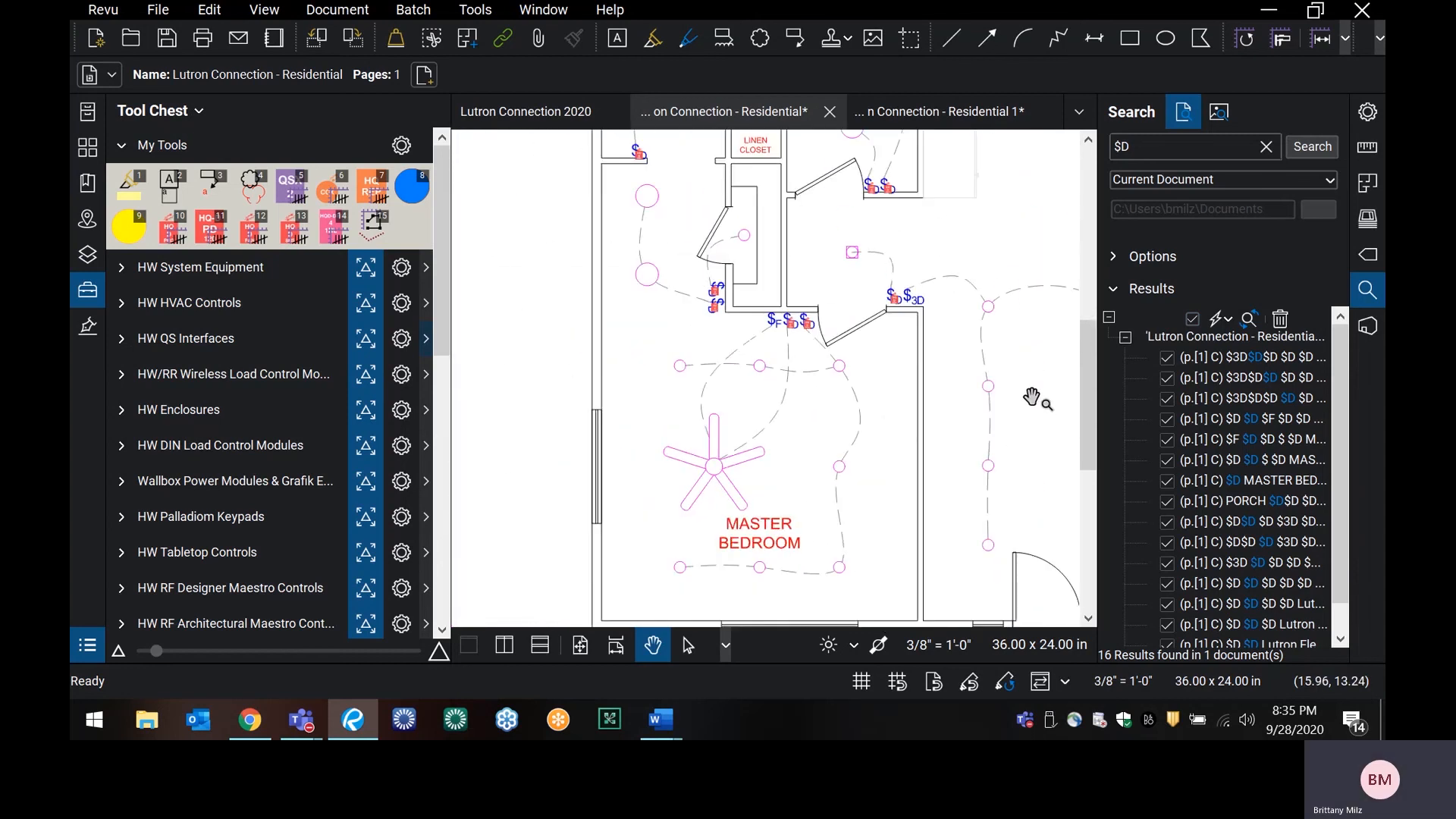
pyautogui.moveTo(1031, 397); pyautogui.dragTo(721, 364)
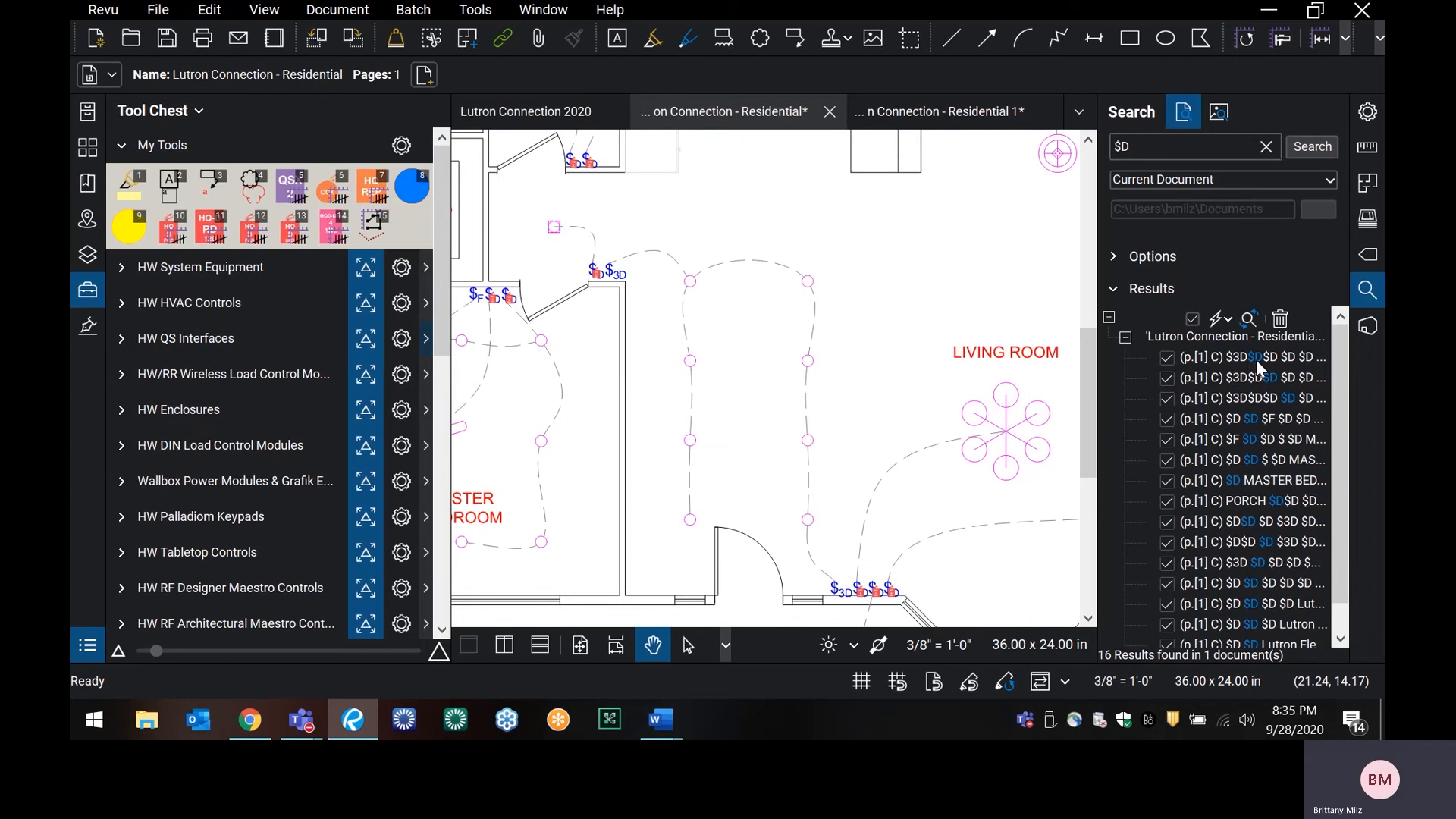
pyautogui.click(1267, 459)
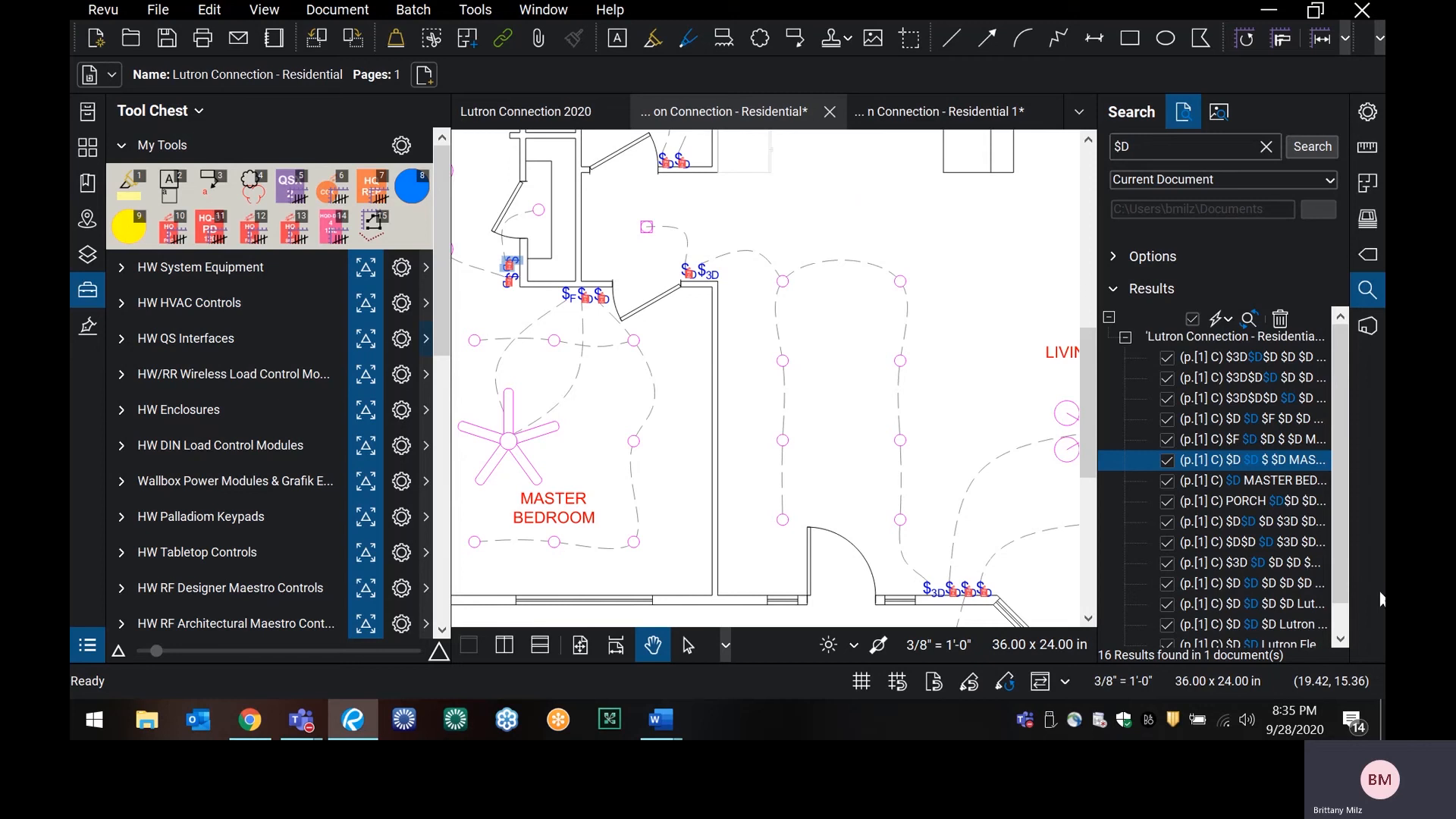
pyautogui.scroll(-1, 1236, 474)
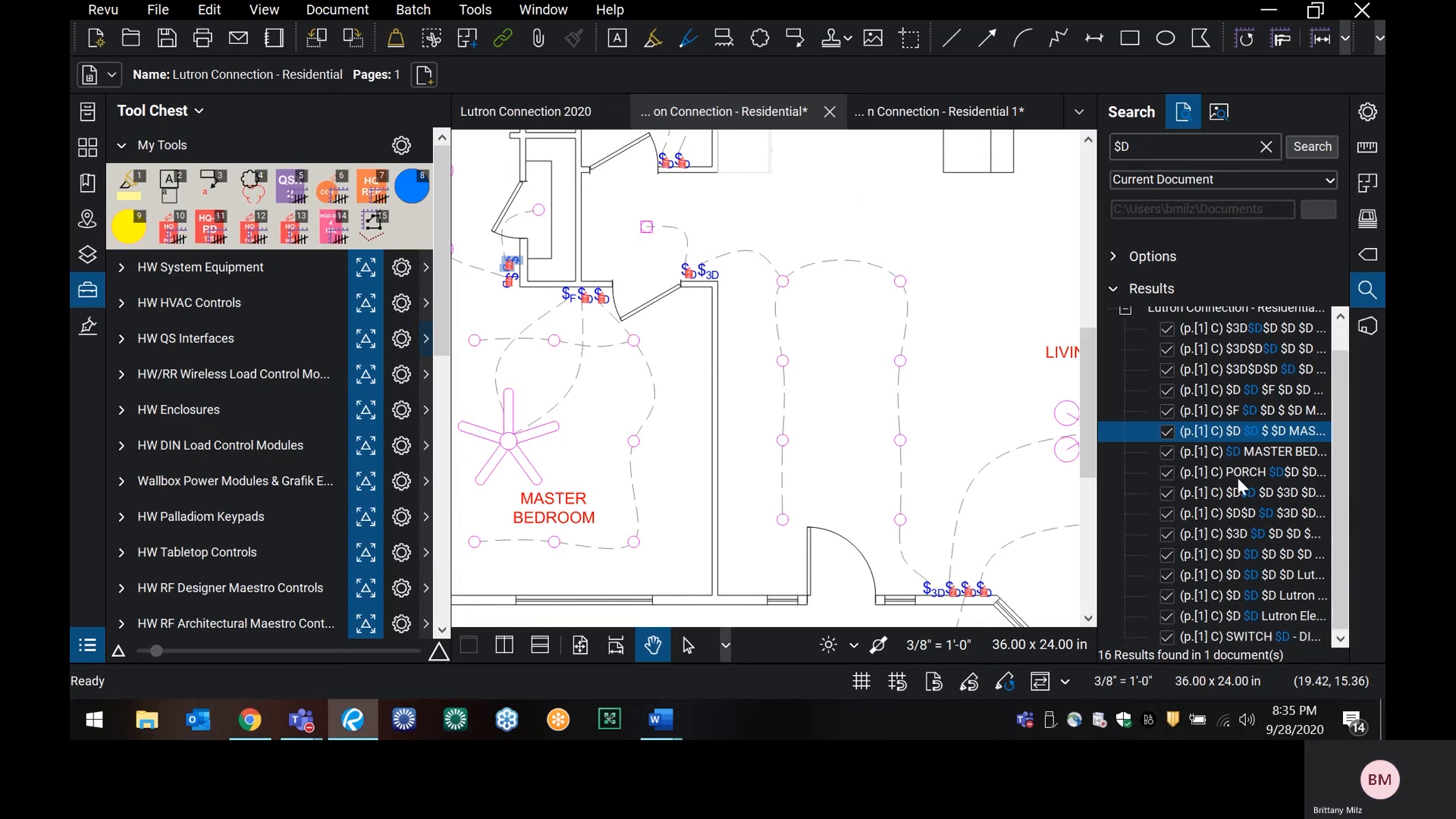
pyautogui.scroll(1, 1243, 595)
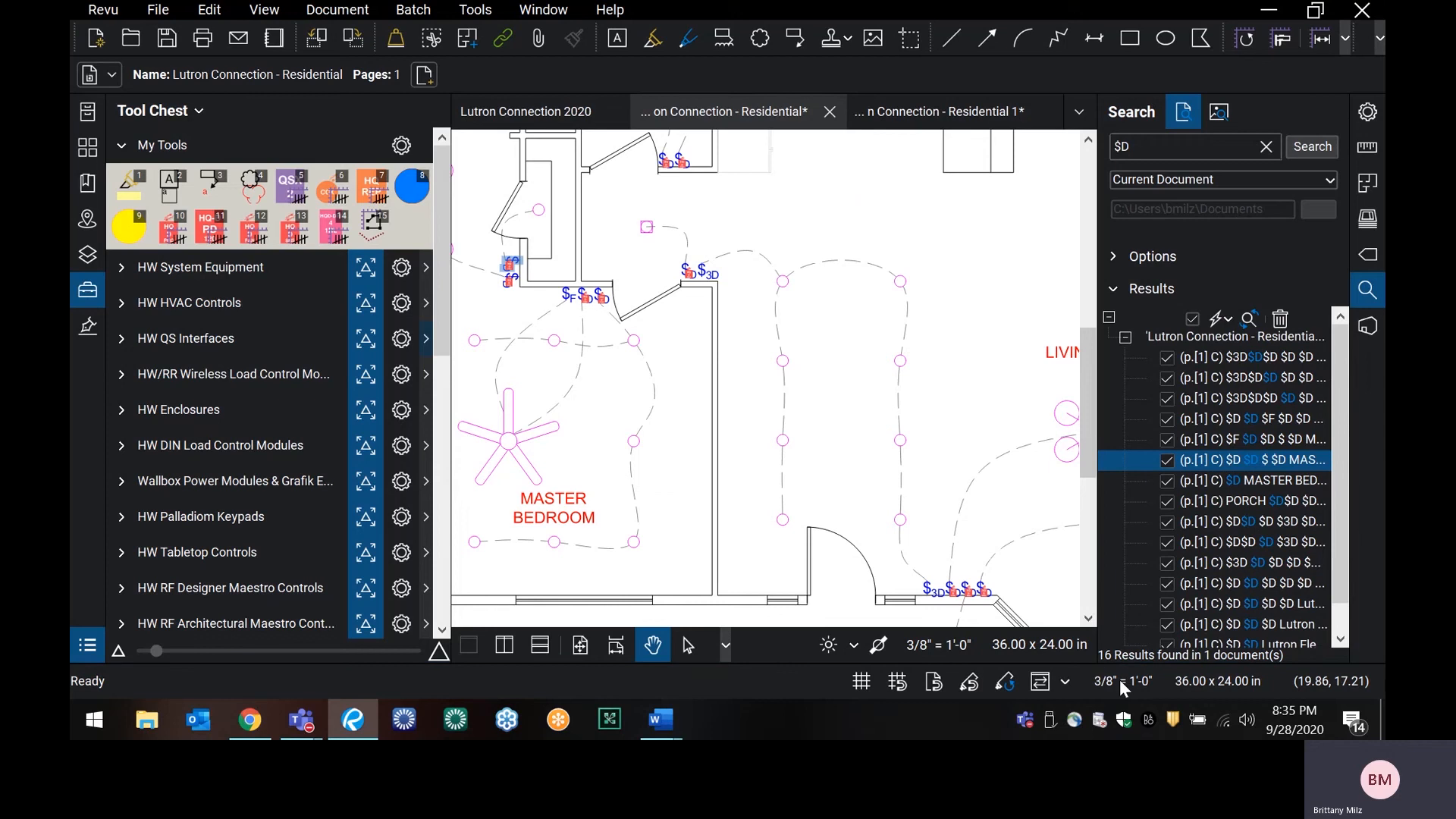
# - Delete the HQRD-PRO-WH count on the legend's dimmer symbol from its count group
pyautogui.scroll(-2, 1027, 510)
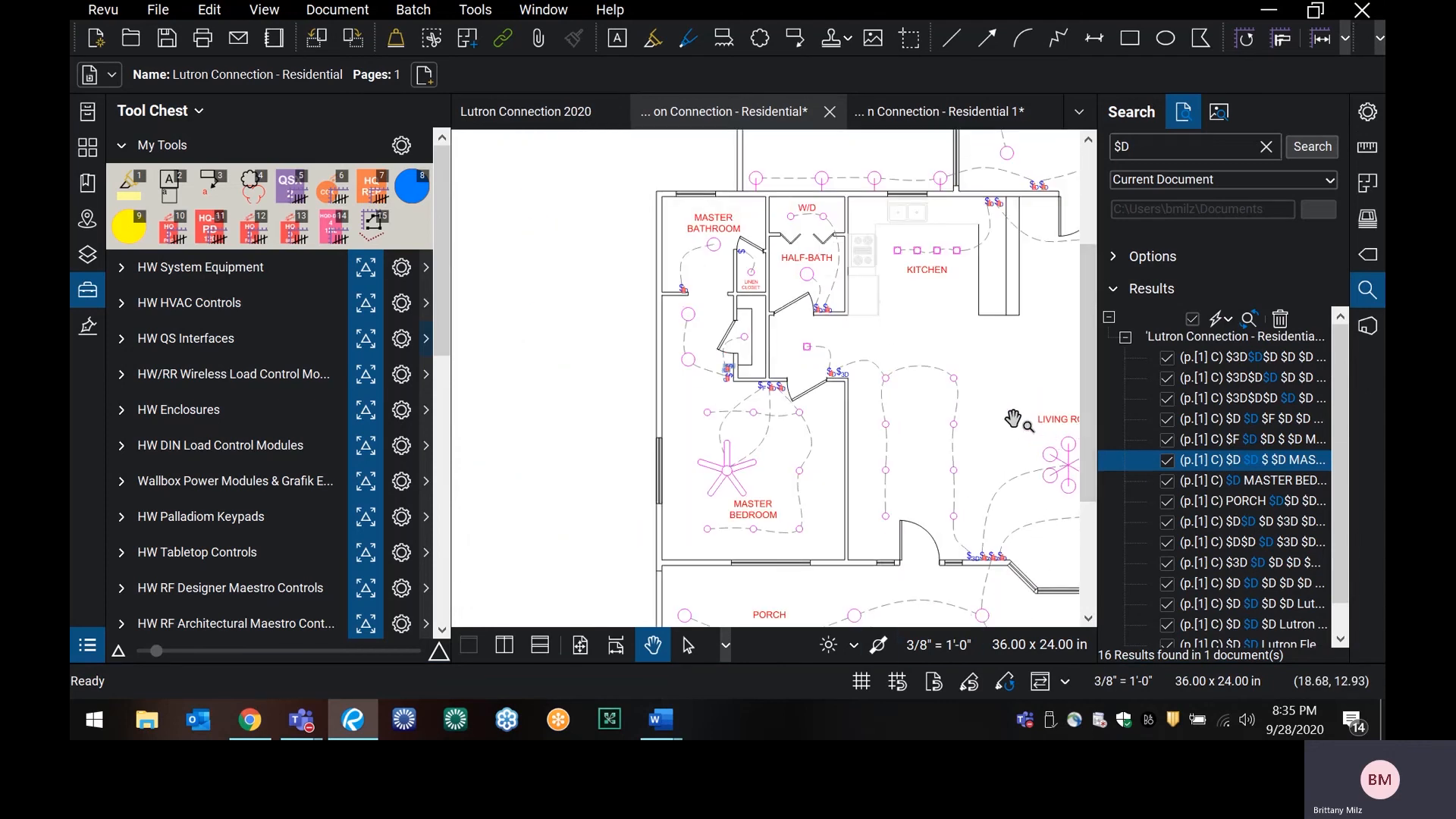
pyautogui.moveTo(995, 361); pyautogui.dragTo(687, 458)
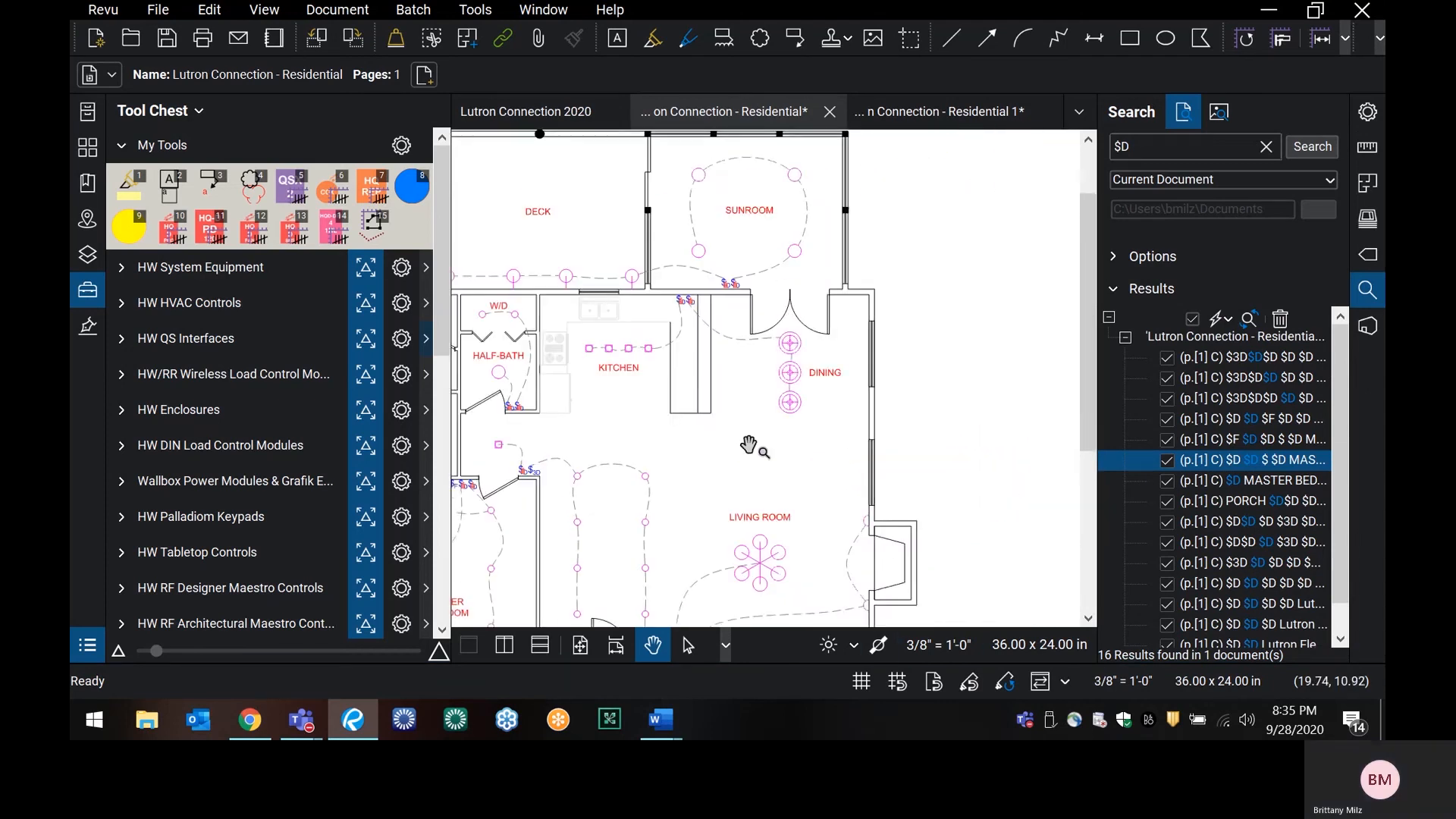
pyautogui.moveTo(1004, 395); pyautogui.dragTo(797, 567)
pyautogui.scroll(6, 983, 452)
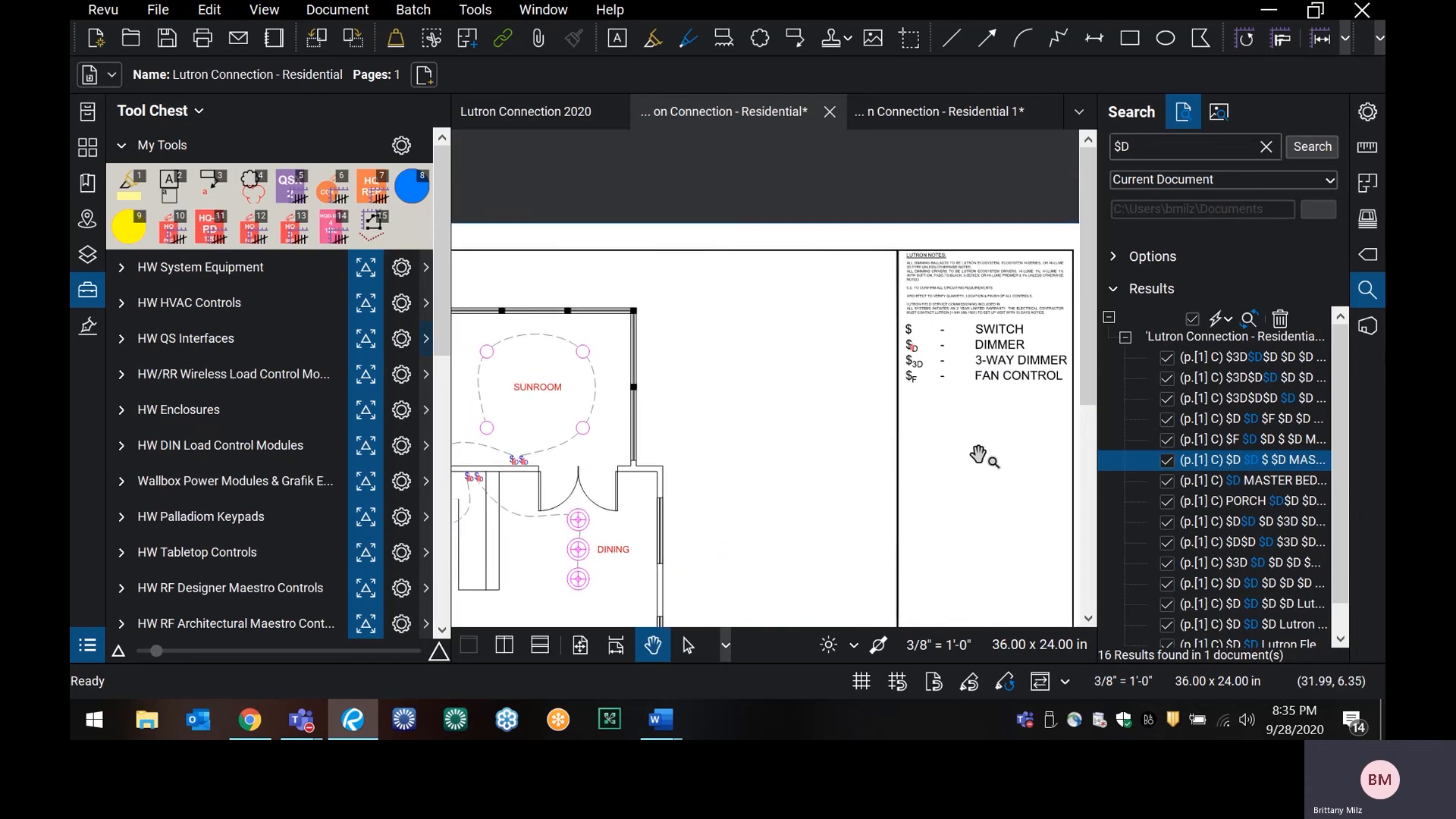
pyautogui.moveTo(871, 302); pyautogui.dragTo(827, 566)
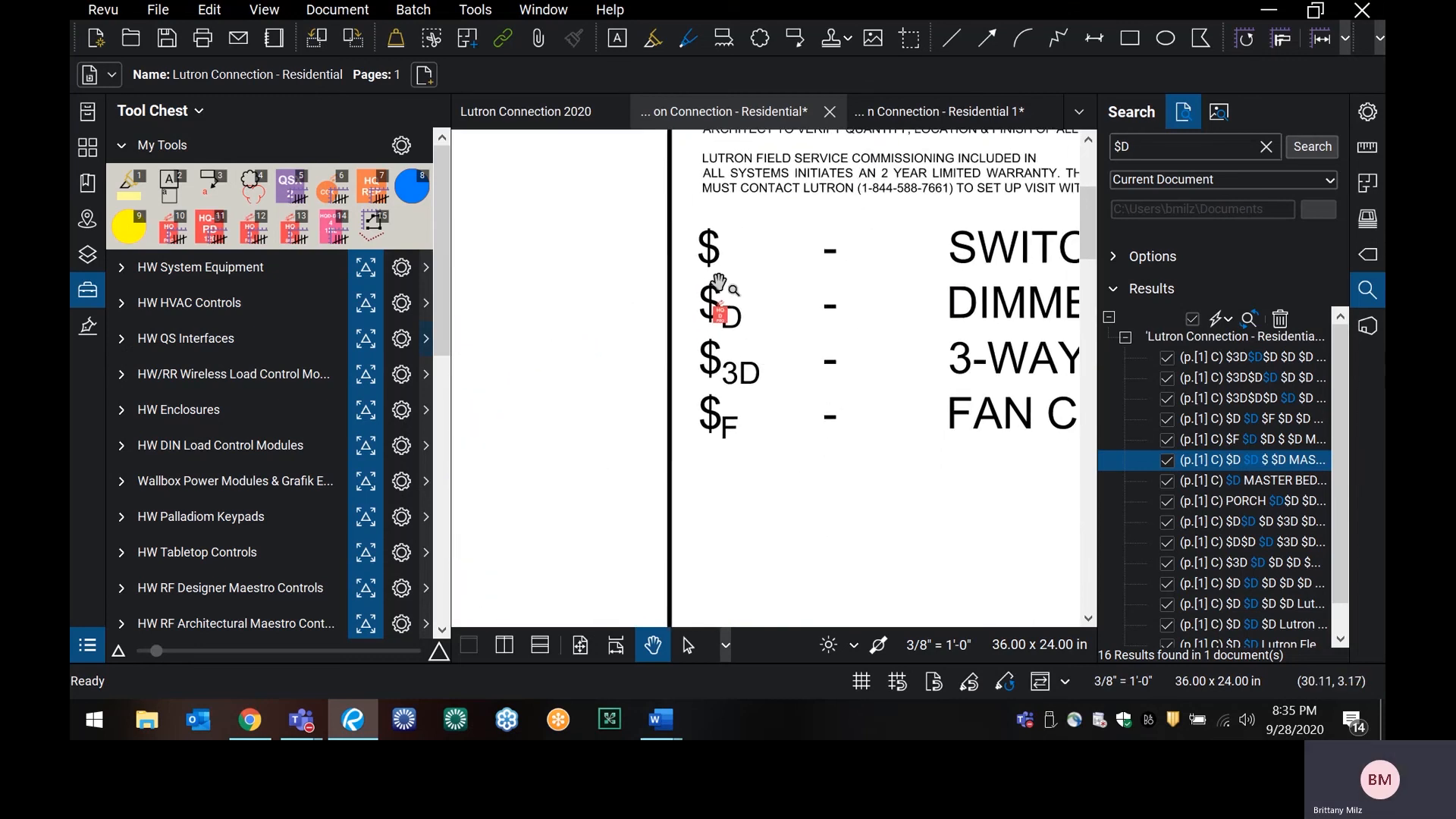
pyautogui.rightClick(724, 320)
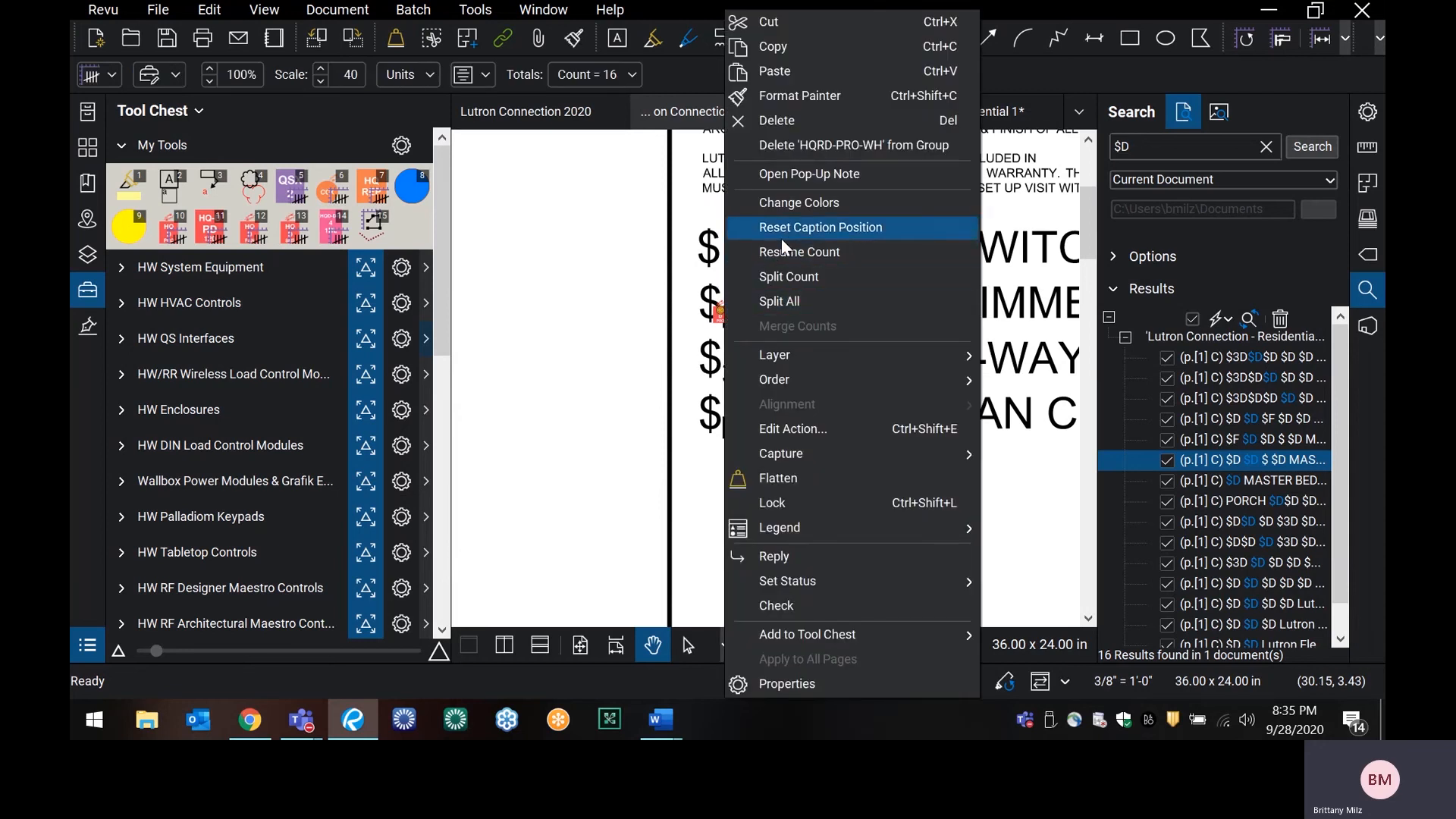
pyautogui.click(789, 144)
pyautogui.scroll(-3, 822, 299)
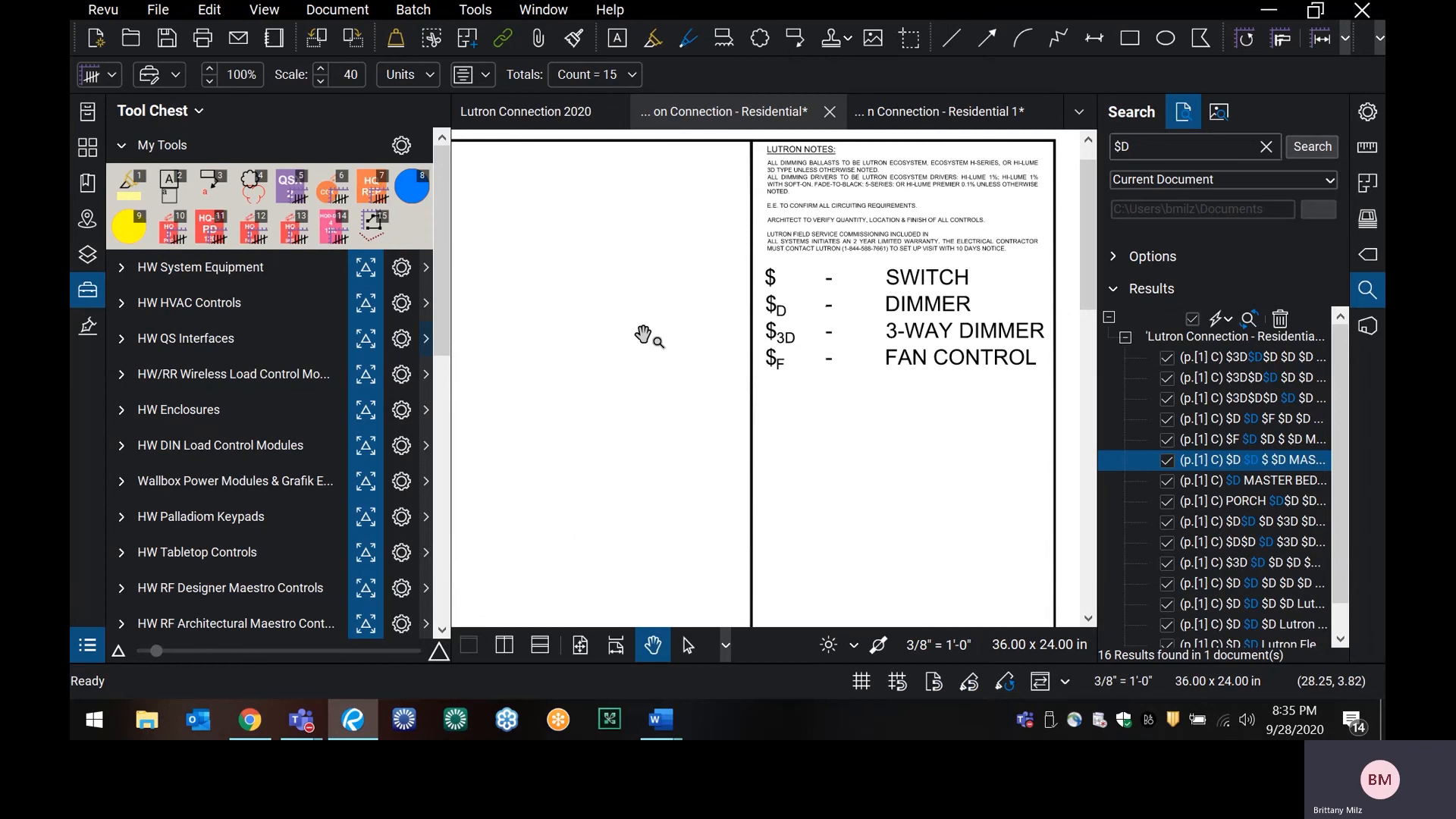
# - Check the dimmer counts on the switches around the half-bath and the hallway outside the master bedroom
pyautogui.moveTo(601, 351); pyautogui.dragTo(1017, 368)
pyautogui.scroll(-3, 728, 470)
pyautogui.moveTo(714, 501)
pyautogui.mouseDown()
pyautogui.moveTo(937, 400)
pyautogui.moveTo(832, 408)
pyautogui.mouseUp()
pyautogui.scroll(5, 832, 408)
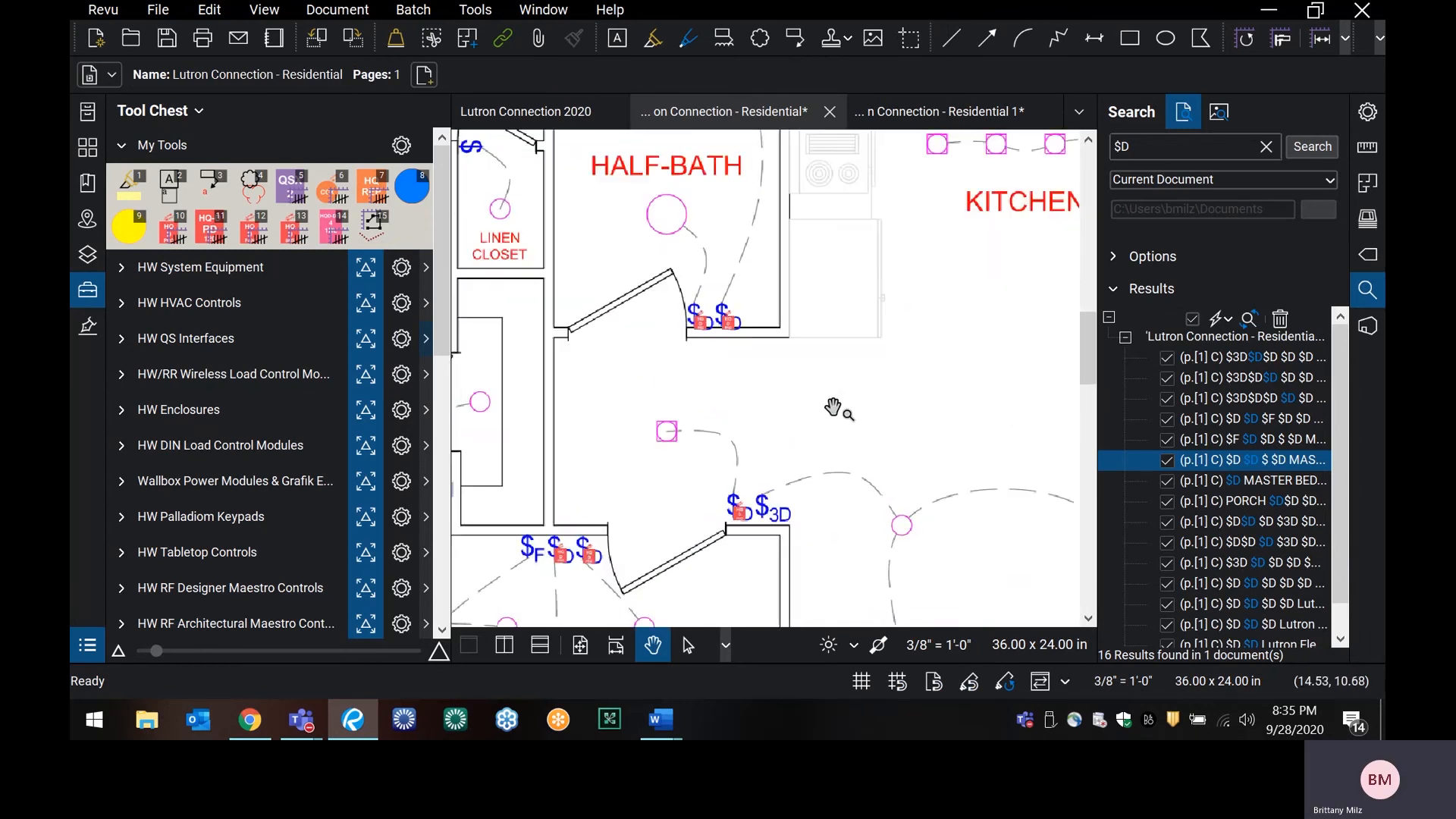
pyautogui.scroll(2, 833, 407)
pyautogui.scroll(-1, 845, 409)
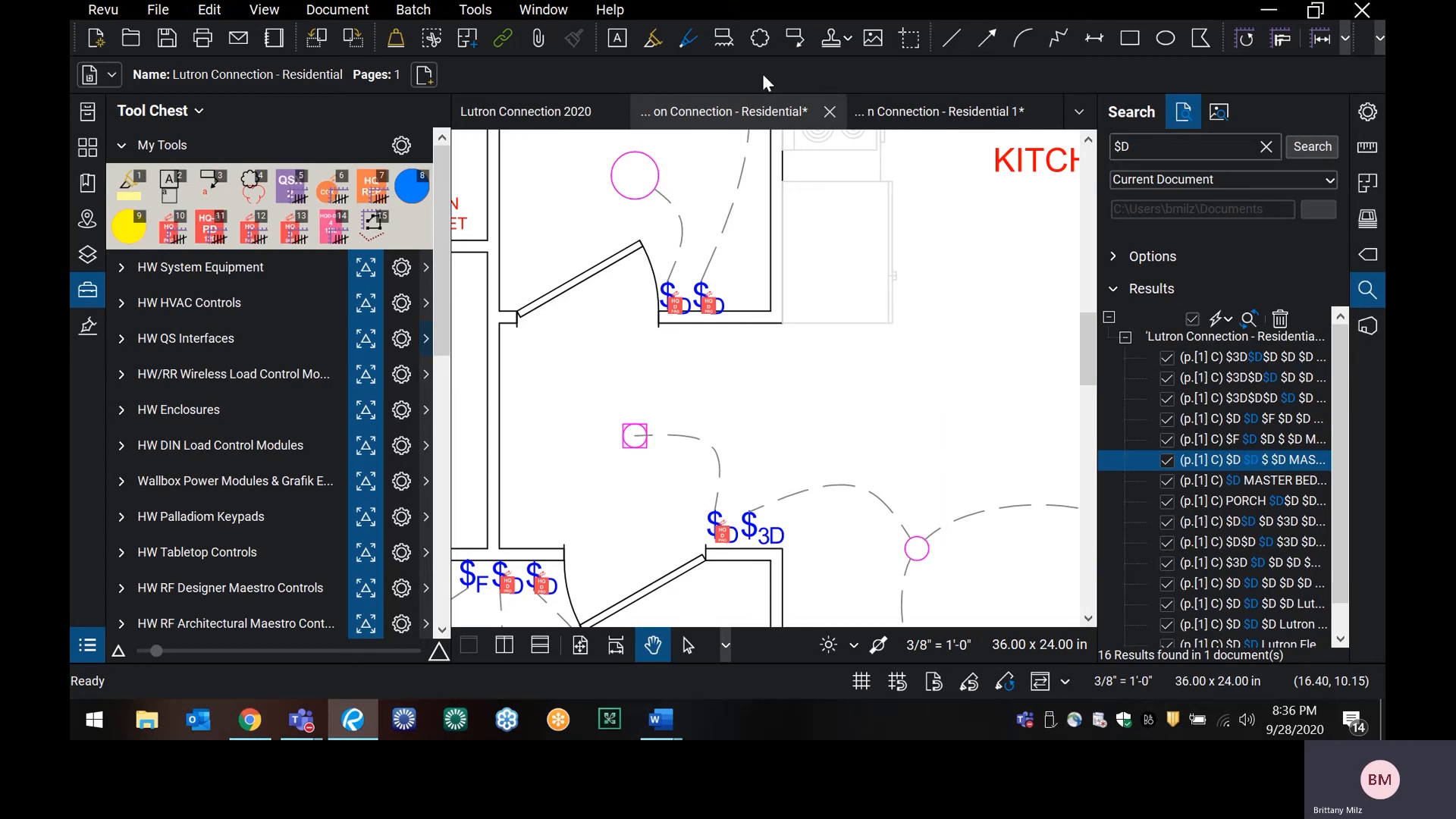
# - Switch to the Lutron Connection - Residential 1 drawing and show the closet and switches by the master bedroom door
pyautogui.click(927, 114)
pyautogui.moveTo(1002, 390); pyautogui.dragTo(984, 394)
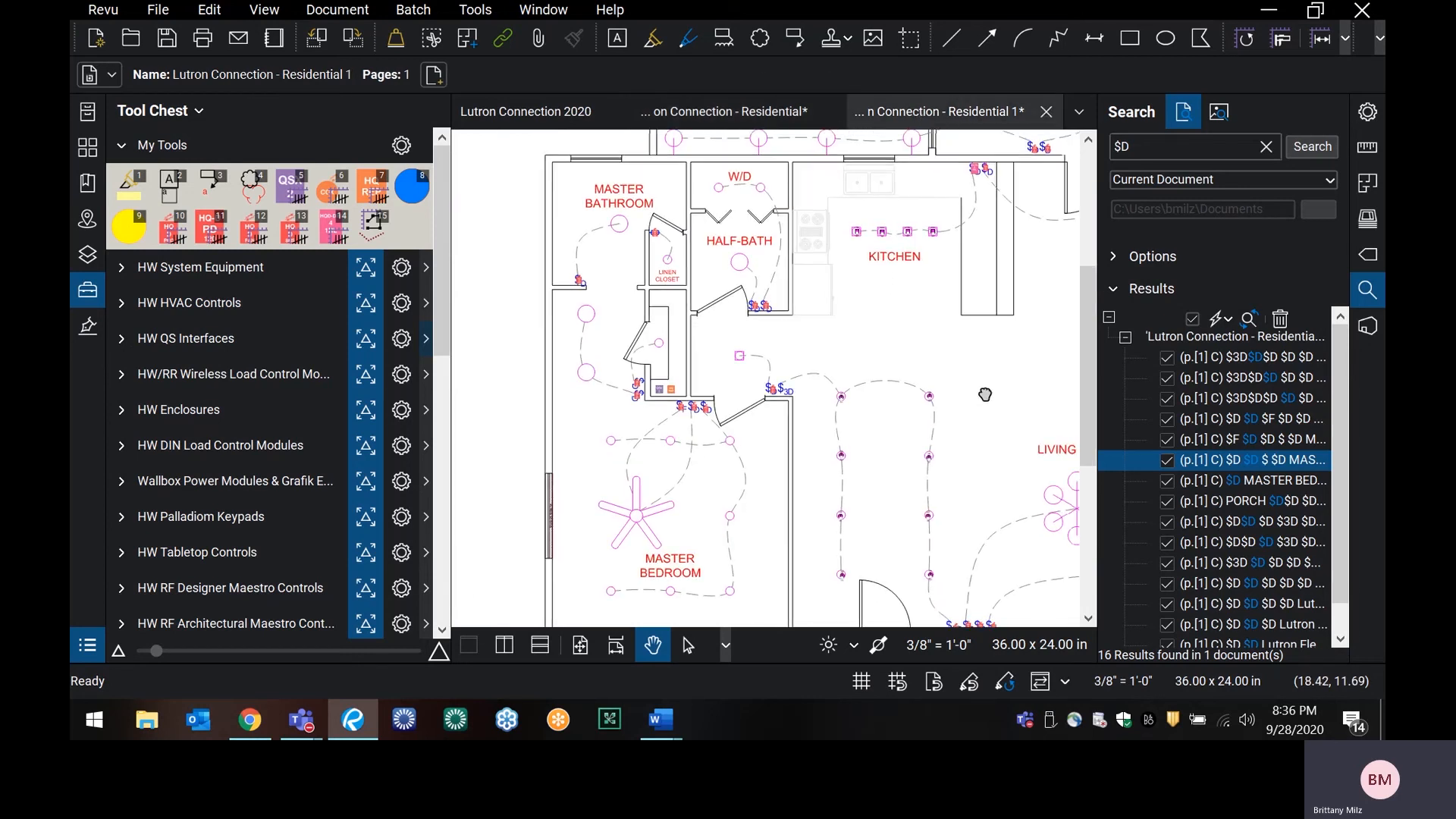
pyautogui.scroll(-2, 985, 394)
pyautogui.scroll(4, 696, 392)
pyautogui.moveTo(562, 390)
pyautogui.mouseDown()
pyautogui.moveTo(728, 348)
pyautogui.moveTo(761, 355)
pyautogui.mouseUp()
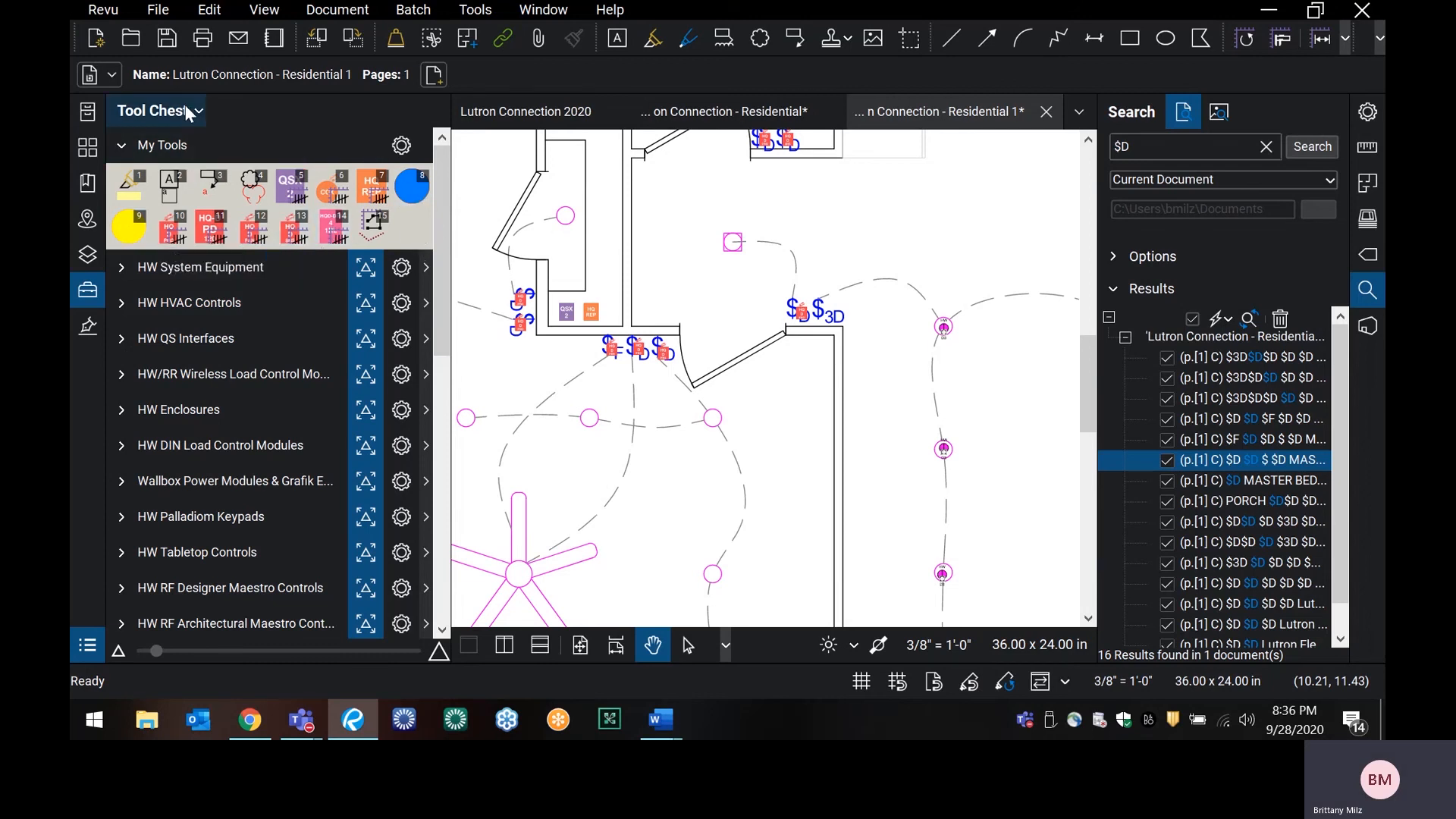
# - Load the Lutron - General profile and expand its wireless ranges tool set
pyautogui.click(106, 10)
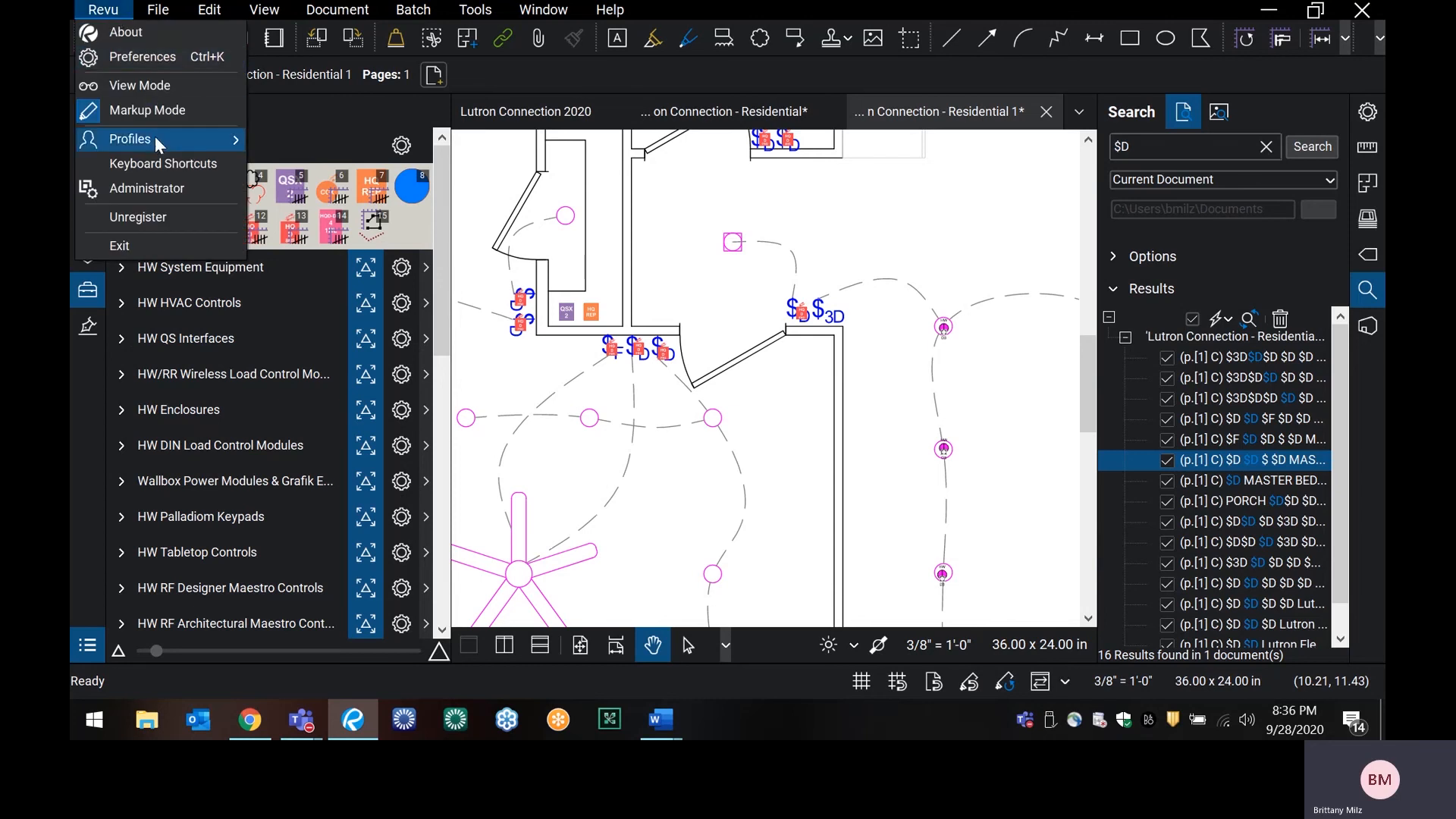
pyautogui.moveTo(155, 141)
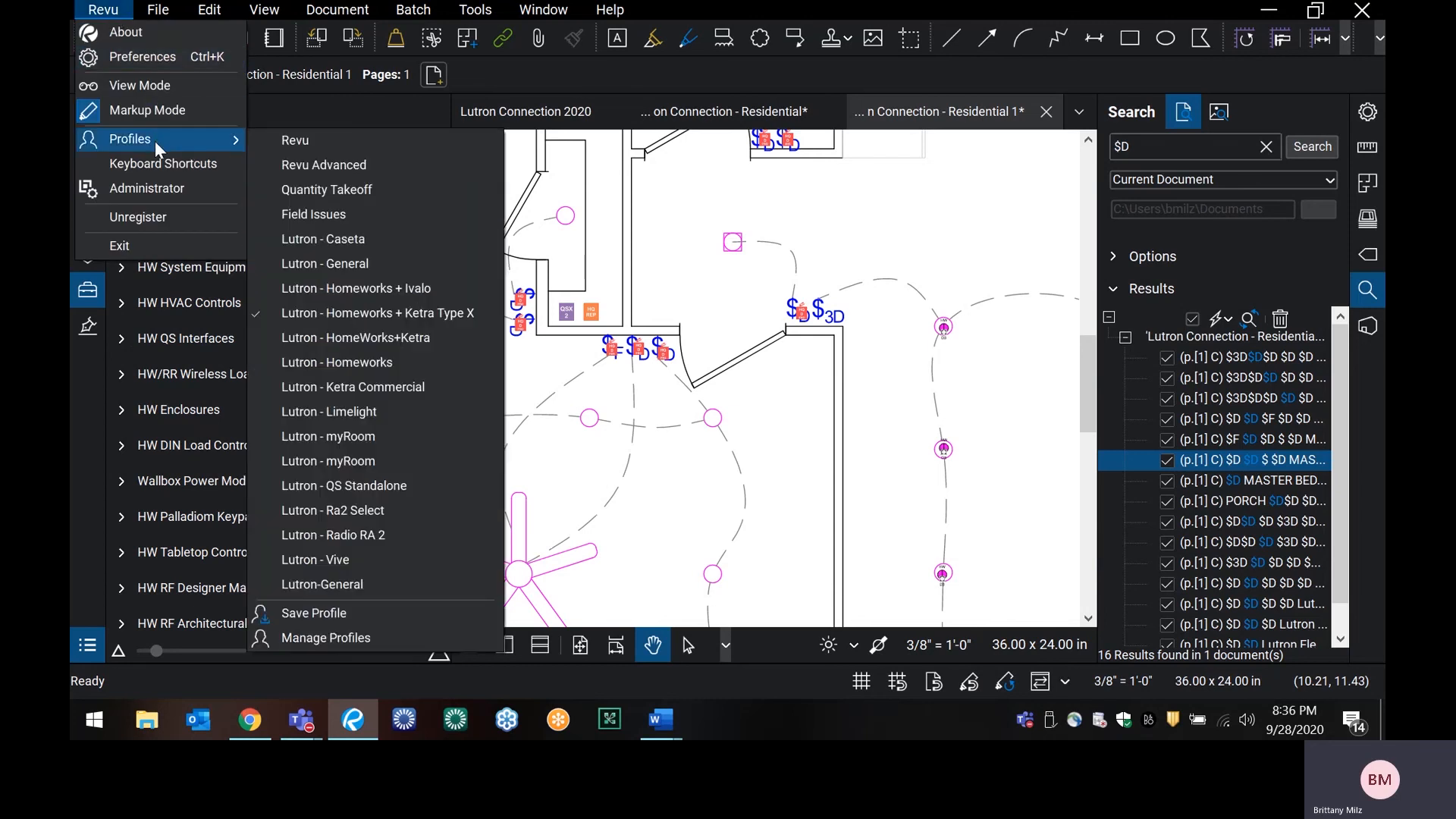
pyautogui.click(316, 265)
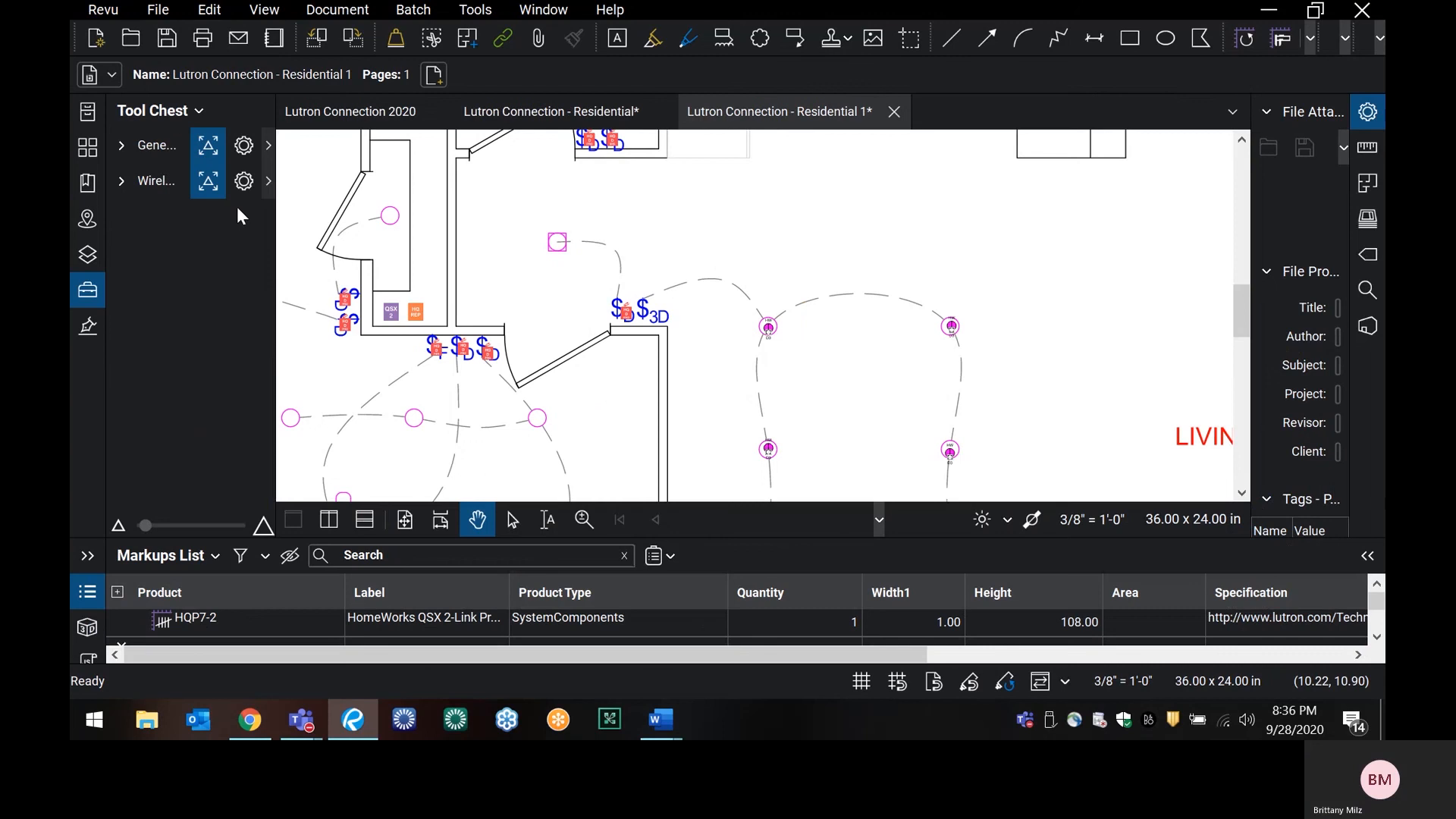
pyautogui.click(123, 179)
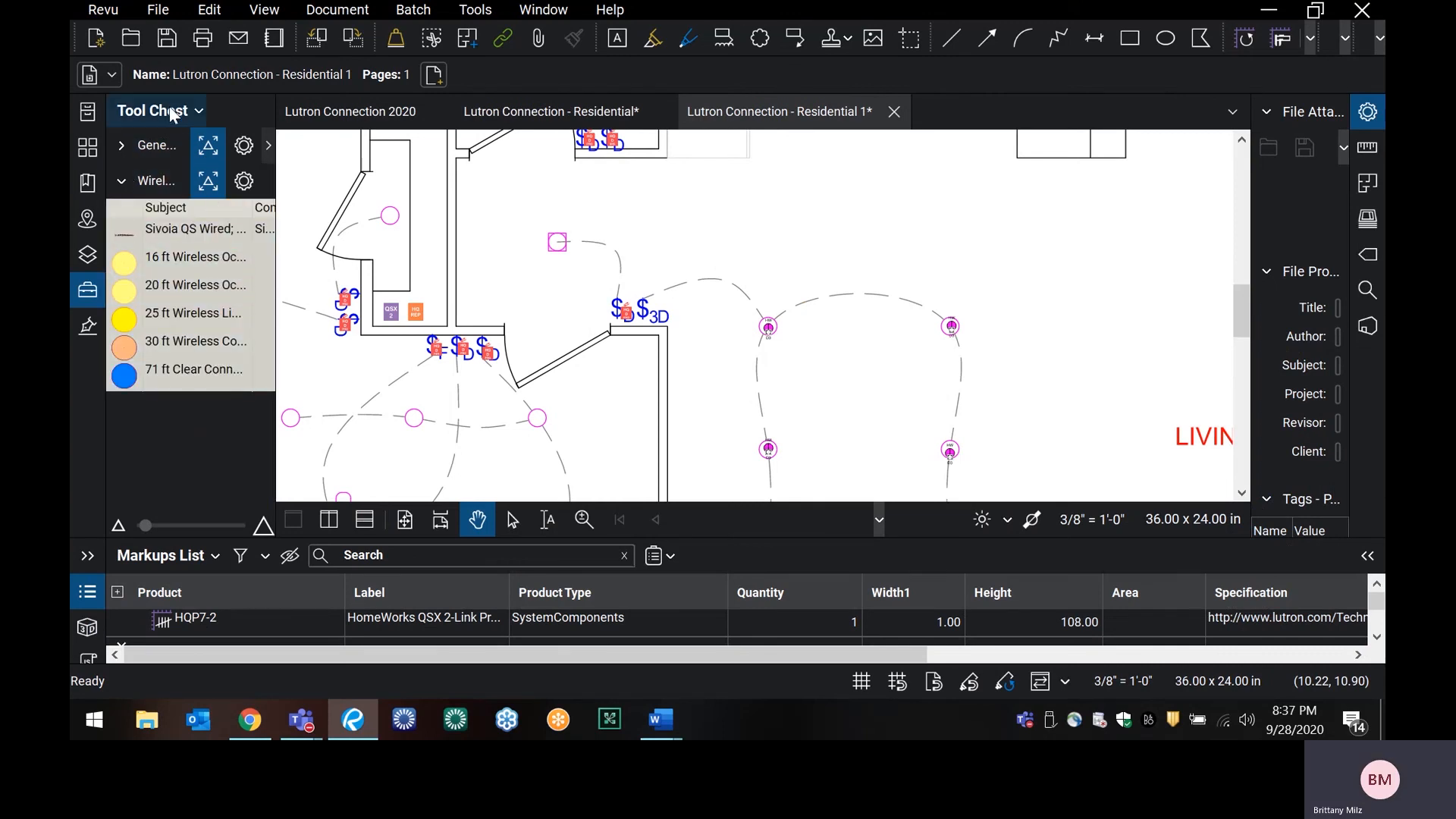
# - Load the Lutron - Homeworks + Ketra Type X profile and expand its Wireless Ranges tool set
pyautogui.click(101, 9)
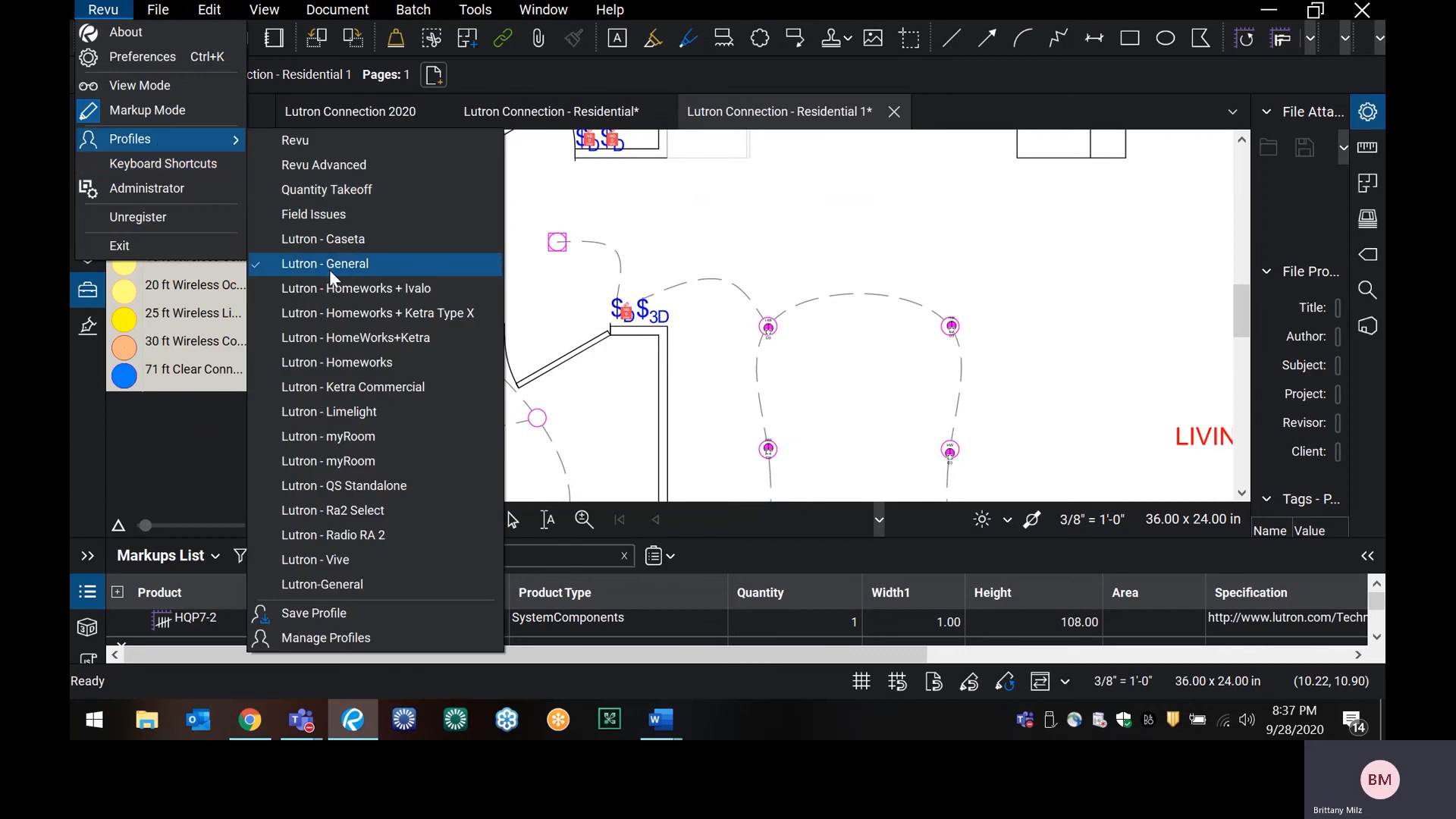
pyautogui.click(358, 315)
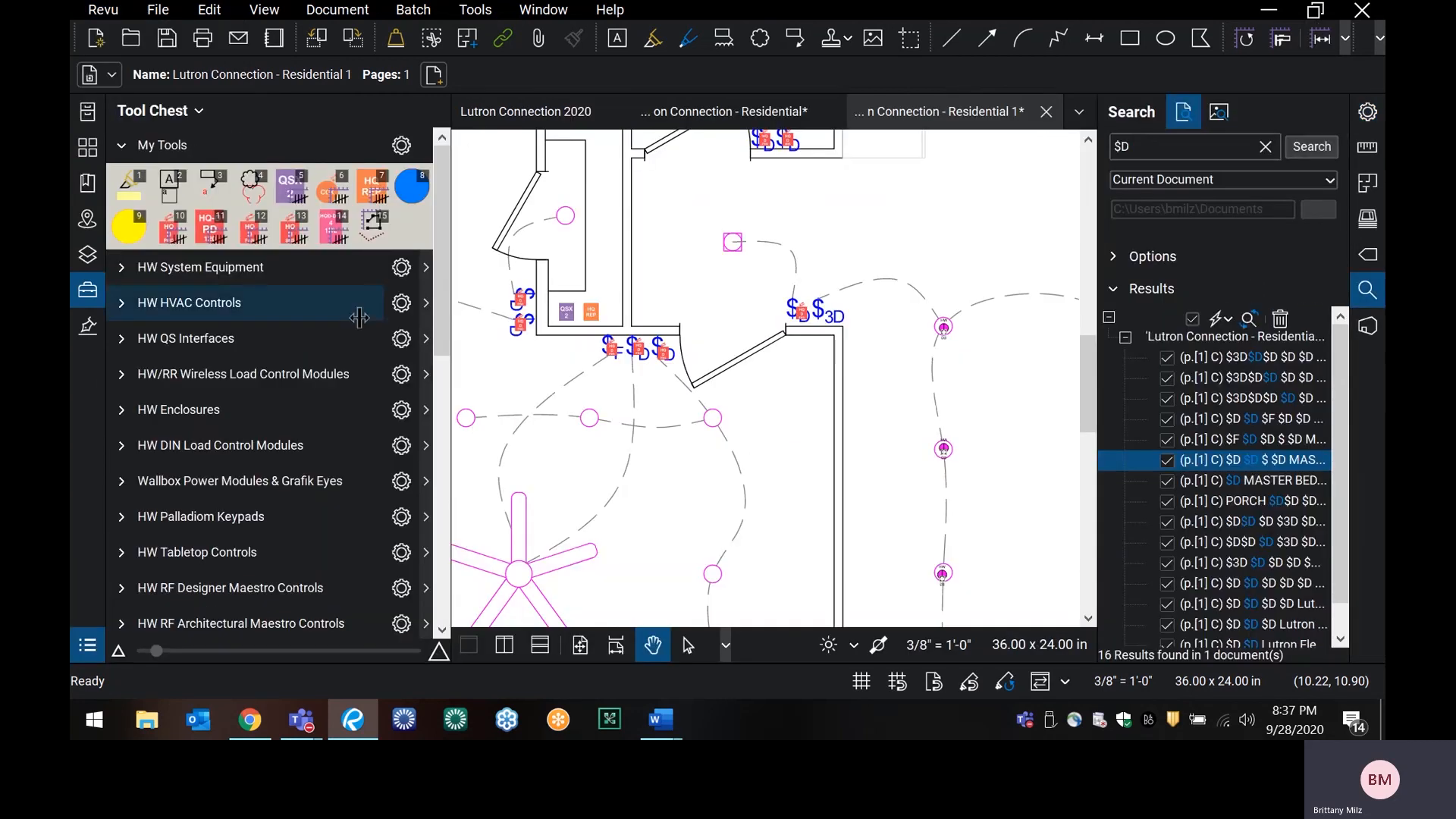
pyautogui.scroll(-2, 330, 412)
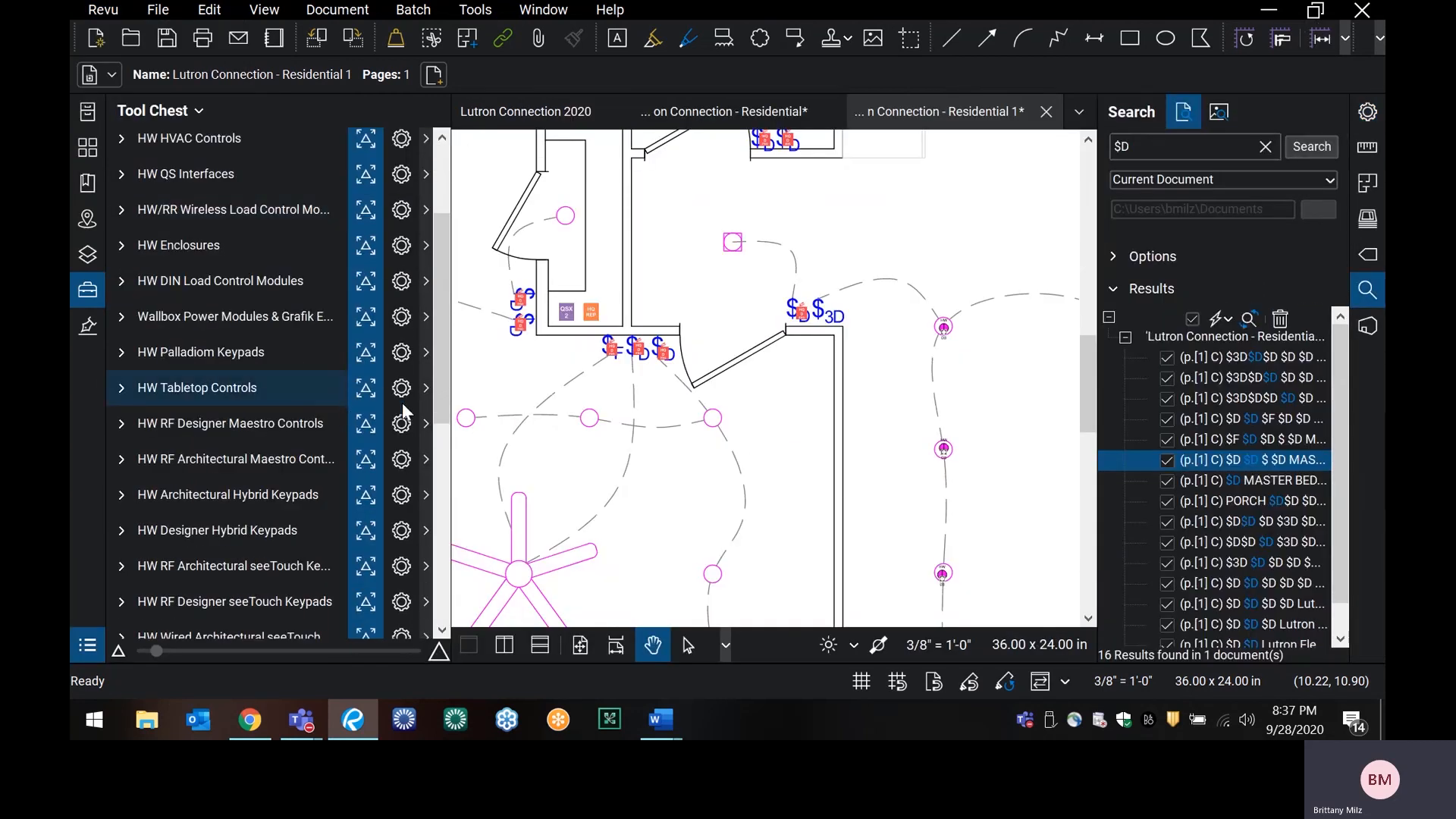
pyautogui.scroll(-5, 300, 581)
pyautogui.click(244, 620)
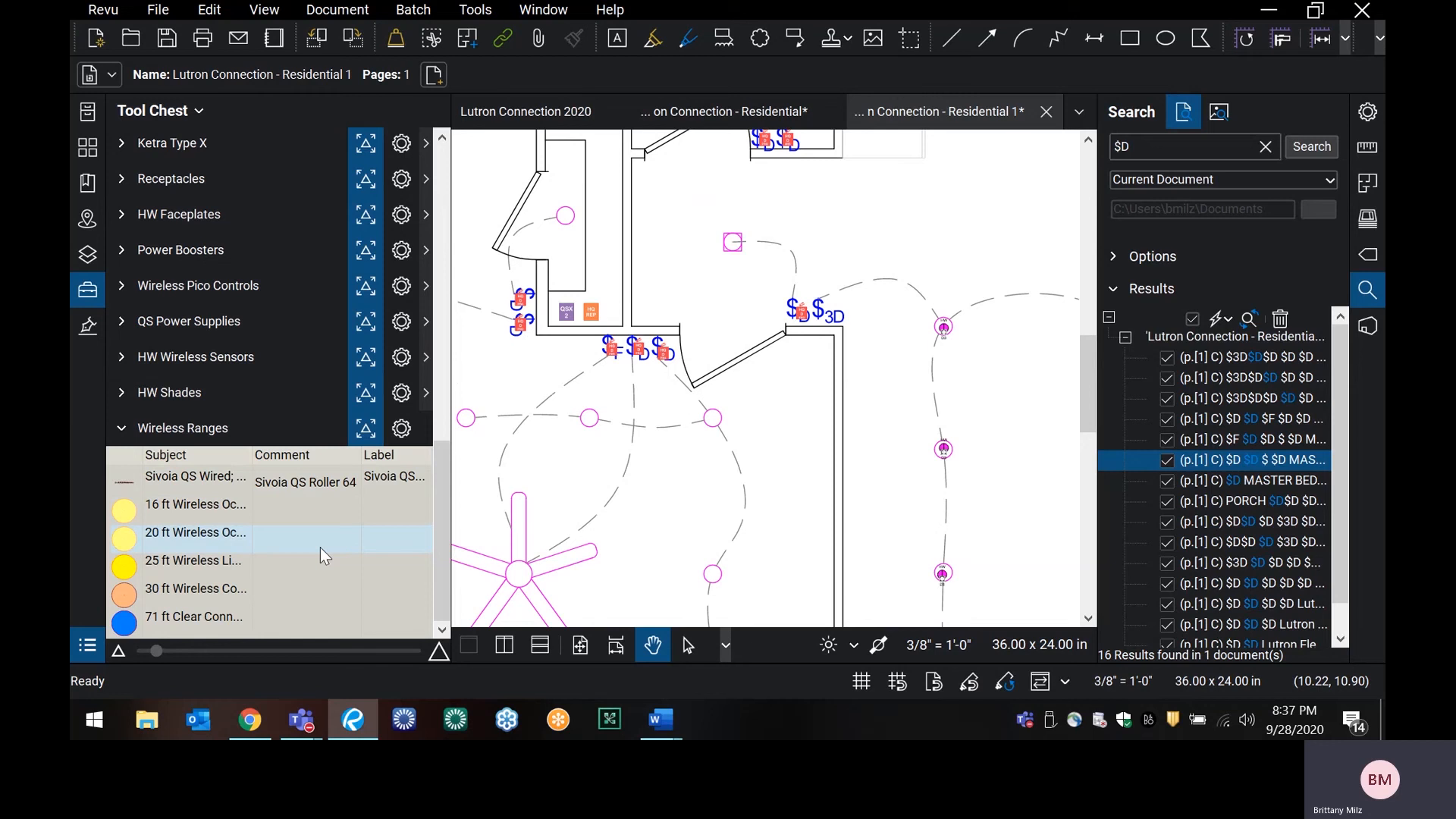
# - Place the 30 ft wireless range circle over the floor plan, centred near the kitchen peninsula, and enlarge the drawing area by hiding search and narrowing the tool chest
pyautogui.click(205, 592)
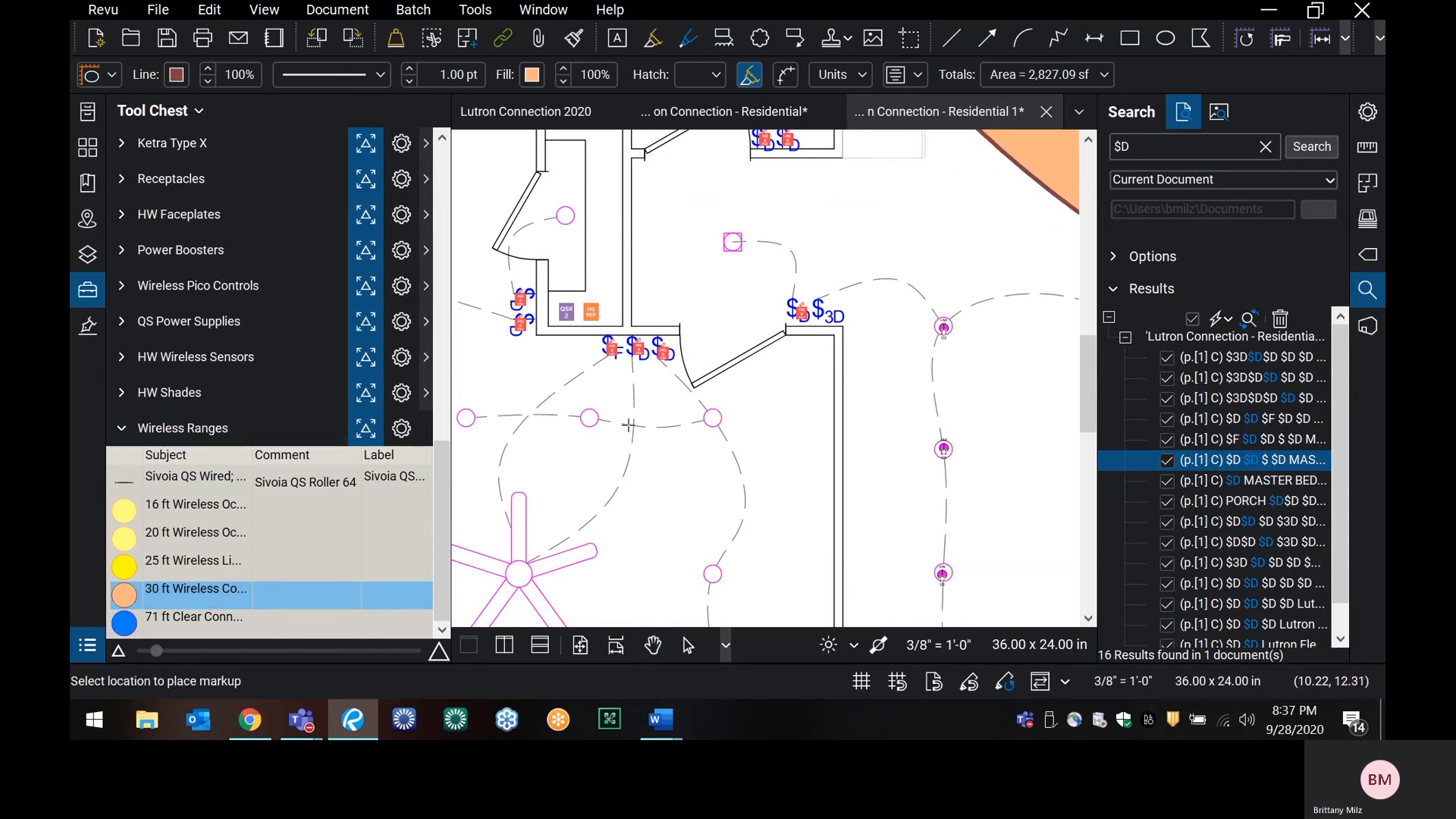
pyautogui.scroll(-5, 647, 488)
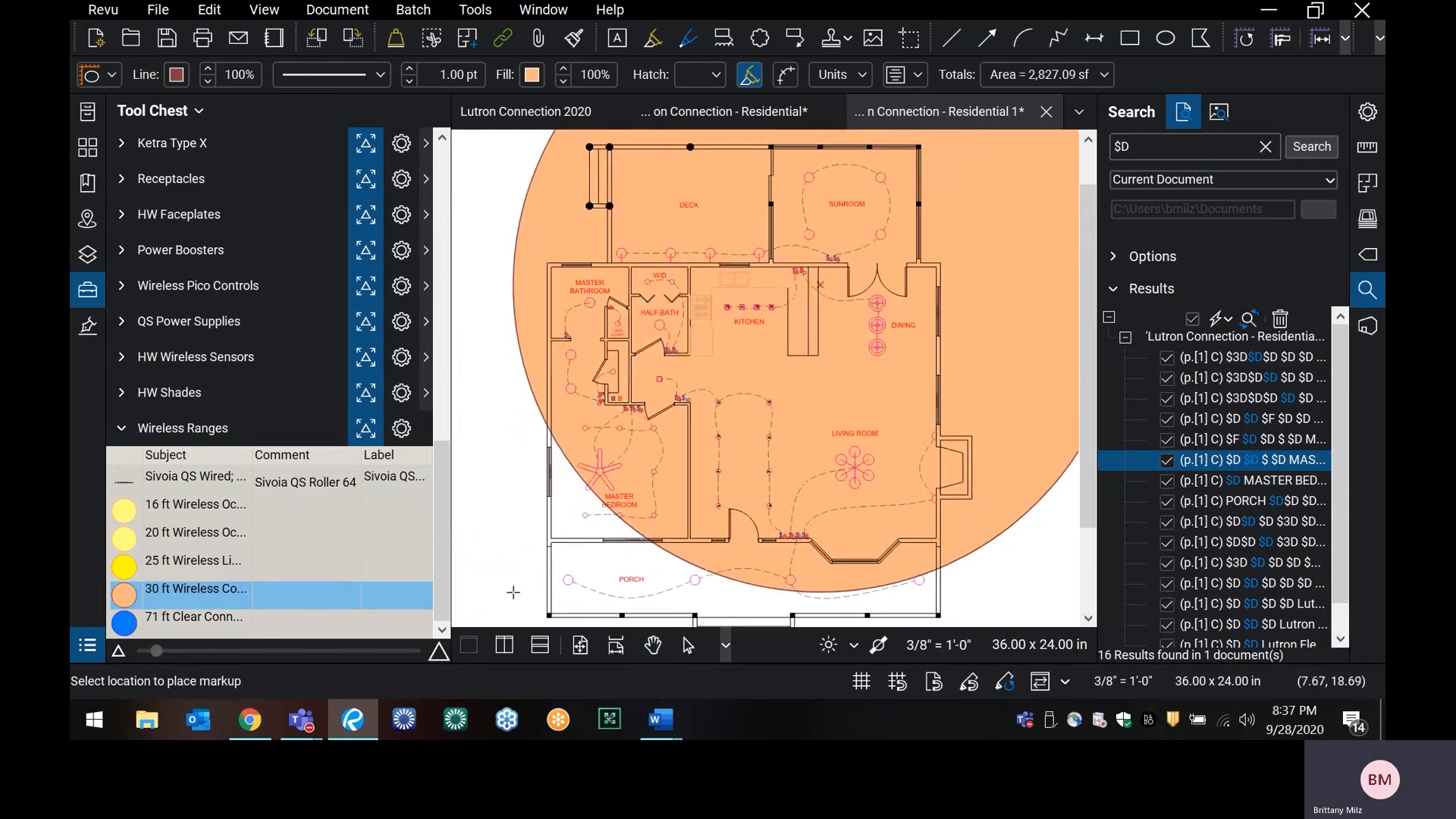
pyautogui.click(510, 593)
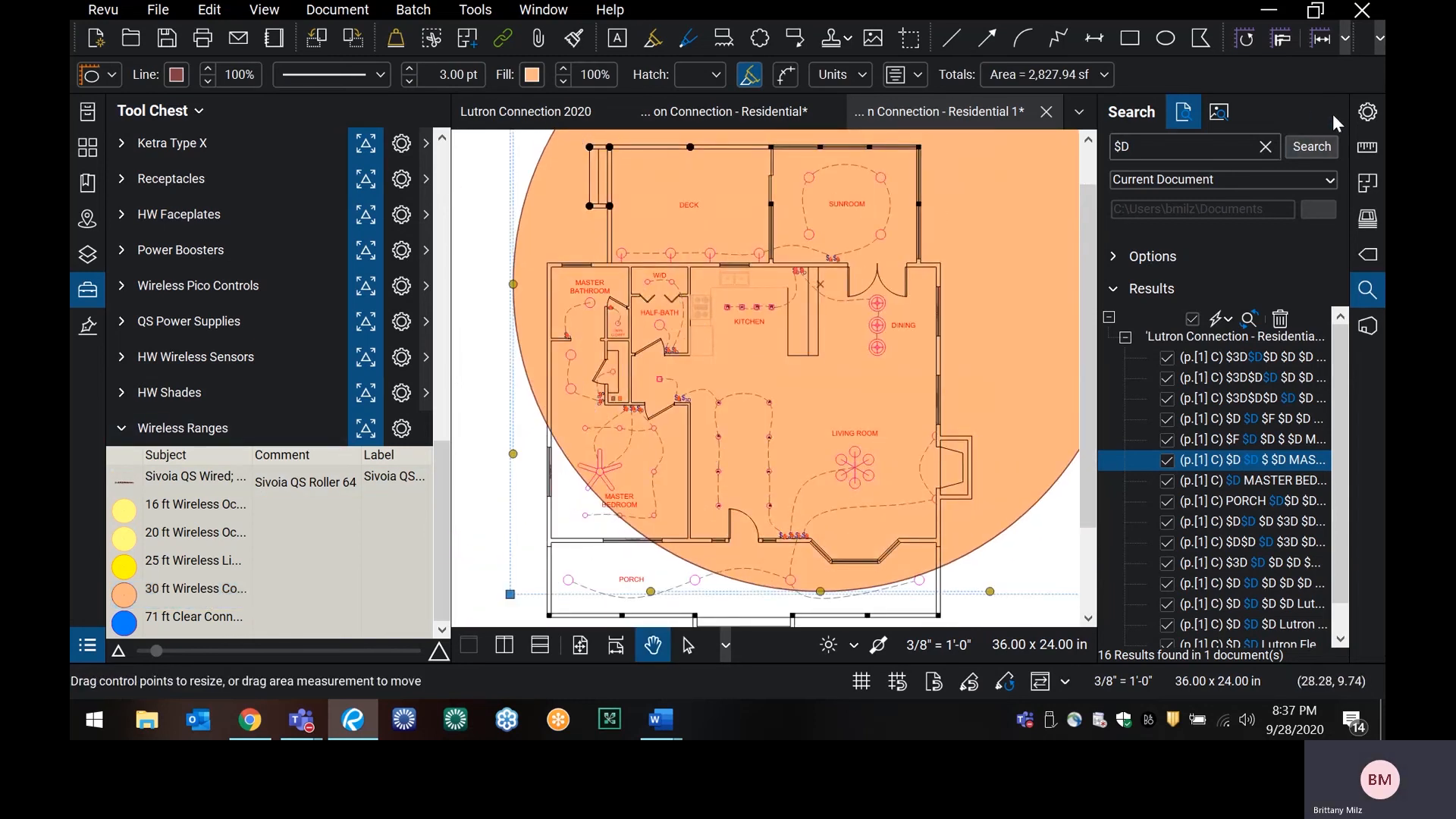
pyautogui.click(1374, 300)
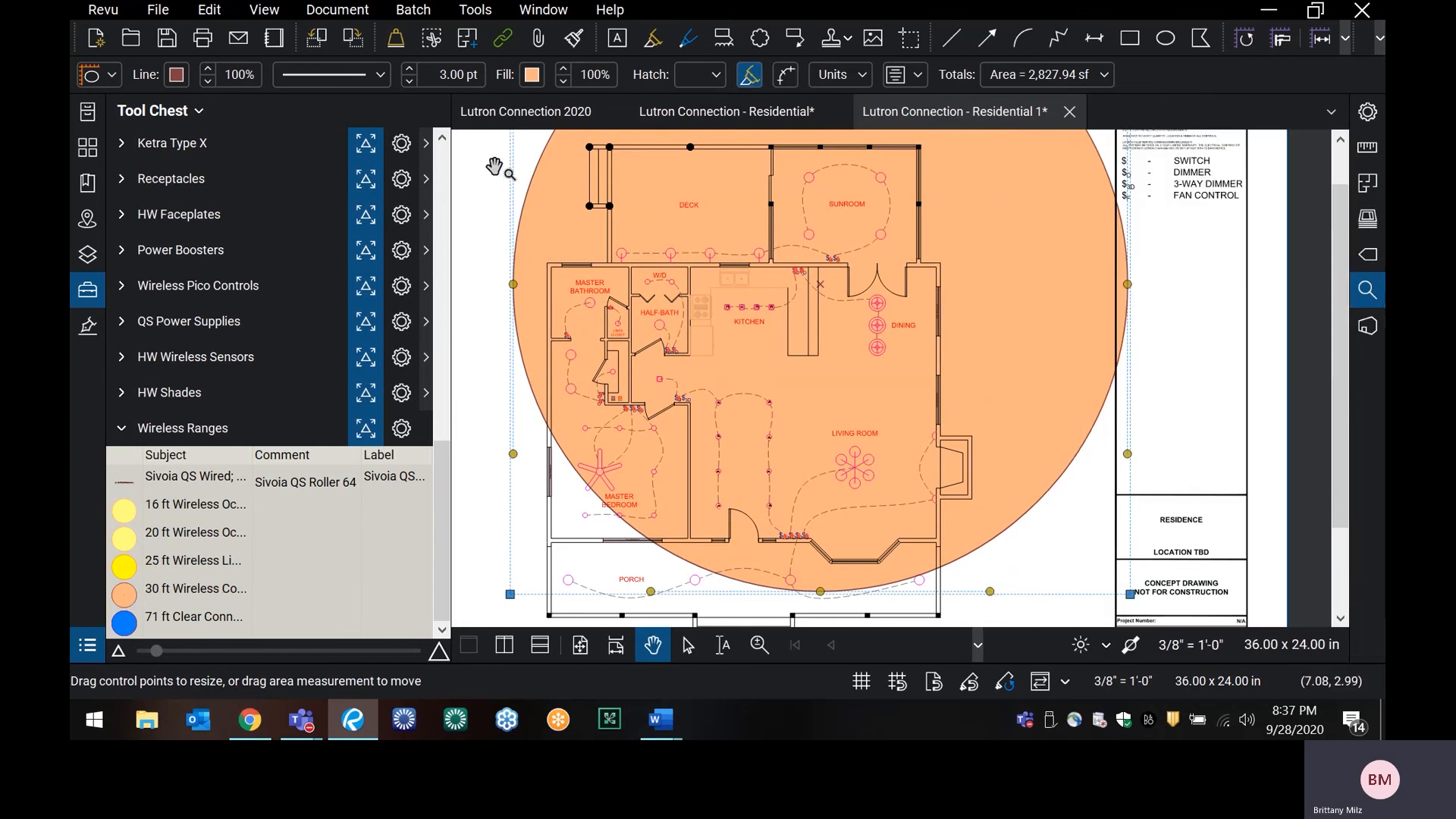
pyautogui.moveTo(451, 201); pyautogui.dragTo(184, 193)
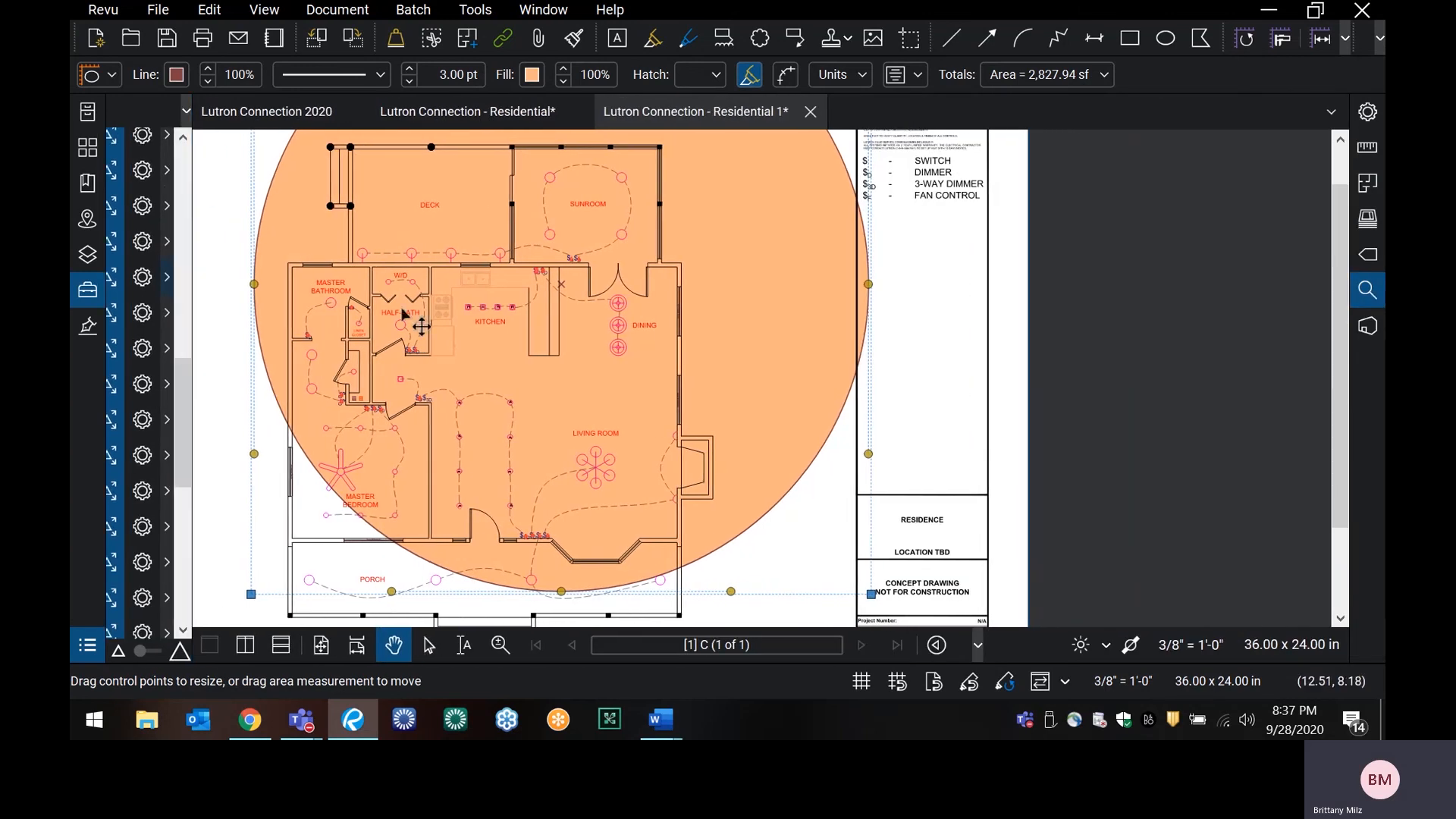
# - Move the 30 ft wireless range circle so it is centred on the orange device in the closet beside the master bedroom
pyautogui.scroll(3, 652, 353)
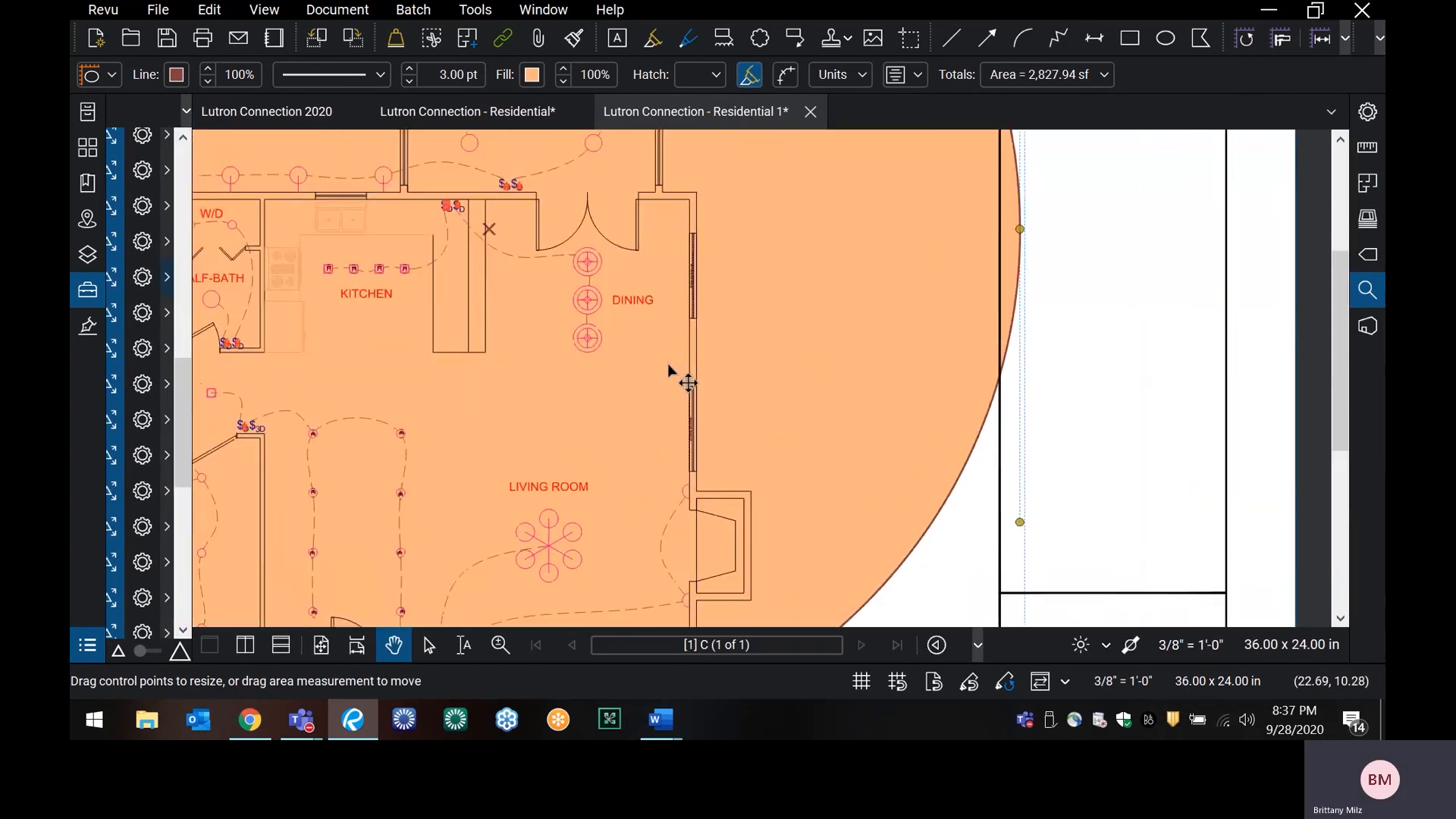
pyautogui.moveTo(1108, 458)
pyautogui.mouseDown()
pyautogui.moveTo(1228, 399)
pyautogui.moveTo(1345, 376)
pyautogui.moveTo(1384, 608)
pyautogui.mouseUp()
pyautogui.moveTo(885, 337)
pyautogui.mouseDown()
pyautogui.moveTo(721, 227)
pyautogui.moveTo(270, 162)
pyautogui.mouseUp()
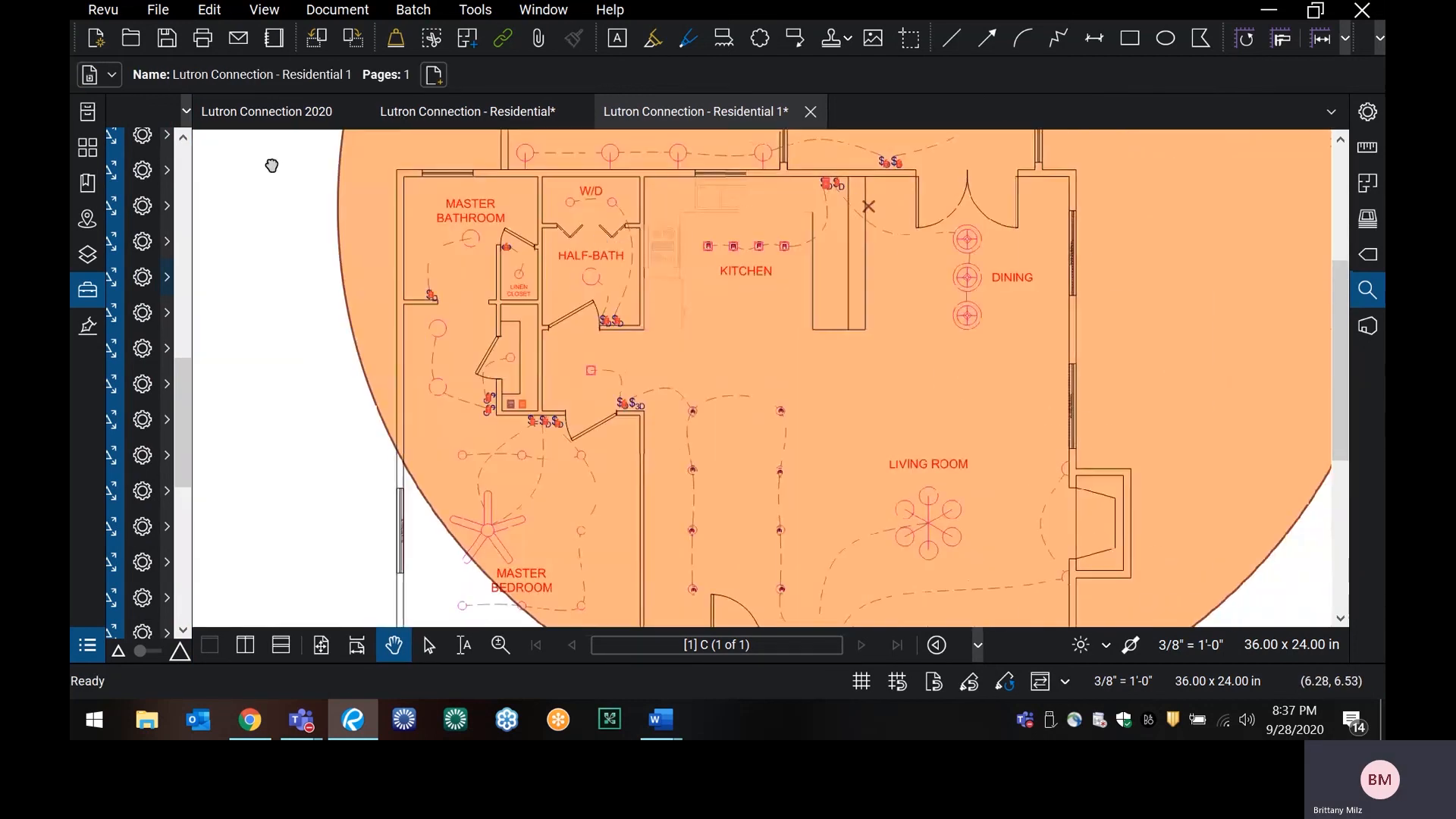
pyautogui.click(912, 216)
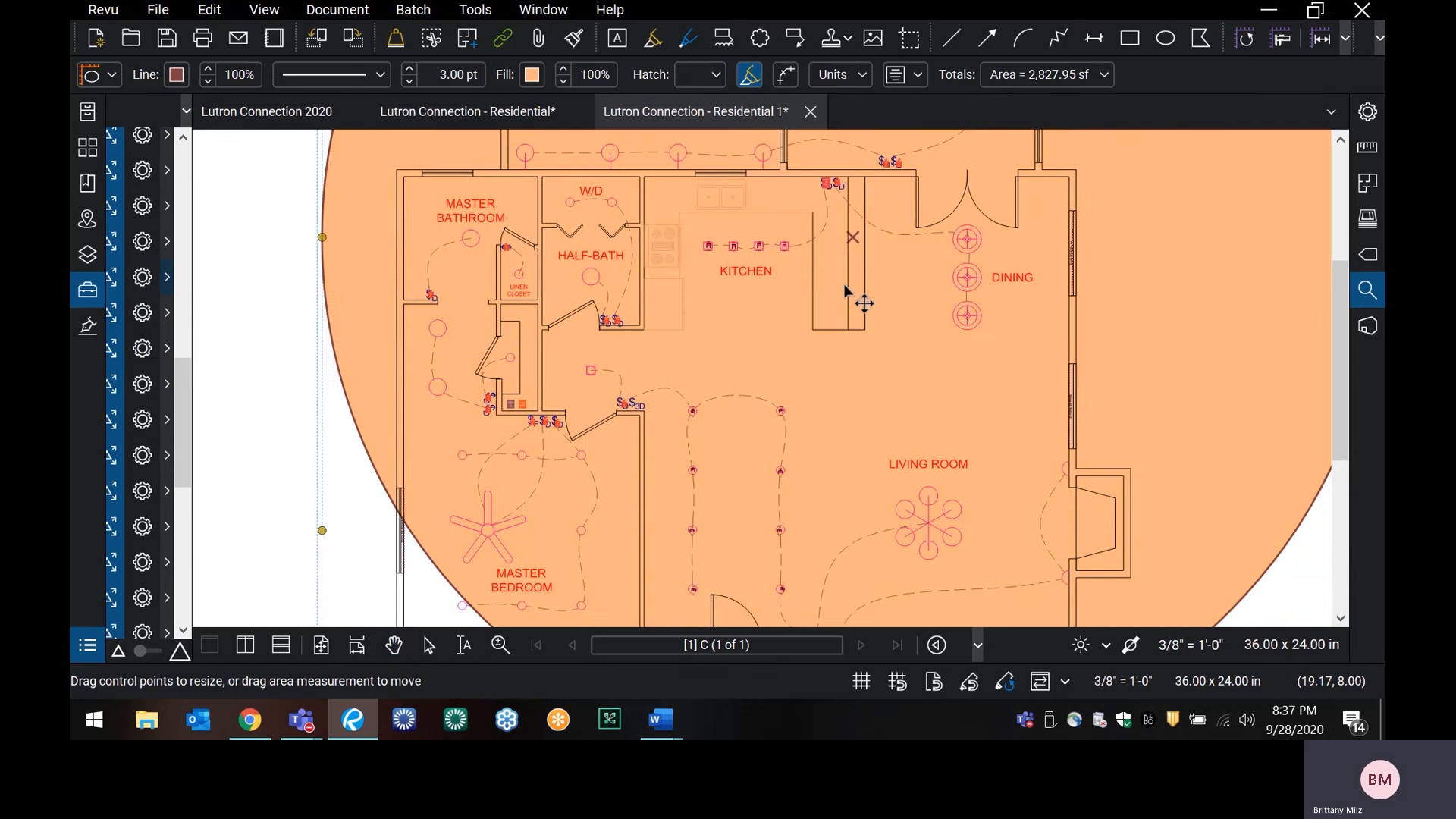
pyautogui.moveTo(851, 294); pyautogui.dragTo(553, 410)
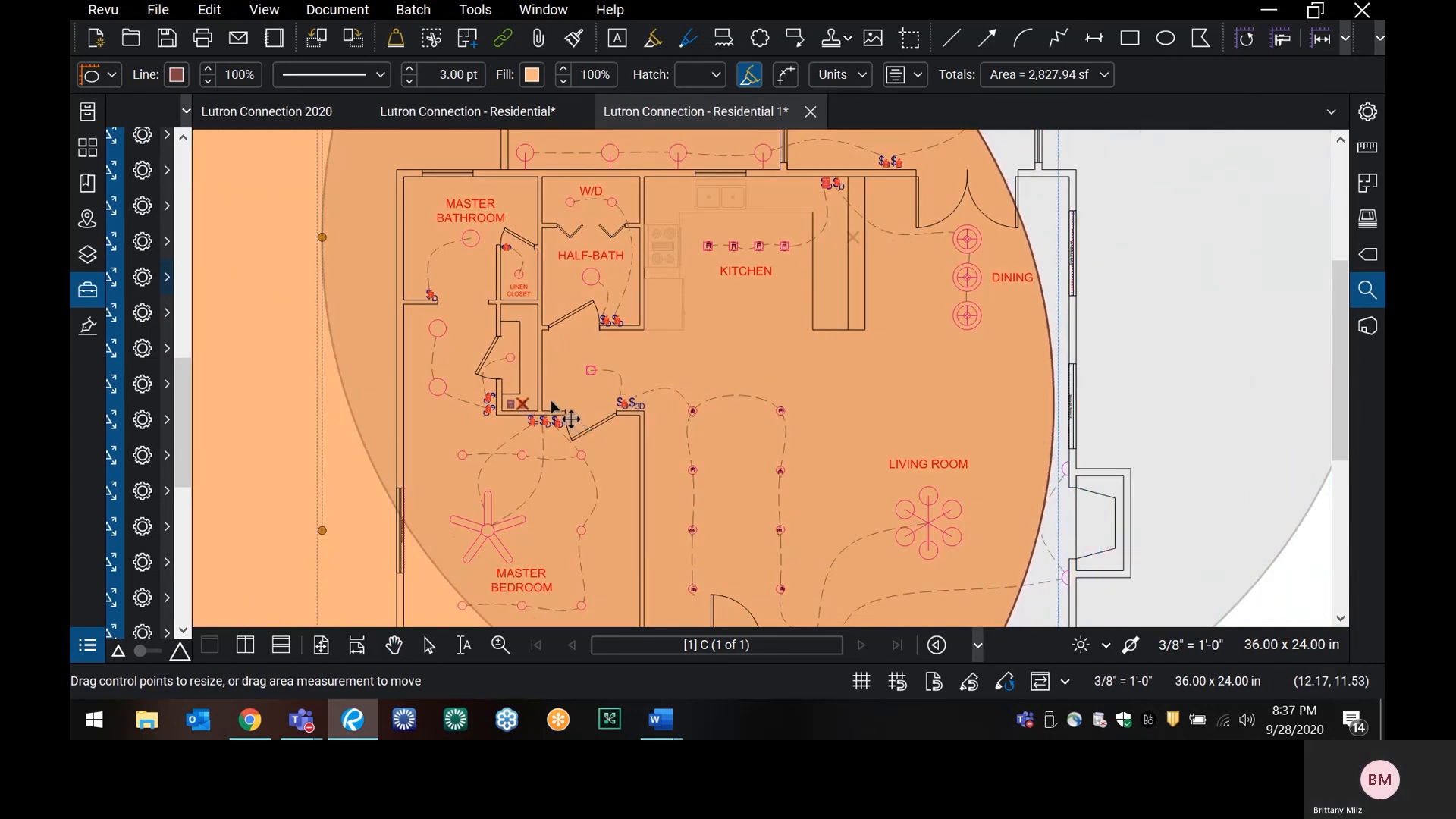
pyautogui.press('Escape')
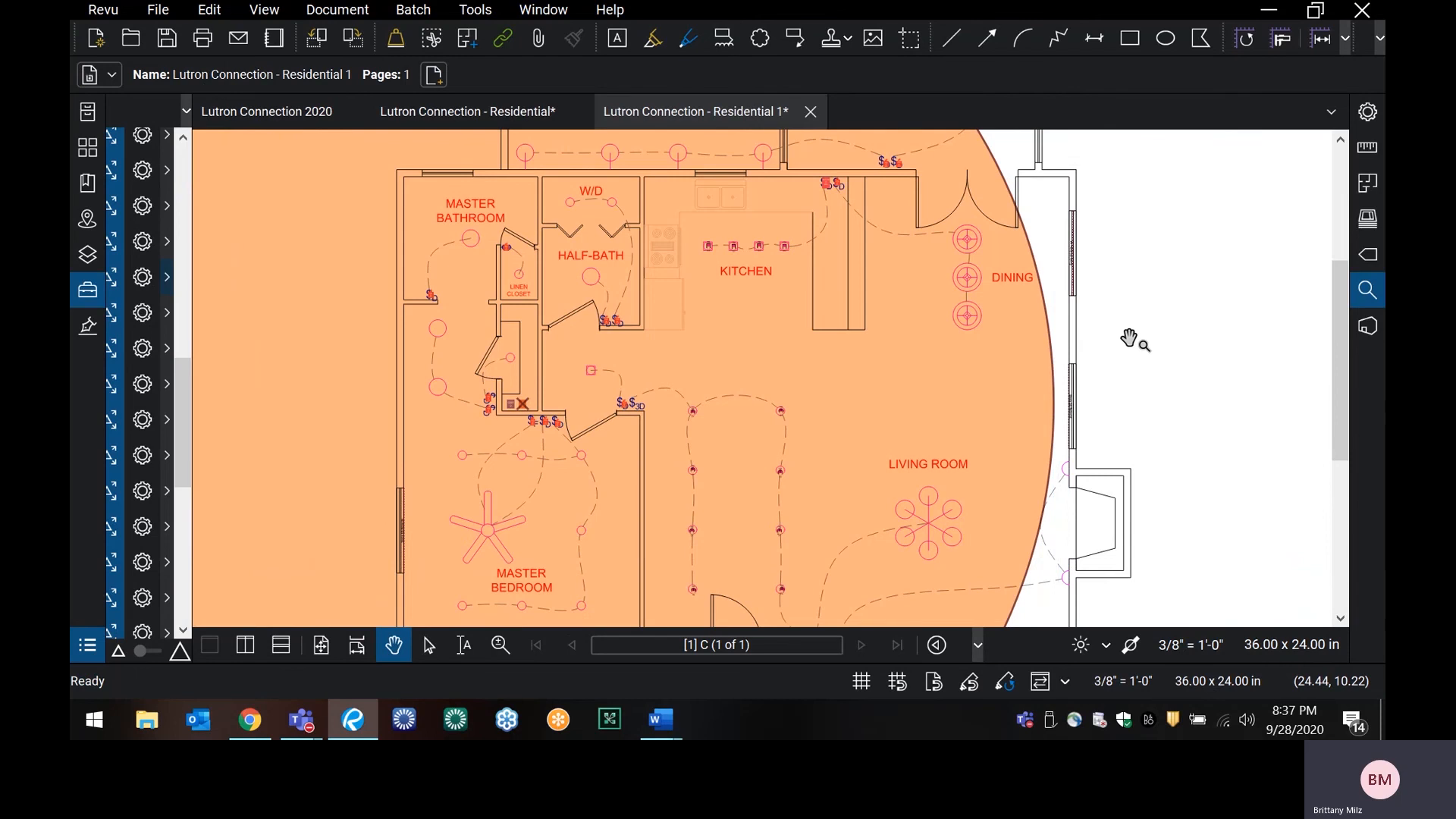
pyautogui.scroll(-3, 1129, 340)
pyautogui.moveTo(1189, 341); pyautogui.dragTo(909, 356)
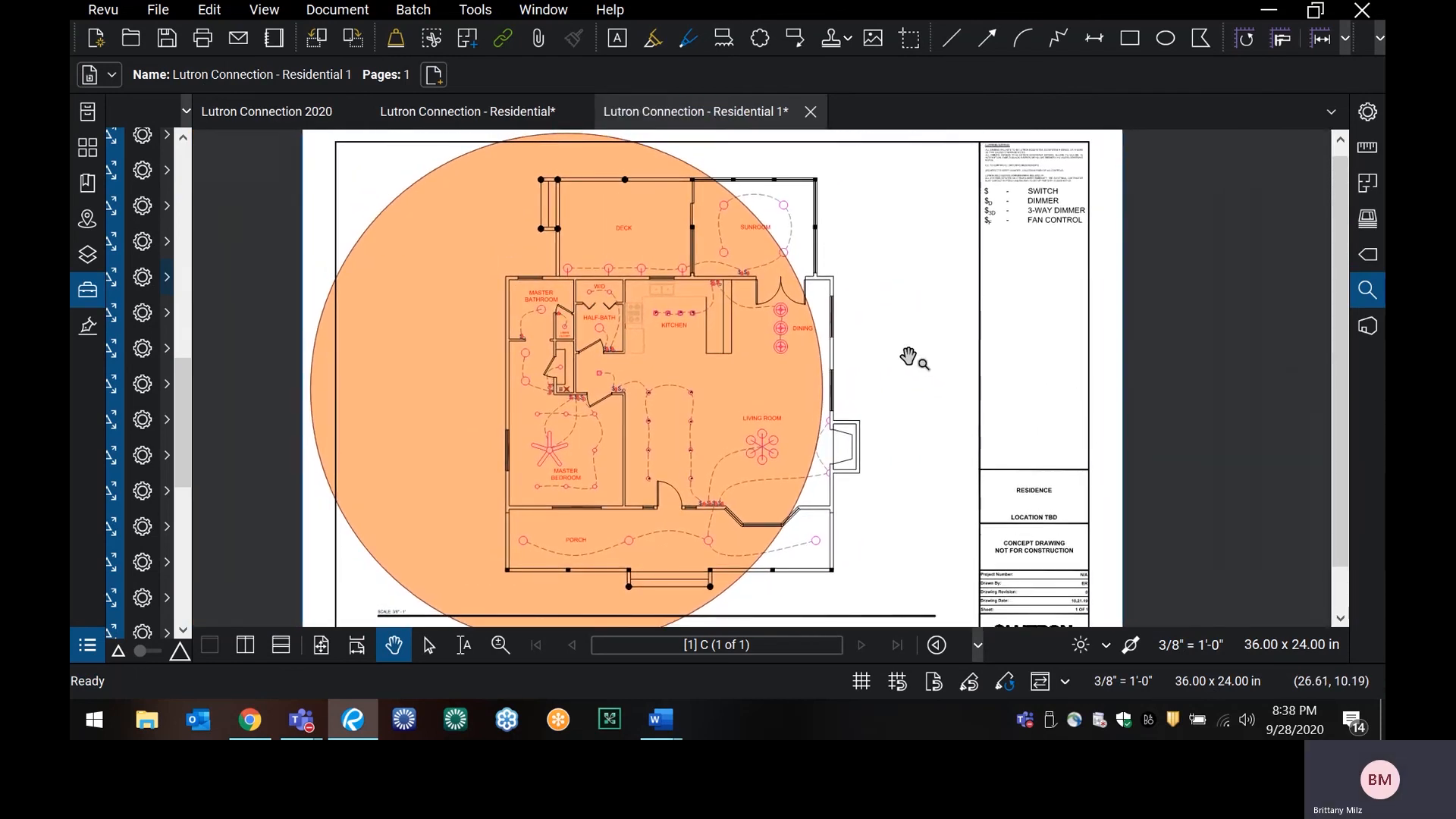
pyautogui.scroll(1, 909, 356)
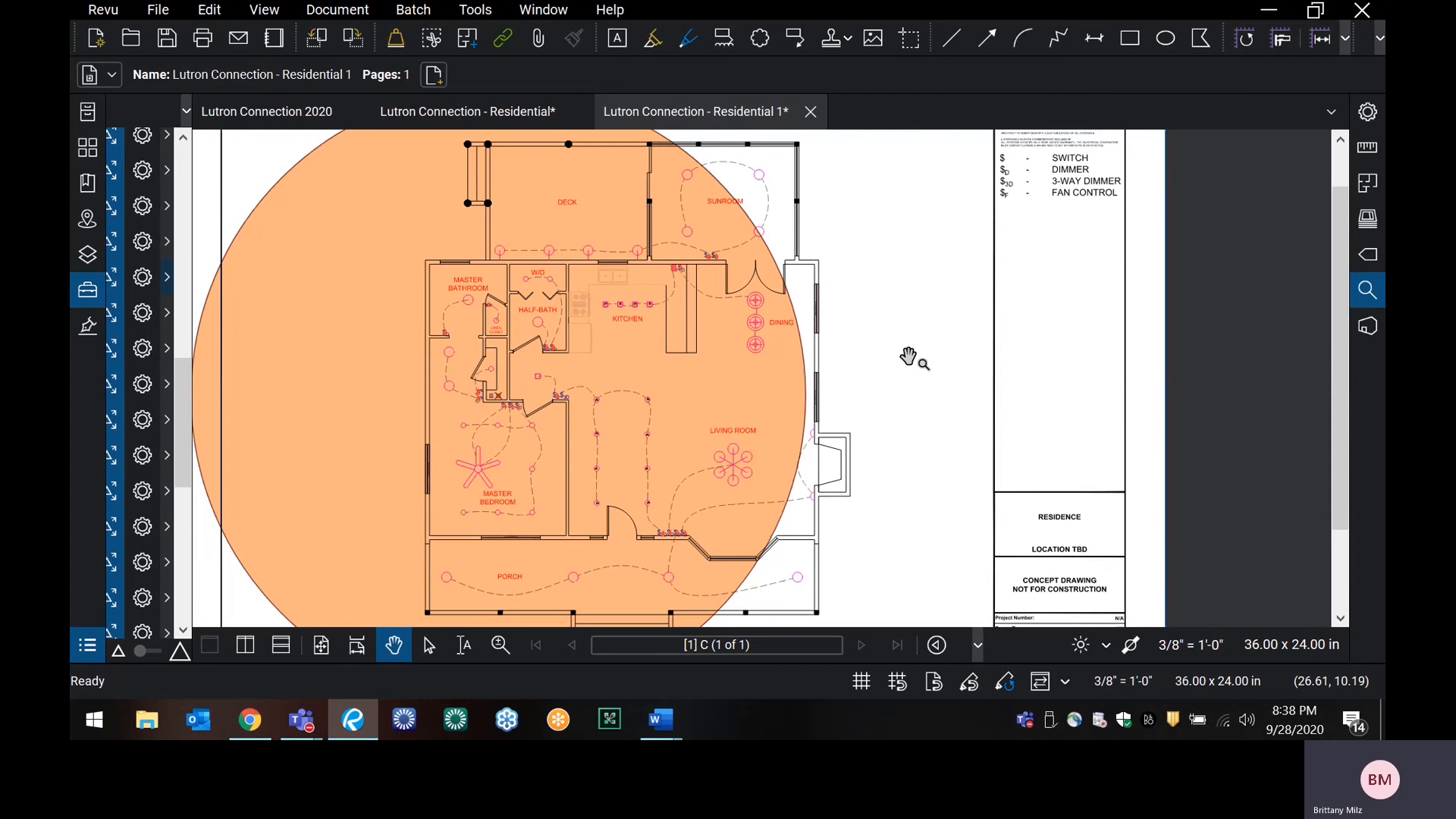
pyautogui.moveTo(908, 356)
pyautogui.mouseDown()
pyautogui.moveTo(1052, 354)
pyautogui.moveTo(1059, 334)
pyautogui.mouseUp()
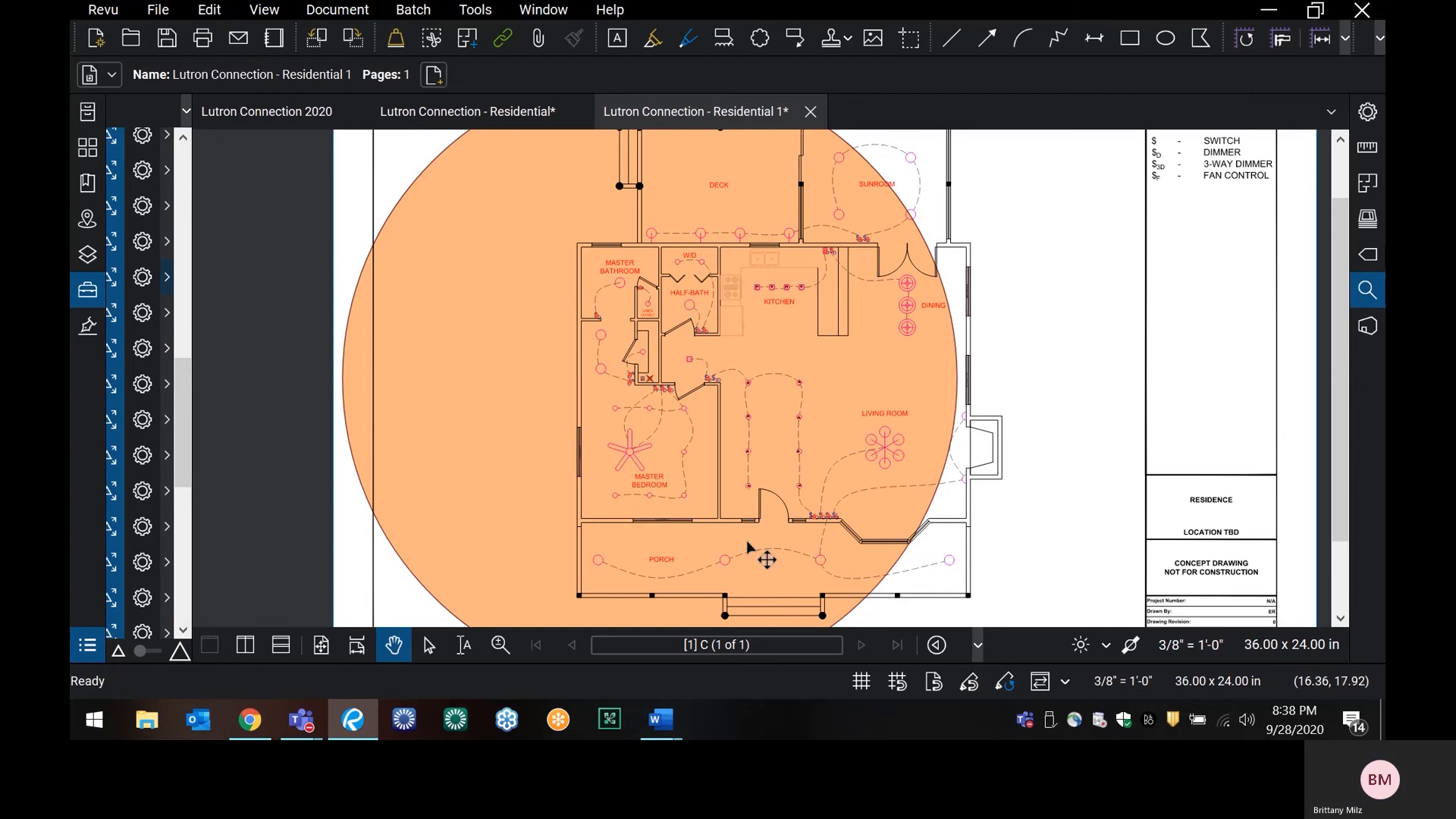
# - Delete the orange 30 ft wireless range circle from the floor plan
pyautogui.click(854, 355)
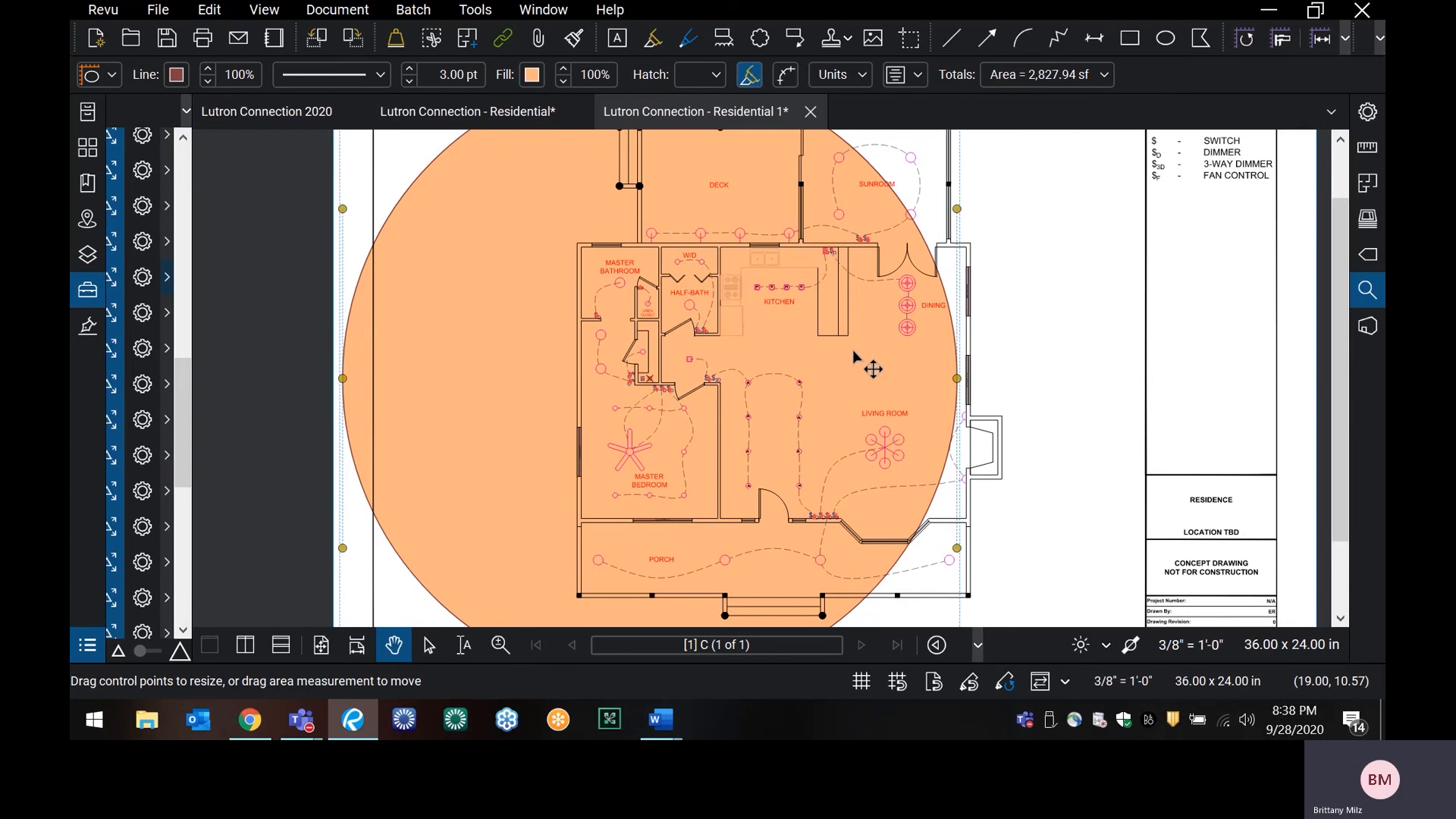
pyautogui.press('Delete')
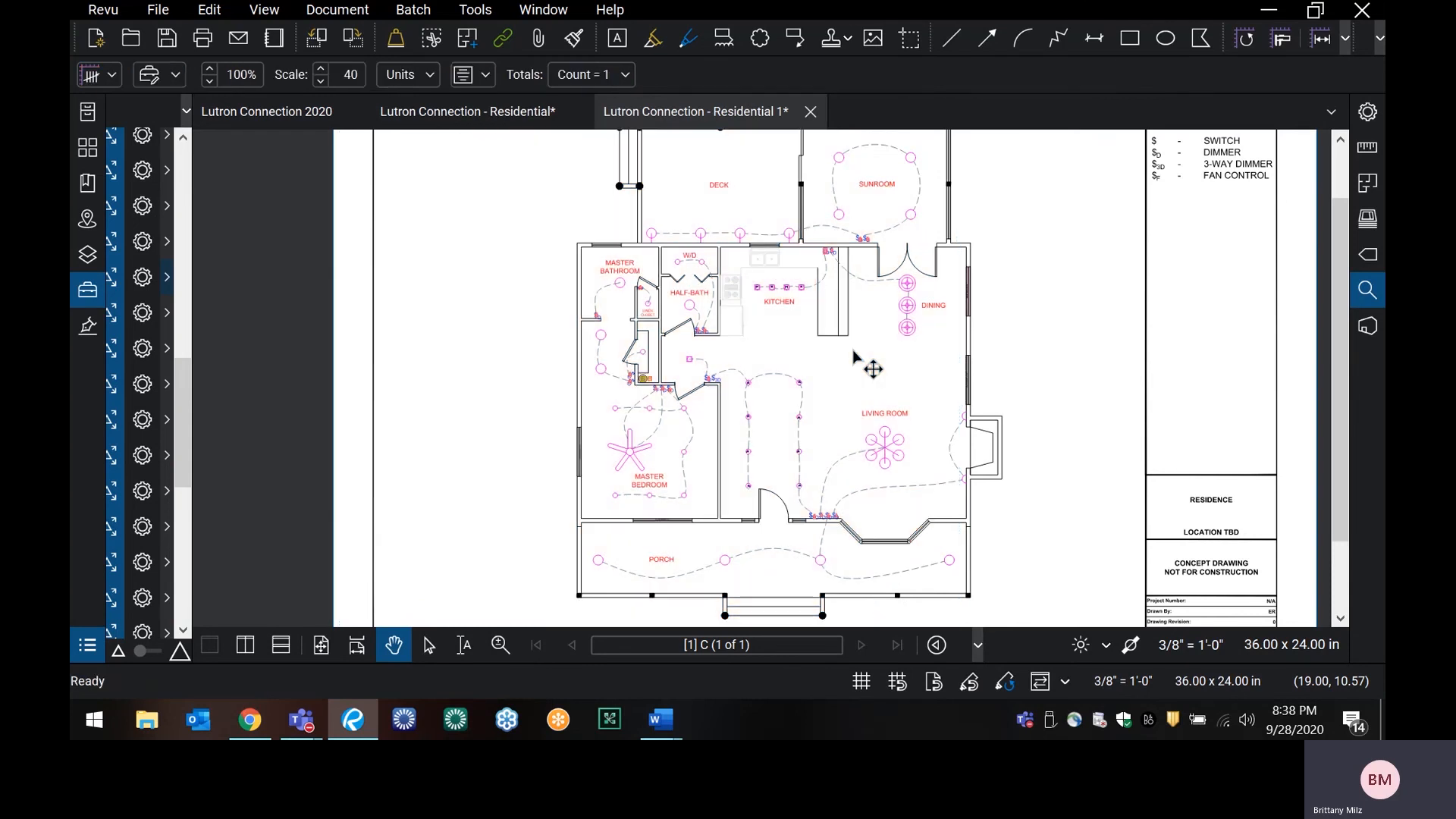
pyautogui.click(755, 384)
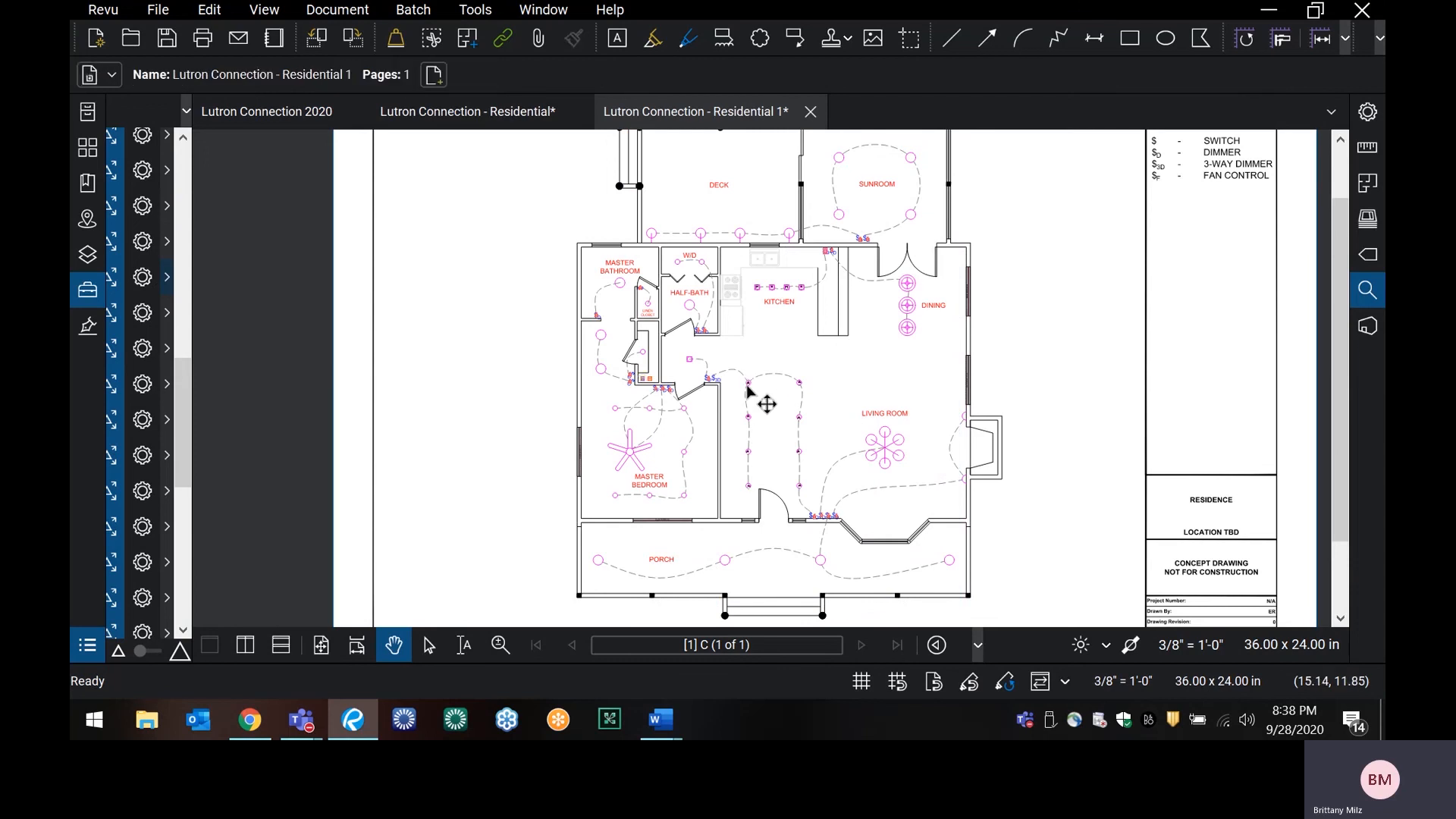
# - Widen the tool chest and place the round orange device from My Tools near the lower end of the wall between master bedroom and living room
pyautogui.scroll(5, 747, 389)
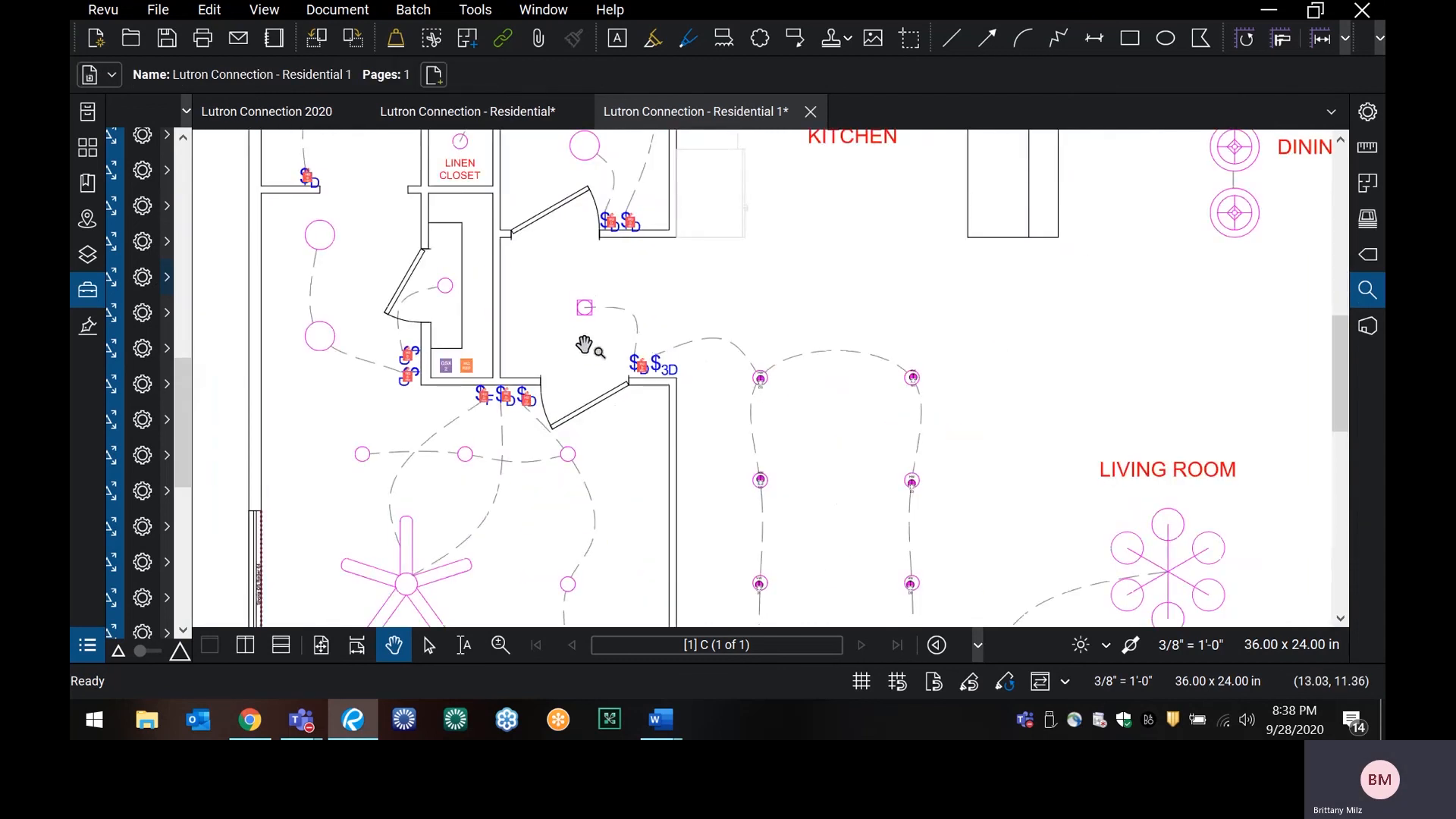
pyautogui.moveTo(584, 345)
pyautogui.mouseDown()
pyautogui.moveTo(633, 347)
pyautogui.moveTo(702, 305)
pyautogui.moveTo(692, 283)
pyautogui.mouseUp()
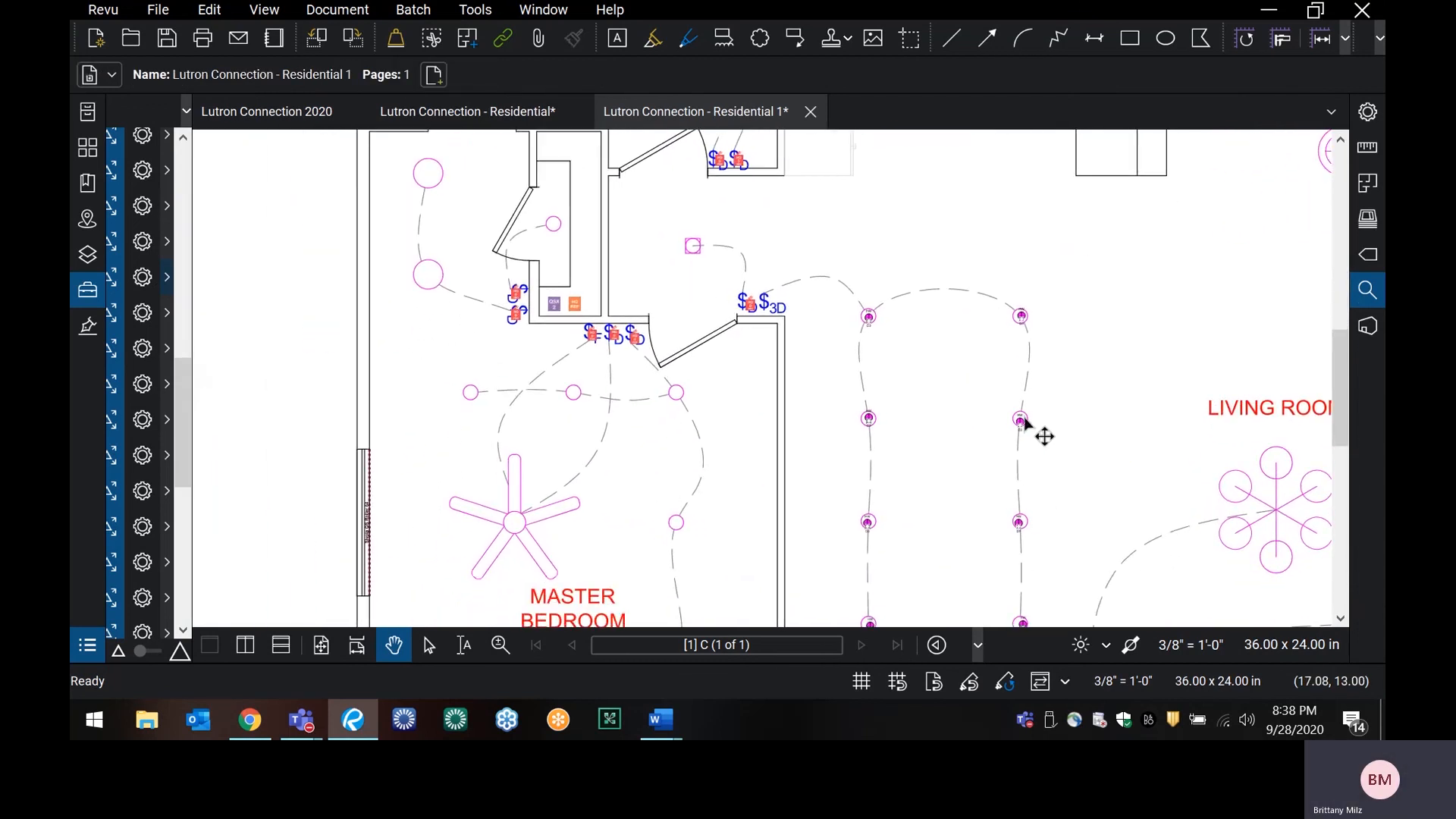
pyautogui.scroll(3, 1024, 424)
pyautogui.moveTo(1186, 417); pyautogui.dragTo(1104, 325)
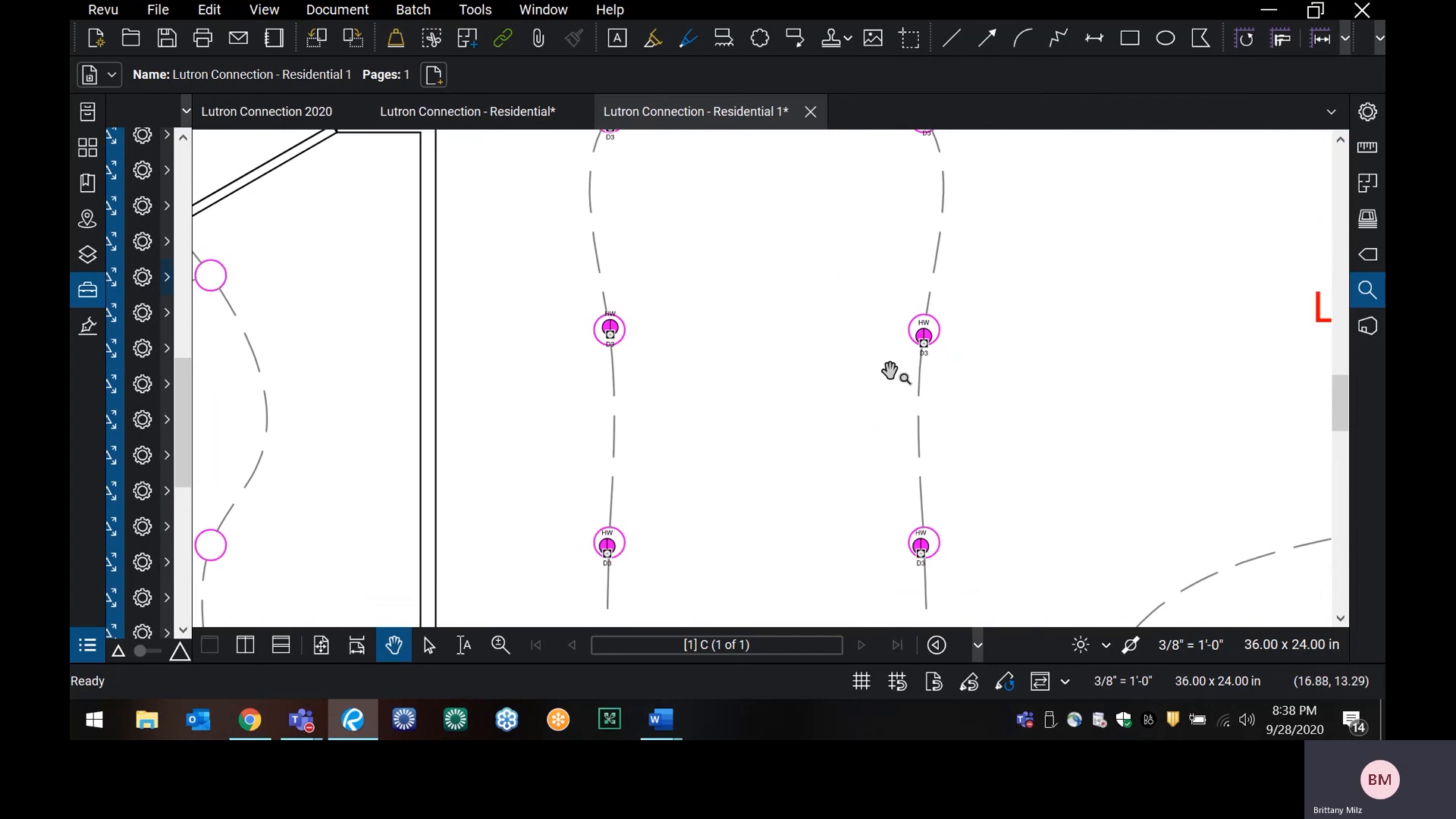
pyautogui.scroll(-3, 1063, 503)
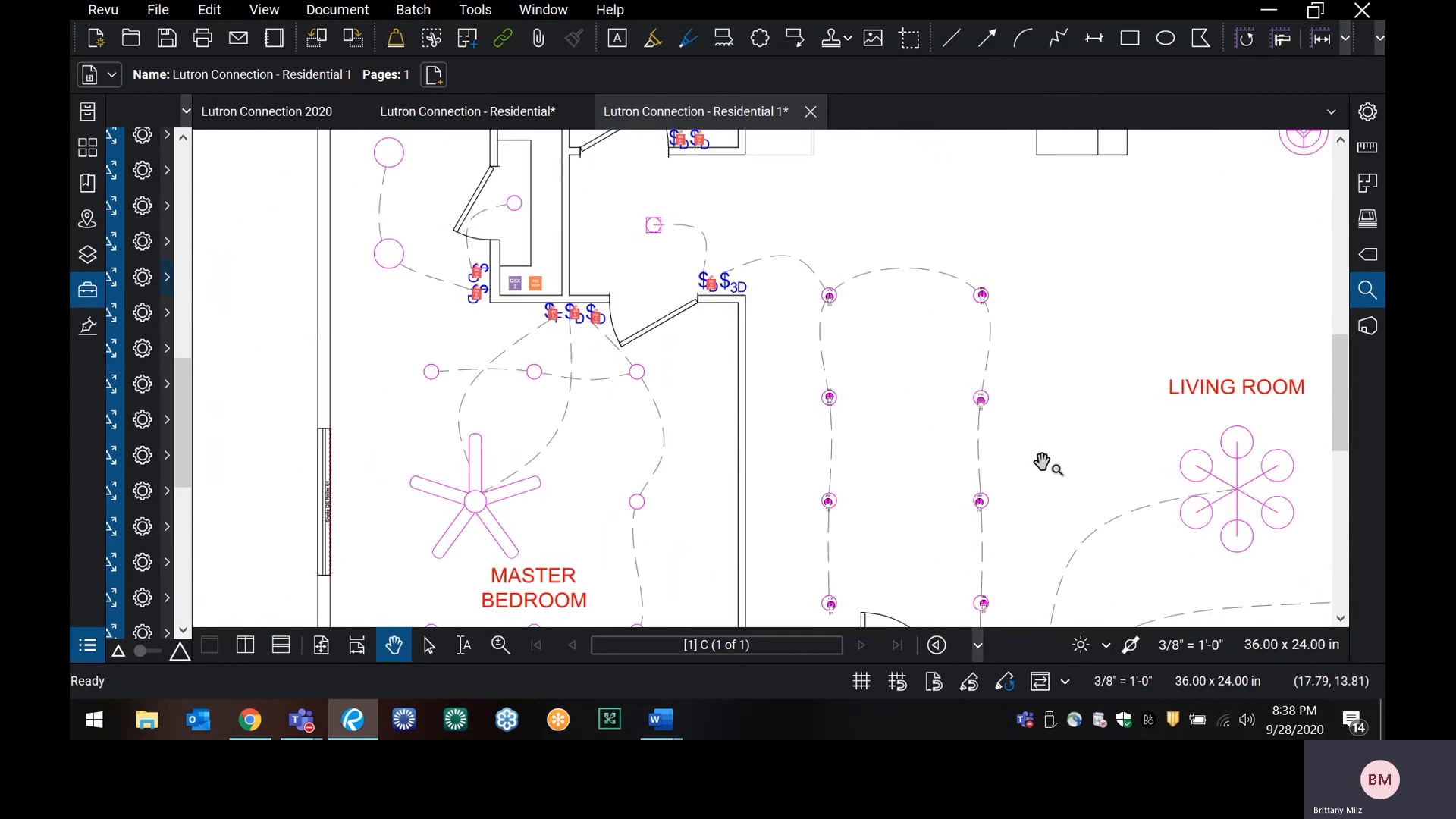
pyautogui.moveTo(1049, 399); pyautogui.dragTo(955, 351)
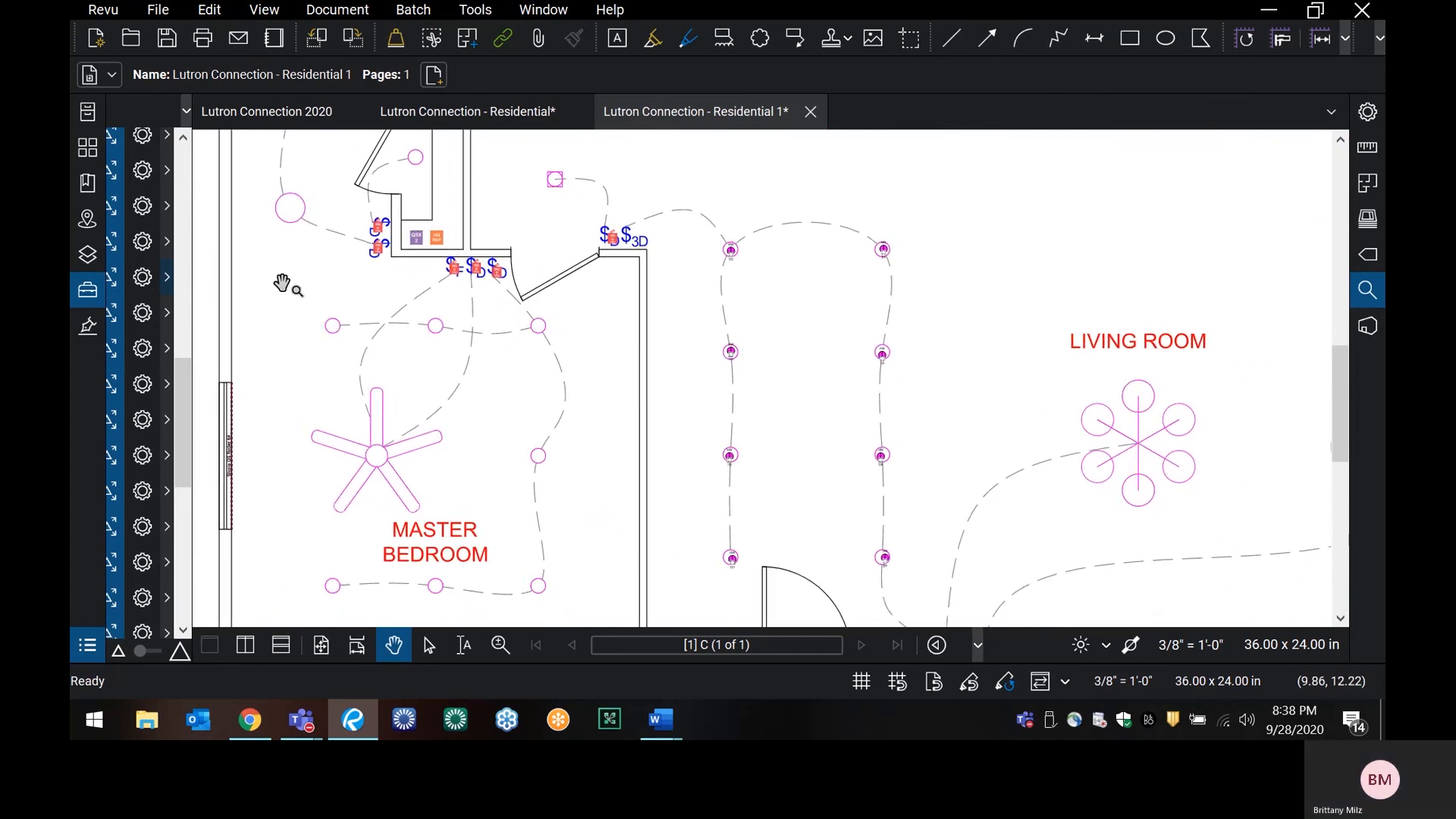
pyautogui.moveTo(191, 187); pyautogui.dragTo(485, 233)
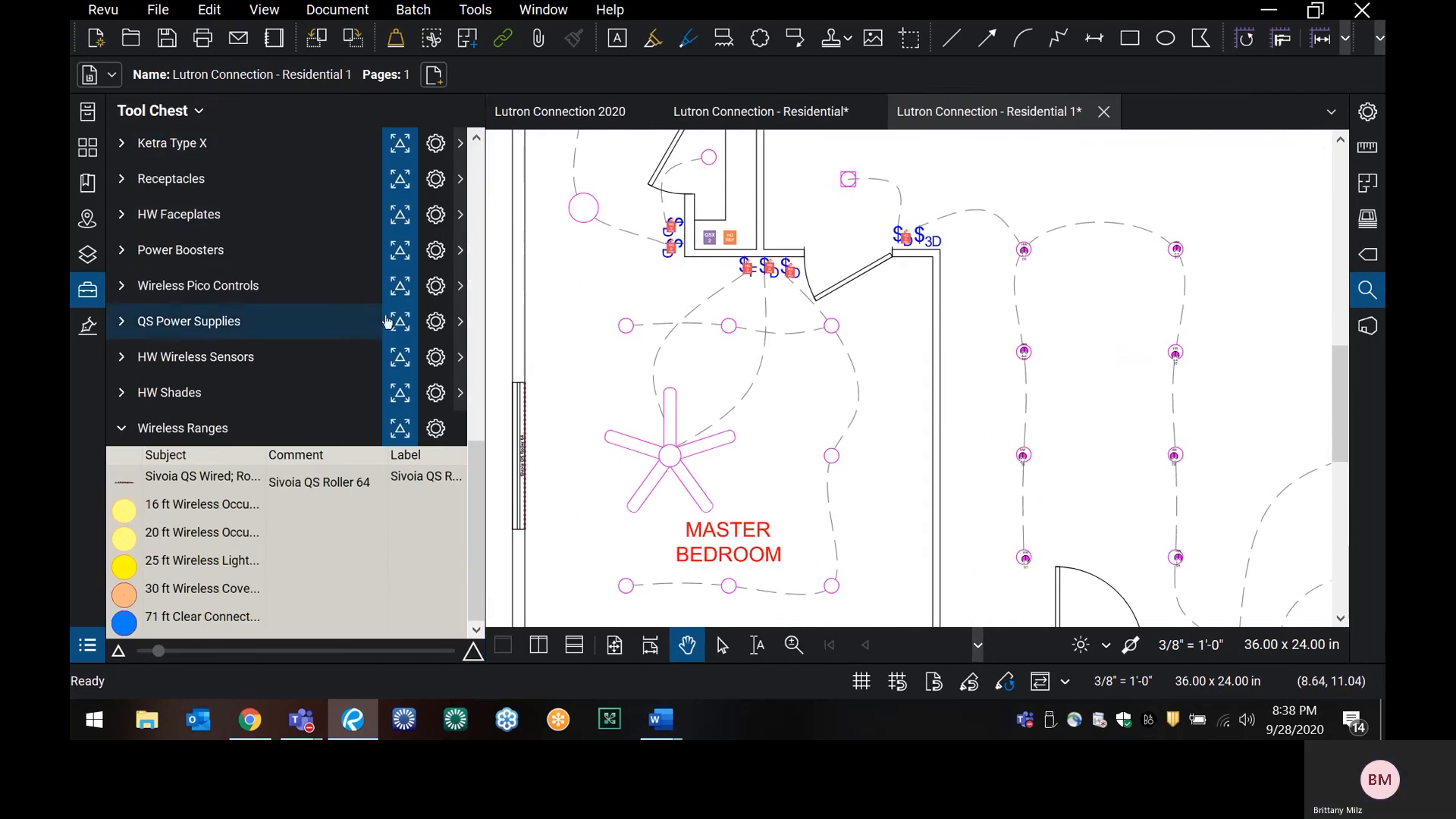
pyautogui.scroll(10, 409, 319)
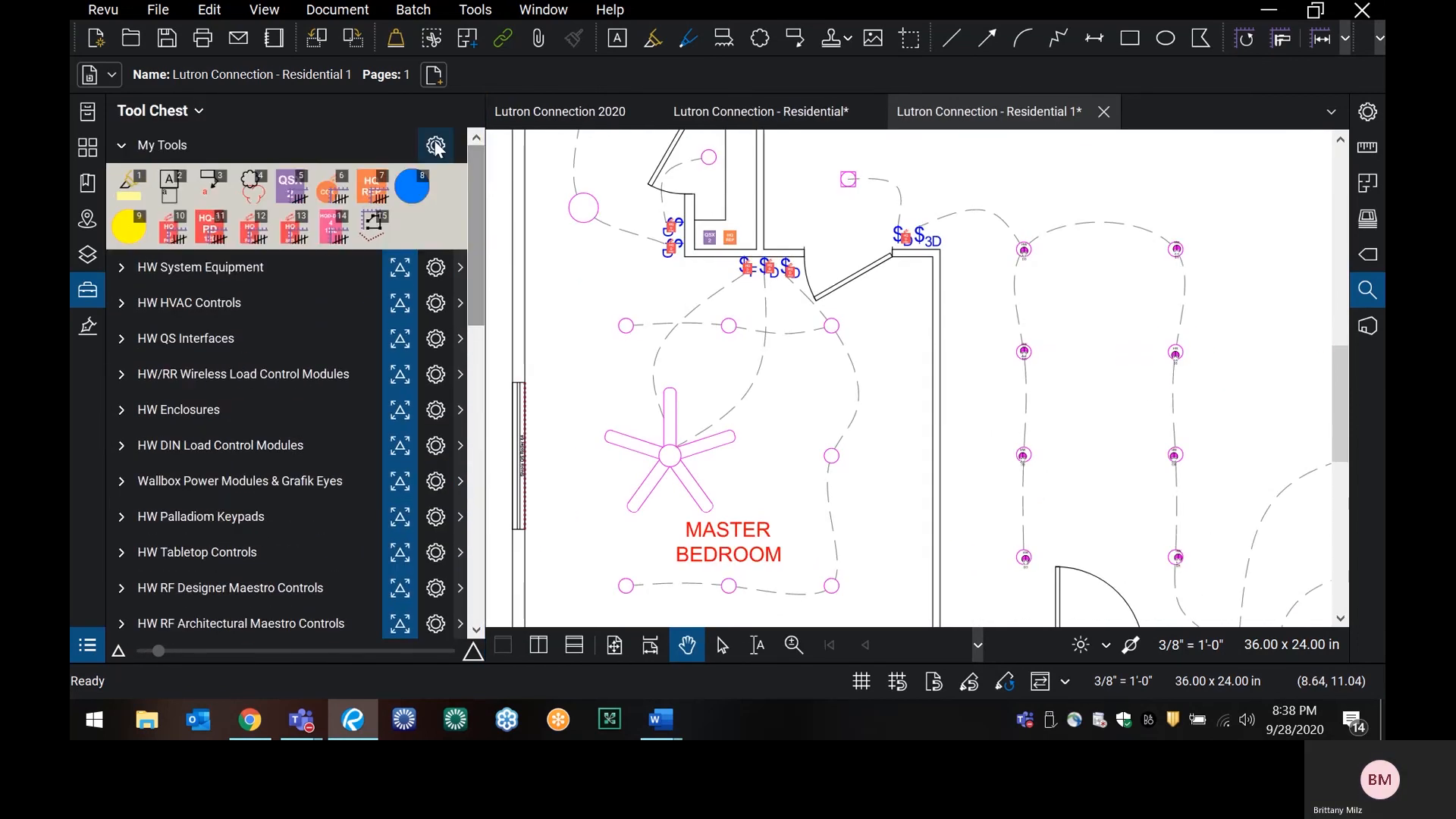
pyautogui.click(337, 198)
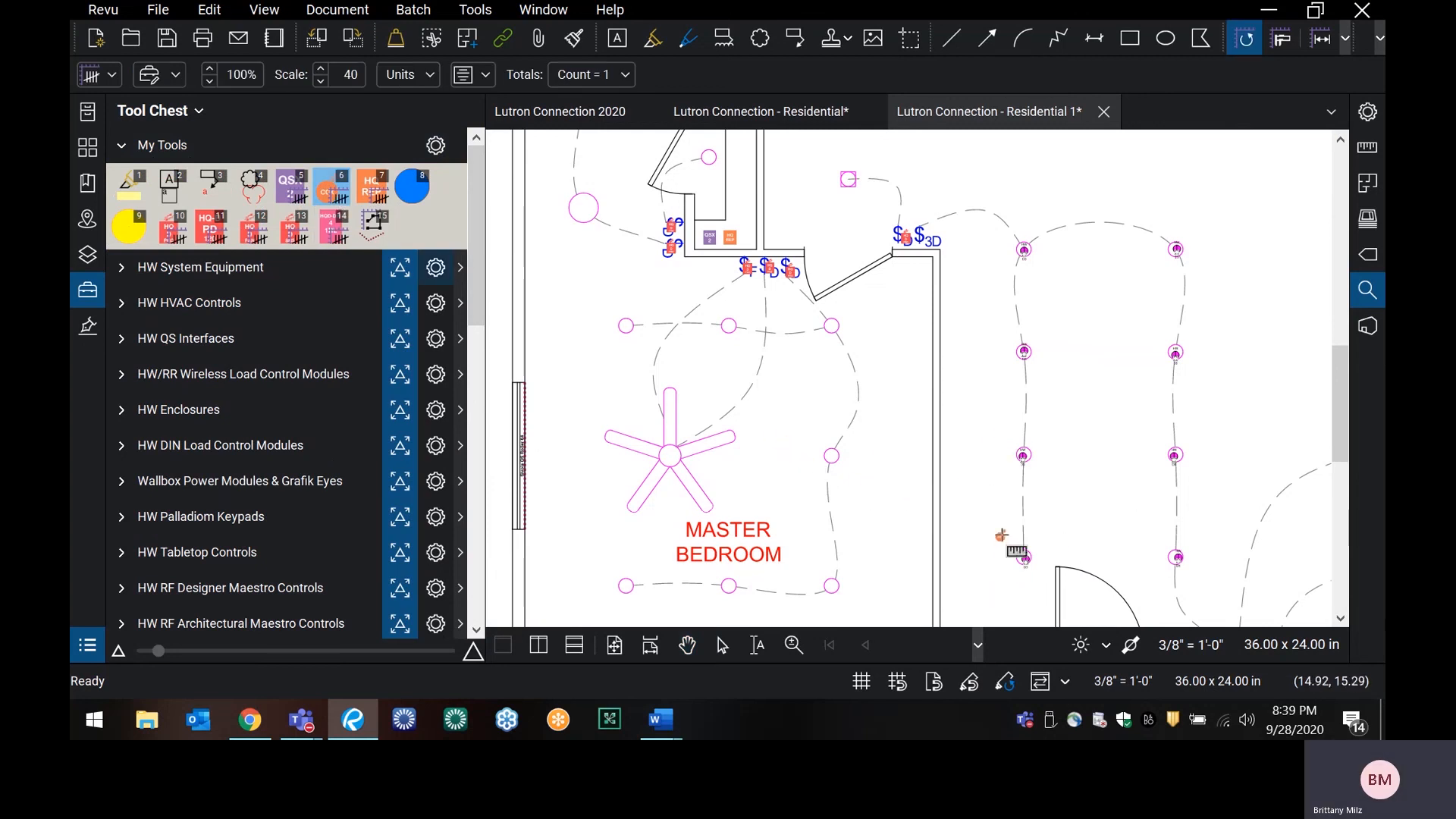
pyautogui.scroll(-1, 1002, 533)
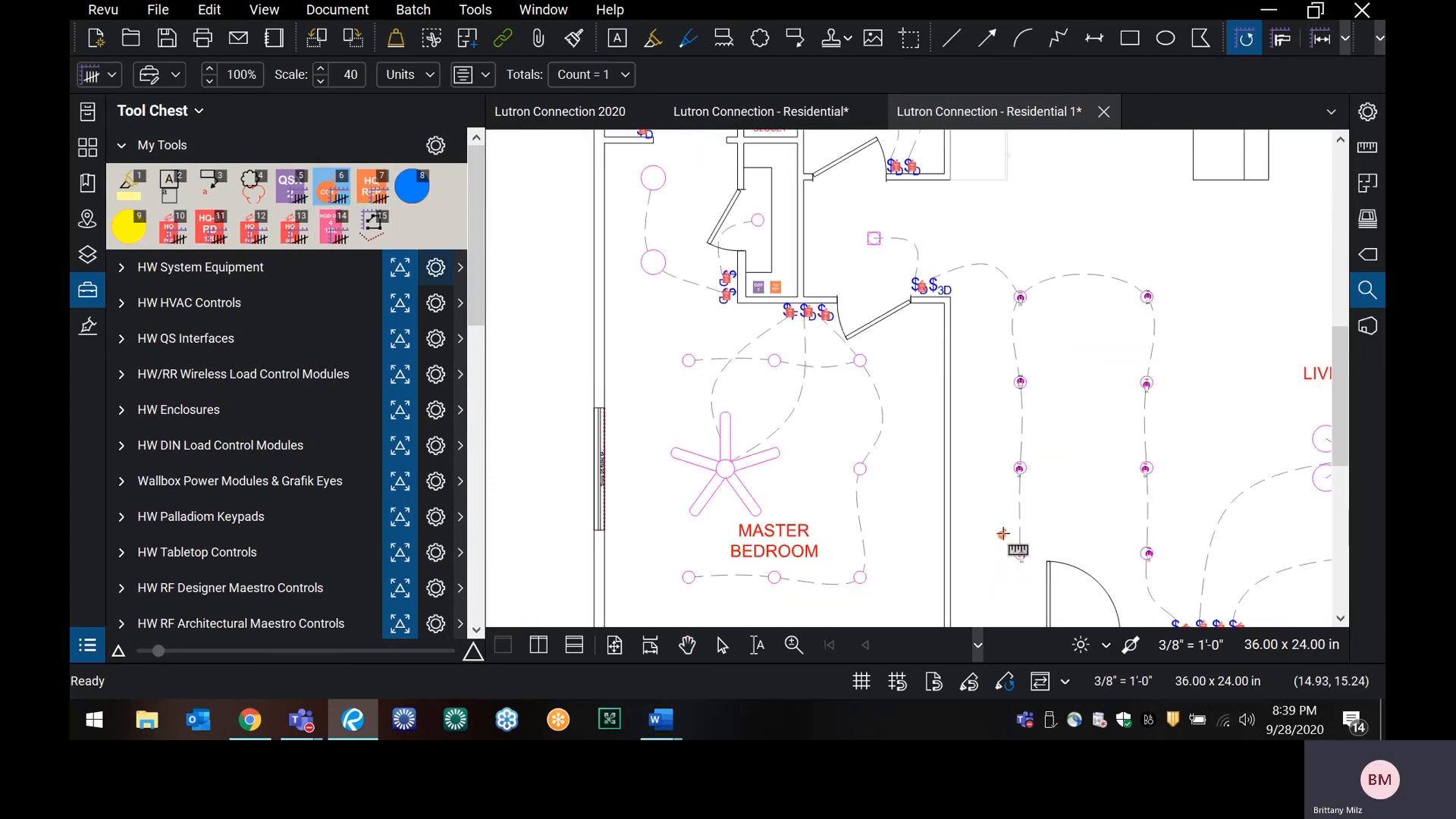
pyautogui.click(959, 593)
pyautogui.press('Escape')
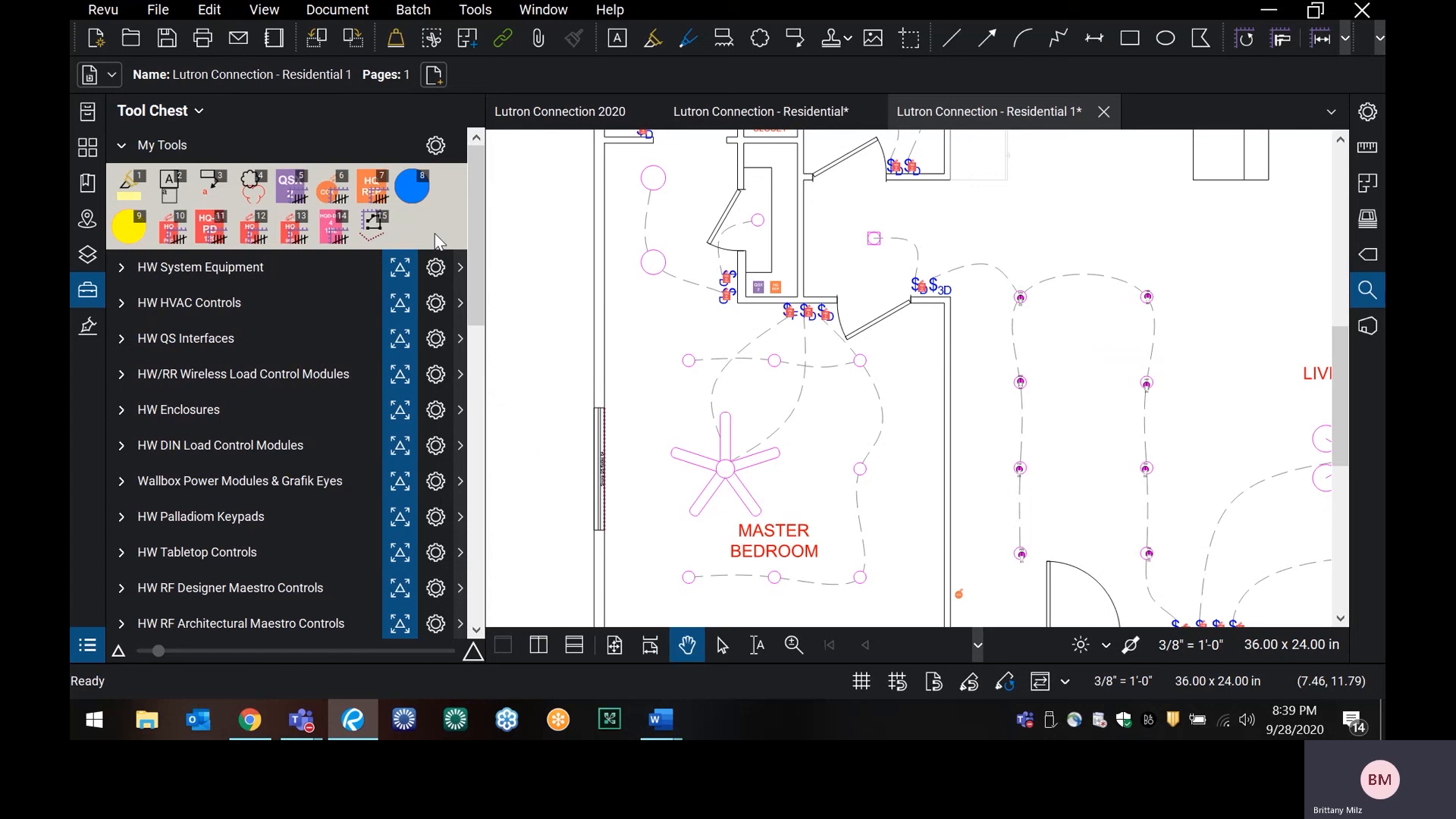
# - Place the blue 71 ft Clear Connect range circle from My Tools over the plan, centred on the devices in the closet beside the master bedroom
pyautogui.click(418, 196)
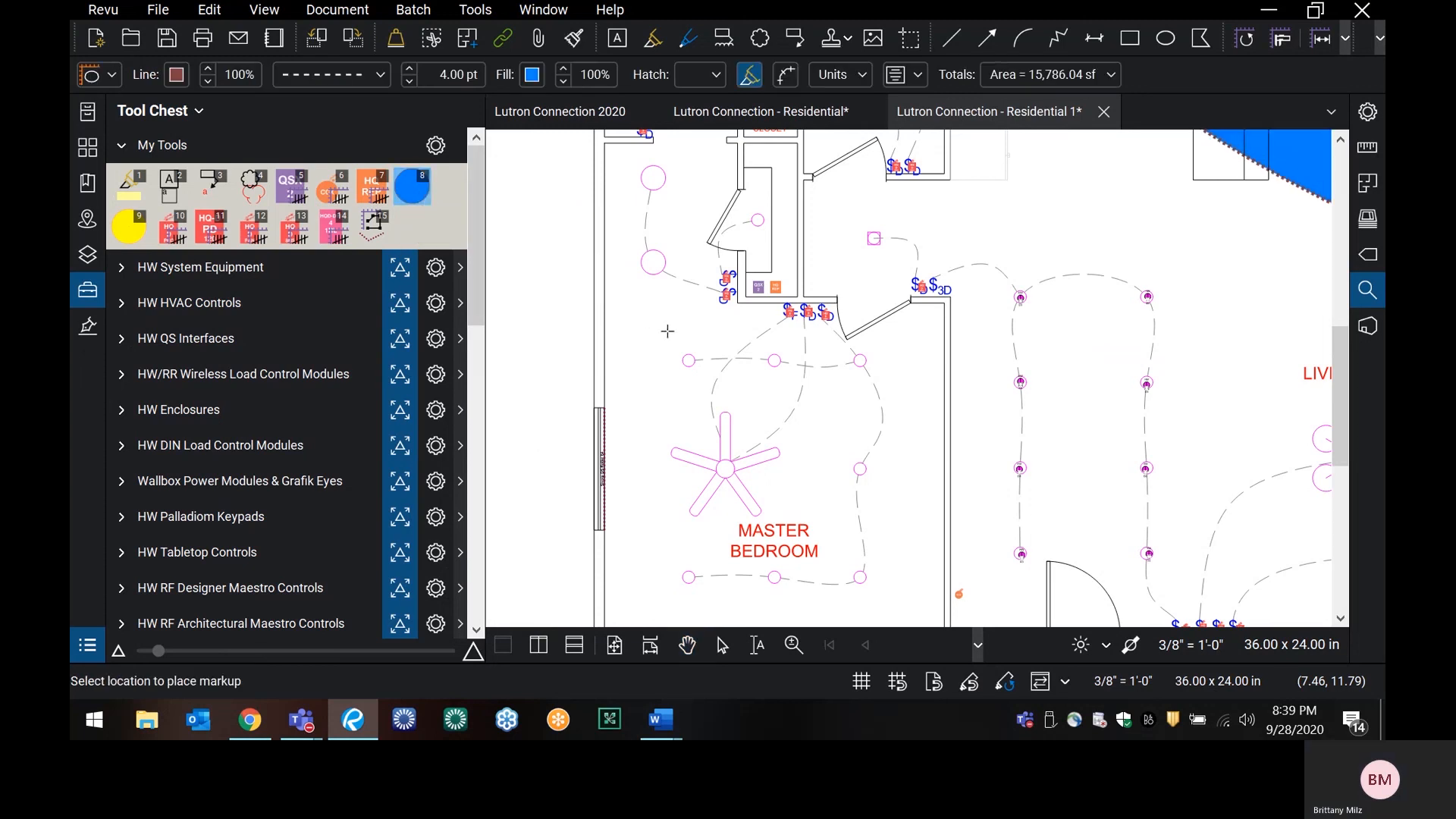
pyautogui.click(598, 469)
pyautogui.scroll(-2, 982, 420)
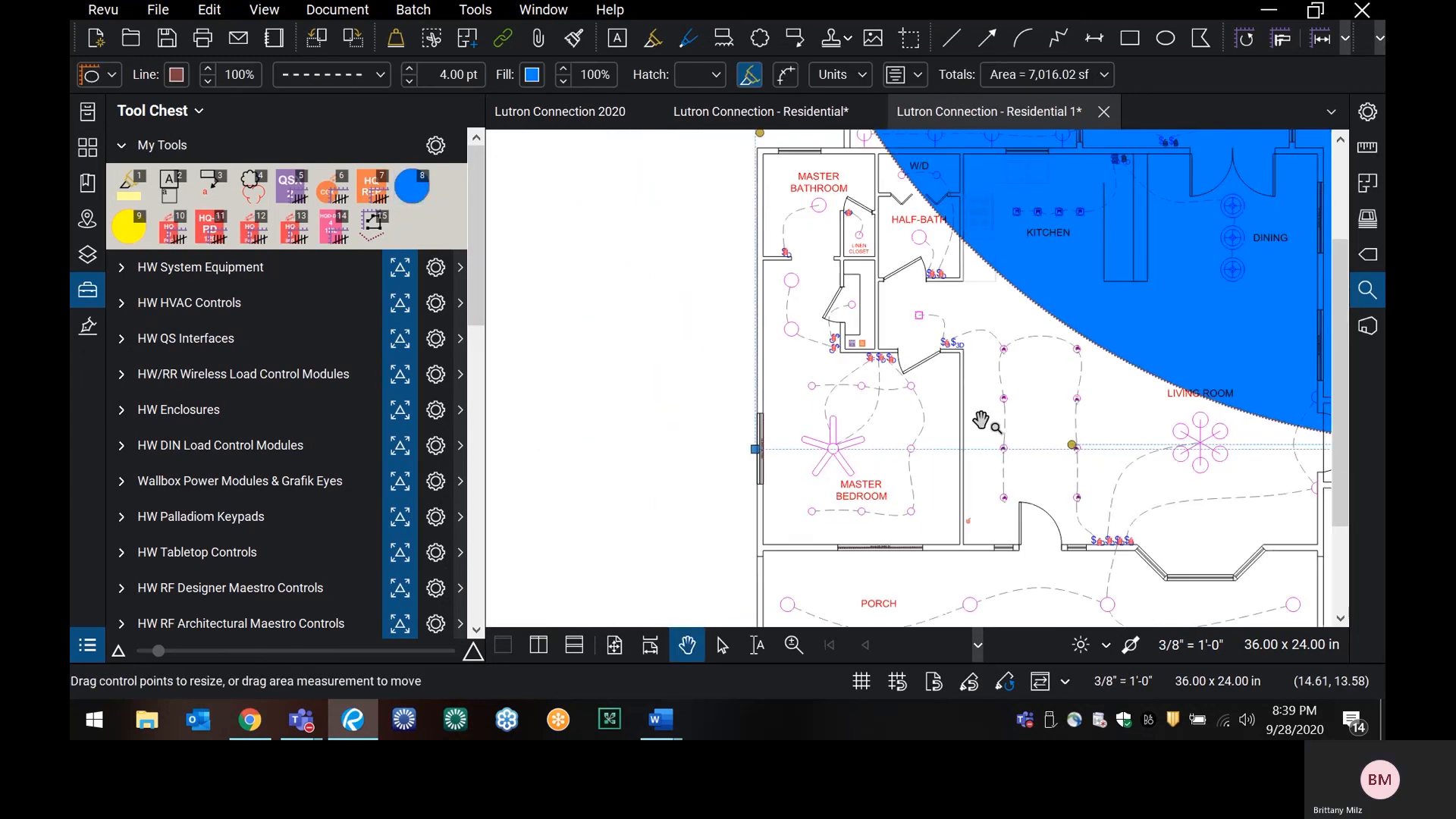
pyautogui.scroll(-1, 981, 421)
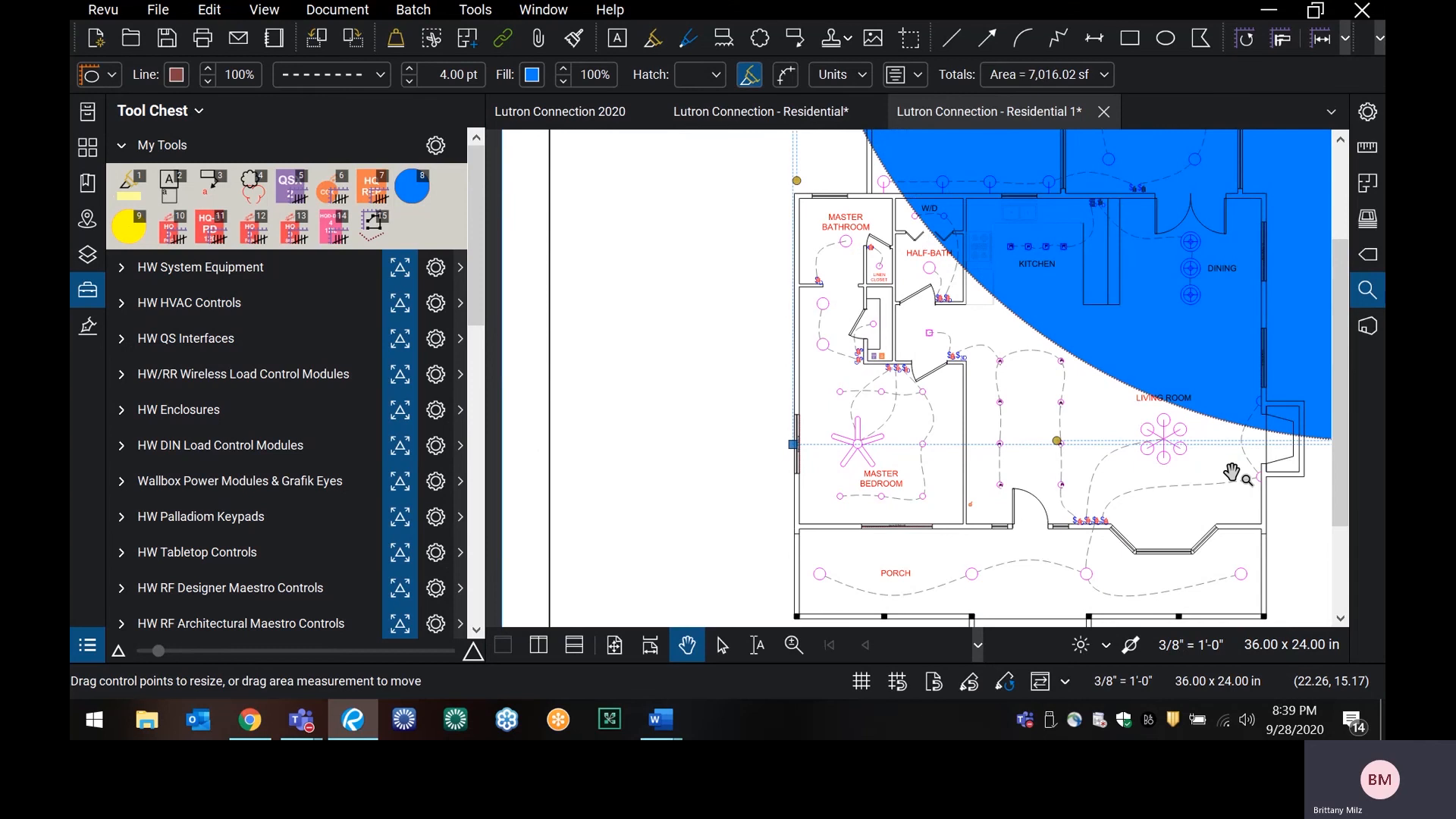
pyautogui.moveTo(1232, 471); pyautogui.dragTo(1029, 414)
pyautogui.moveTo(1088, 310); pyautogui.dragTo(1028, 364)
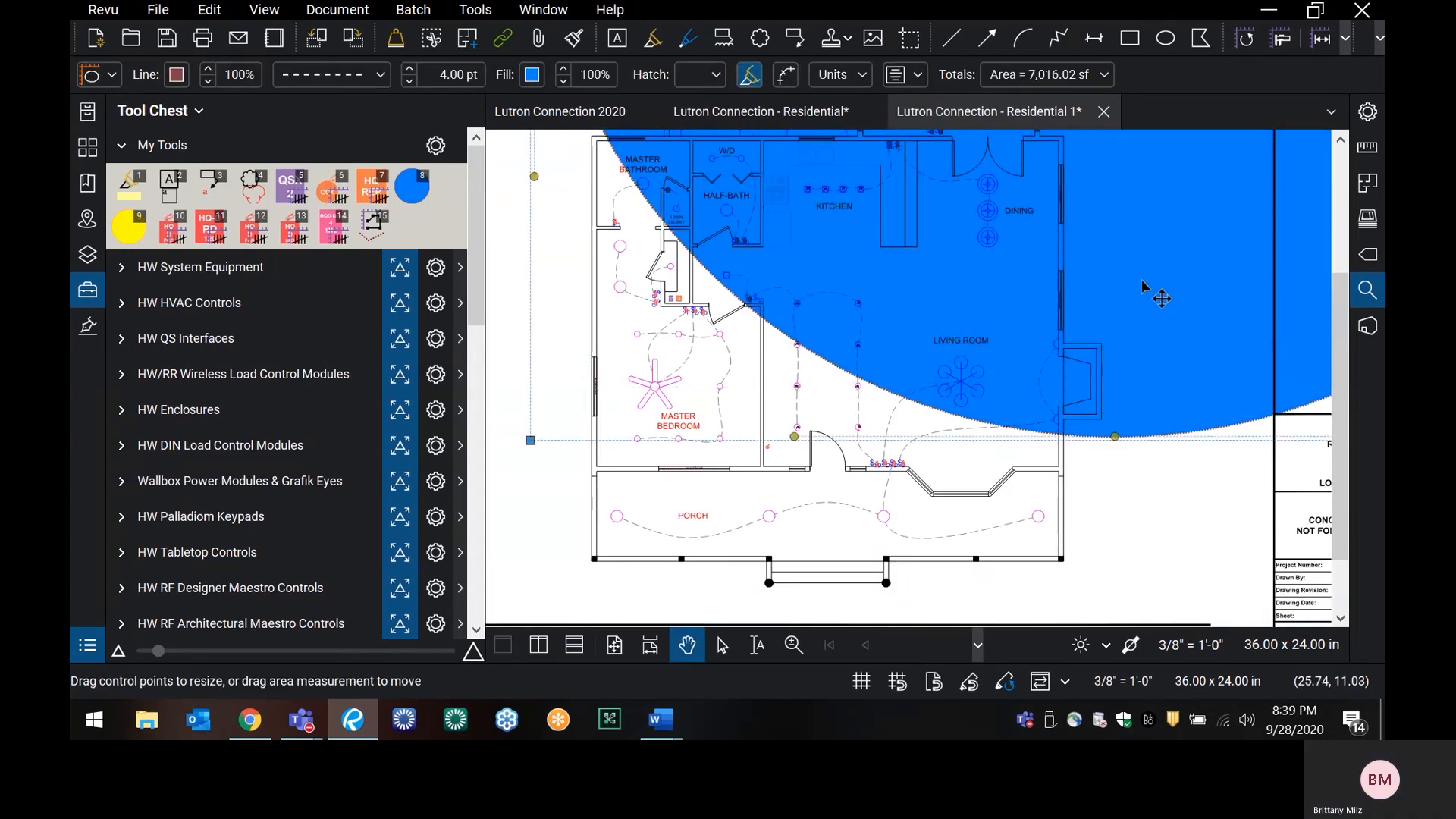
pyautogui.moveTo(1143, 287)
pyautogui.mouseDown()
pyautogui.moveTo(1049, 411)
pyautogui.moveTo(845, 539)
pyautogui.mouseUp()
pyautogui.scroll(-1, 957, 350)
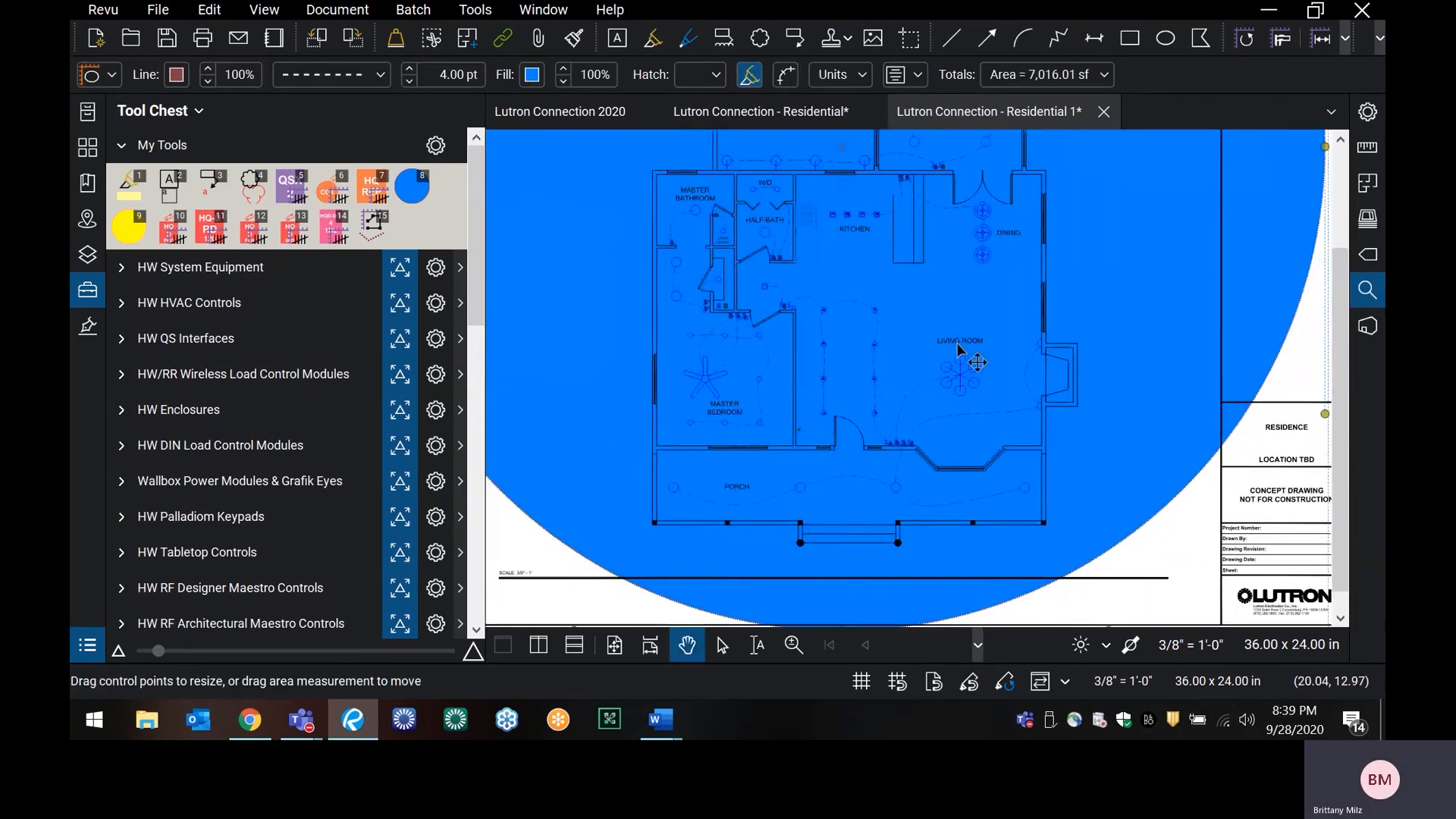
pyautogui.scroll(-2, 980, 307)
pyautogui.moveTo(987, 296)
pyautogui.mouseDown()
pyautogui.moveTo(947, 390)
pyautogui.moveTo(910, 404)
pyautogui.mouseUp()
pyautogui.click(1257, 317)
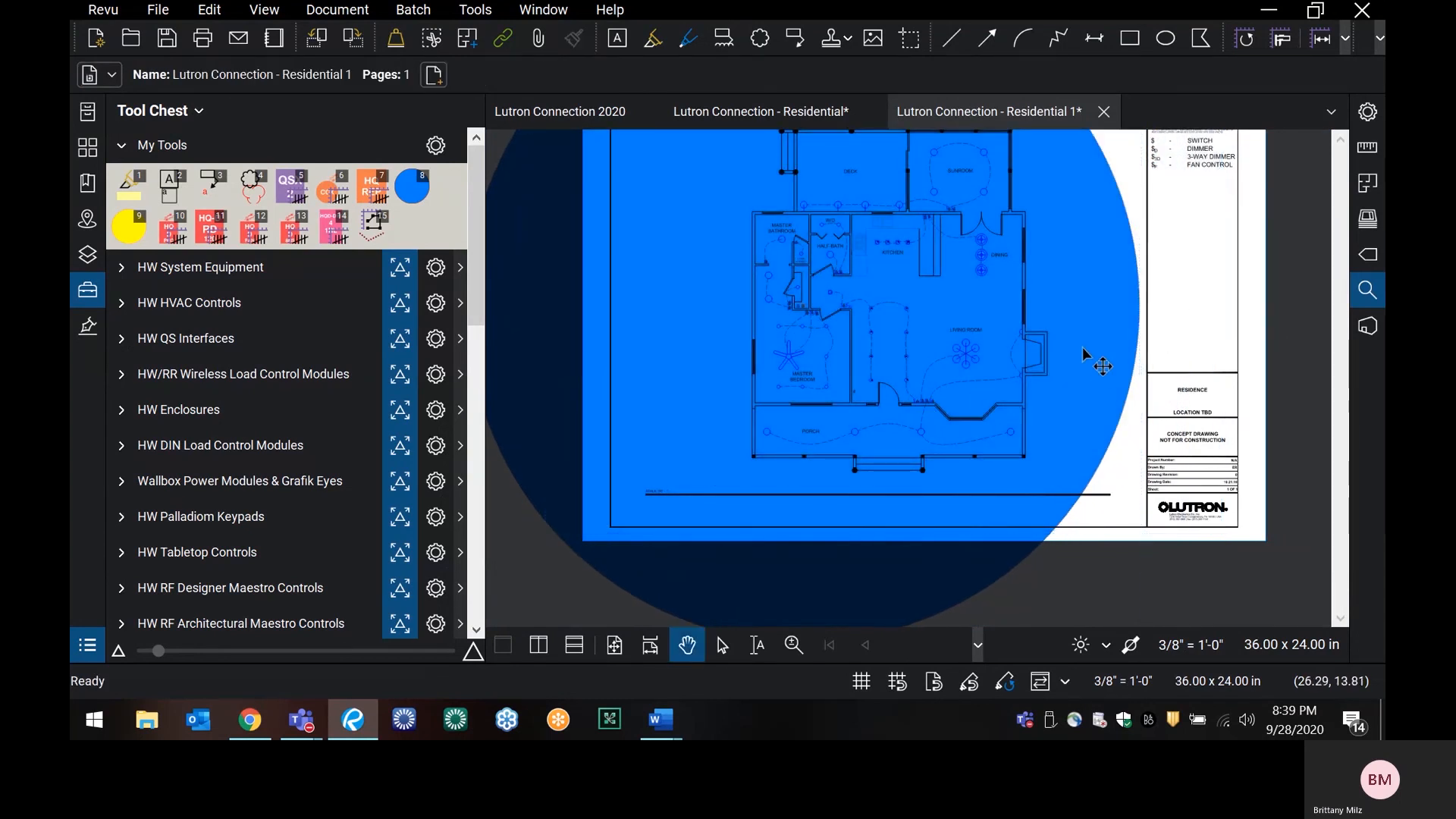
# - Place the yellow 25 ft wireless range circle from My Tools, centred on the round orange device on the master bedroom wall
pyautogui.scroll(3, 1081, 347)
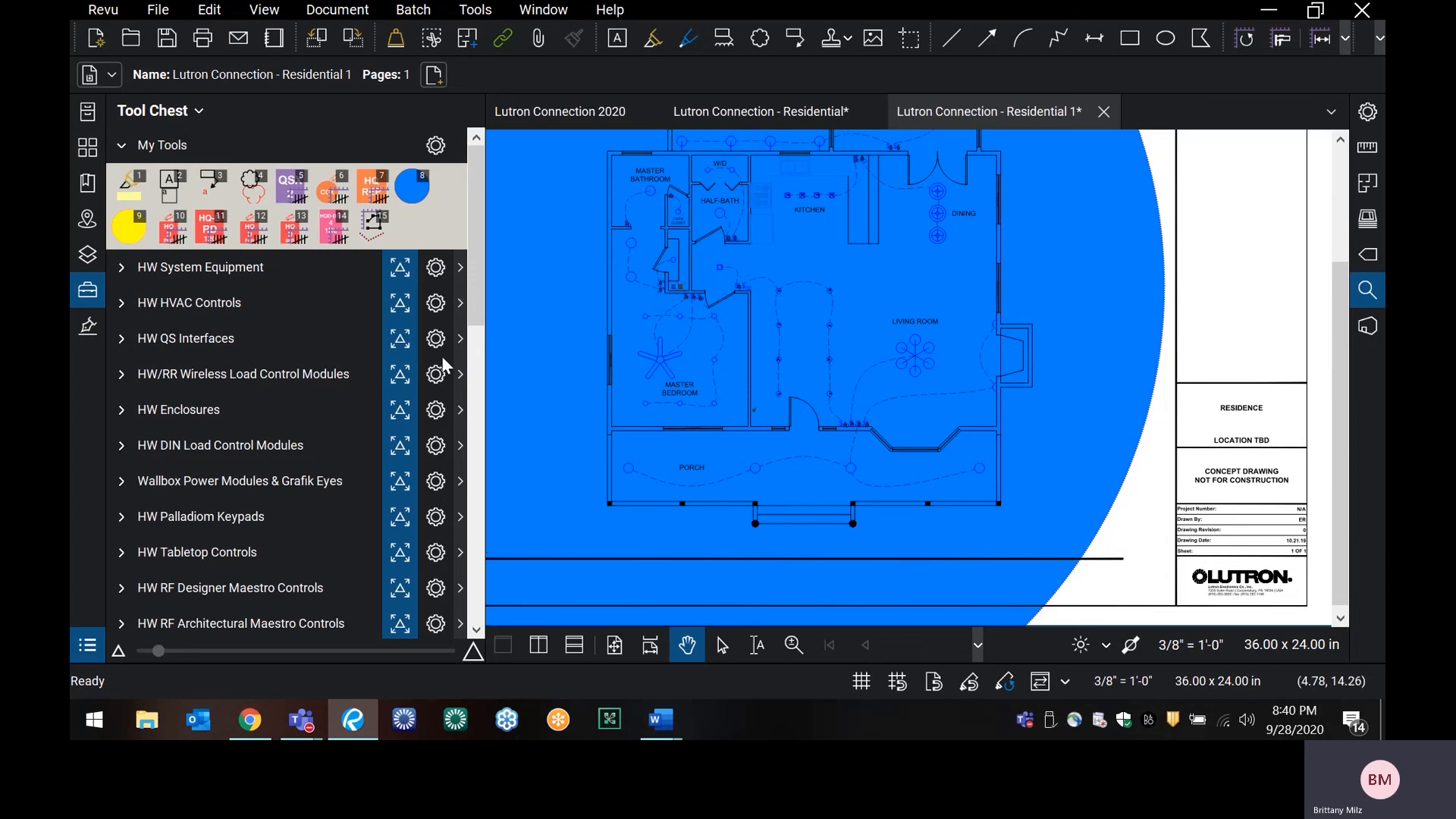
pyautogui.click(129, 227)
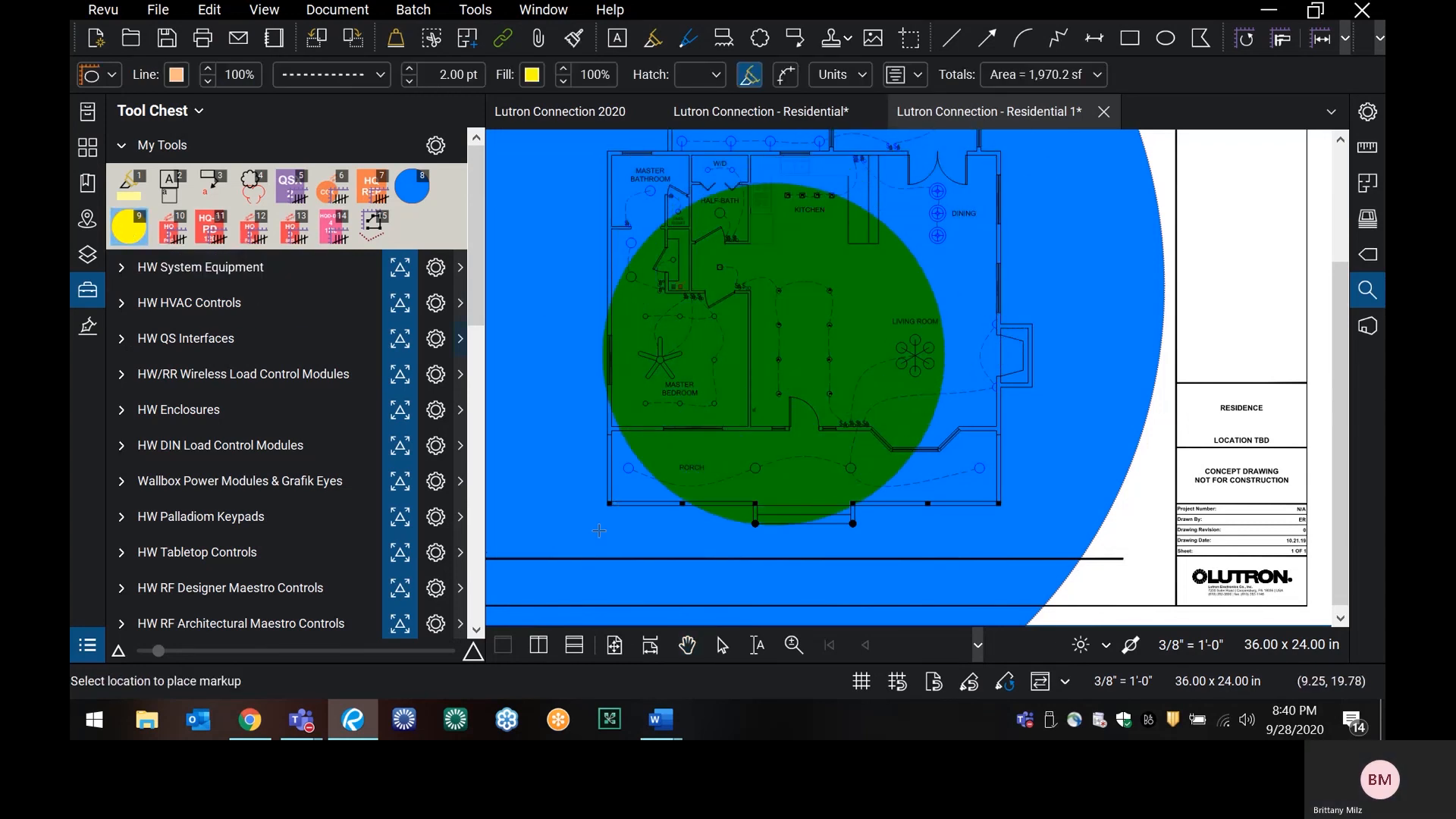
pyautogui.click(584, 581)
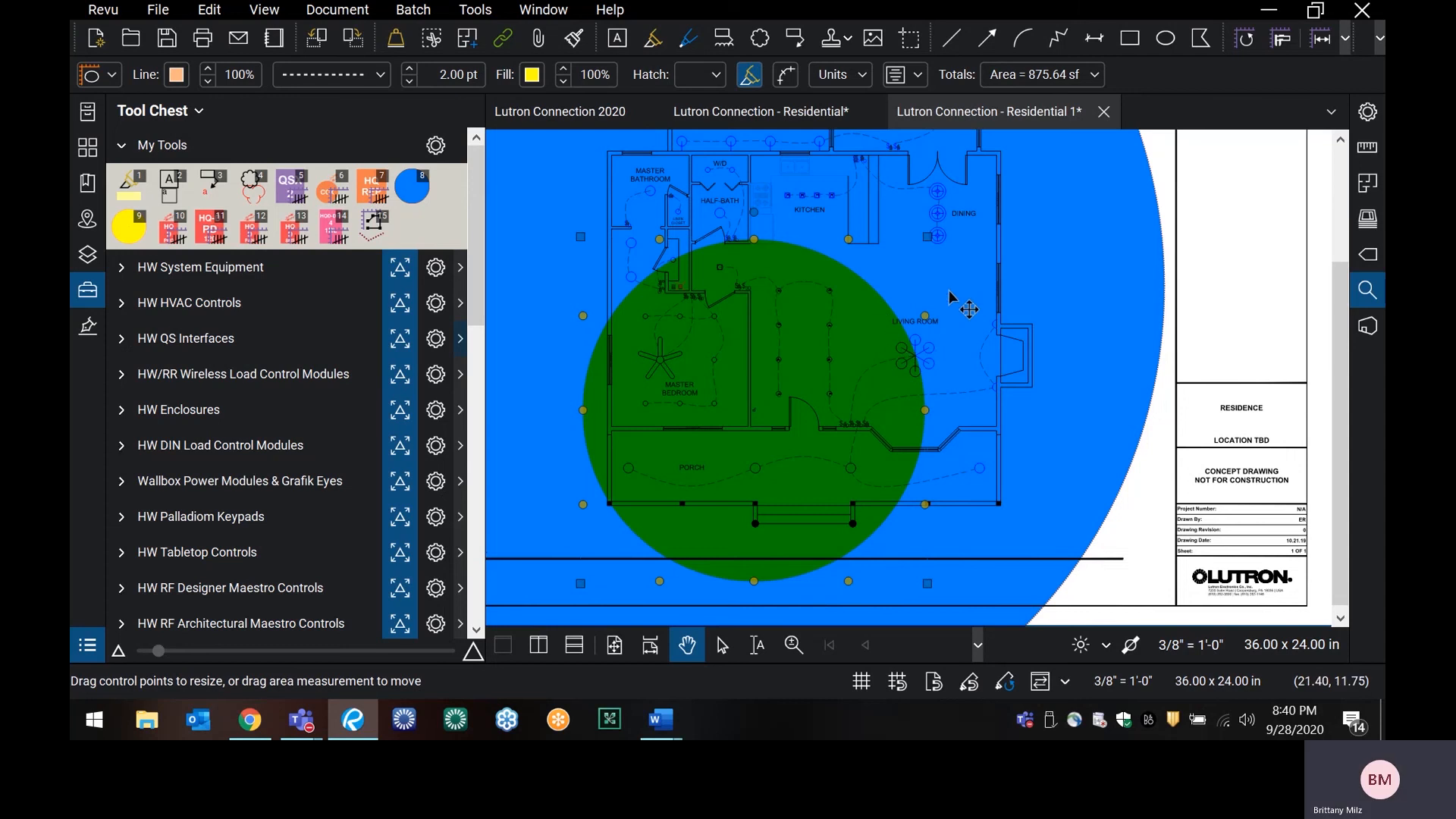
# - Delete the blue 71 ft and yellow 25 ft wireless range circles from the floor plan
pyautogui.click(1043, 290)
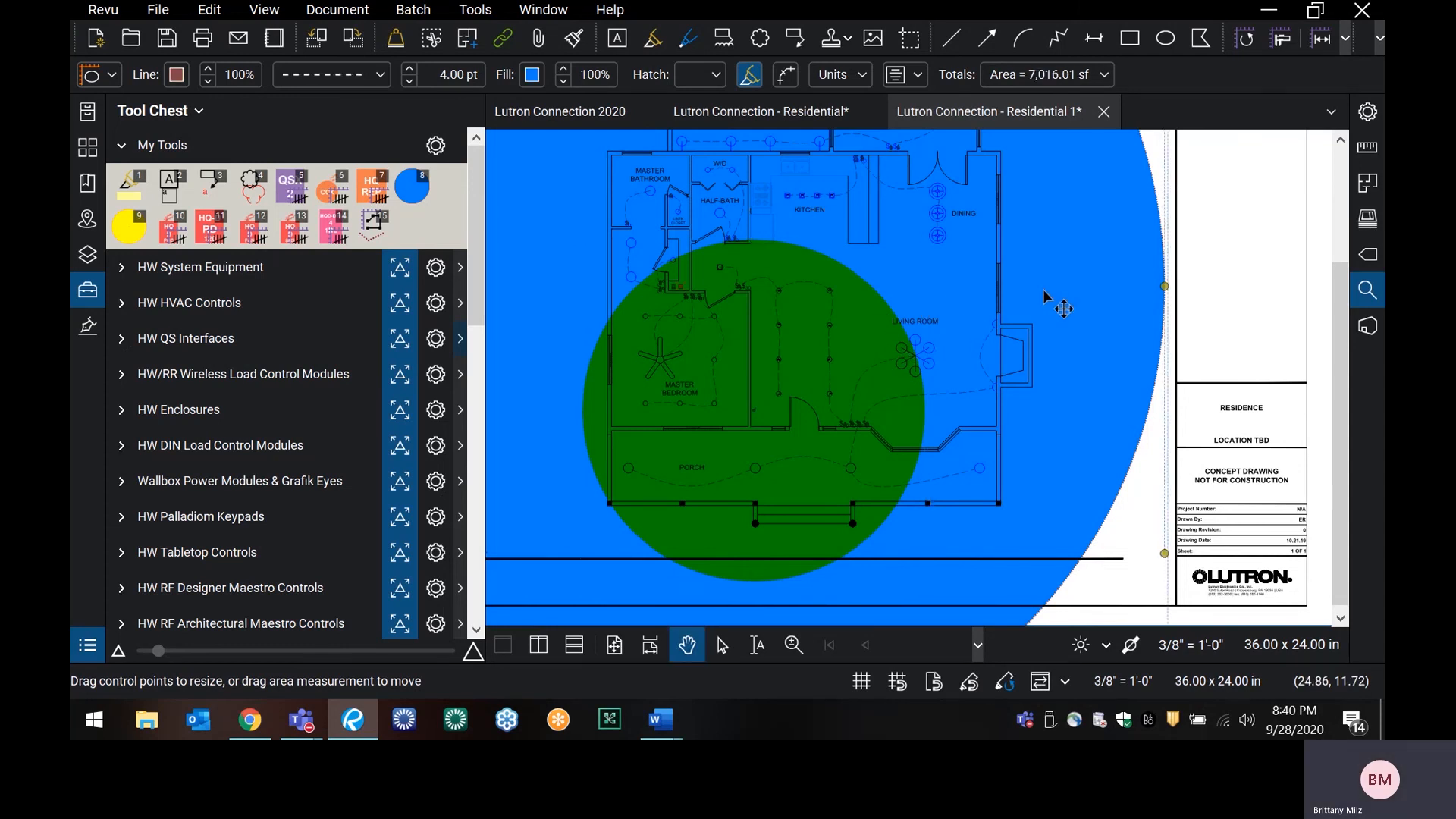
pyautogui.press('Delete')
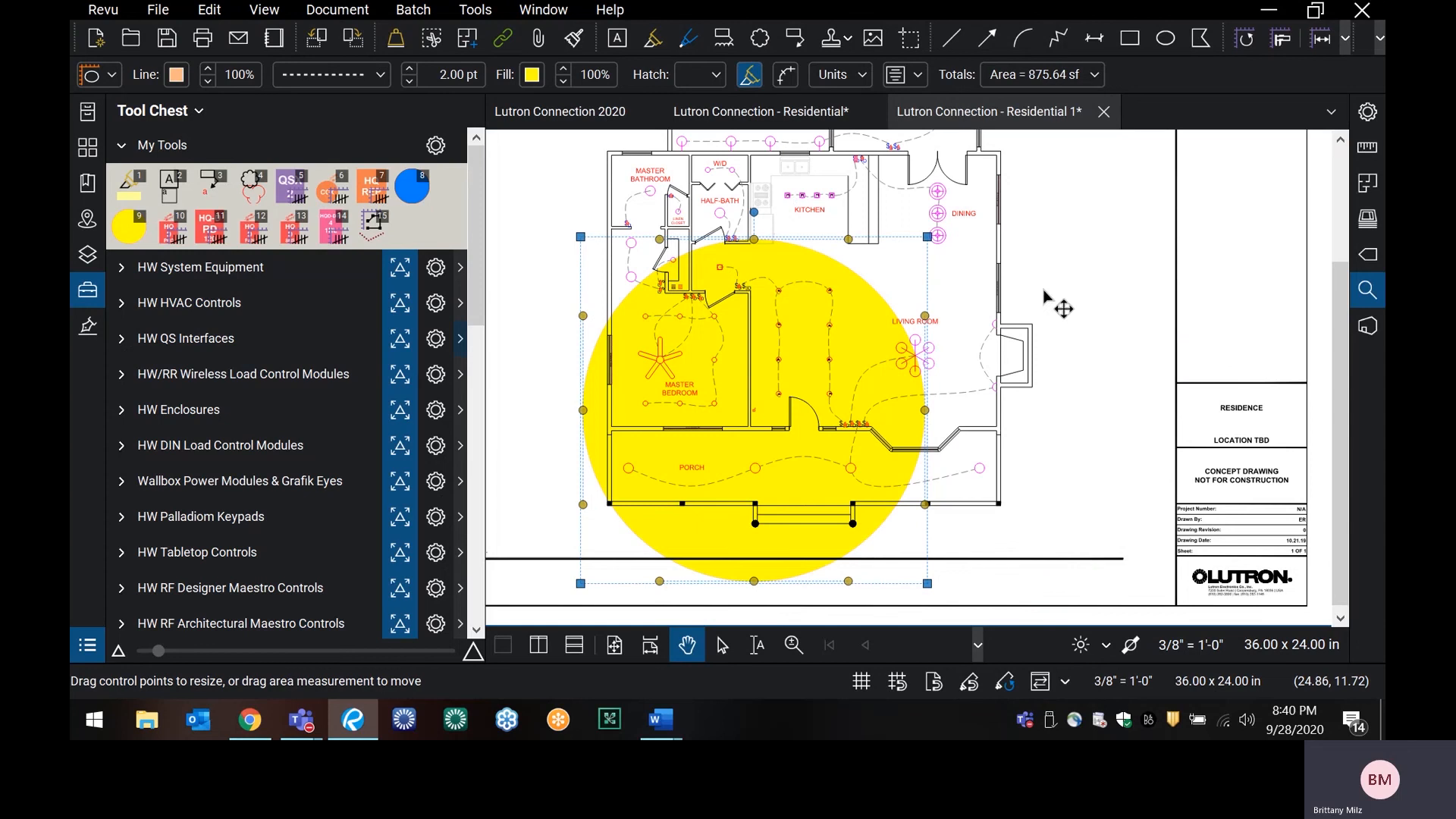
pyautogui.click(900, 278)
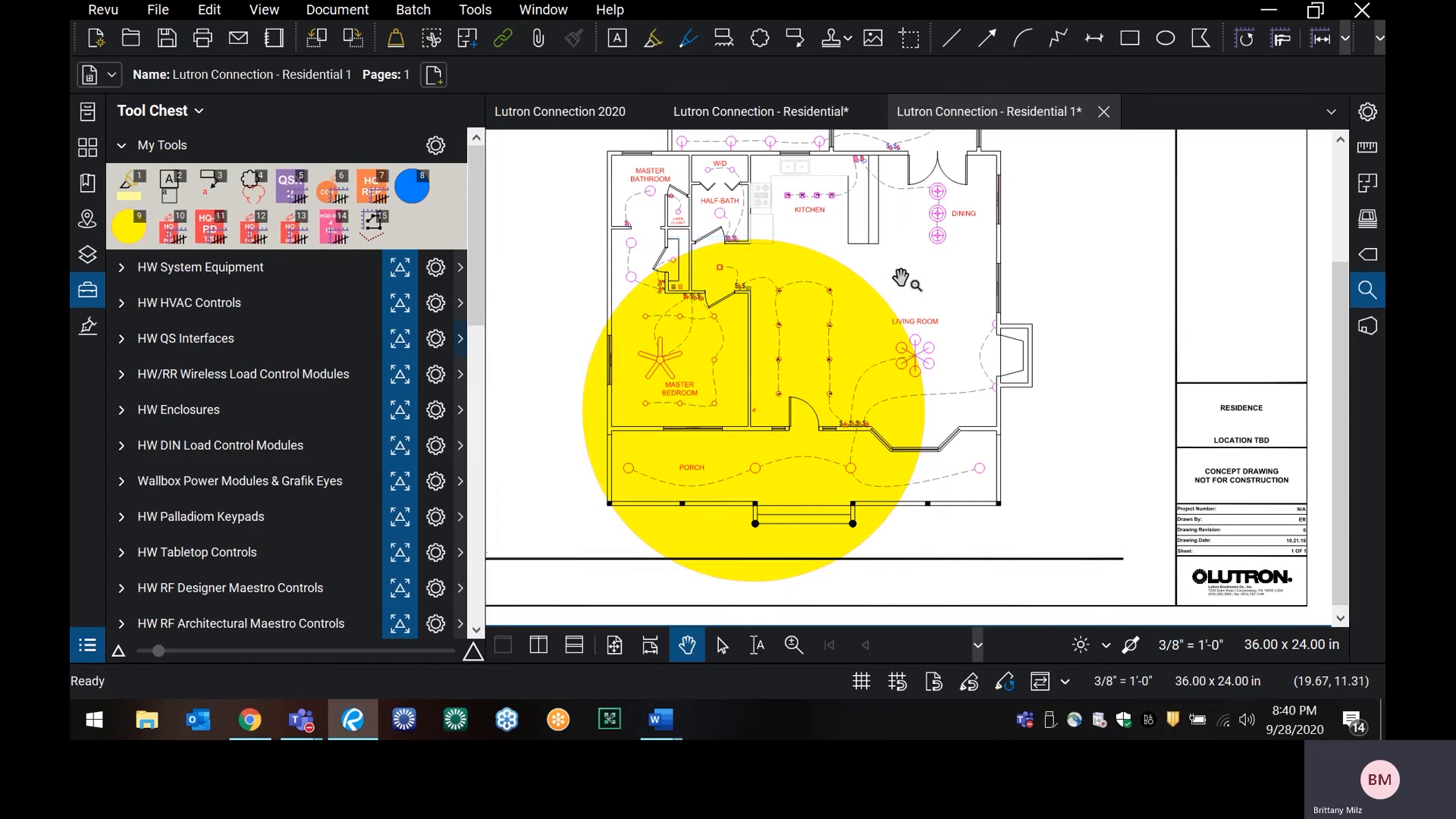
pyautogui.click(852, 280)
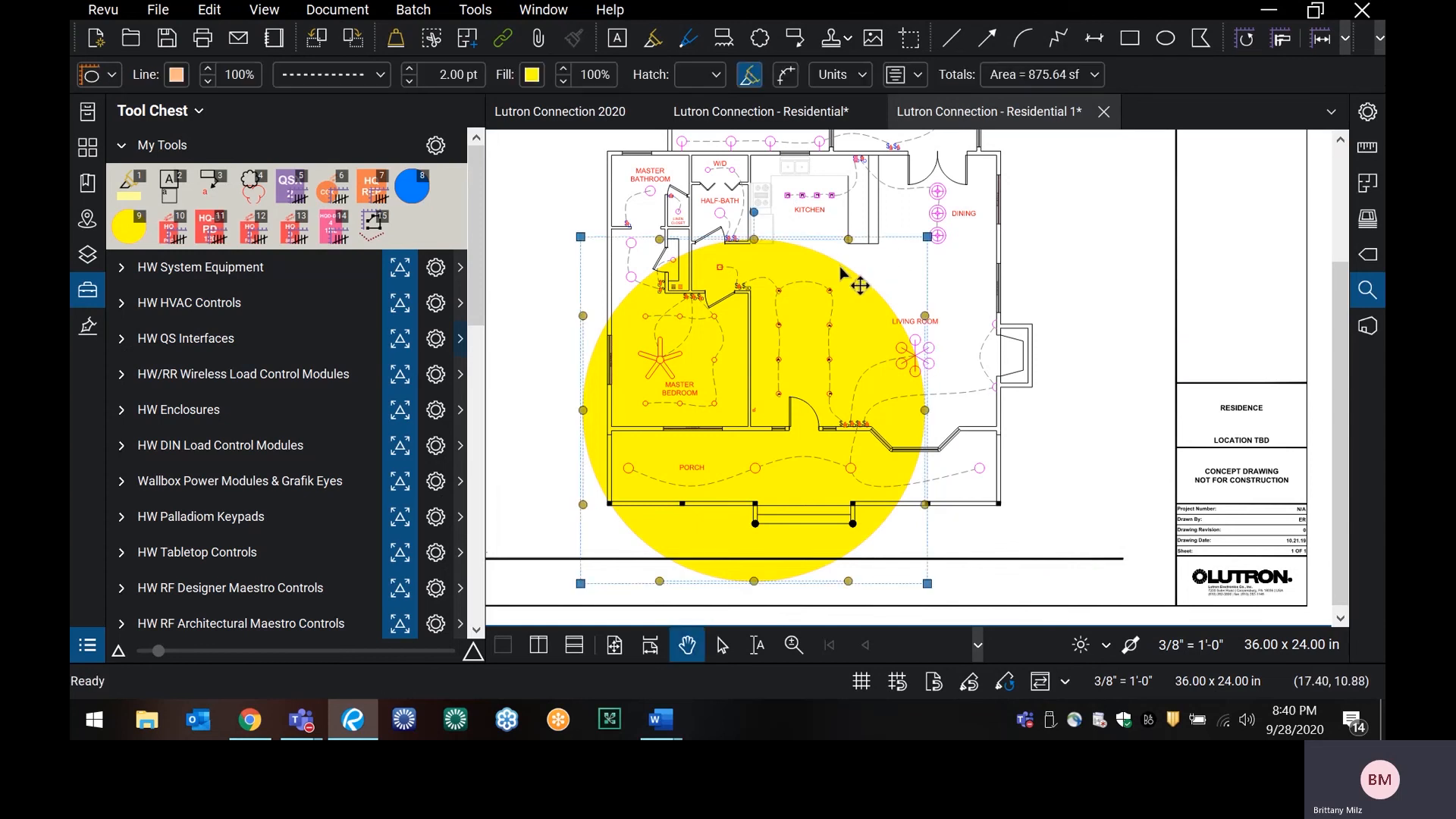
pyautogui.press('Delete')
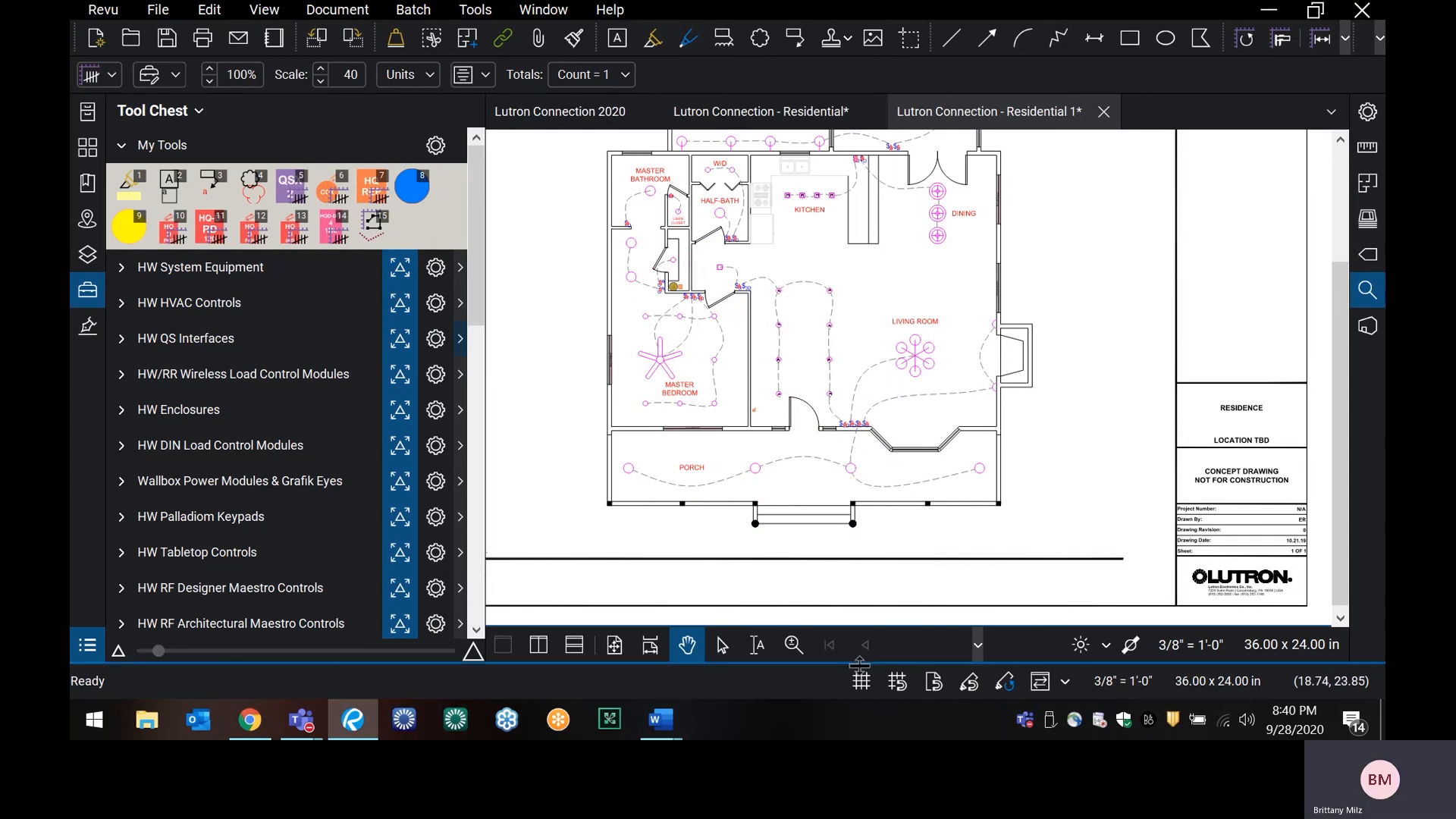
# - Enlarge the Markups List and review the listed products, labels and quantities from the processor down to the Sivoia QS rollers
pyautogui.moveTo(859, 664)
pyautogui.mouseDown()
pyautogui.moveTo(828, 601)
pyautogui.moveTo(841, 289)
pyautogui.moveTo(813, 178)
pyautogui.mouseUp()
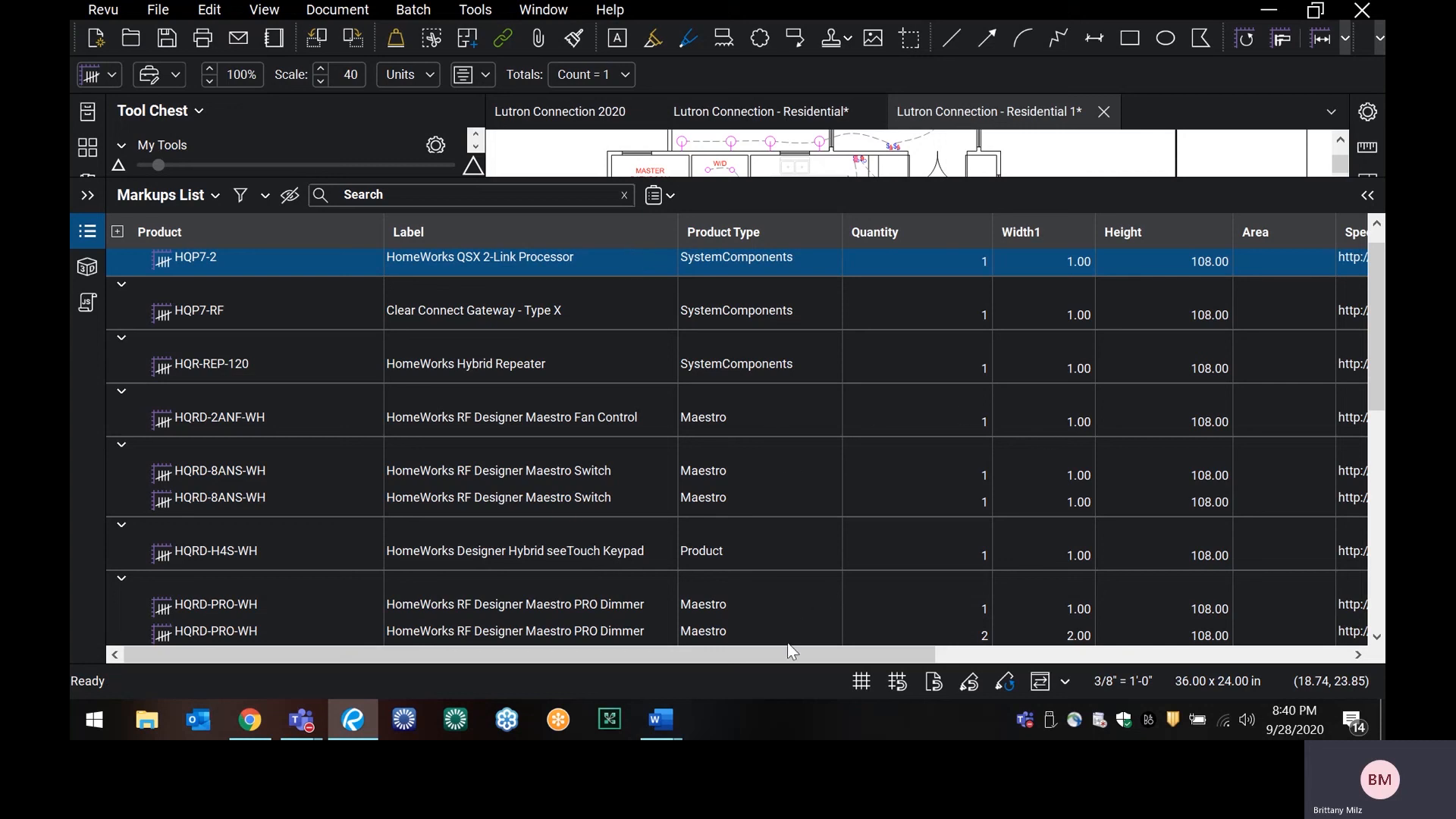
pyautogui.moveTo(786, 652); pyautogui.dragTo(749, 660)
pyautogui.scroll(-5, 887, 482)
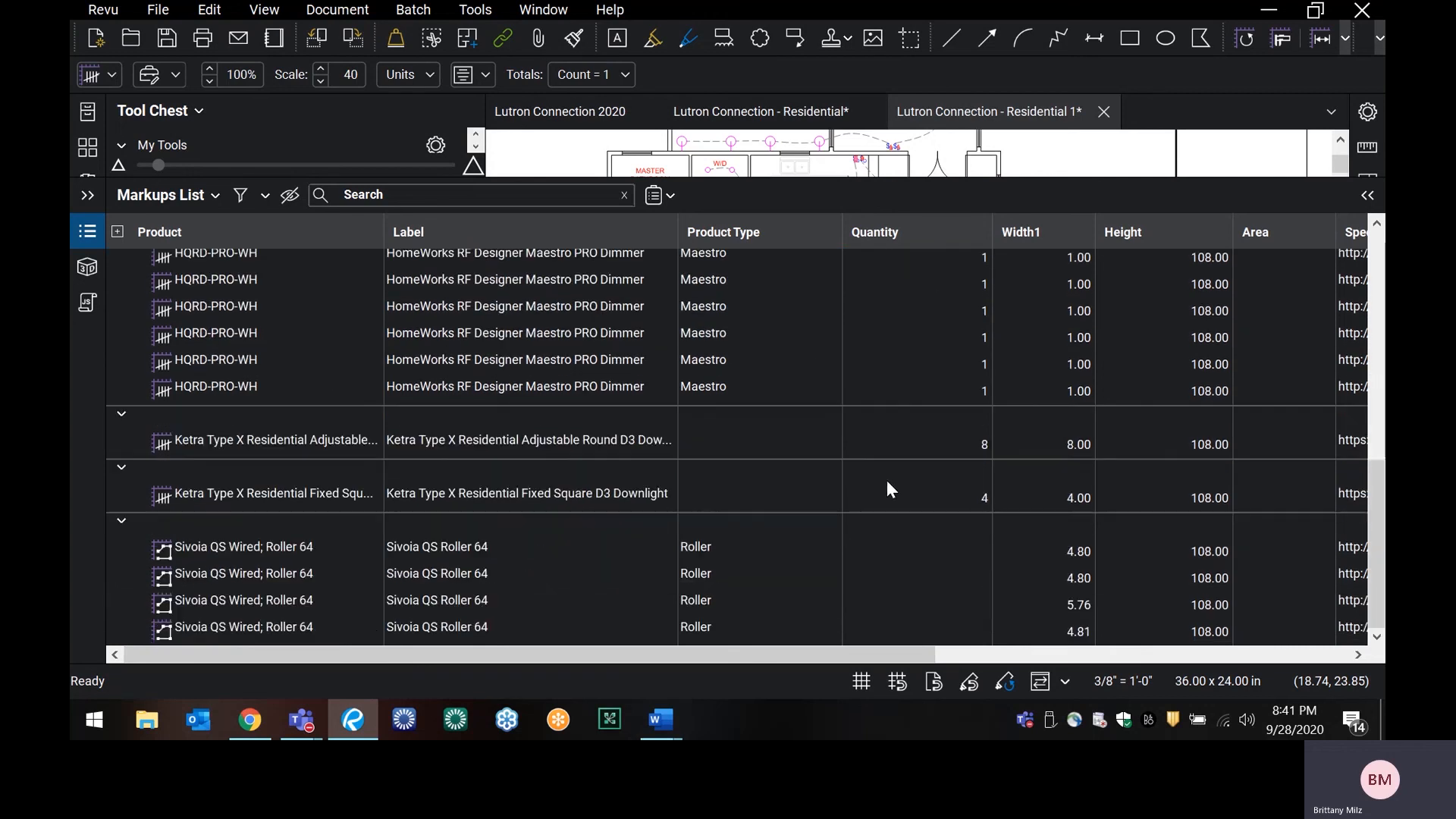
pyautogui.scroll(3, 892, 484)
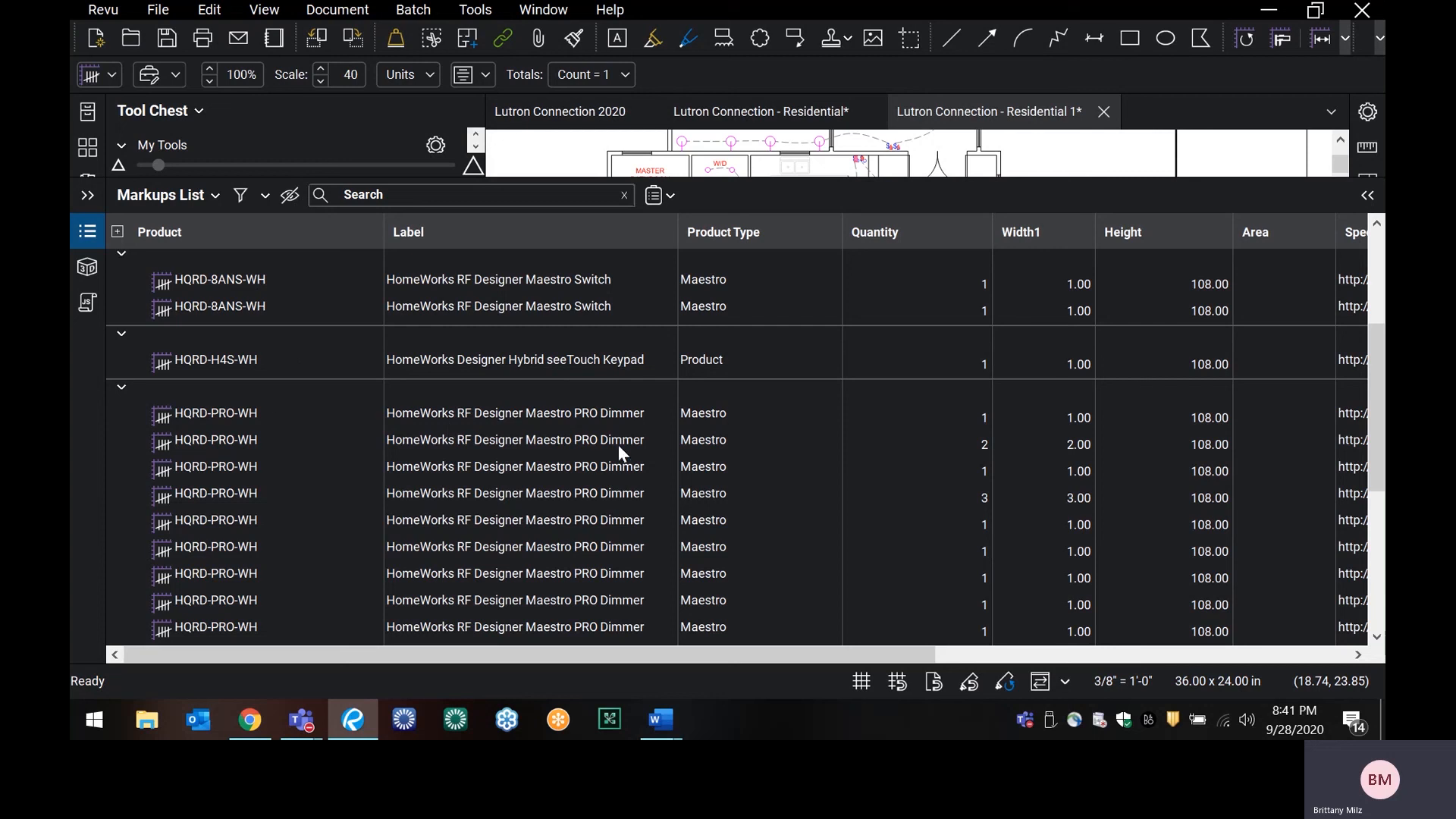
# - Resume the count of the first HQRD-PRO-WH dimmer in the Markups List, move over the living room plan, and cancel without placing a device
pyautogui.click(589, 423)
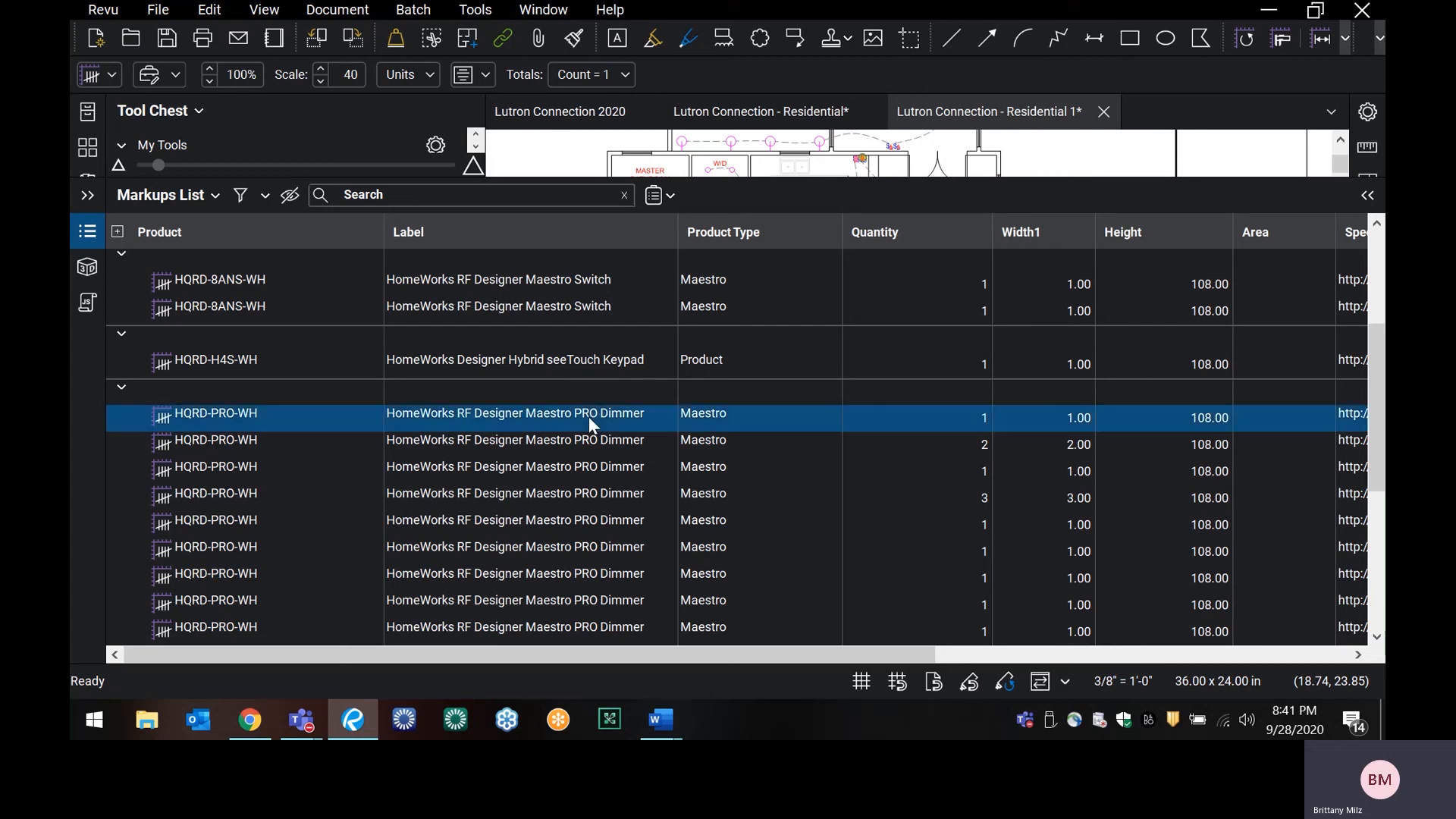
pyautogui.rightClick(588, 416)
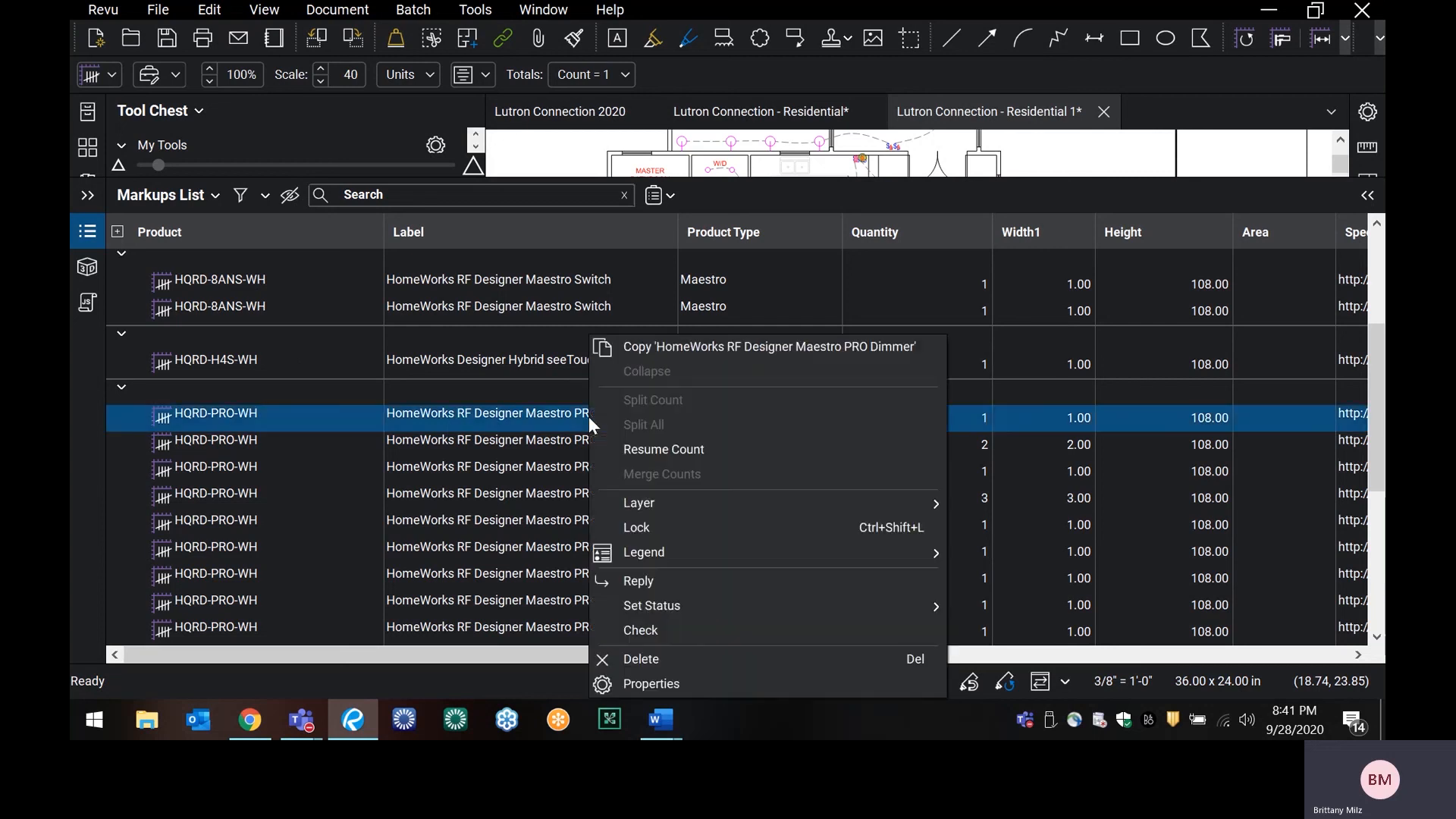
pyautogui.click(630, 449)
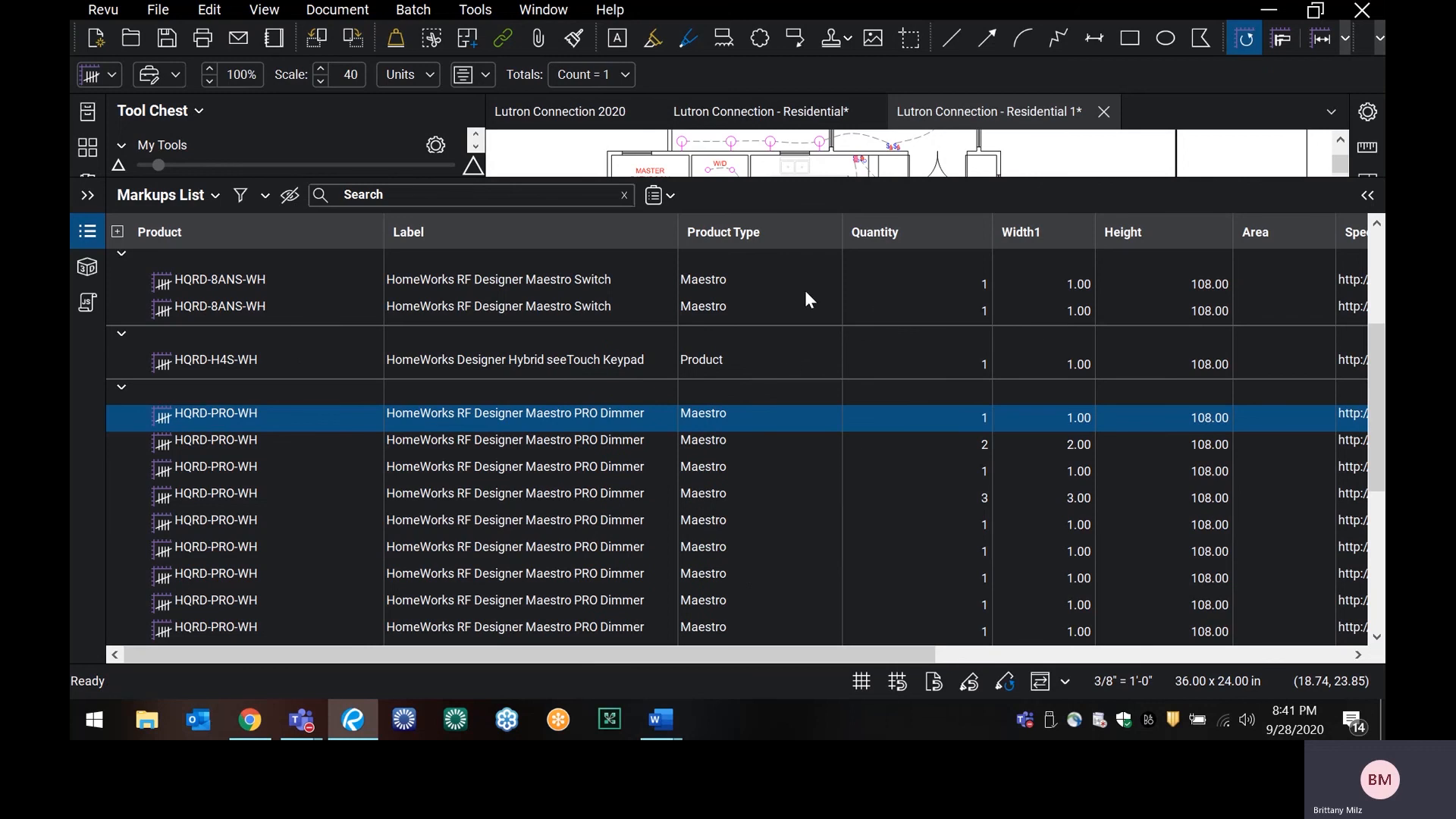
pyautogui.moveTo(843, 182); pyautogui.dragTo(858, 582)
pyautogui.scroll(2, 861, 309)
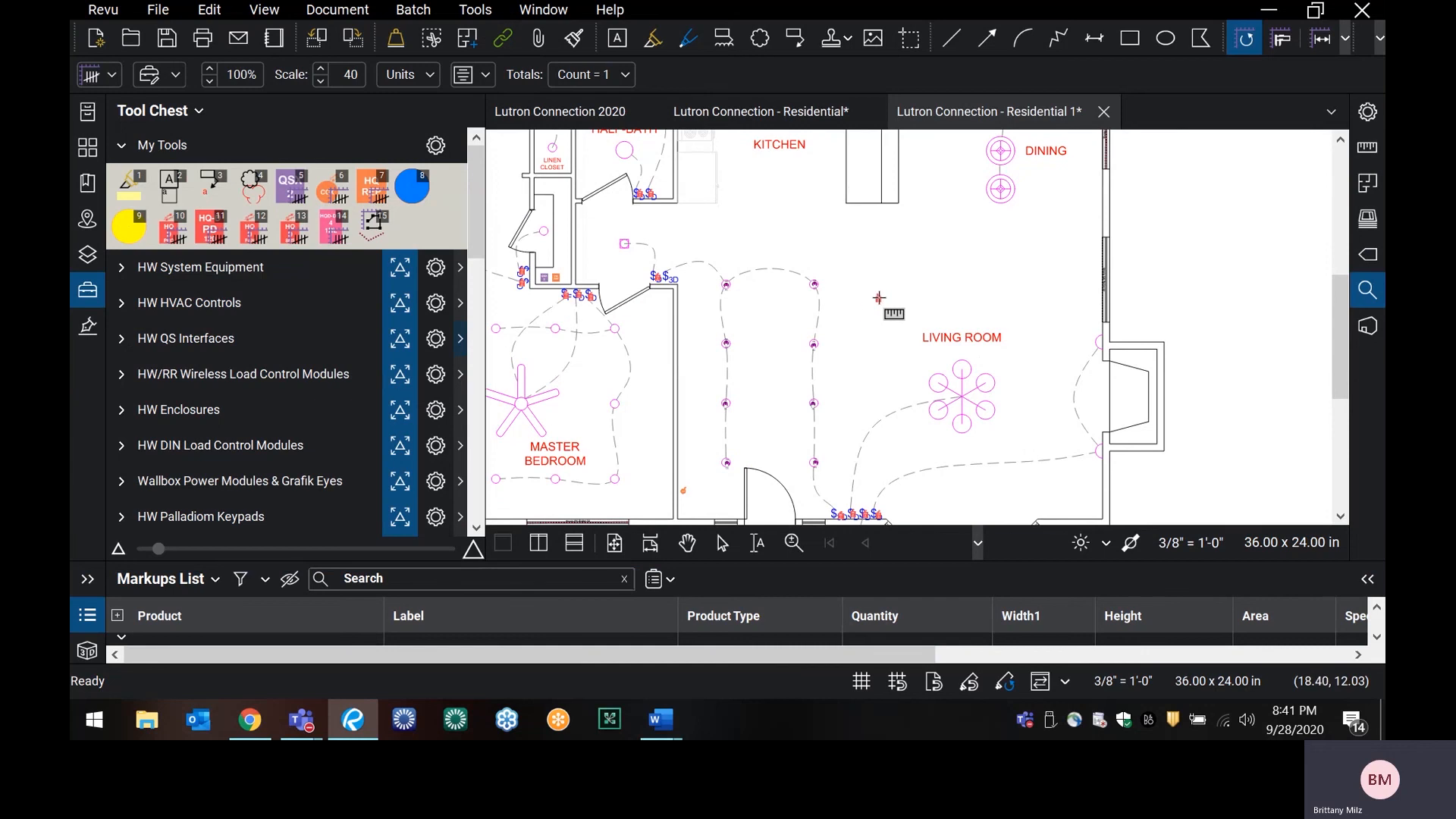
pyautogui.scroll(2, 878, 297)
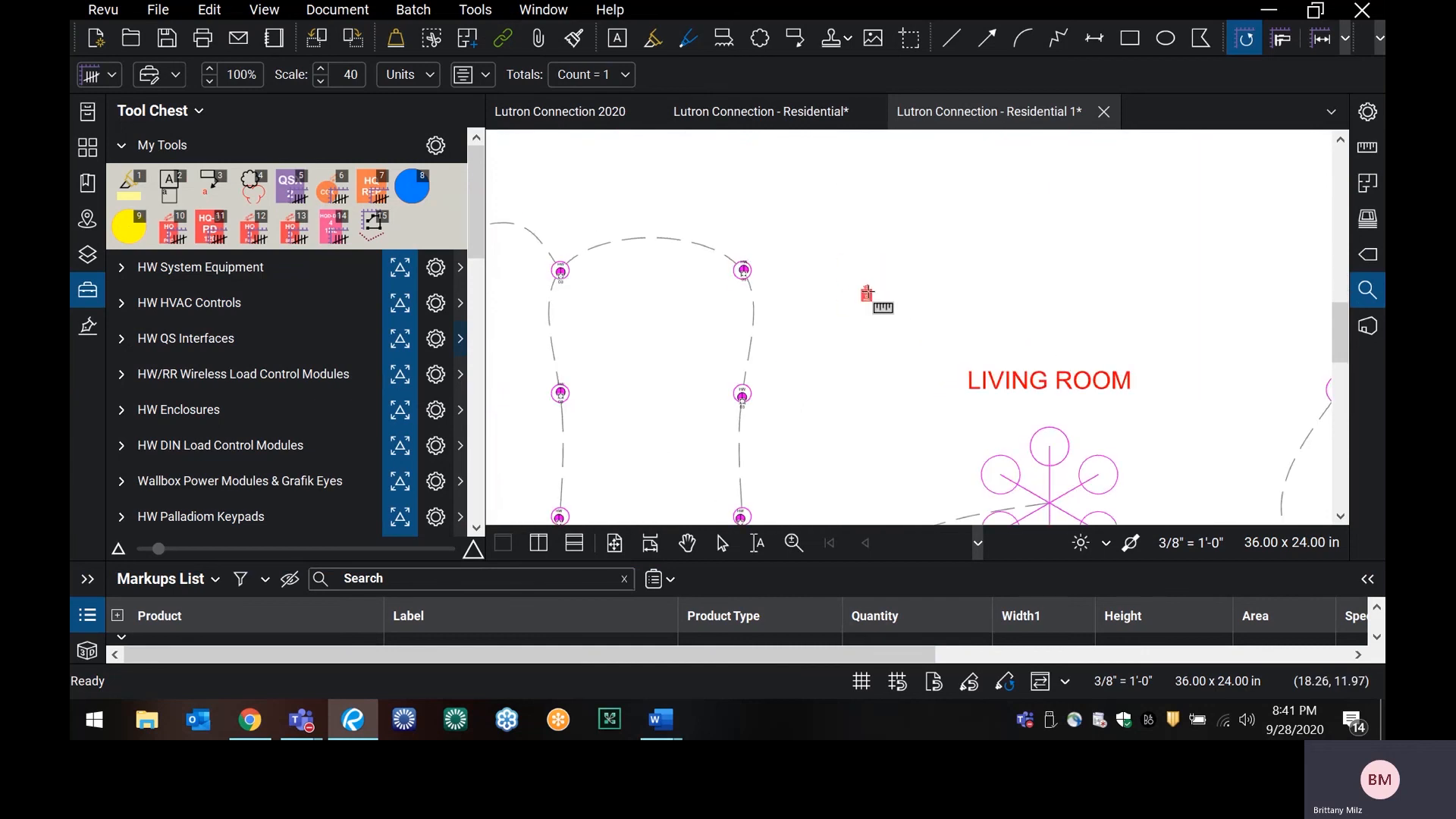
pyautogui.scroll(-3, 868, 292)
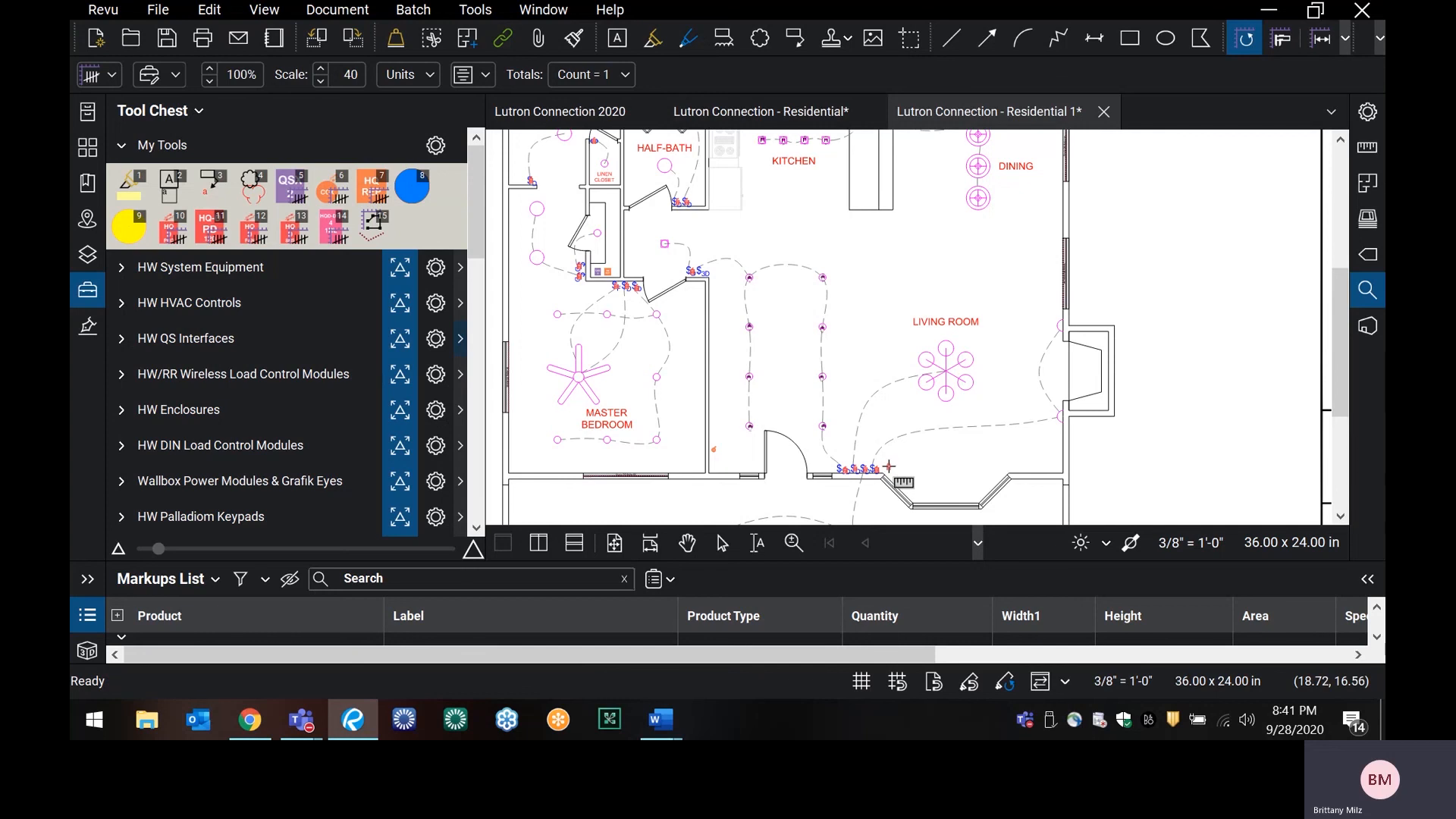
pyautogui.press('Escape')
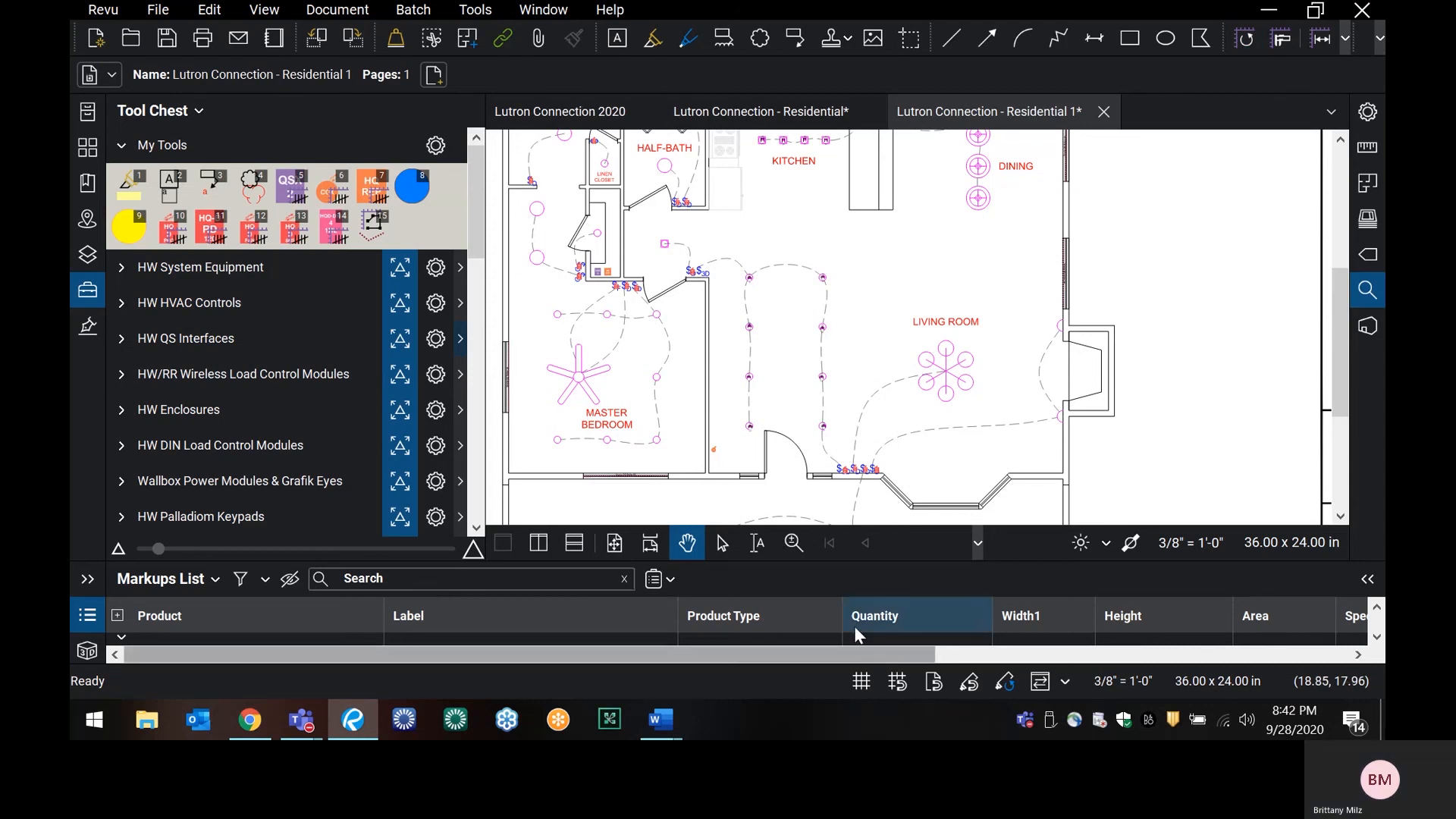
# - Enlarge the Markups List again and locate the HQRD-PRO-WH dimmer entry with quantity 2 on the floor plan
pyautogui.moveTo(847, 562)
pyautogui.mouseDown()
pyautogui.moveTo(805, 426)
pyautogui.moveTo(820, 259)
pyautogui.mouseUp()
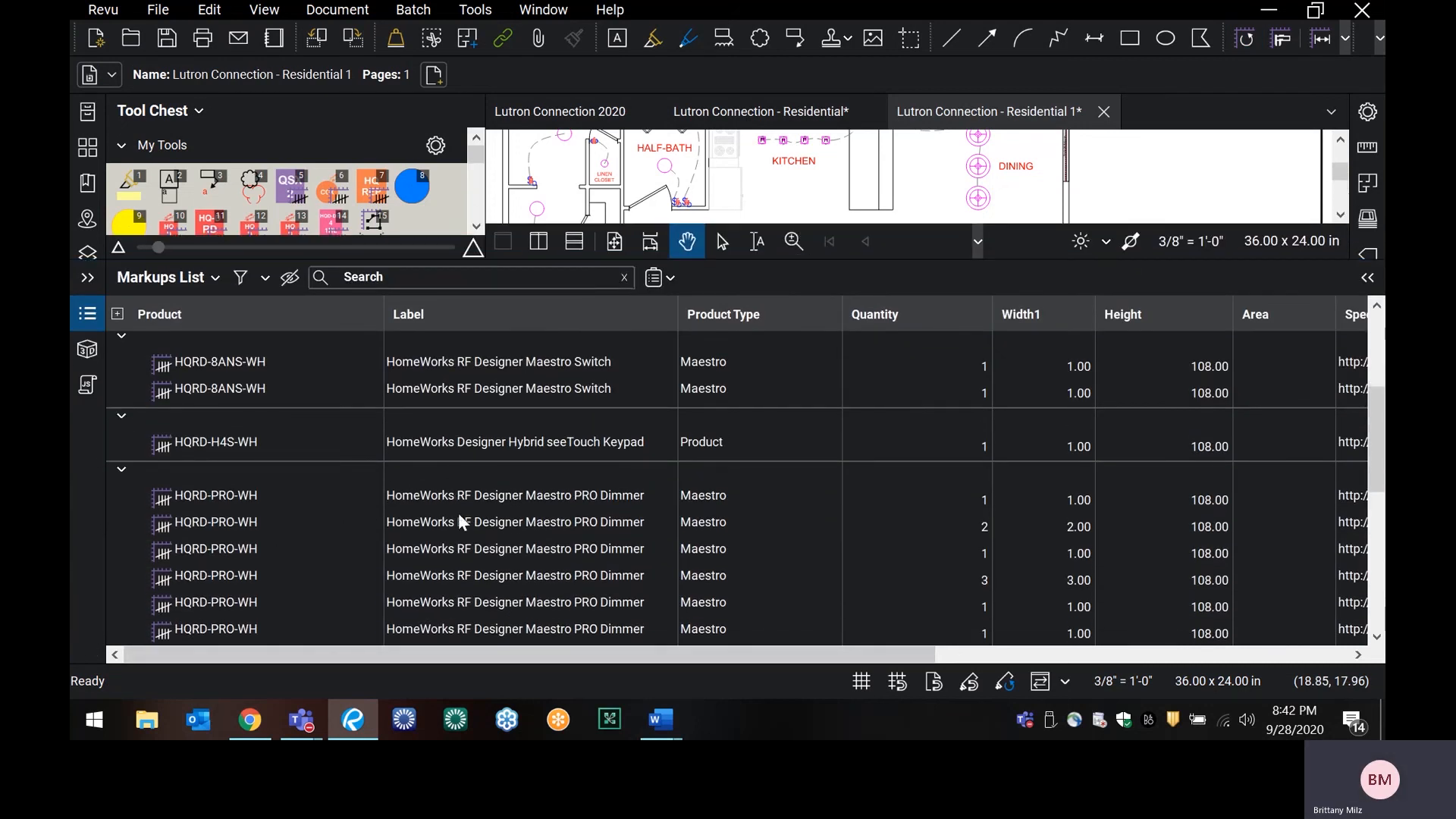
pyautogui.click(622, 531)
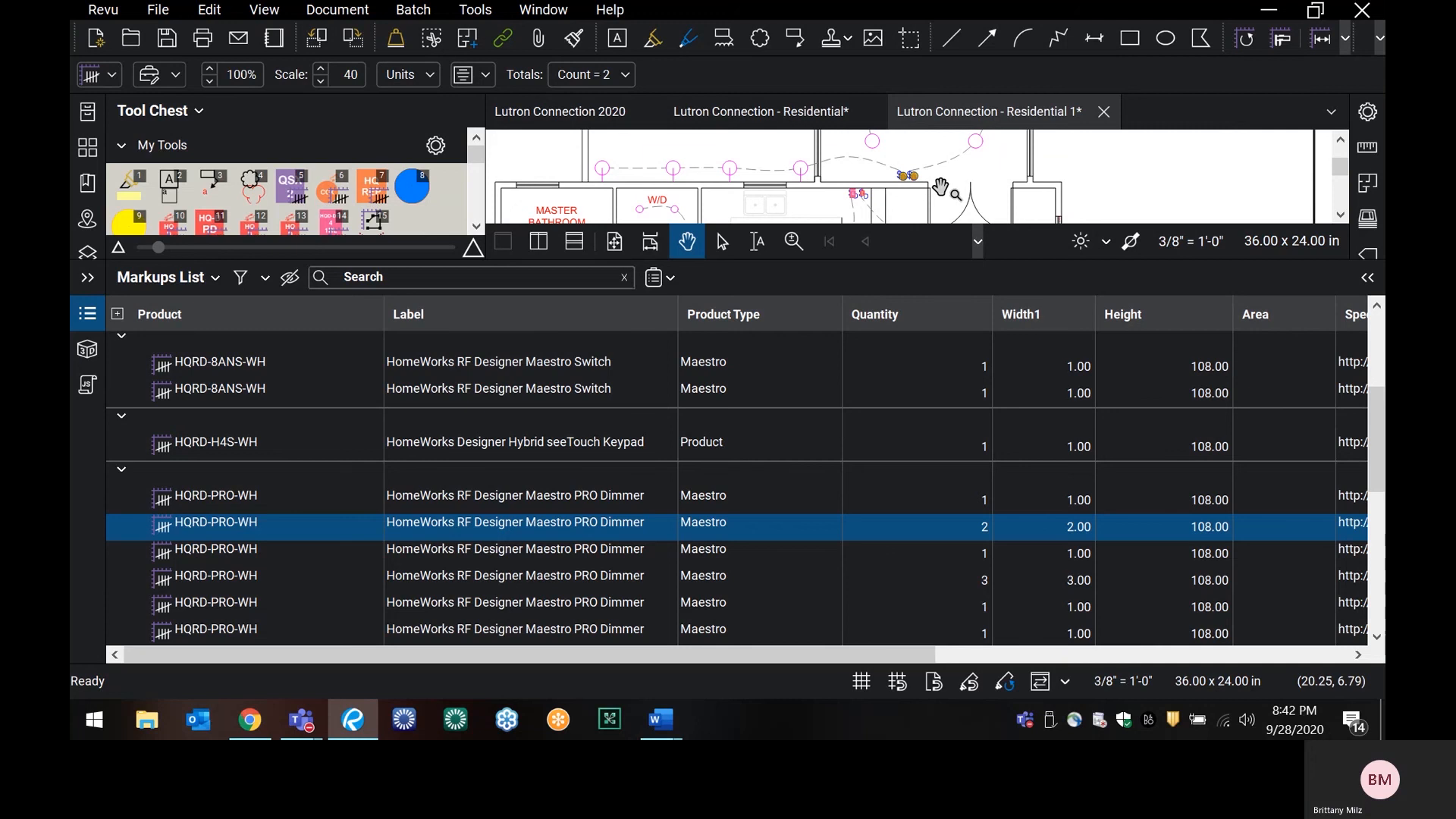
pyautogui.scroll(-3, 957, 188)
pyautogui.scroll(3, 943, 182)
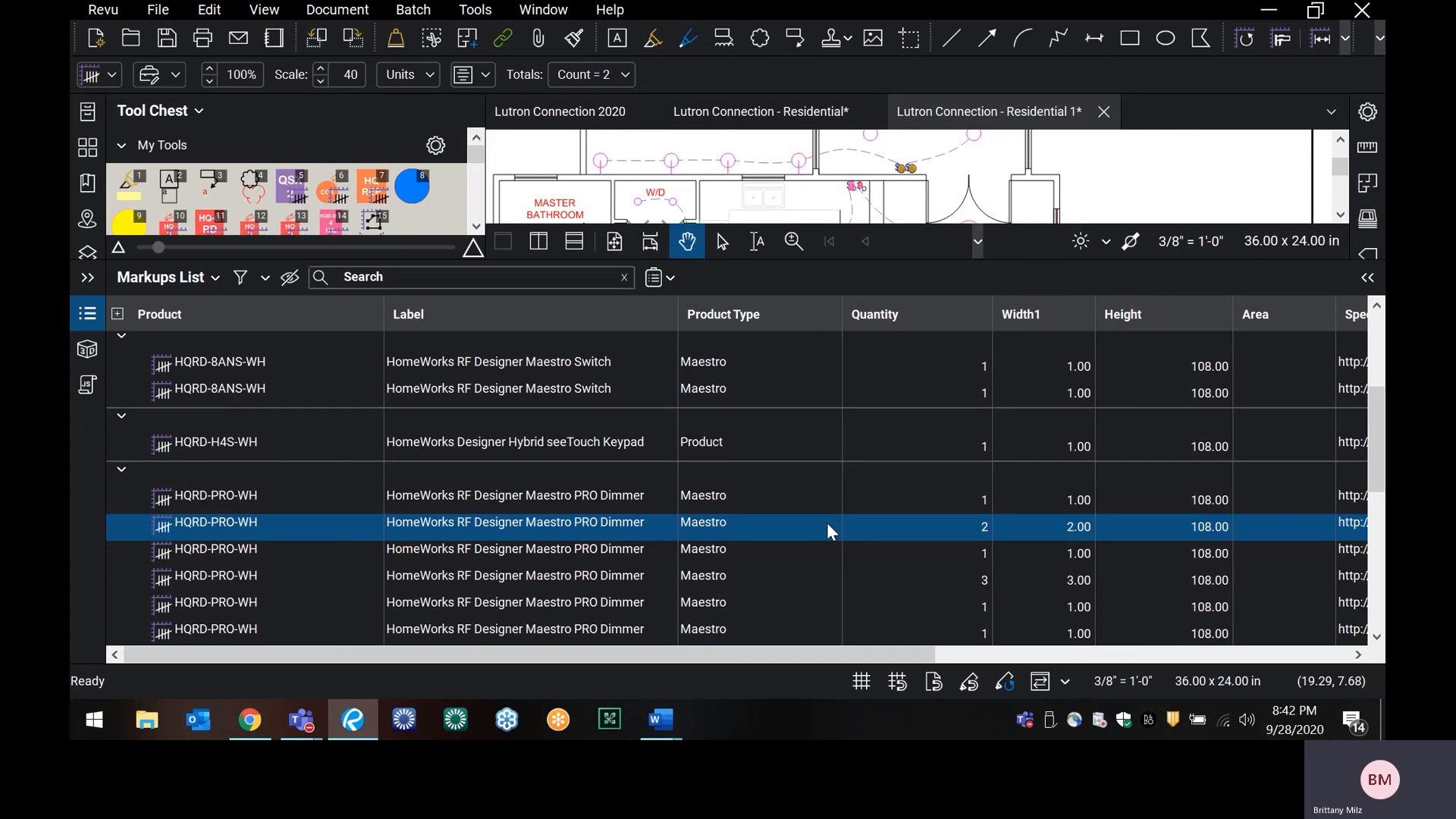
# - Split the whole Ketra Type X Residential Adjustable Round D3 Downlight count into individual markups
pyautogui.scroll(-4, 1023, 575)
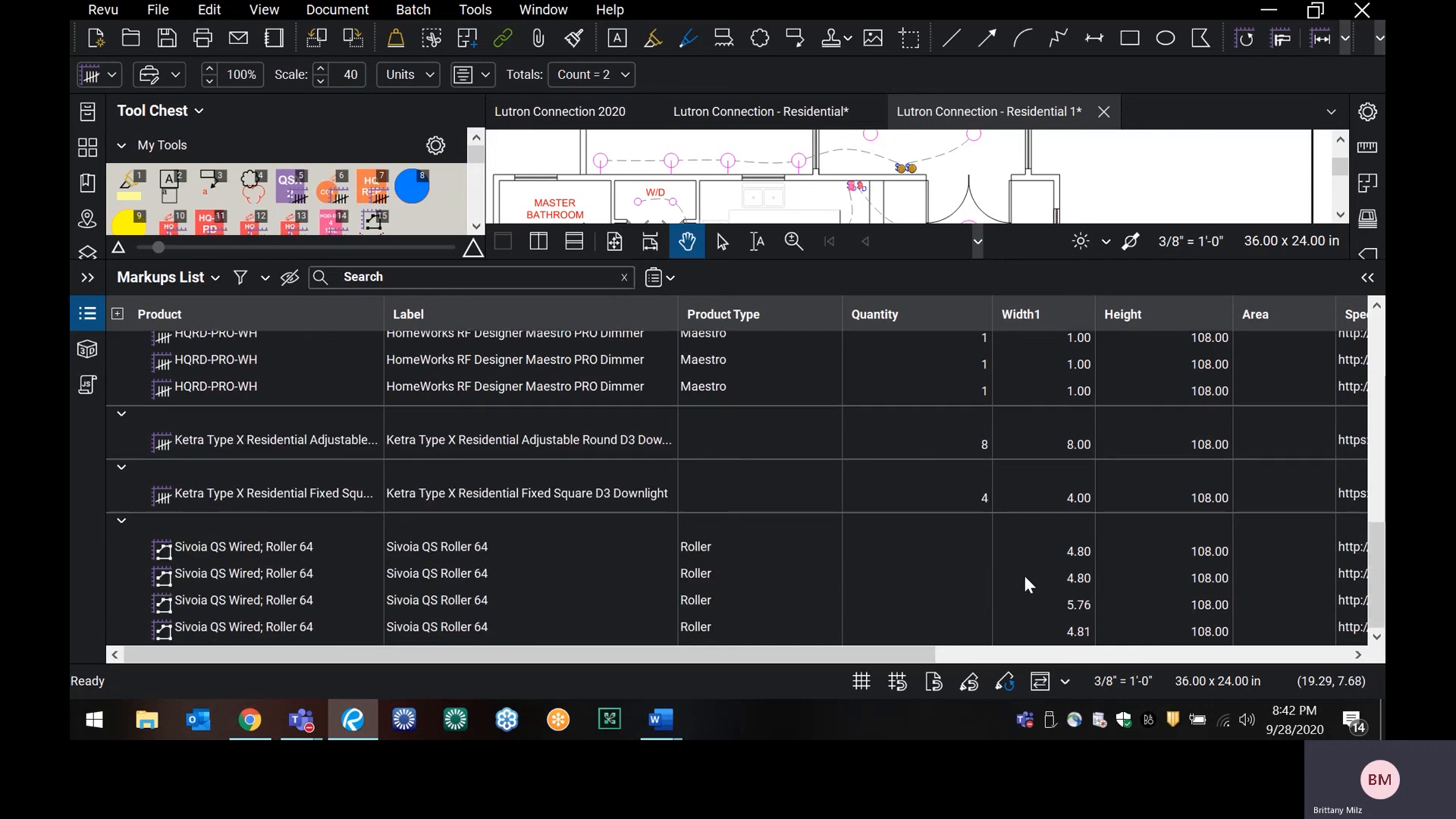
pyautogui.rightClick(580, 447)
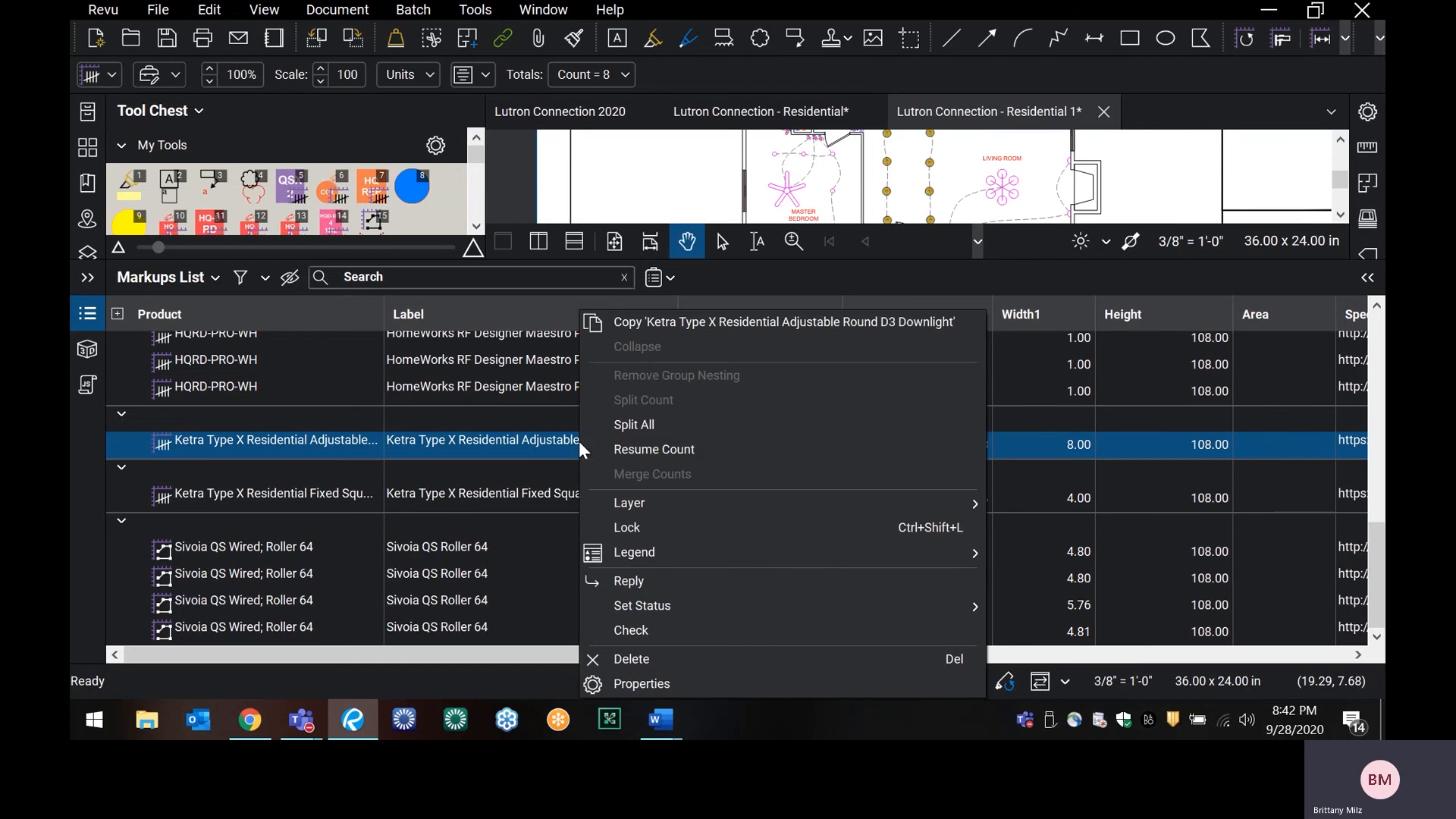
pyautogui.click(630, 423)
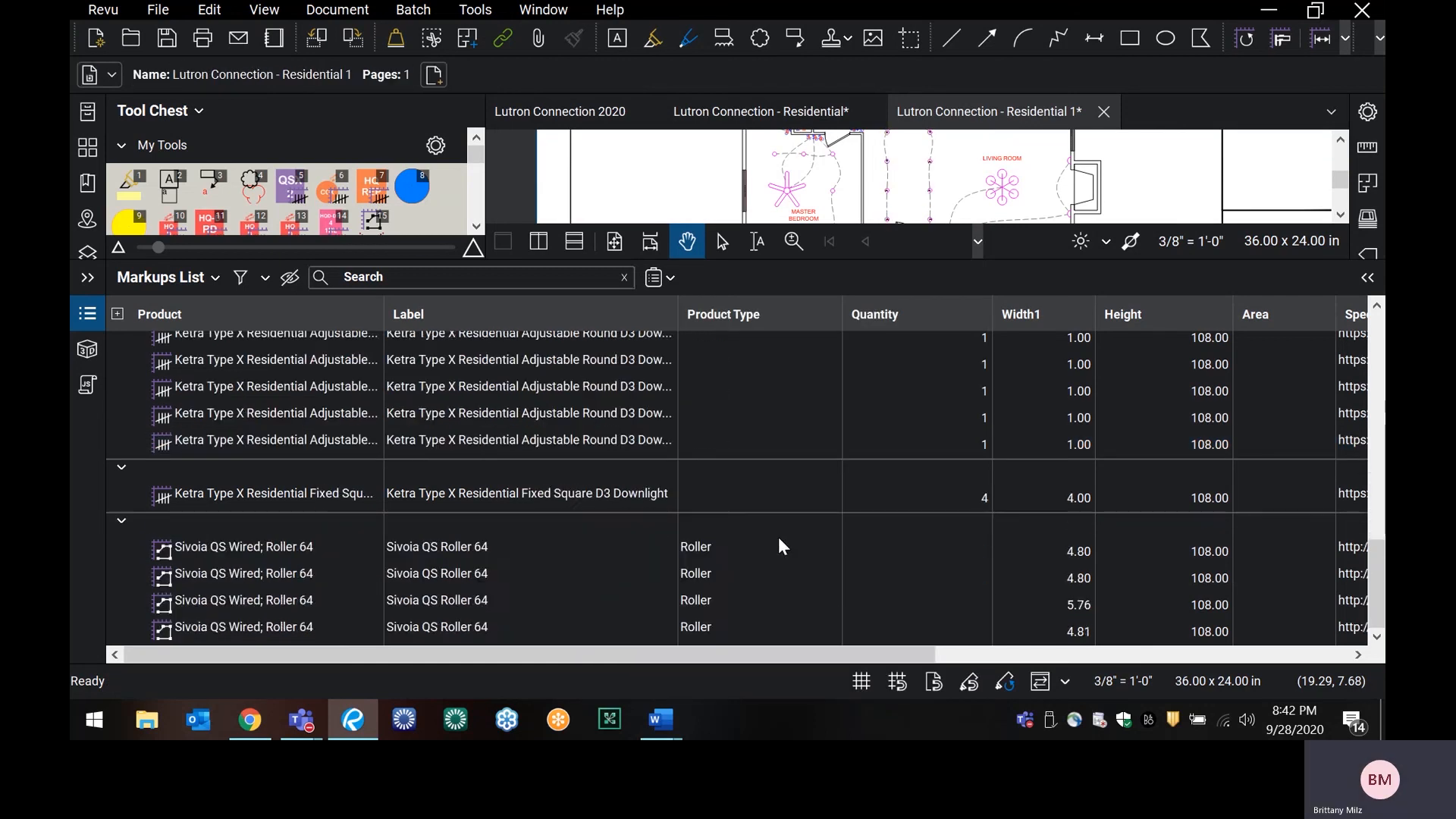
# - Examine the quantities of the split Ketra downlight entries and the HQRD-PRO-WH dimmer entries in the Markups List
pyautogui.scroll(5, 777, 537)
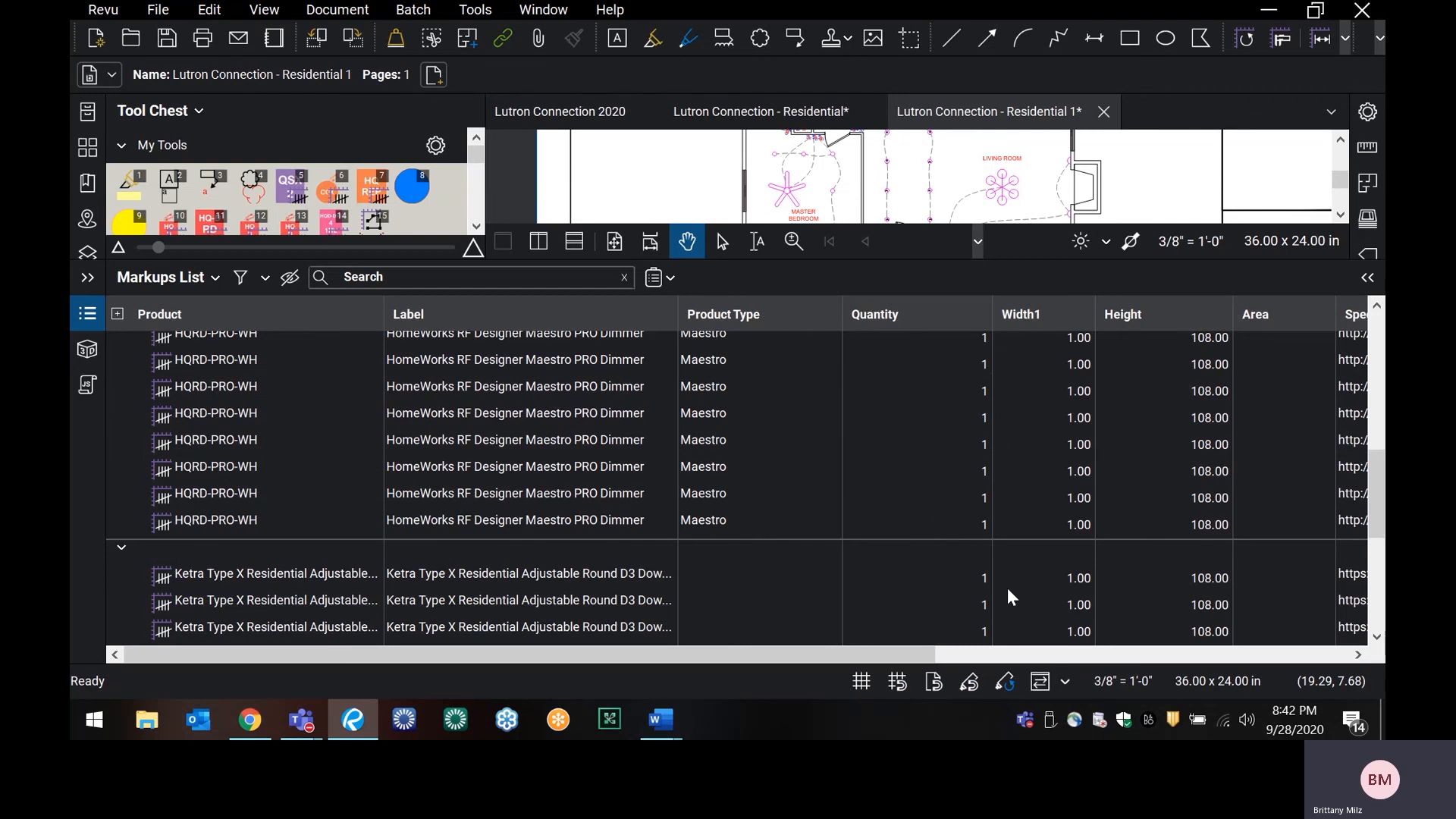
pyautogui.scroll(-3, 1005, 599)
pyautogui.scroll(3, 983, 462)
pyautogui.scroll(-3, 970, 492)
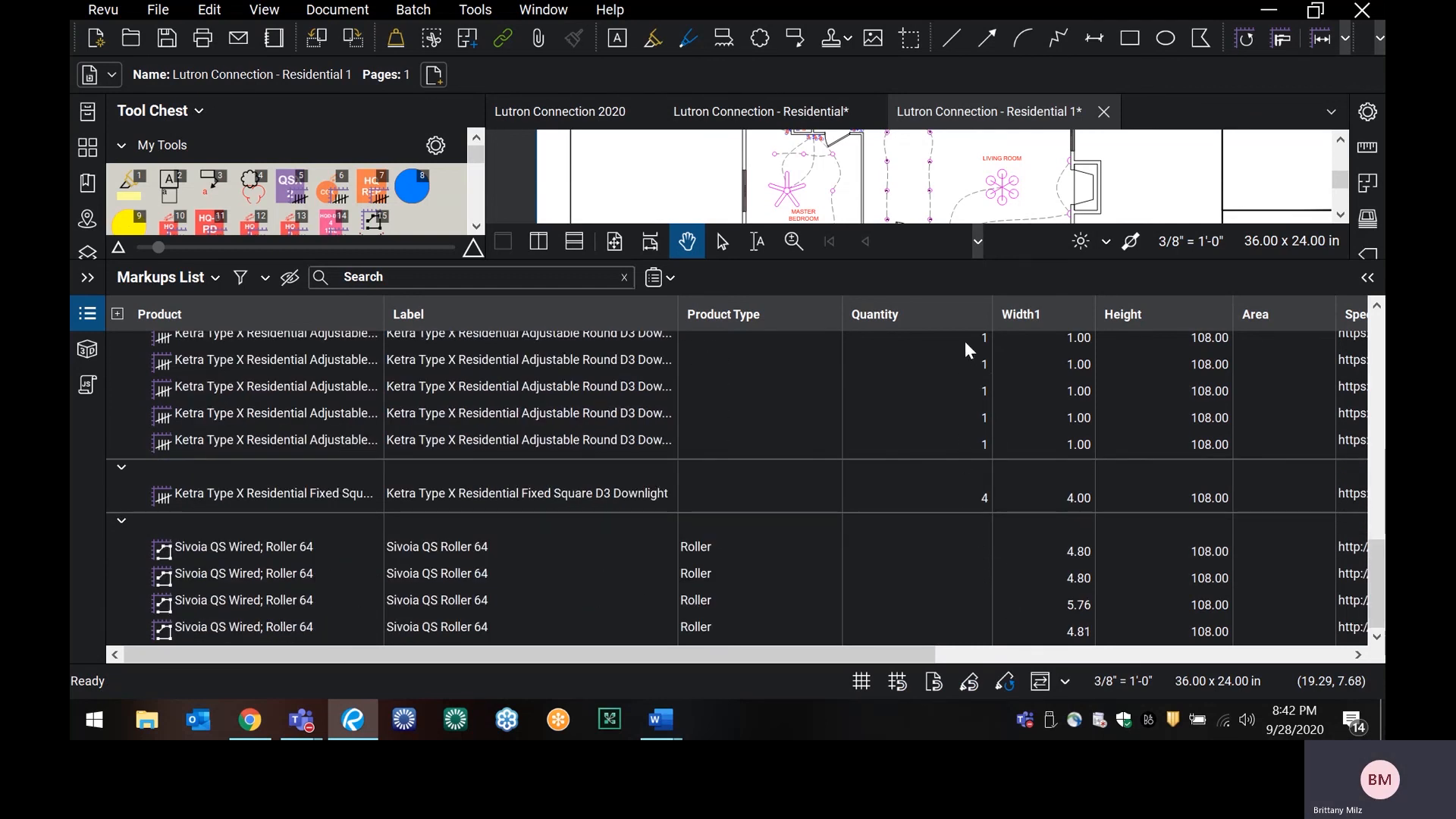
pyautogui.scroll(3, 972, 394)
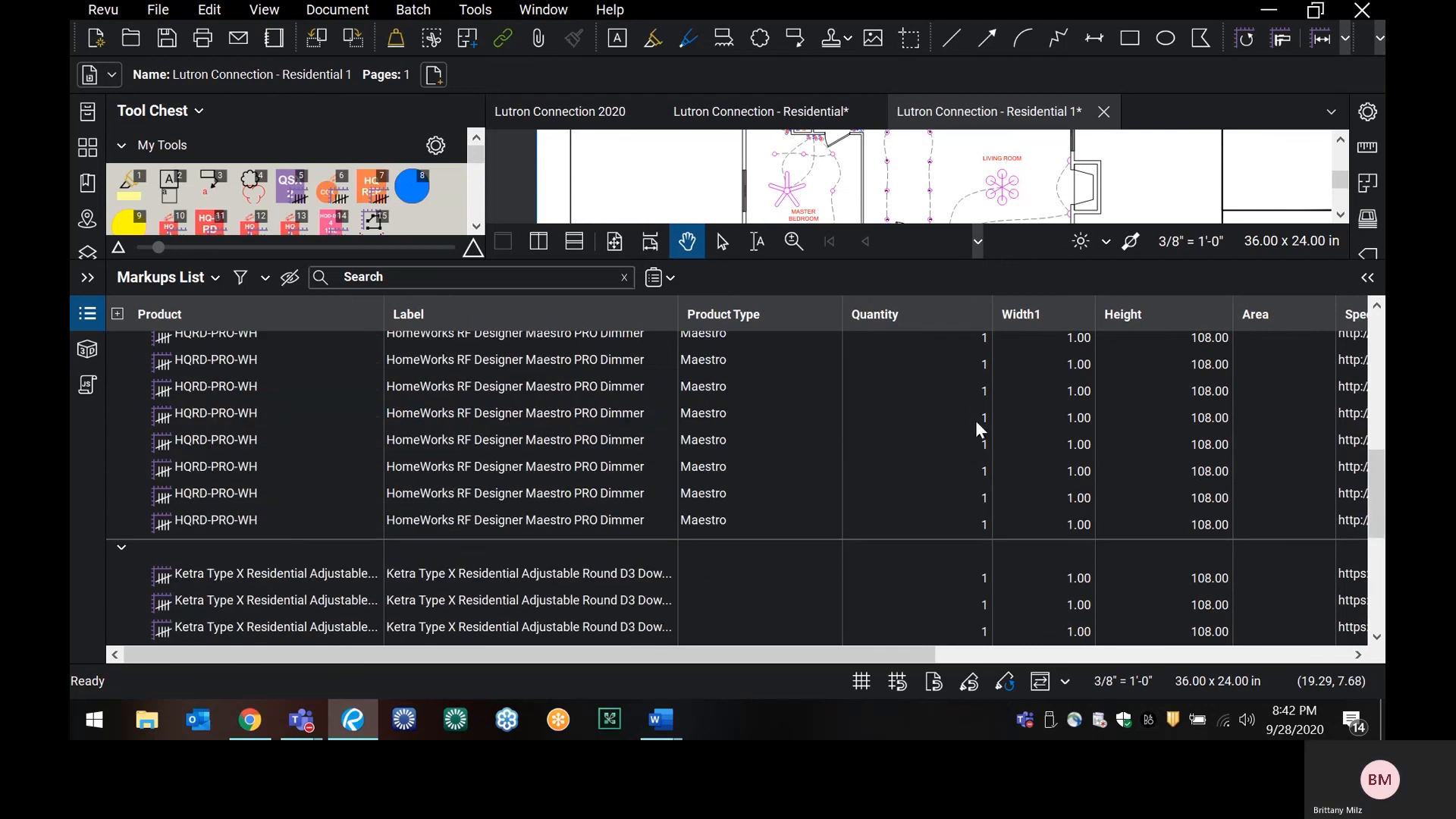
pyautogui.scroll(-3, 993, 455)
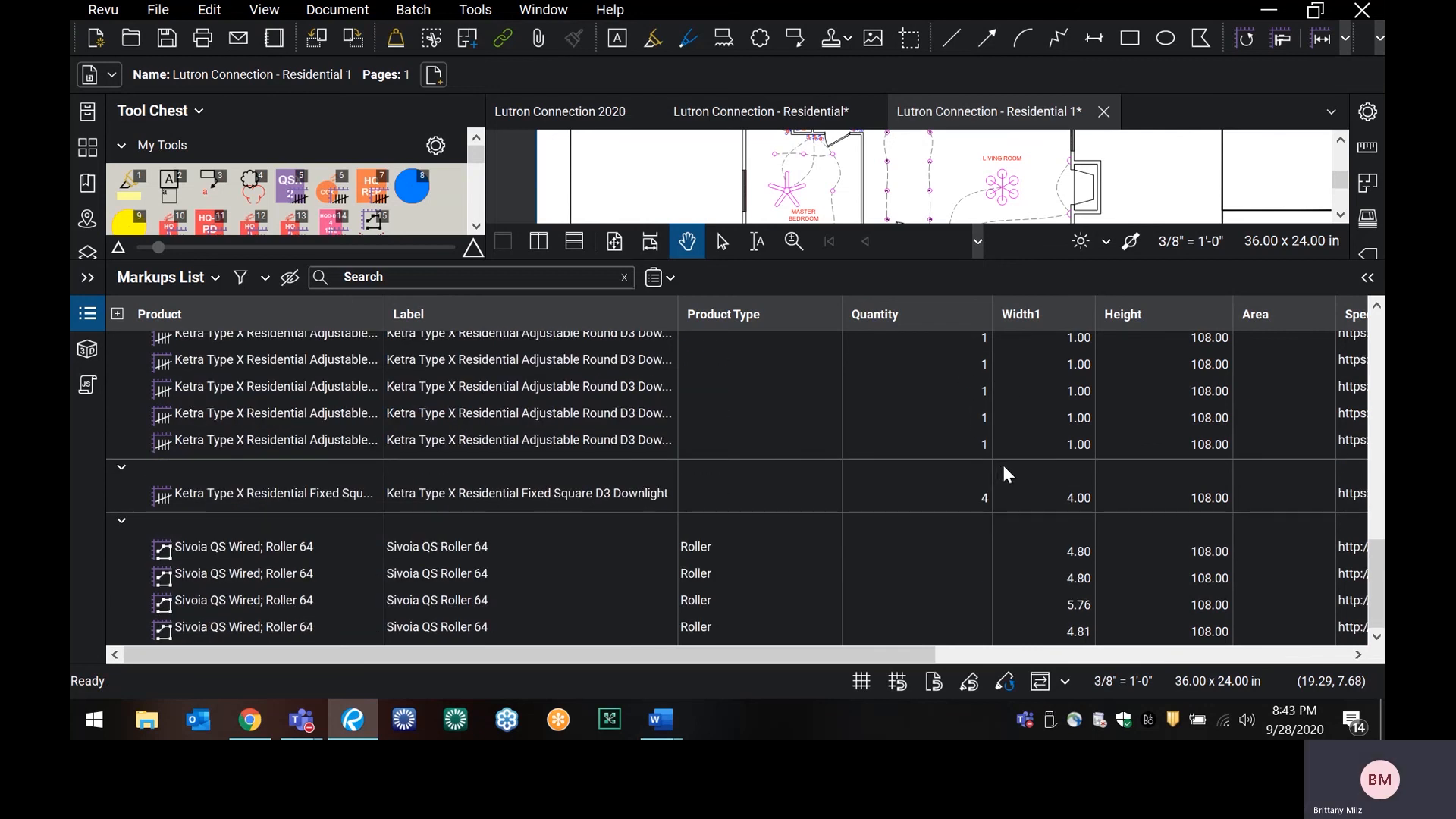
pyautogui.scroll(3, 739, 476)
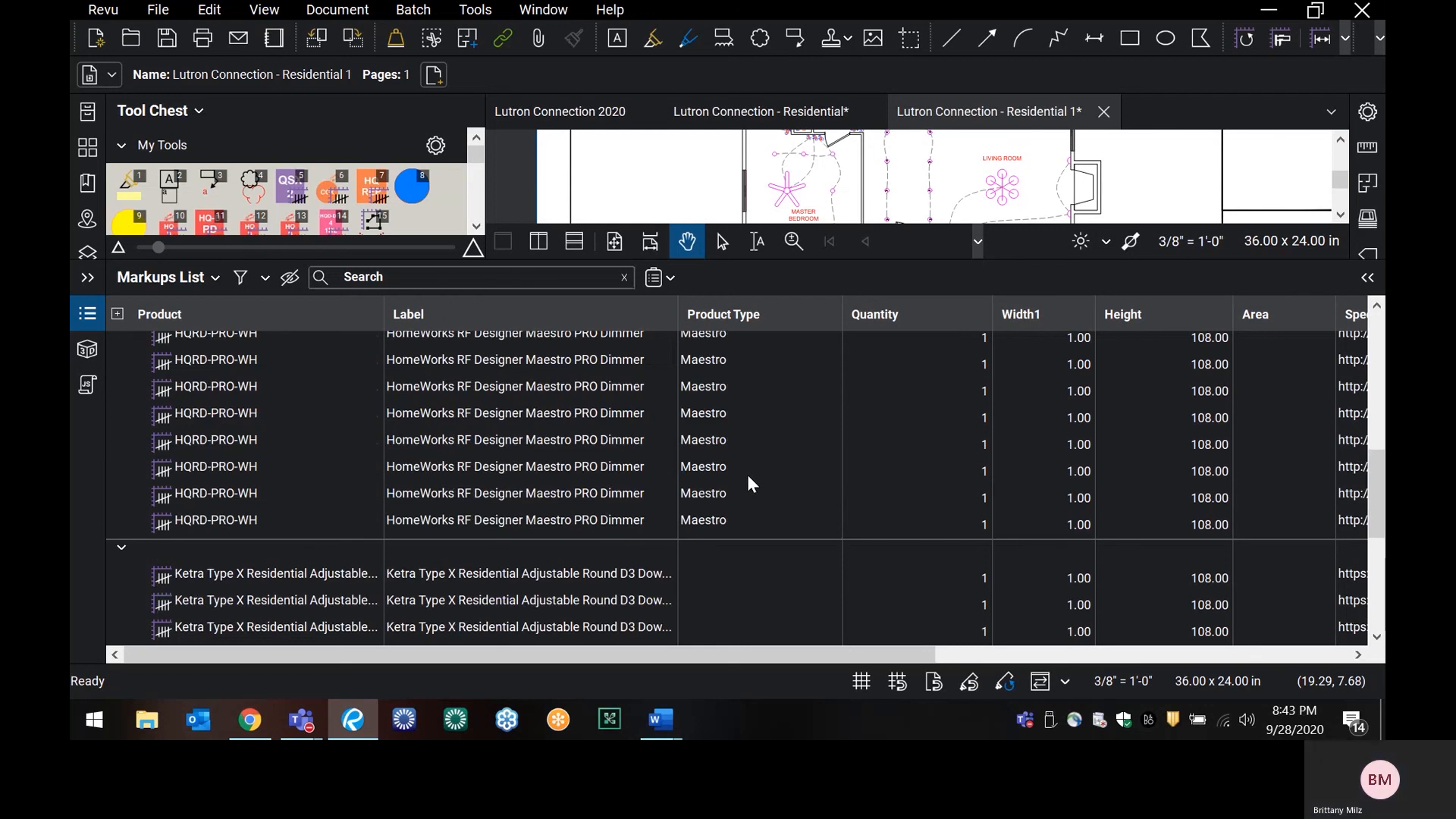
# - Merge the last five Ketra Type X Residential Adjustable Round D3 Downlight entries in the Markups List into one count
pyautogui.scroll(-3, 747, 475)
pyautogui.click(561, 338)
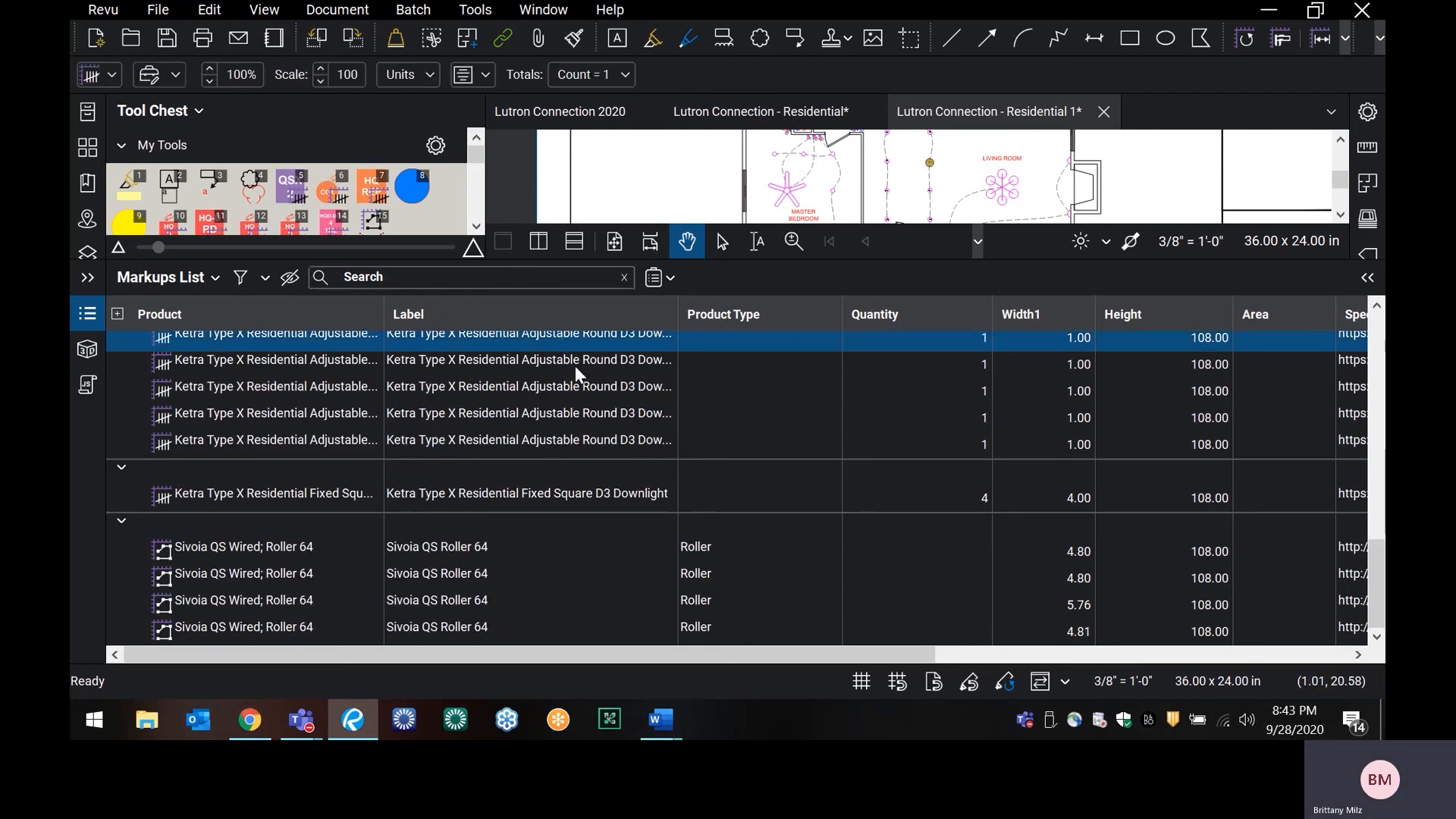
pyautogui.keyDown('shift'); pyautogui.click(575, 366); pyautogui.keyUp('shift')
pyautogui.keyDown('shift'); pyautogui.click(589, 385); pyautogui.keyUp('shift')
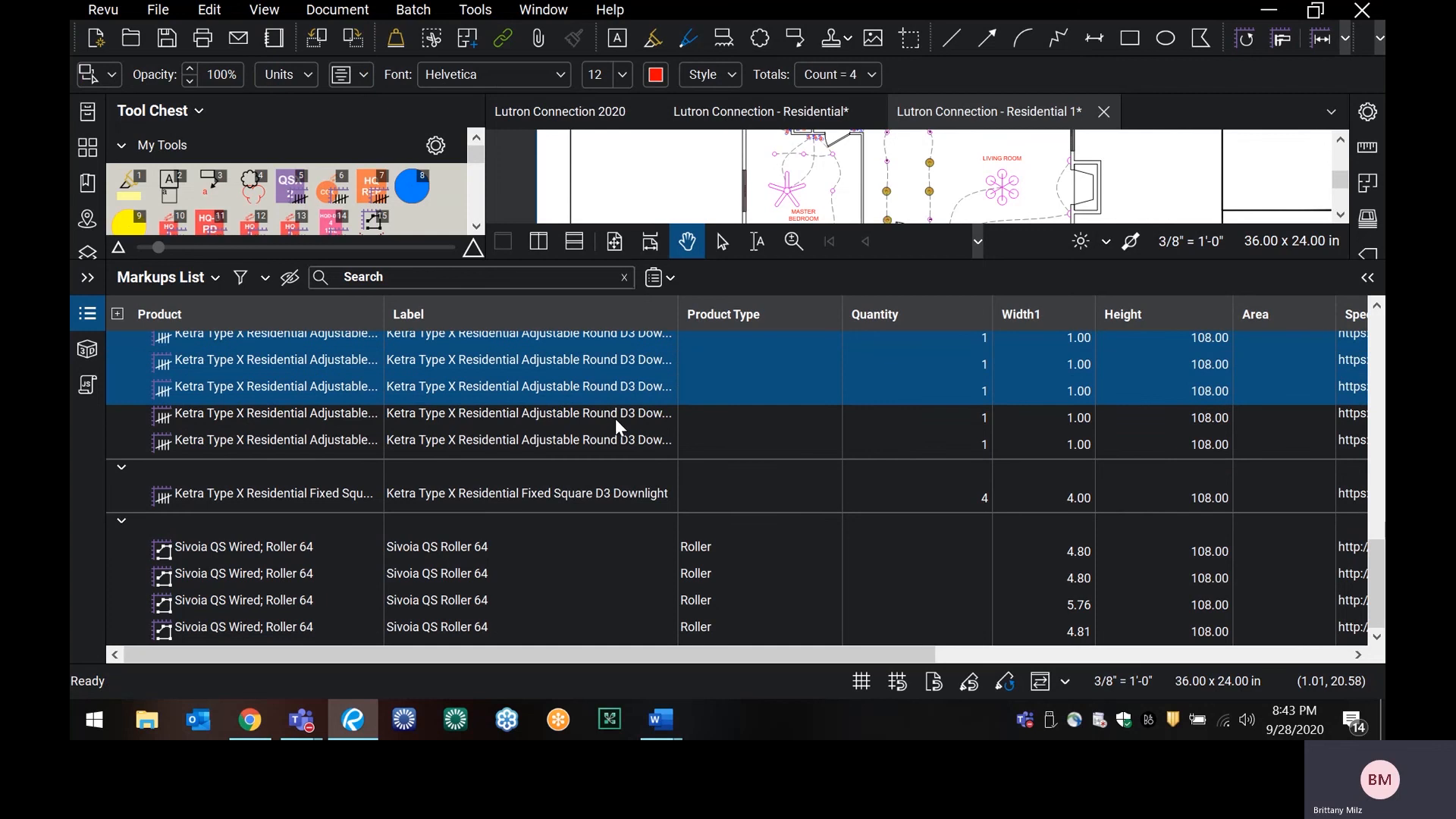
pyautogui.keyDown('shift'); pyautogui.click(615, 419); pyautogui.keyUp('shift')
pyautogui.keyDown('shift'); pyautogui.click(630, 440); pyautogui.keyUp('shift')
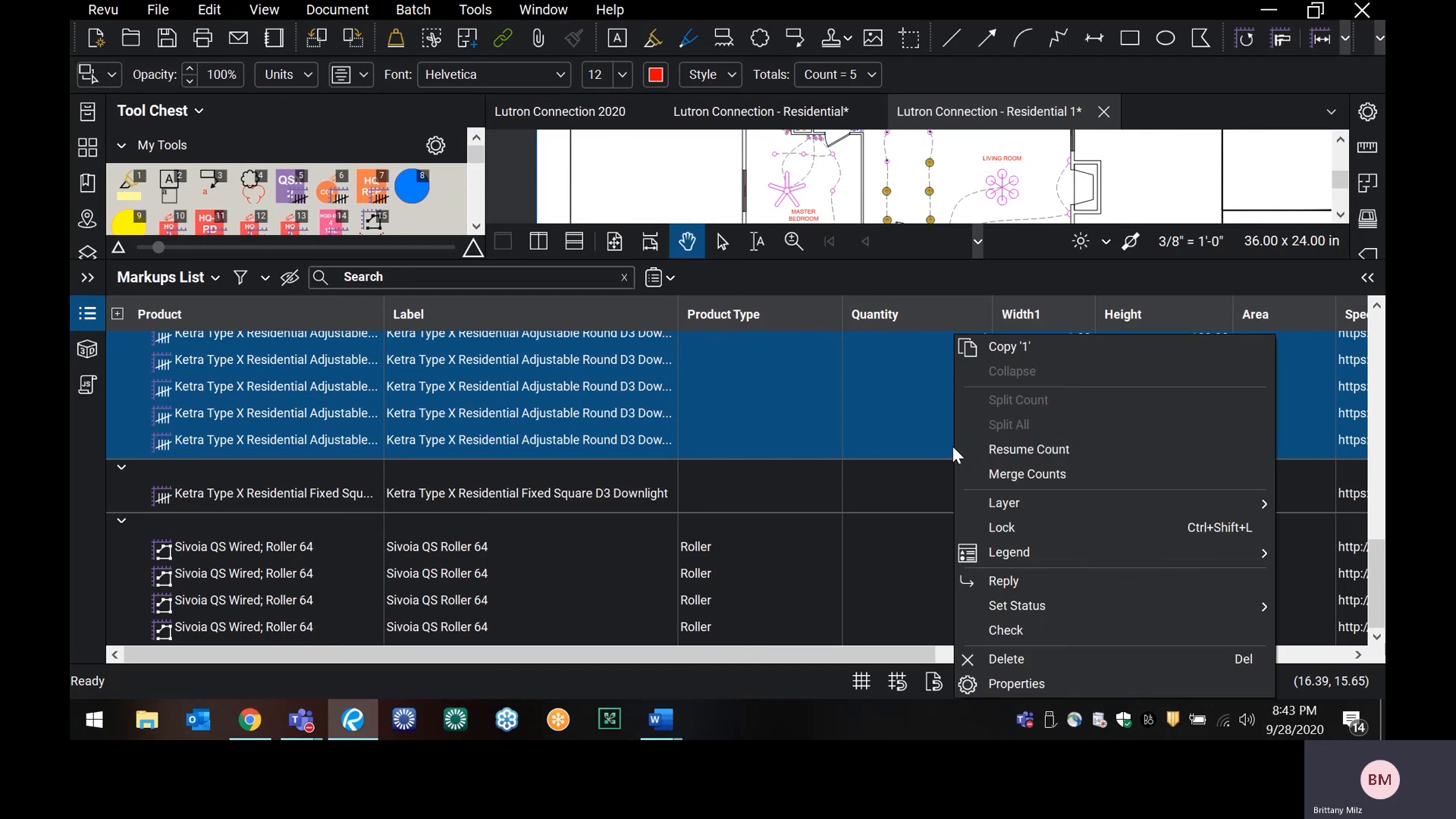
pyautogui.rightClick(953, 447)
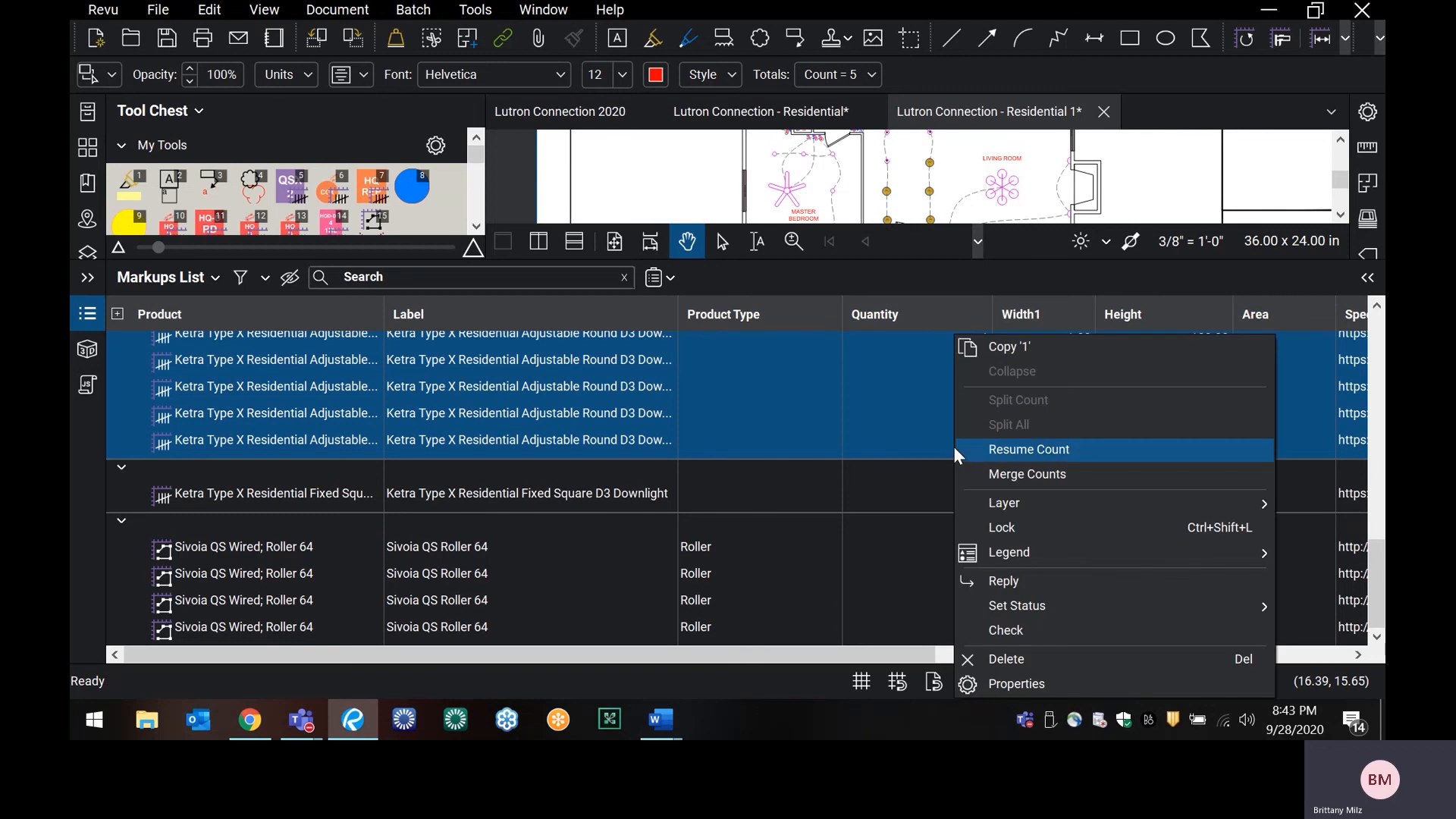
pyautogui.click(993, 475)
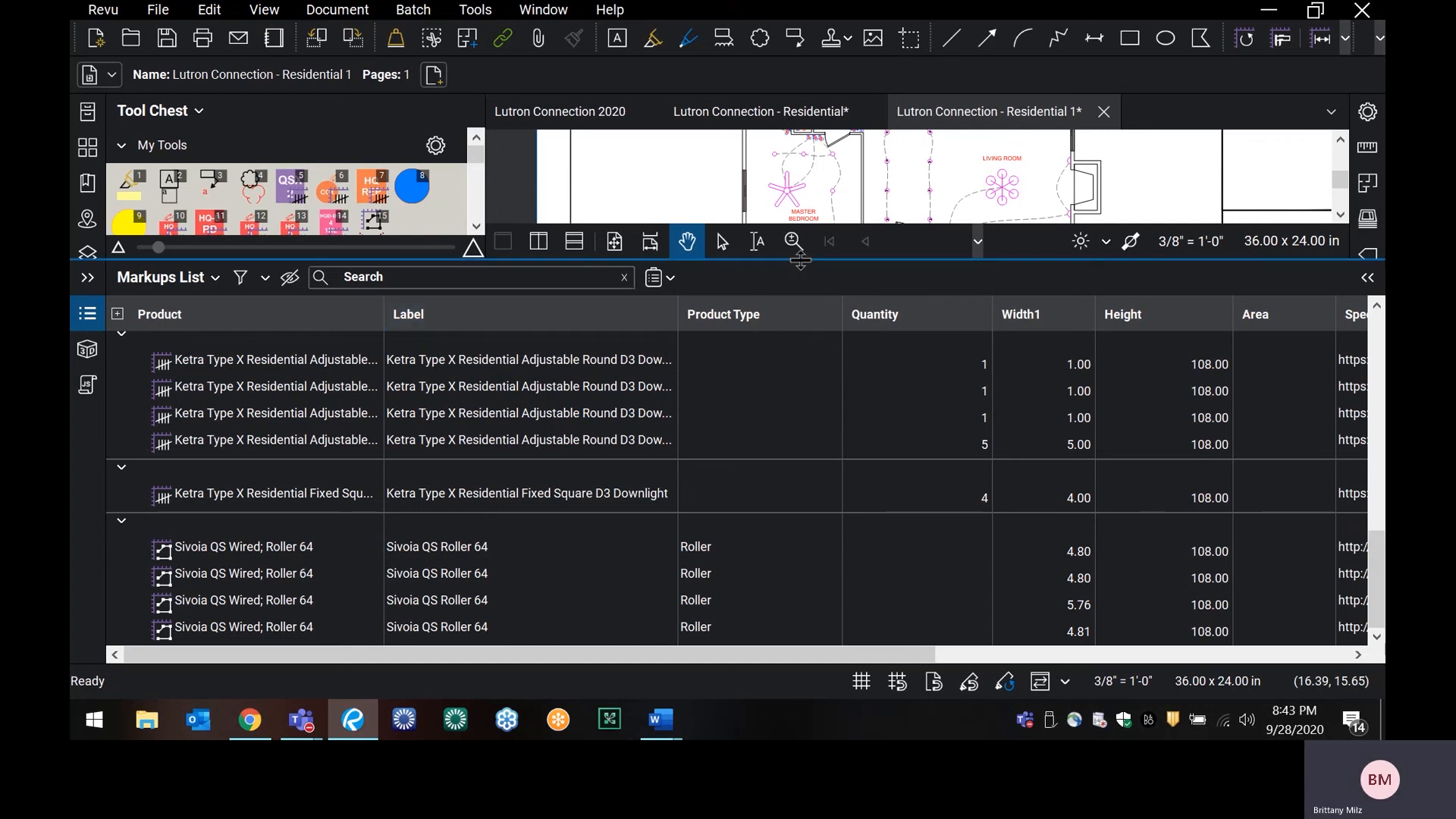
# - Shrink the Markups List, select the three wall controls beside the master bedroom door, resume their count, and cancel without placing a device
pyautogui.moveTo(800, 260); pyautogui.dragTo(841, 631)
pyautogui.moveTo(1034, 349)
pyautogui.mouseDown()
pyautogui.moveTo(978, 518)
pyautogui.moveTo(978, 575)
pyautogui.mouseUp()
pyautogui.scroll(5, 852, 457)
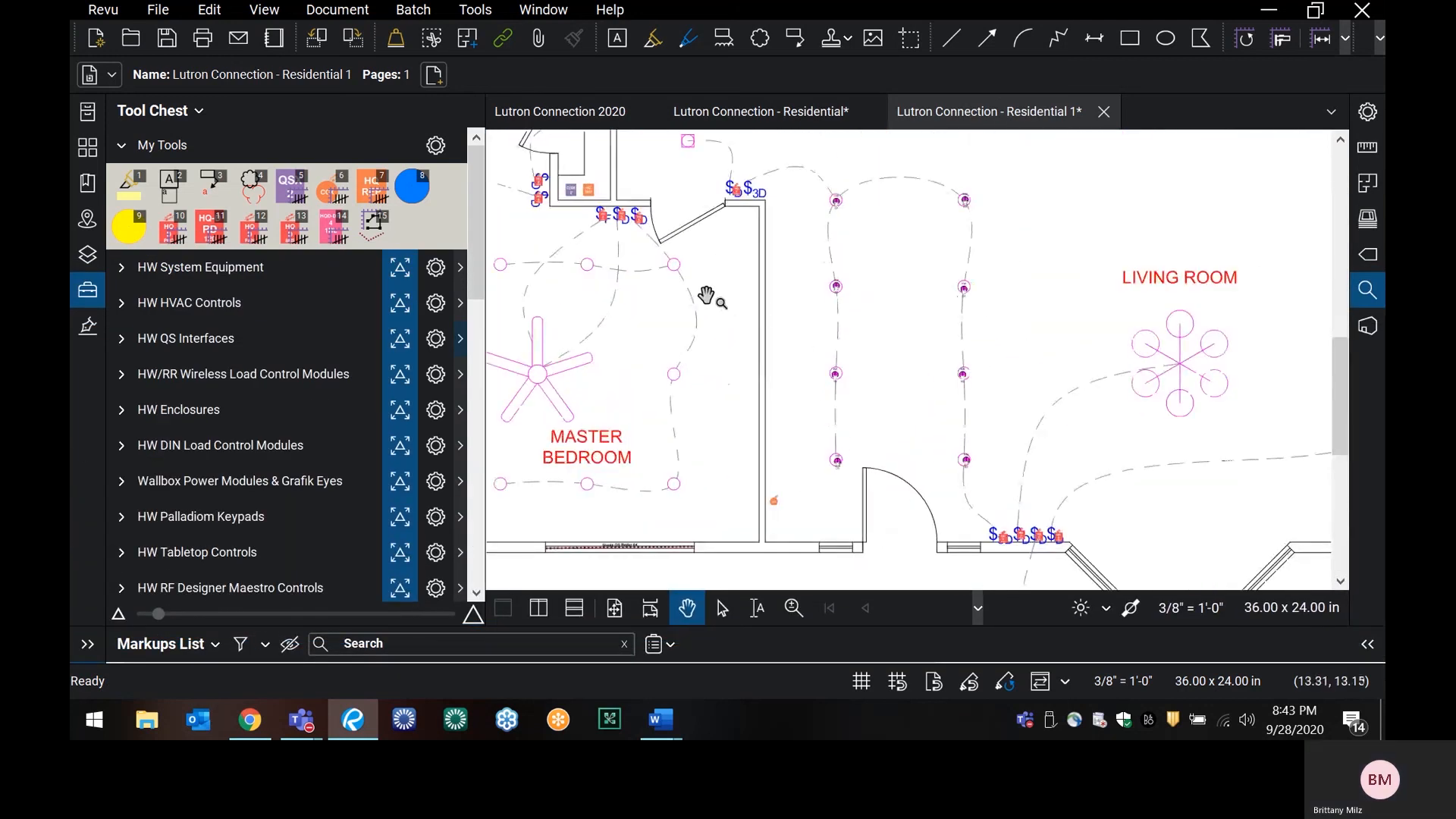
pyautogui.moveTo(708, 294); pyautogui.dragTo(833, 479)
pyautogui.scroll(5, 825, 471)
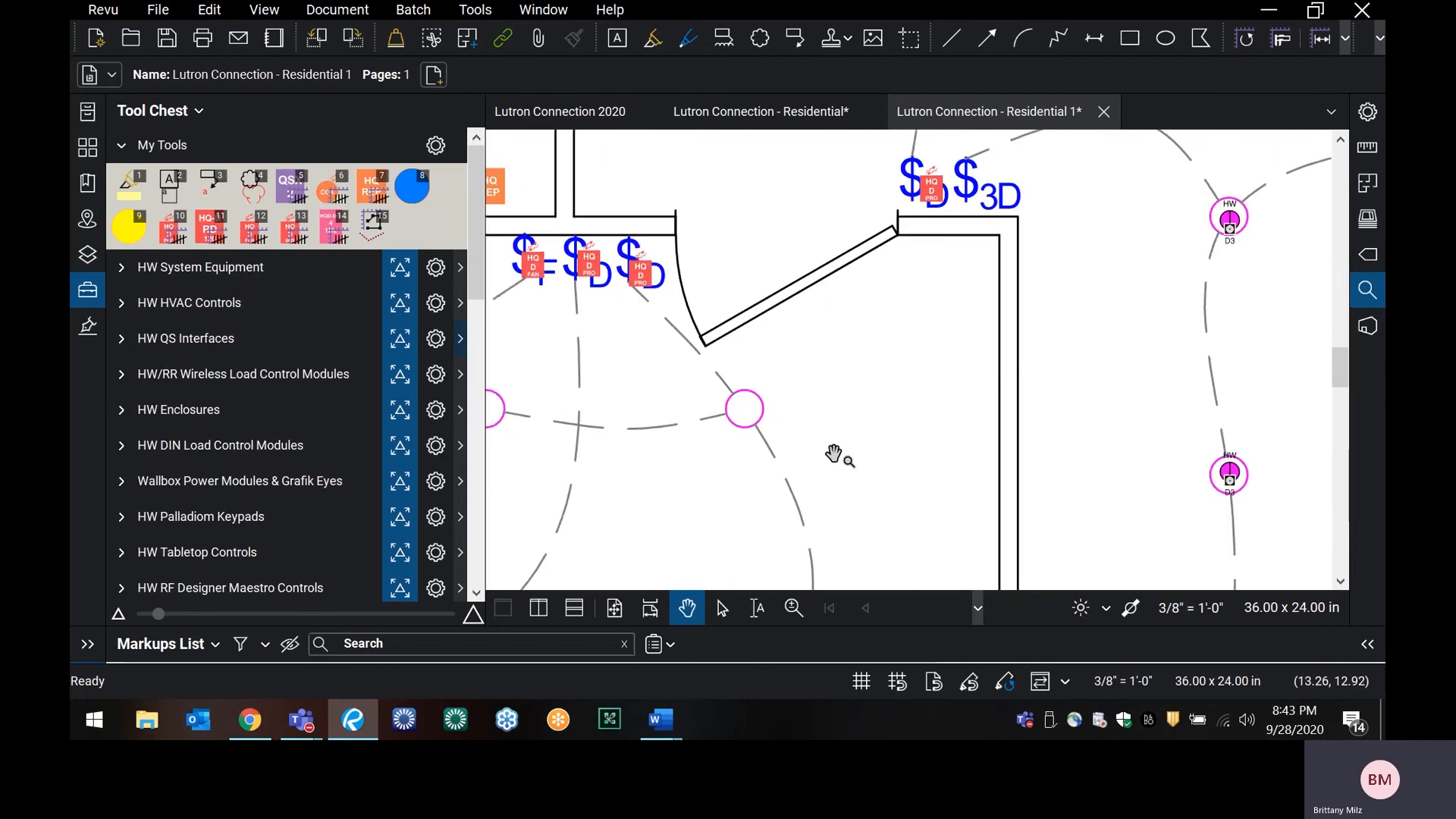
pyautogui.moveTo(807, 393); pyautogui.dragTo(906, 399)
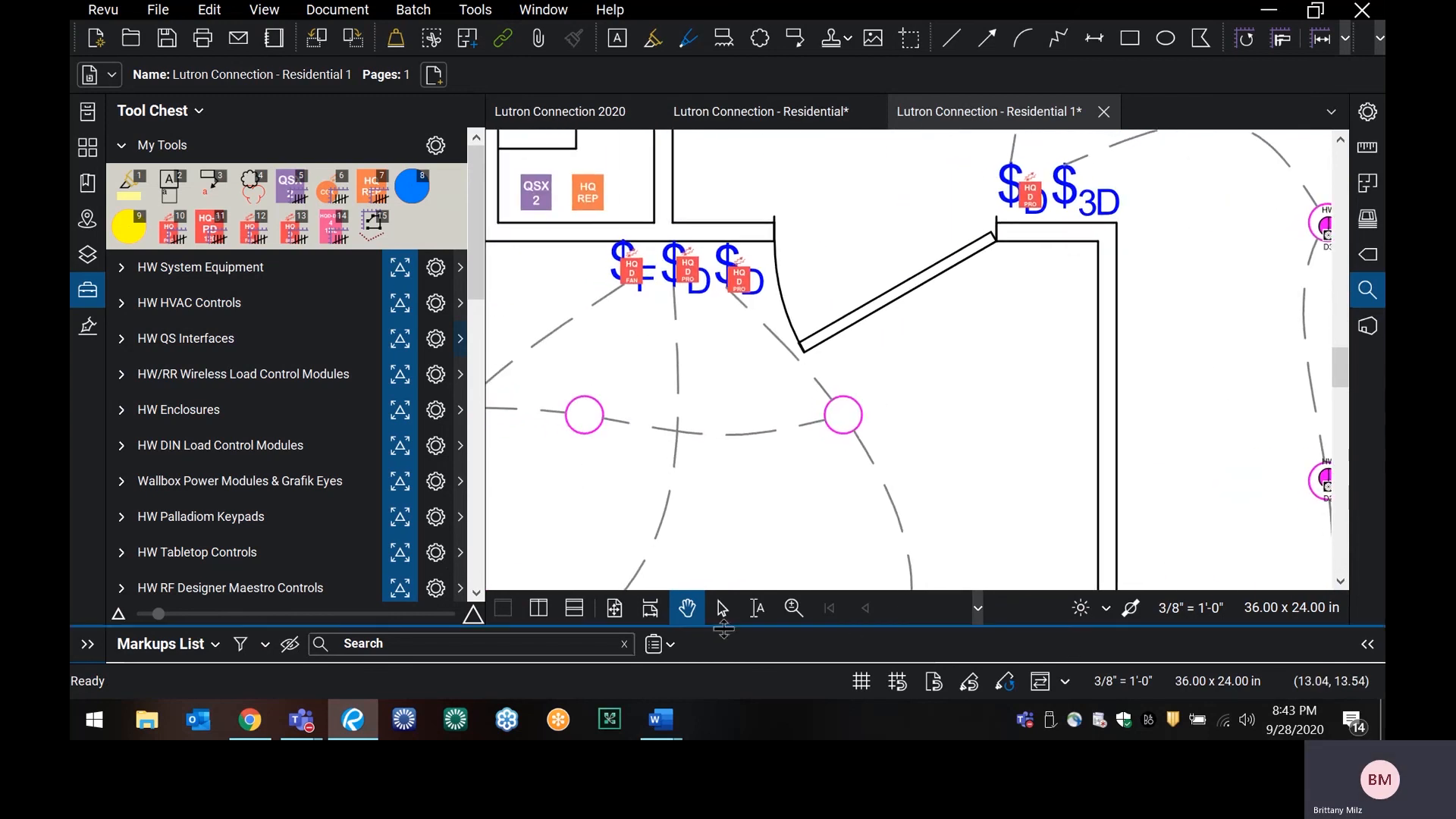
pyautogui.click(720, 608)
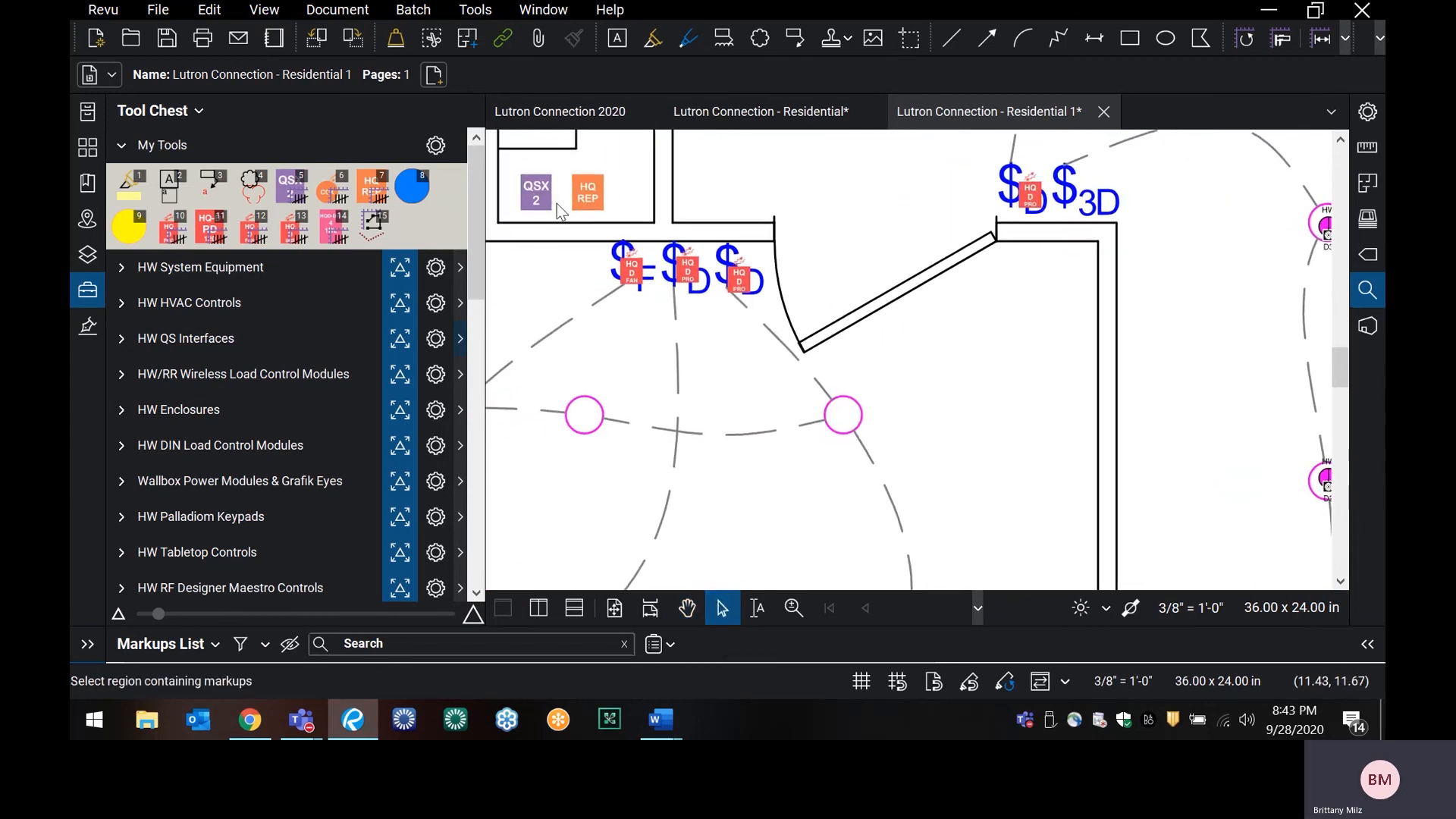
pyautogui.moveTo(575, 233); pyautogui.dragTo(803, 337)
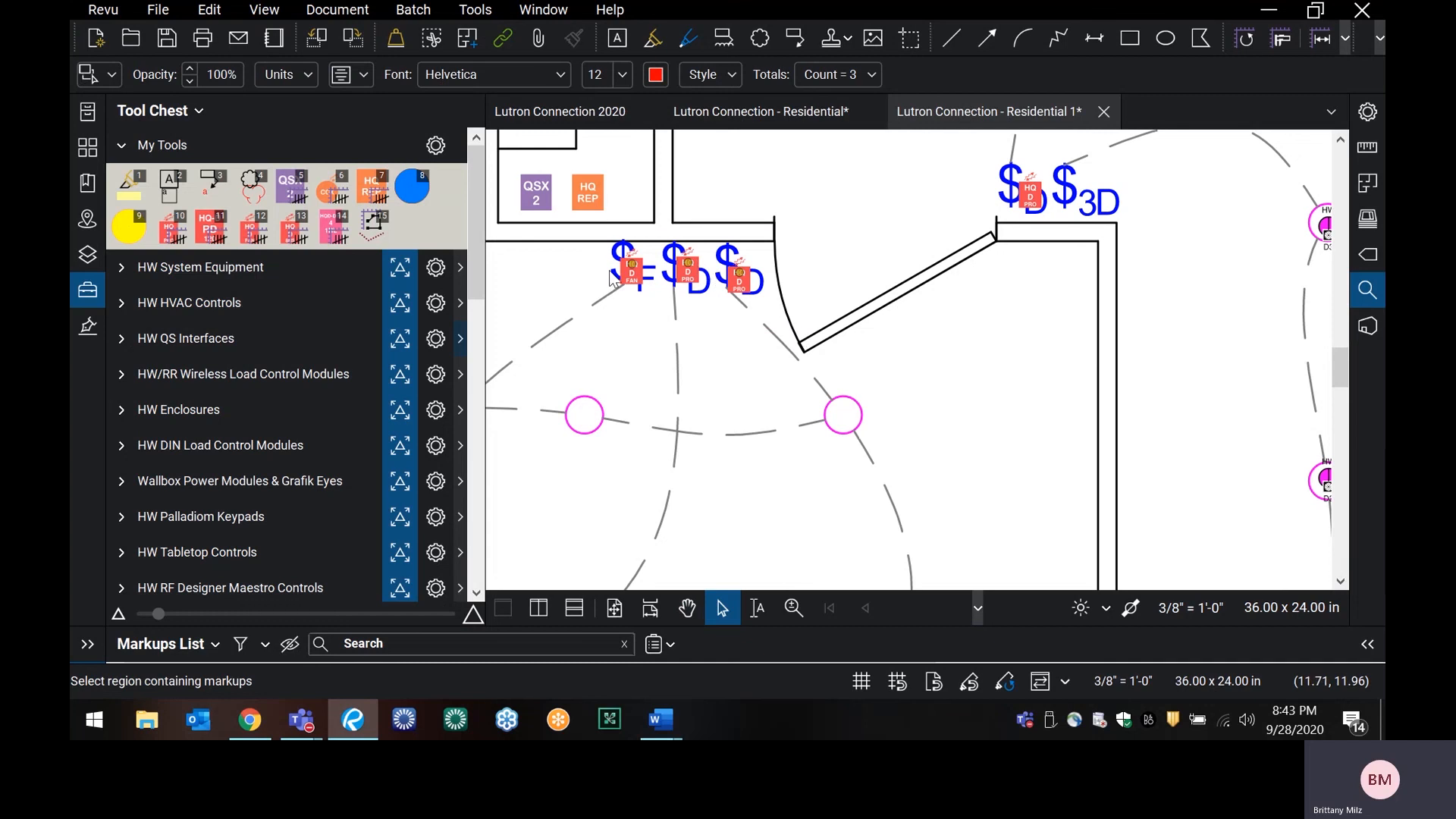
pyautogui.rightClick(742, 279)
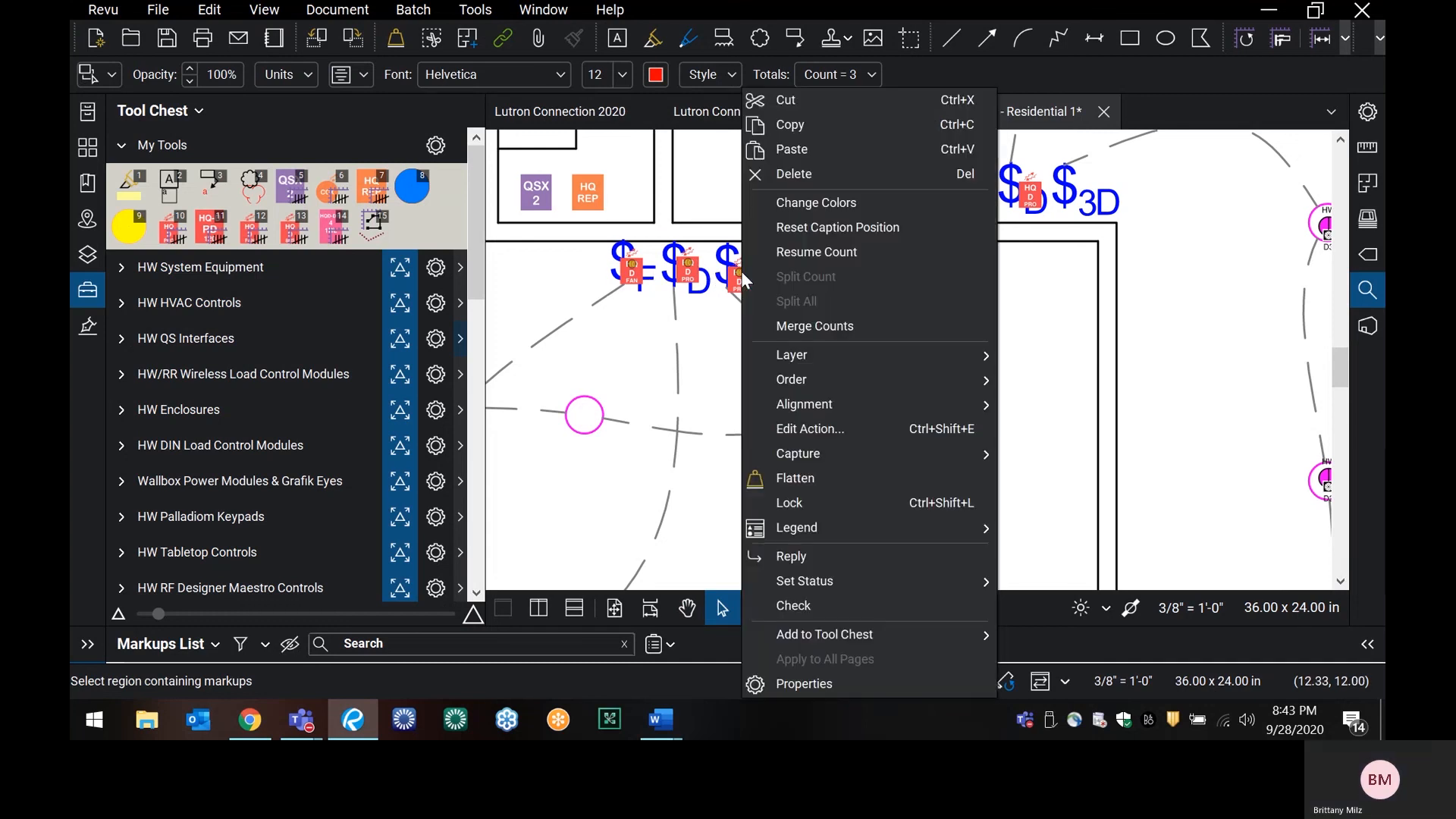
pyautogui.click(821, 256)
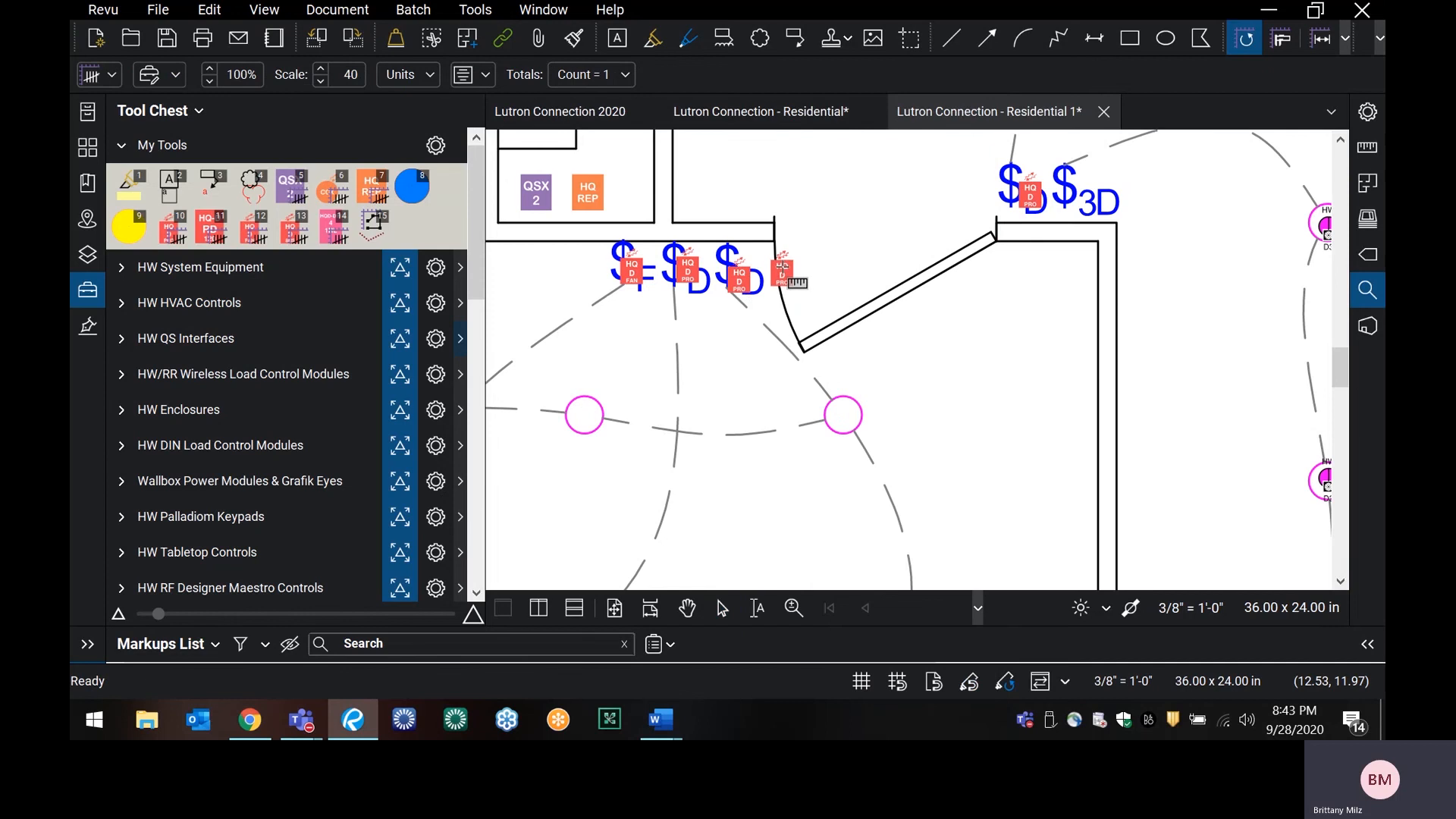
pyautogui.press('Escape')
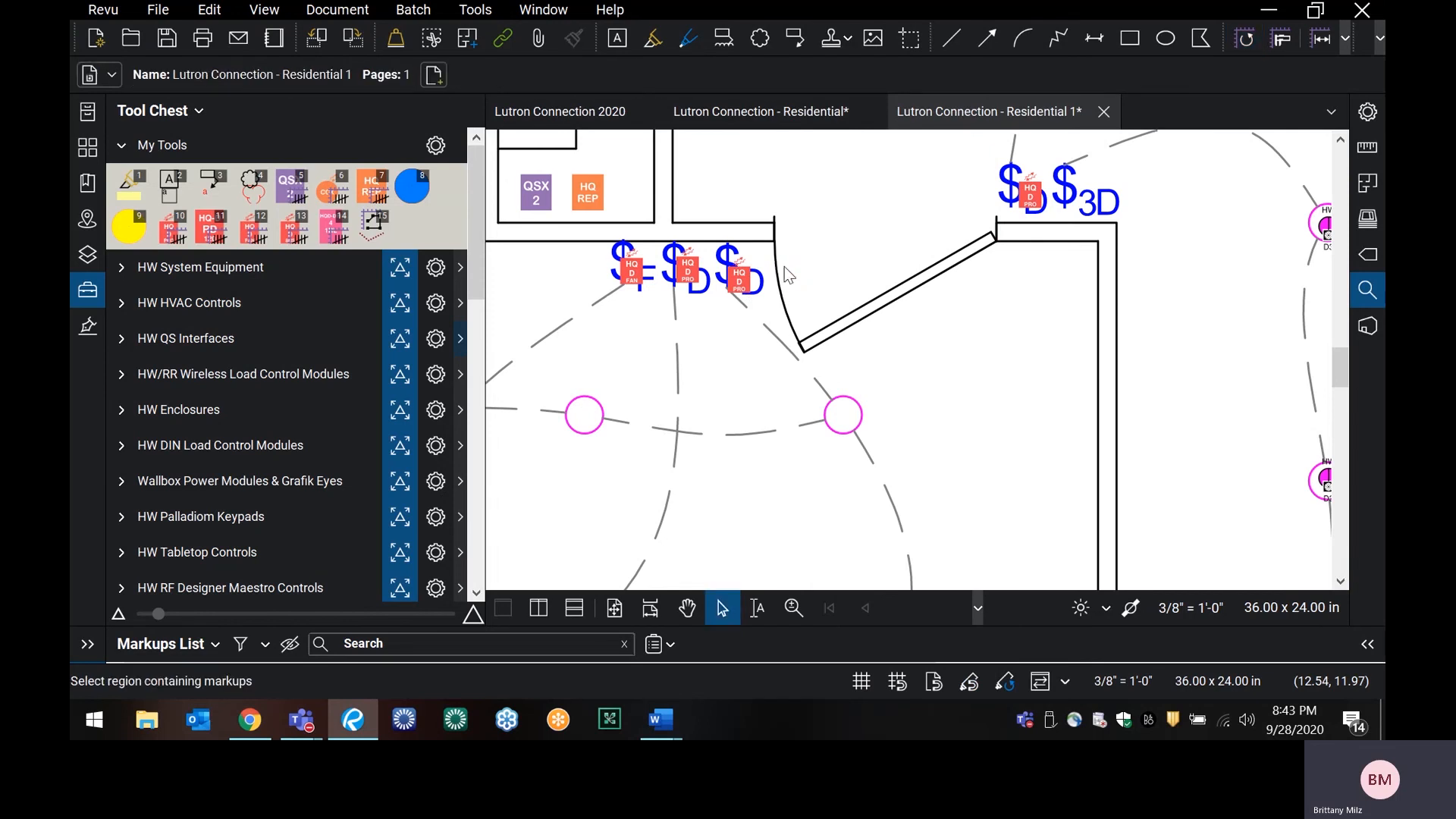
# - Merge the three wall control counts beside the master bedroom door into one count
pyautogui.rightClick(743, 292)
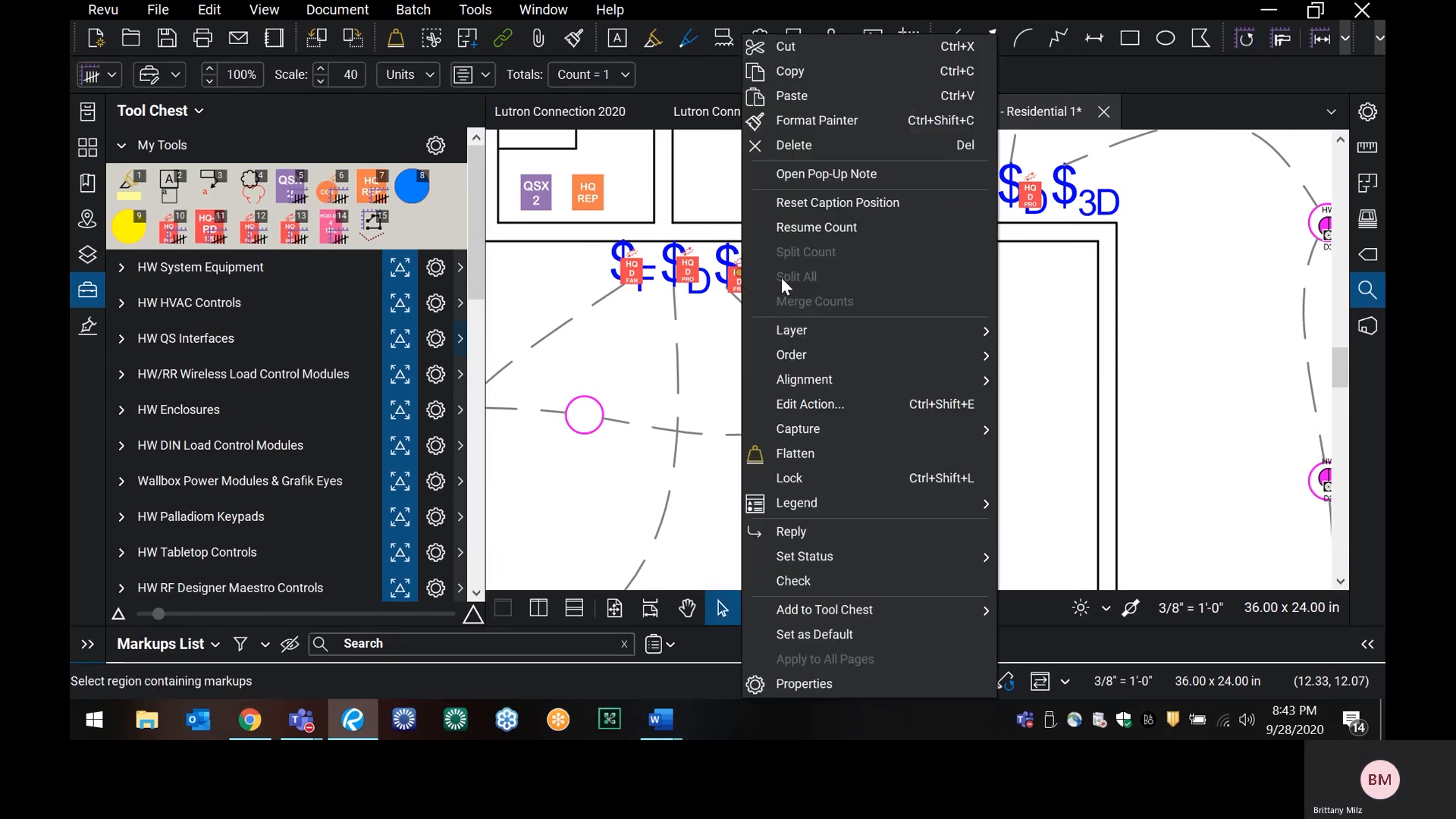
pyautogui.click(665, 343)
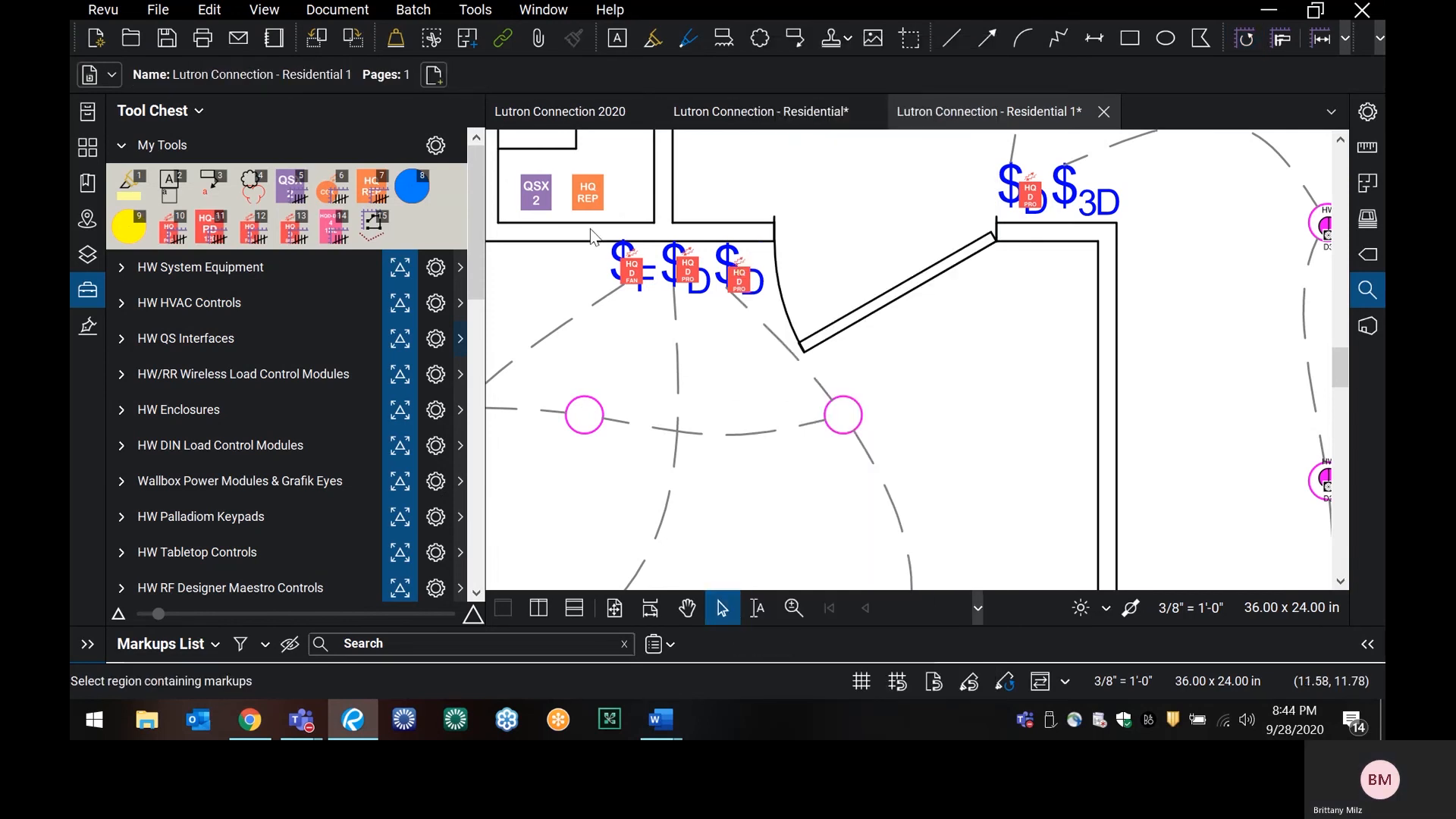
pyautogui.moveTo(590, 228); pyautogui.dragTo(683, 308)
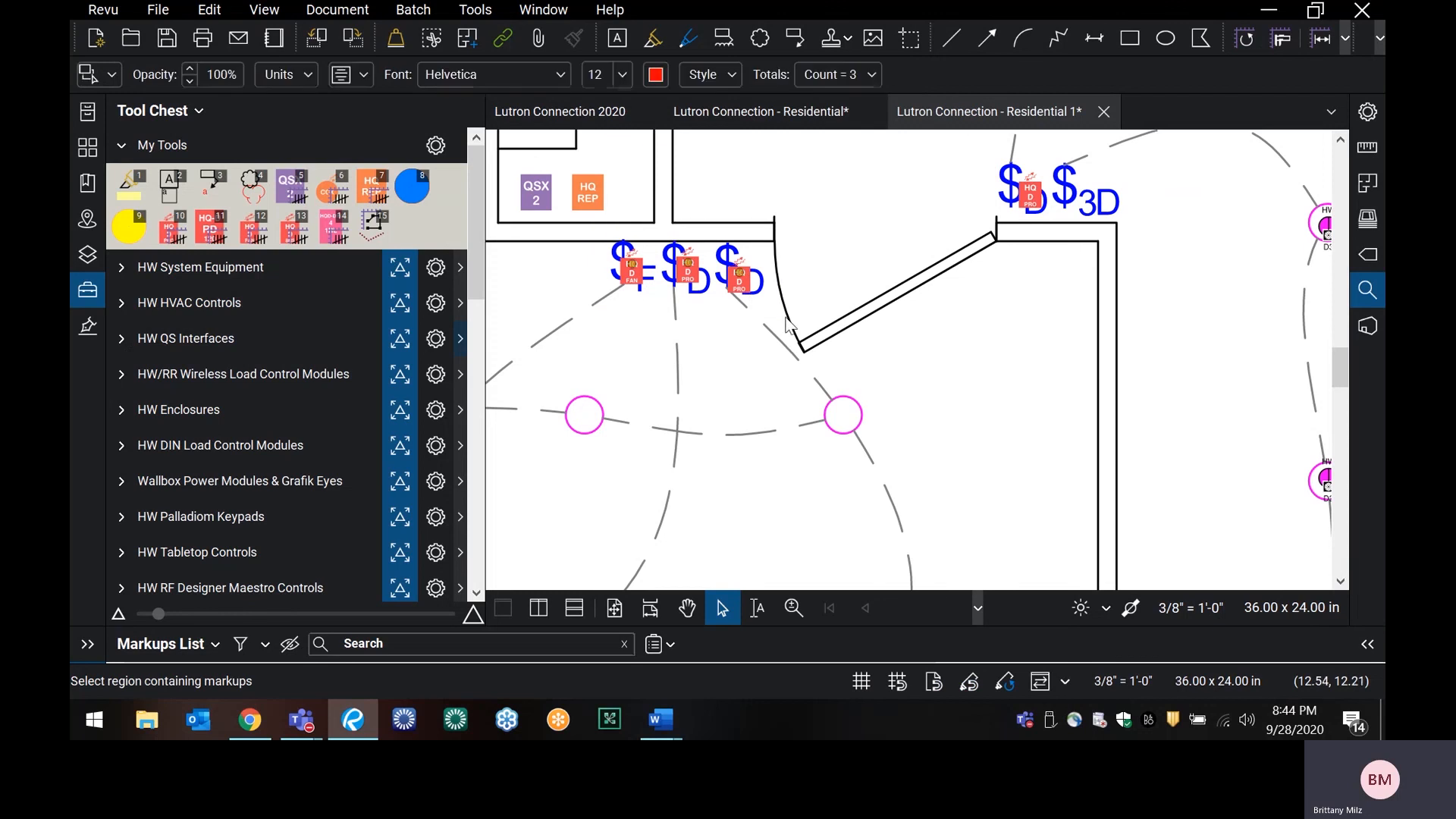
pyautogui.rightClick(737, 279)
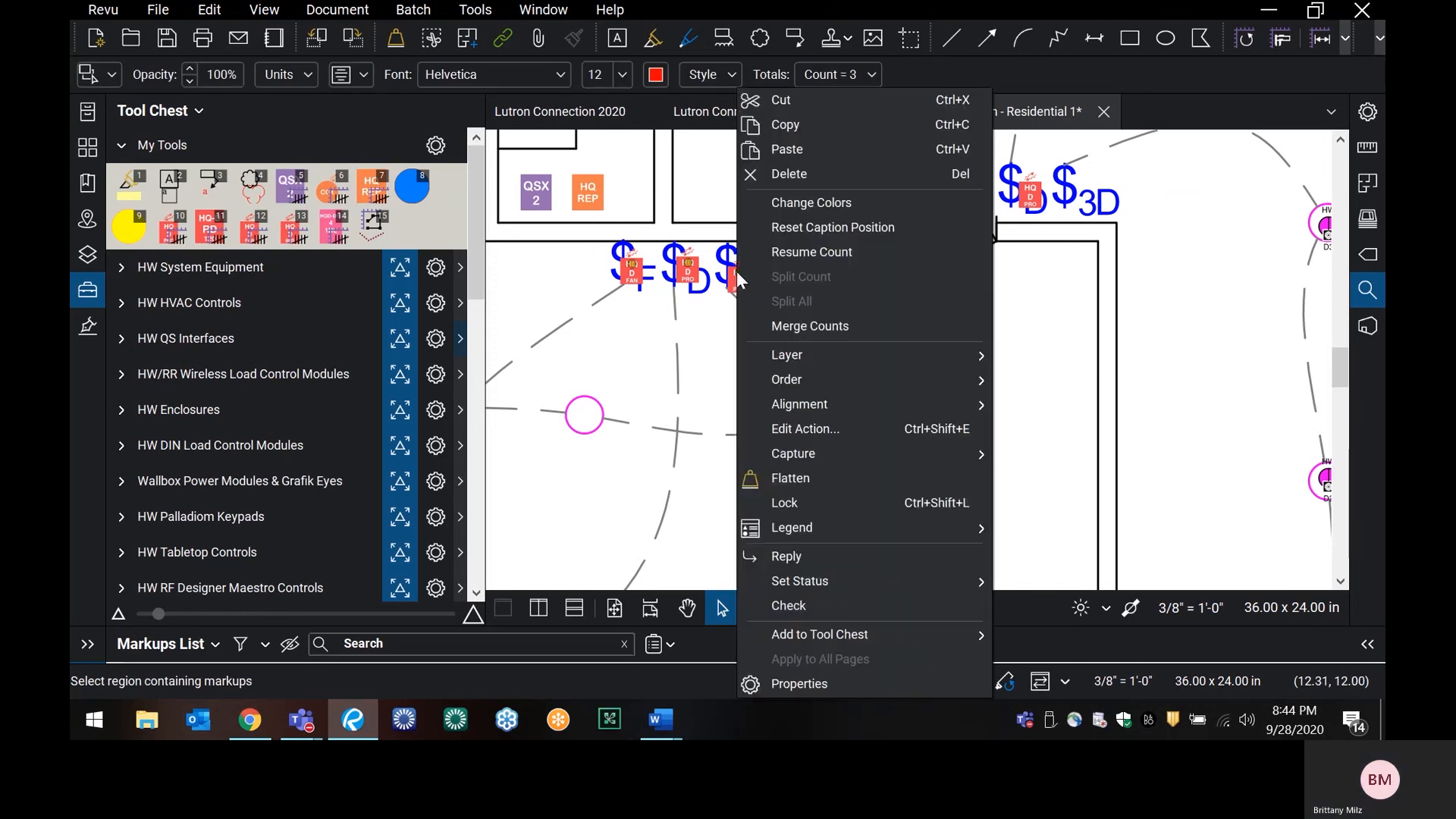
pyautogui.click(825, 326)
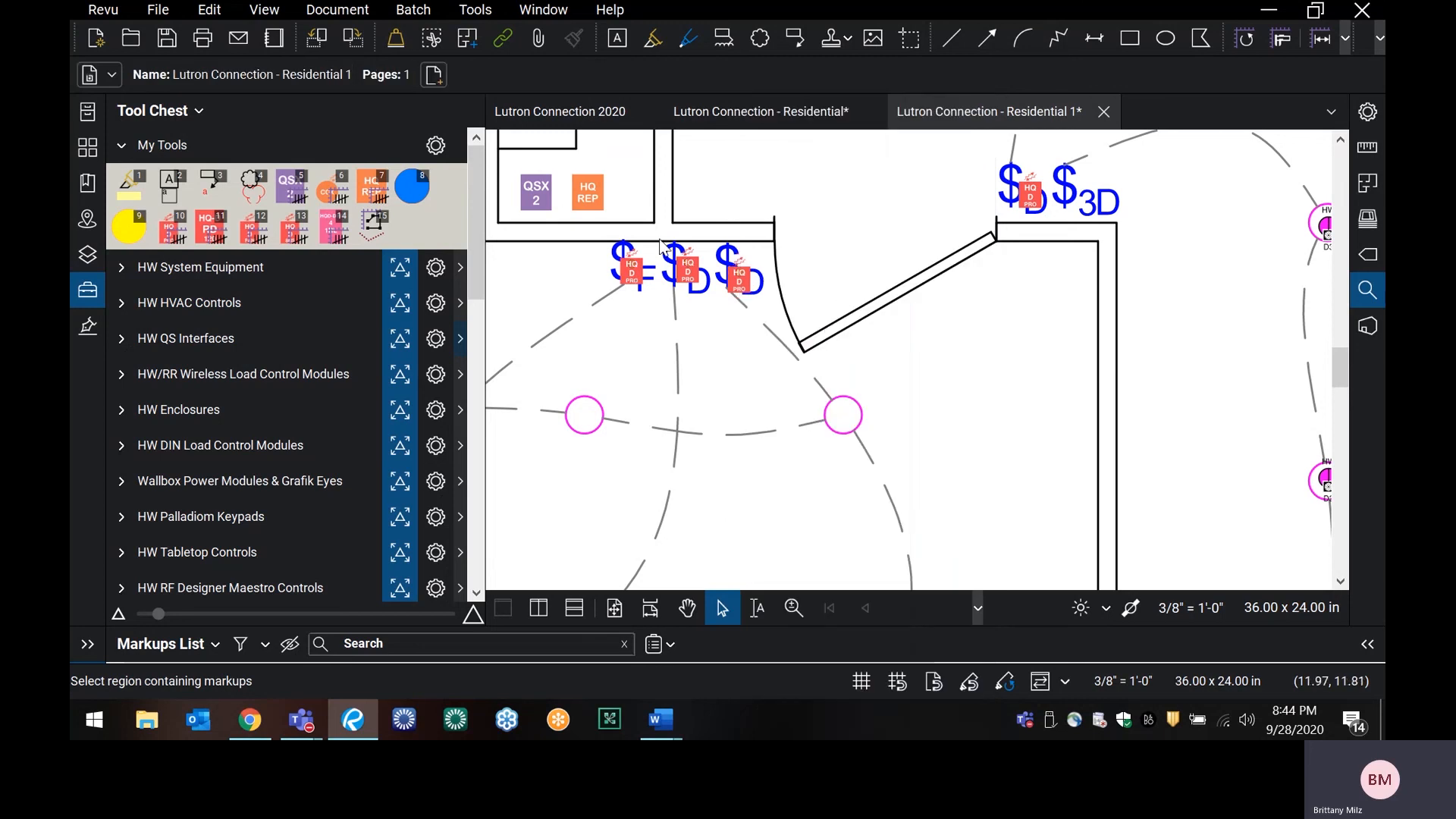
# - Enlarge the Markups List and review the entries and quantities from the system equipment through the roller shades
pyautogui.moveTo(879, 626); pyautogui.dragTo(872, 419)
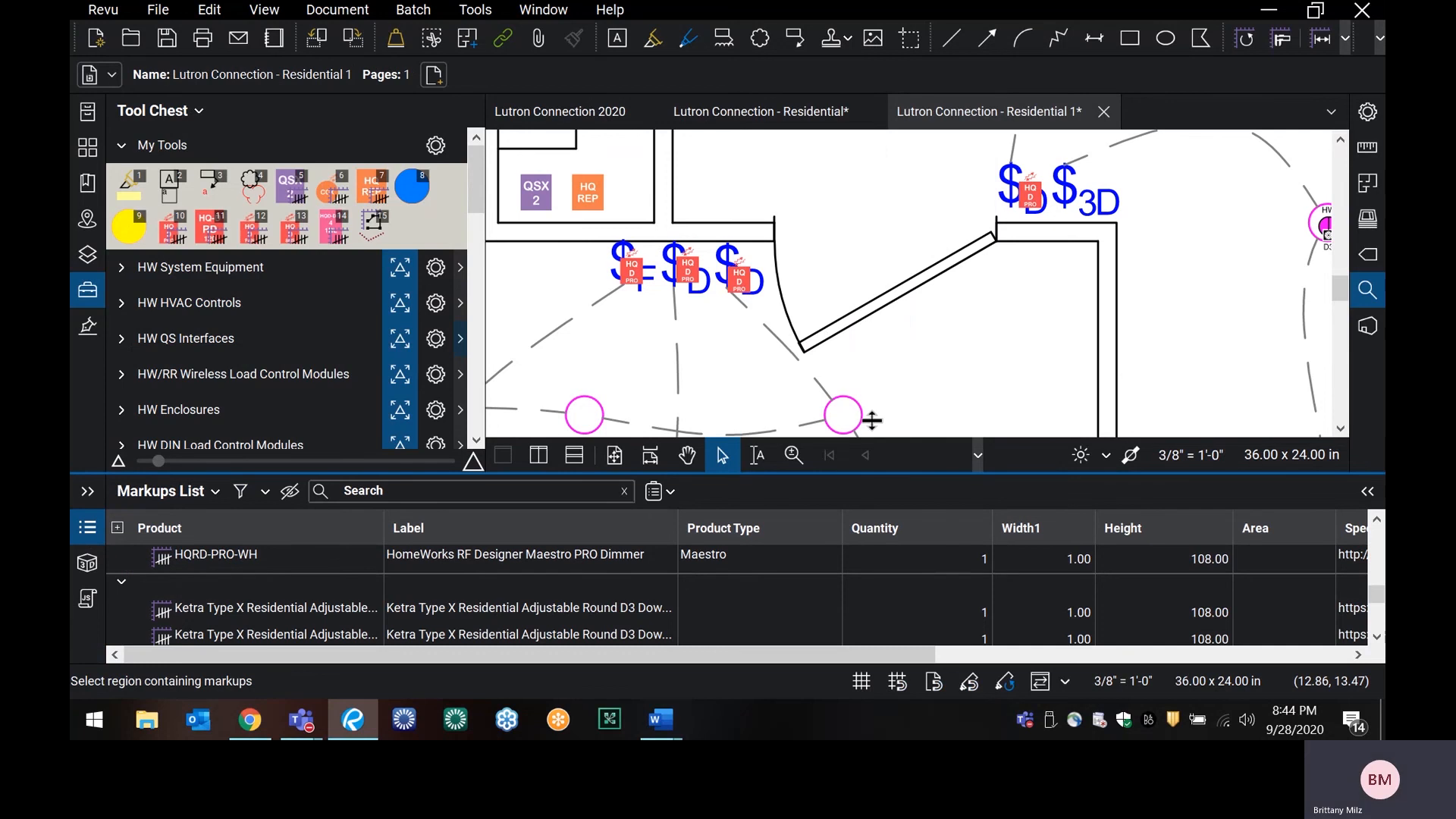
pyautogui.moveTo(871, 420); pyautogui.dragTo(872, 289)
pyautogui.scroll(7, 472, 417)
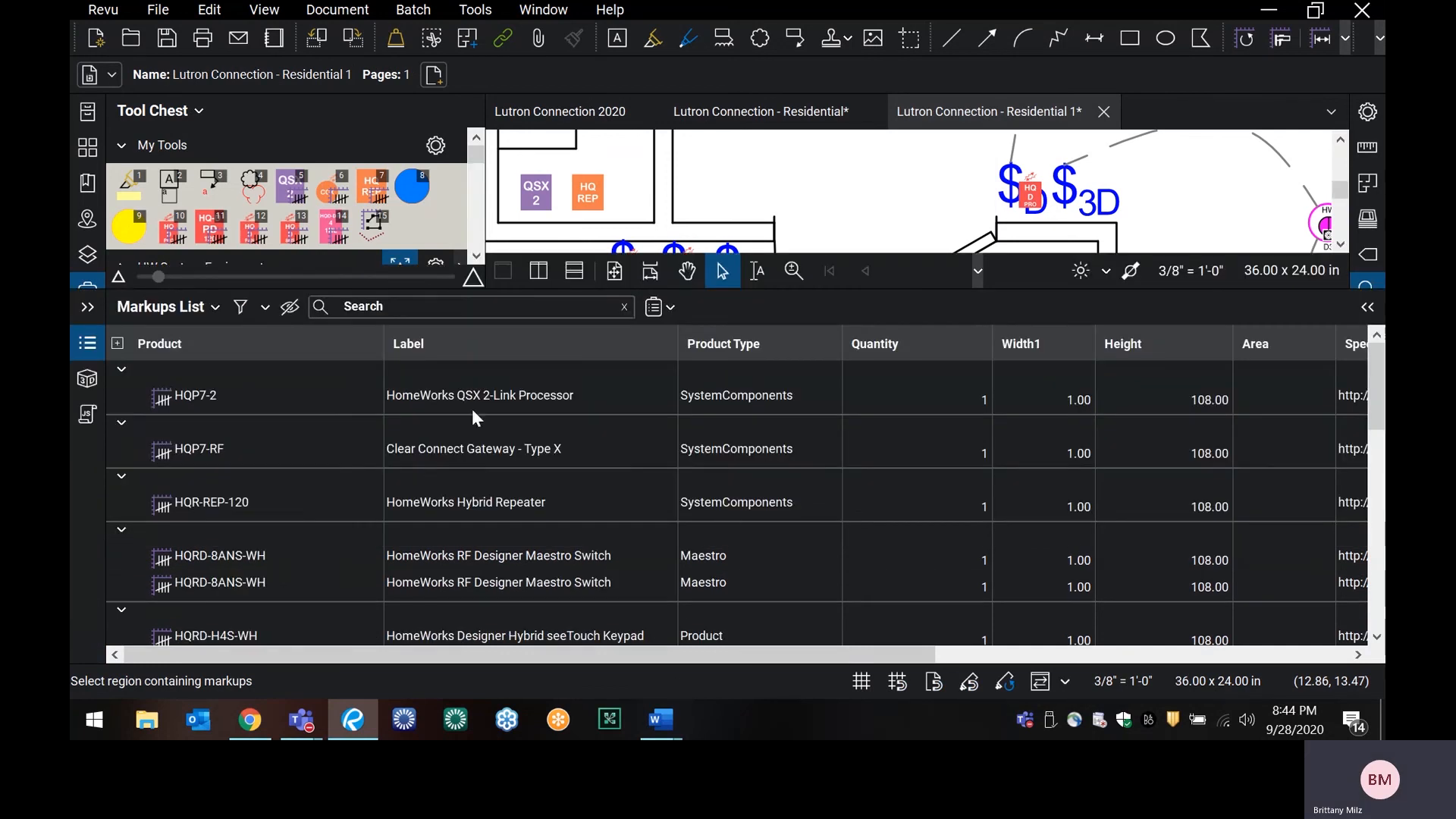
pyautogui.scroll(-10, 893, 562)
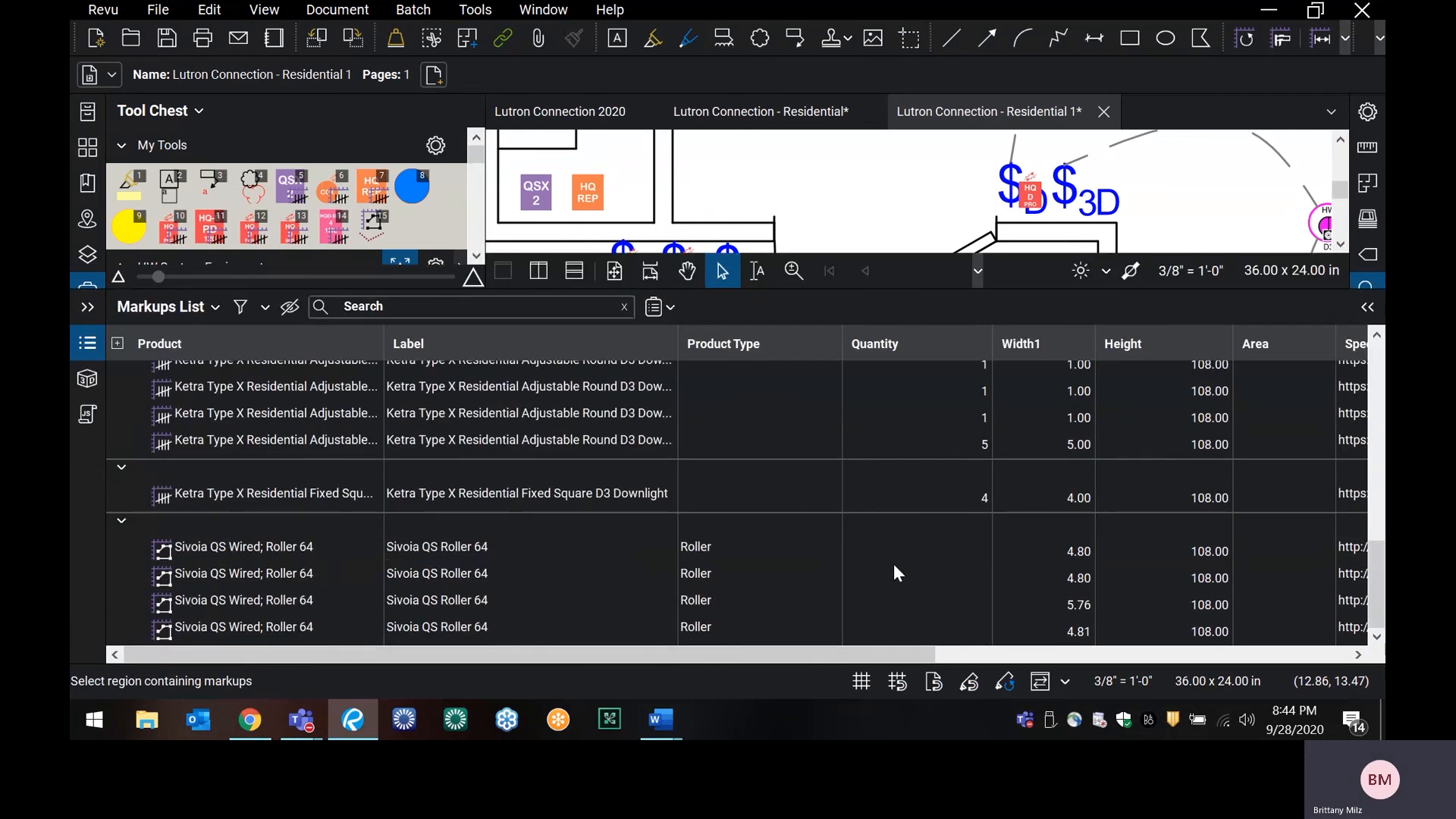
pyautogui.moveTo(797, 291); pyautogui.dragTo(795, 158)
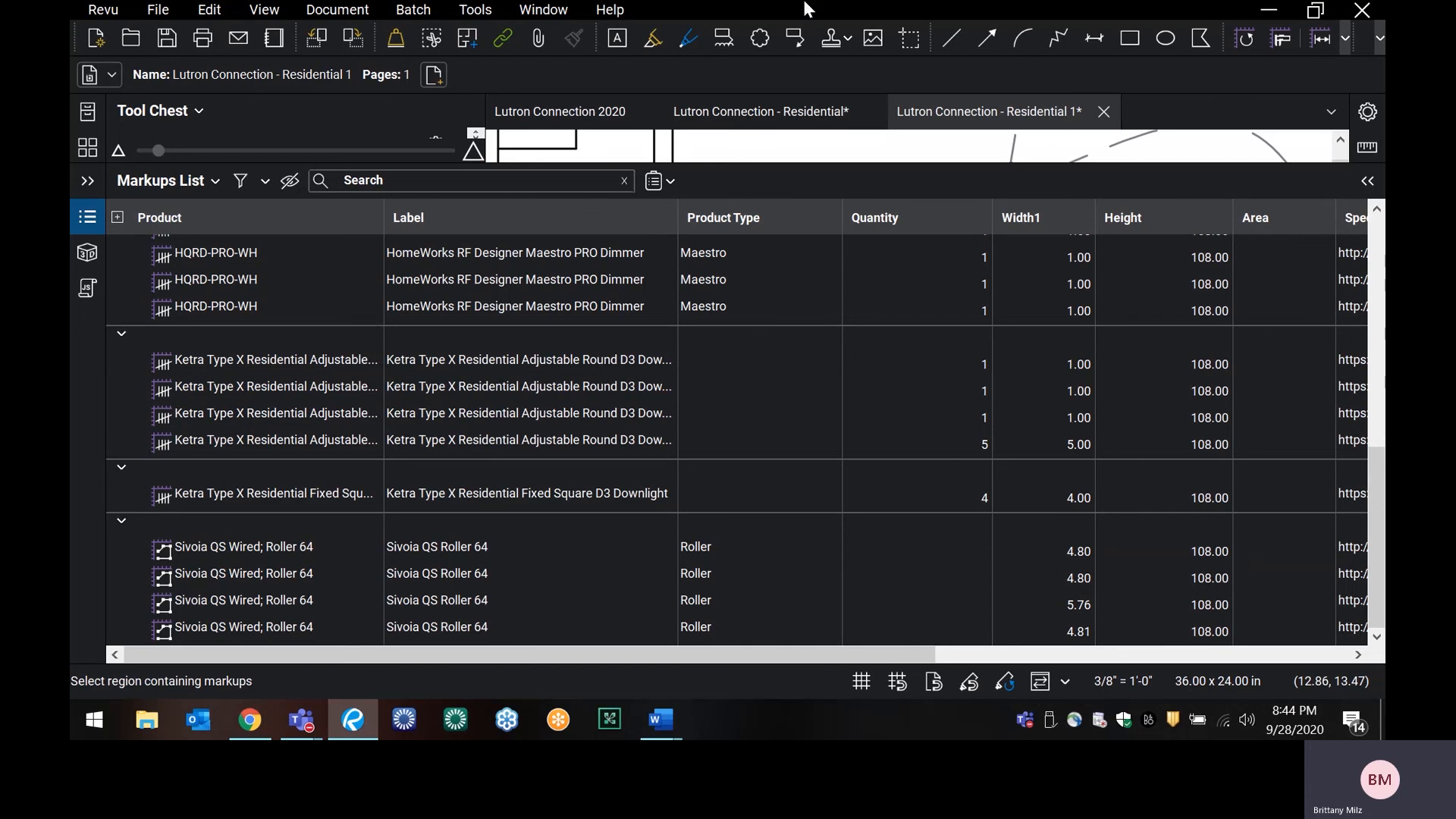
# - Add a custom text column called Name to the Markups List
pyautogui.click(199, 182)
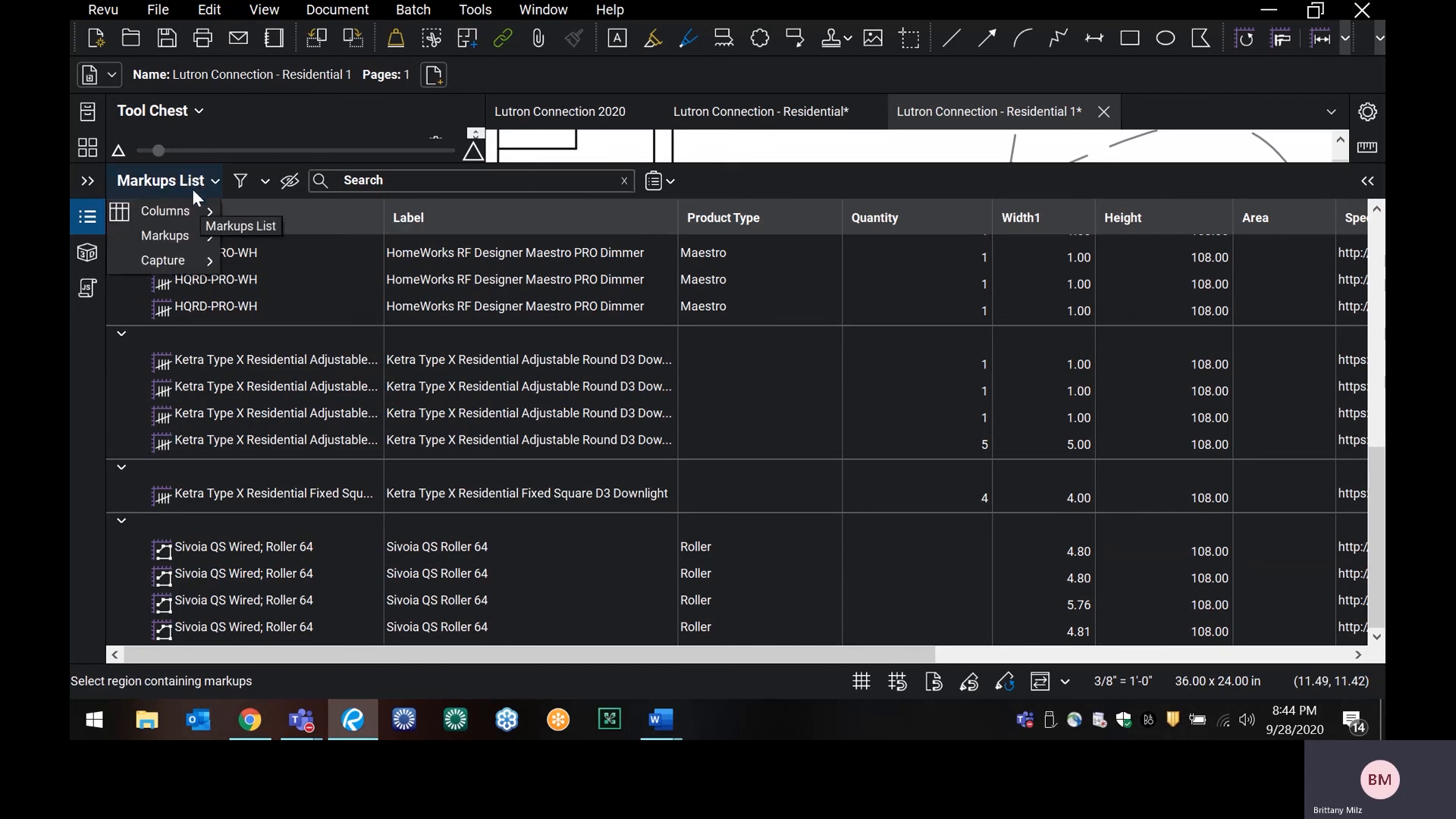
pyautogui.moveTo(194, 211)
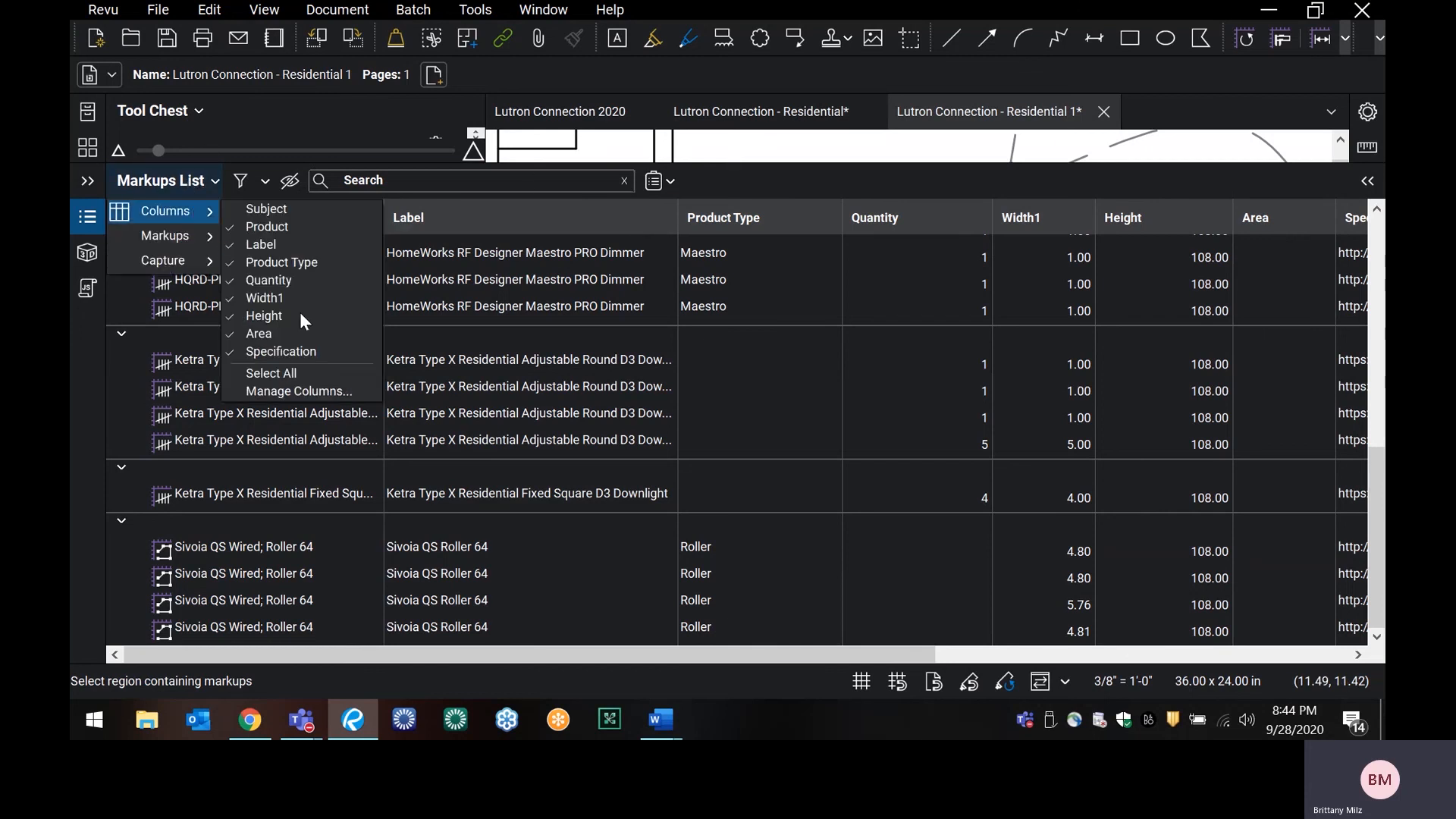
pyautogui.click(316, 390)
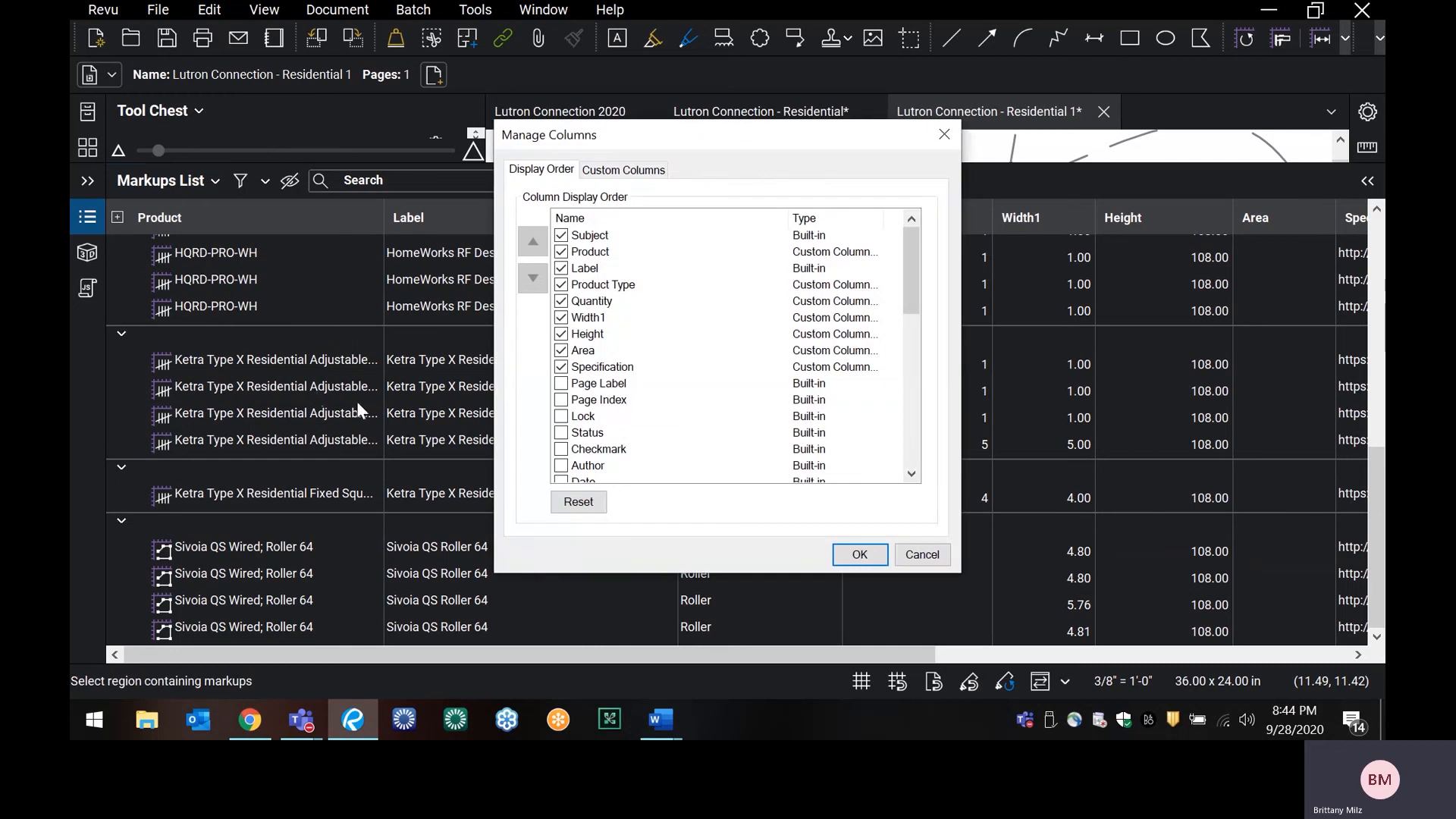
pyautogui.click(621, 172)
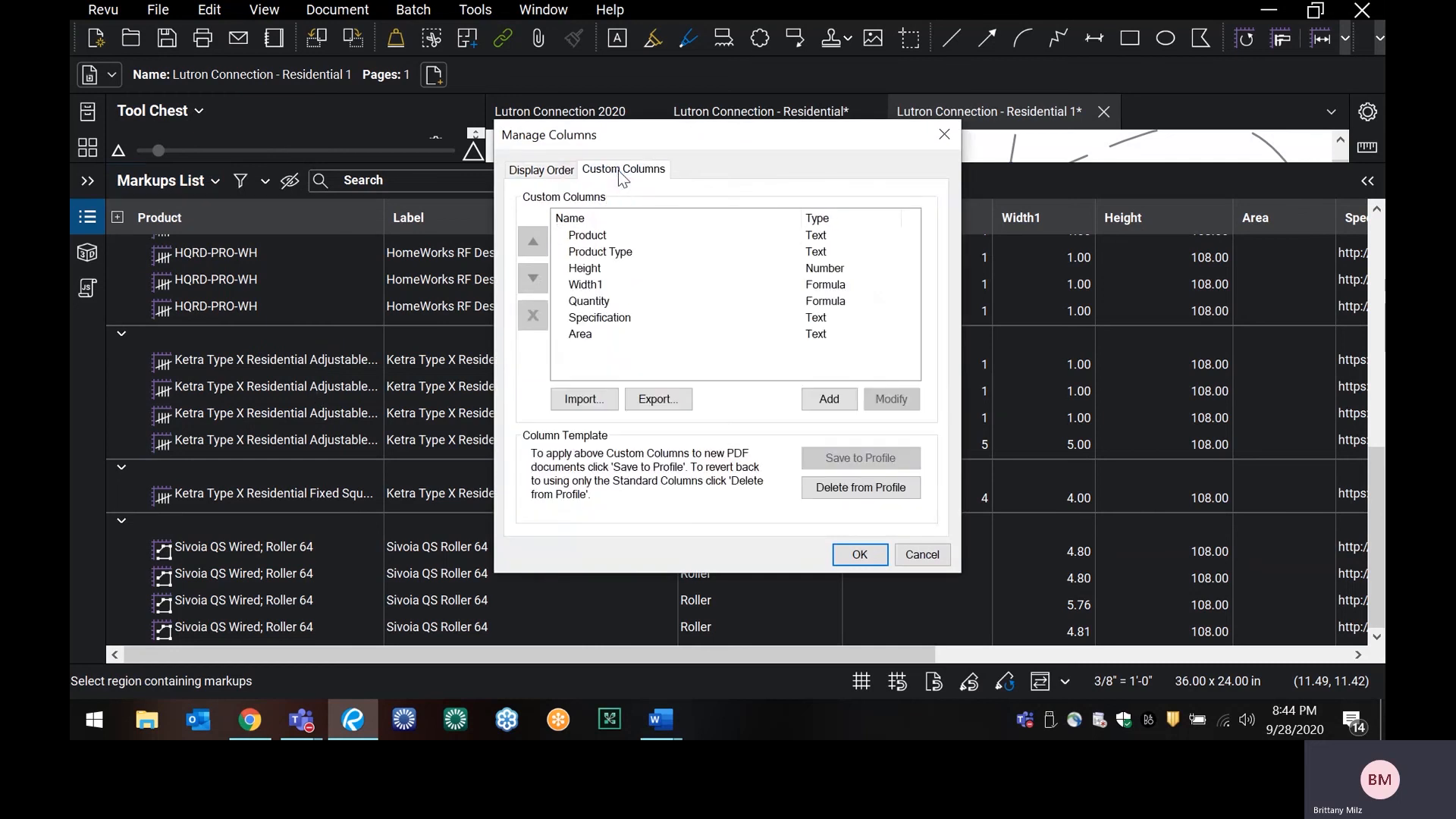
pyautogui.click(823, 400)
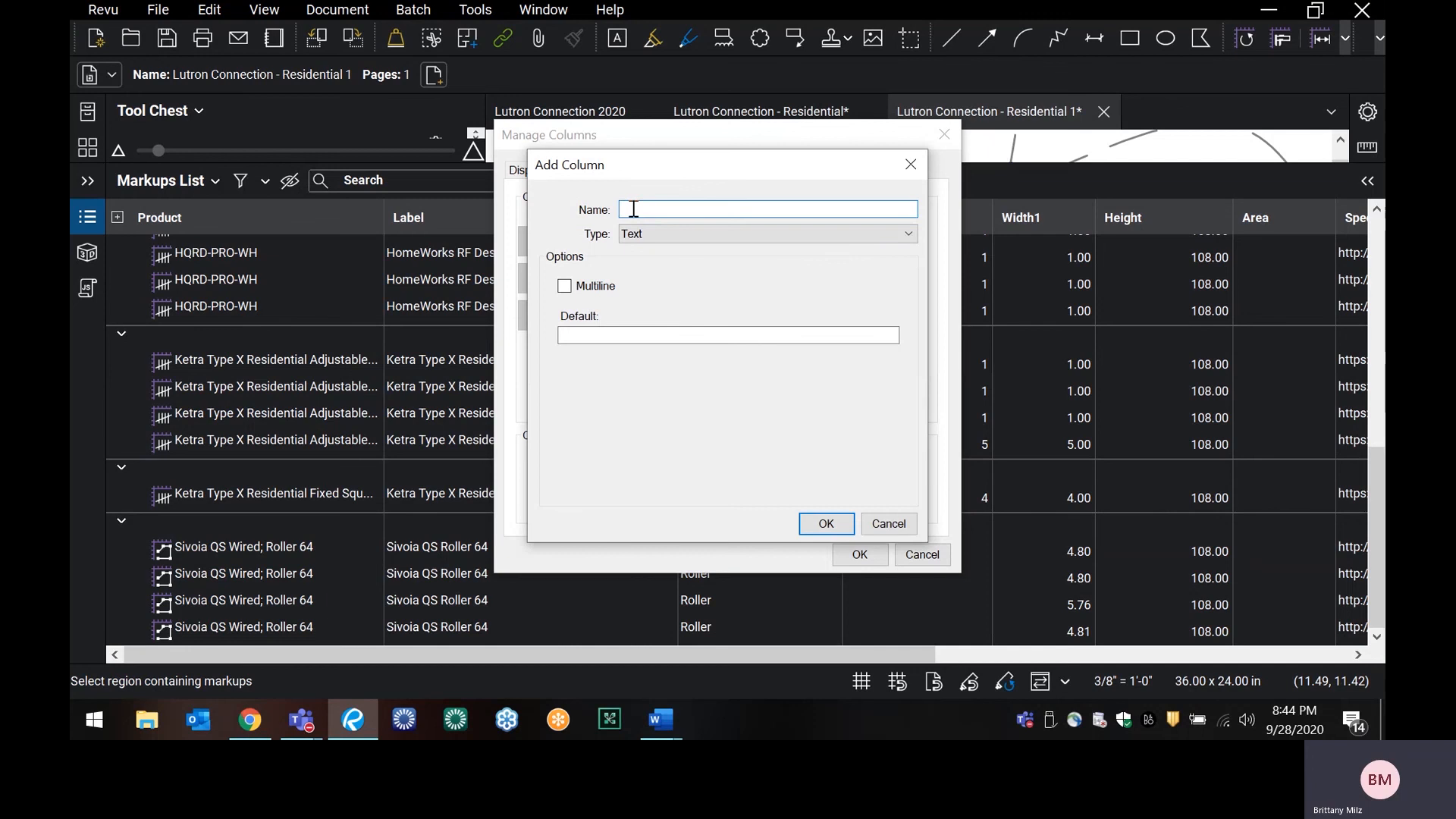
pyautogui.write('Name')
pyautogui.click(825, 522)
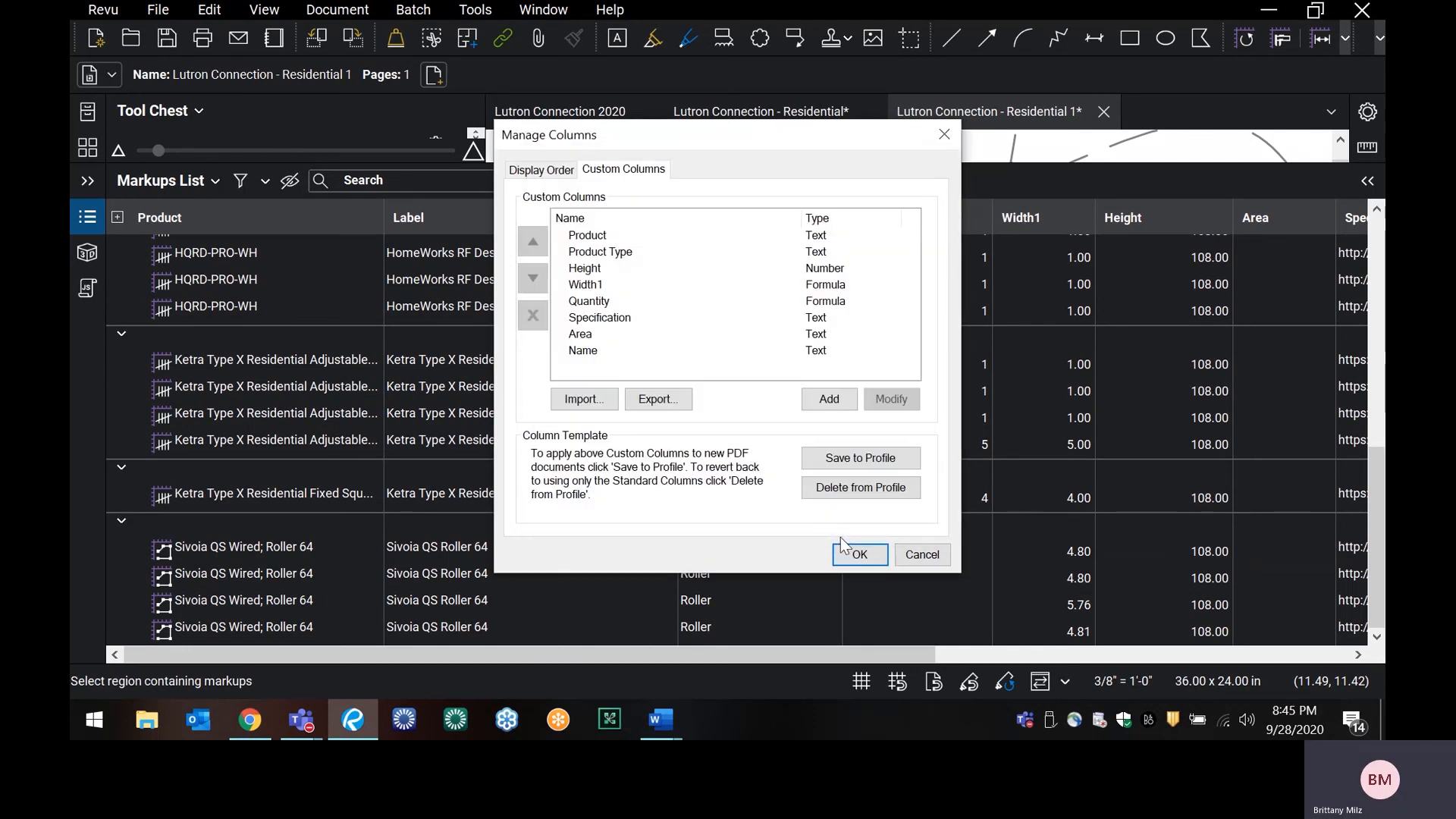
pyautogui.click(859, 555)
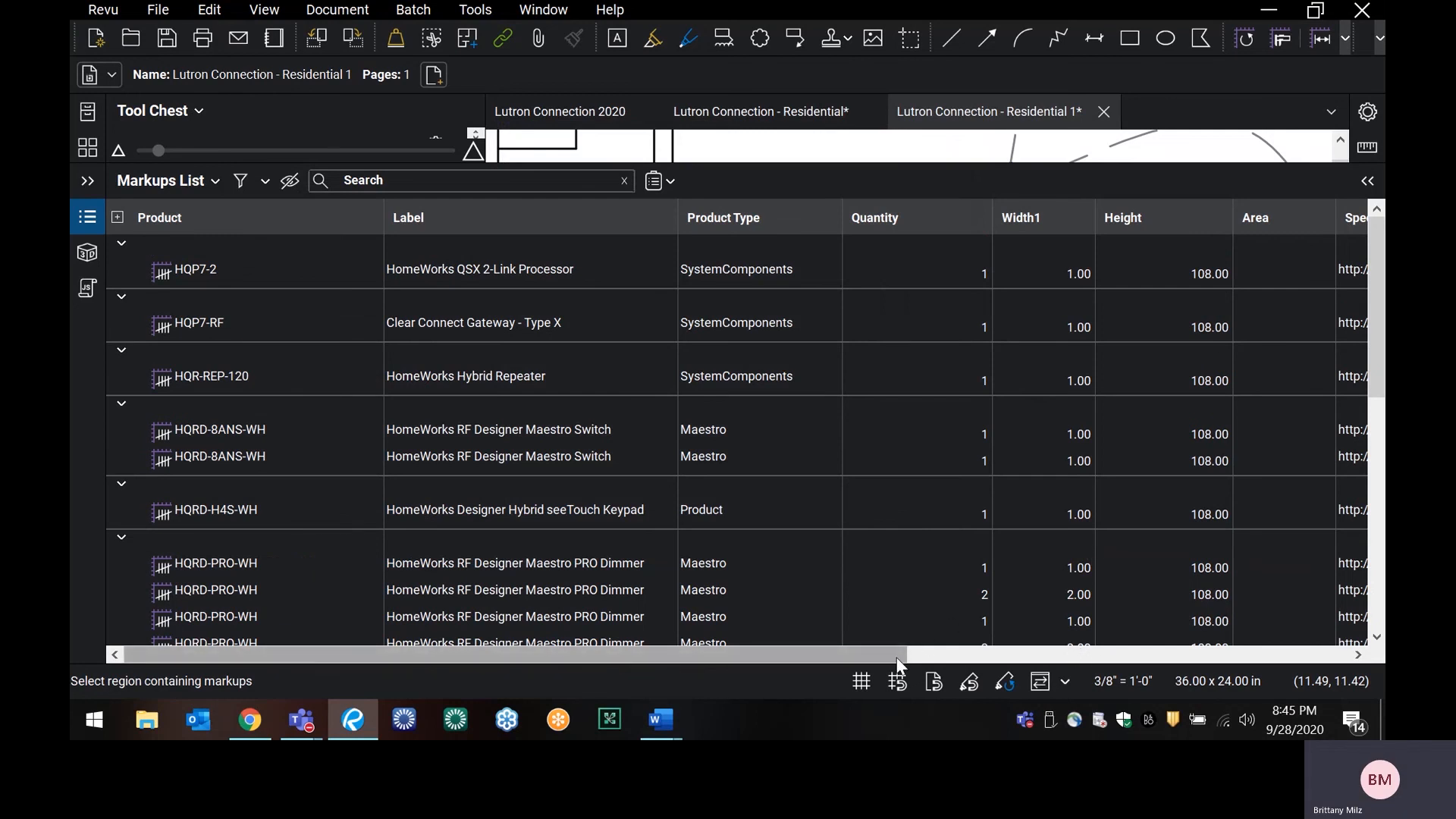
# - Move the Name column between Height and Area in the Markups List and widen it
pyautogui.moveTo(897, 664)
pyautogui.mouseDown()
pyautogui.moveTo(1340, 661)
pyautogui.moveTo(1337, 713)
pyautogui.moveTo(1327, 705)
pyautogui.mouseUp()
pyautogui.click(854, 643)
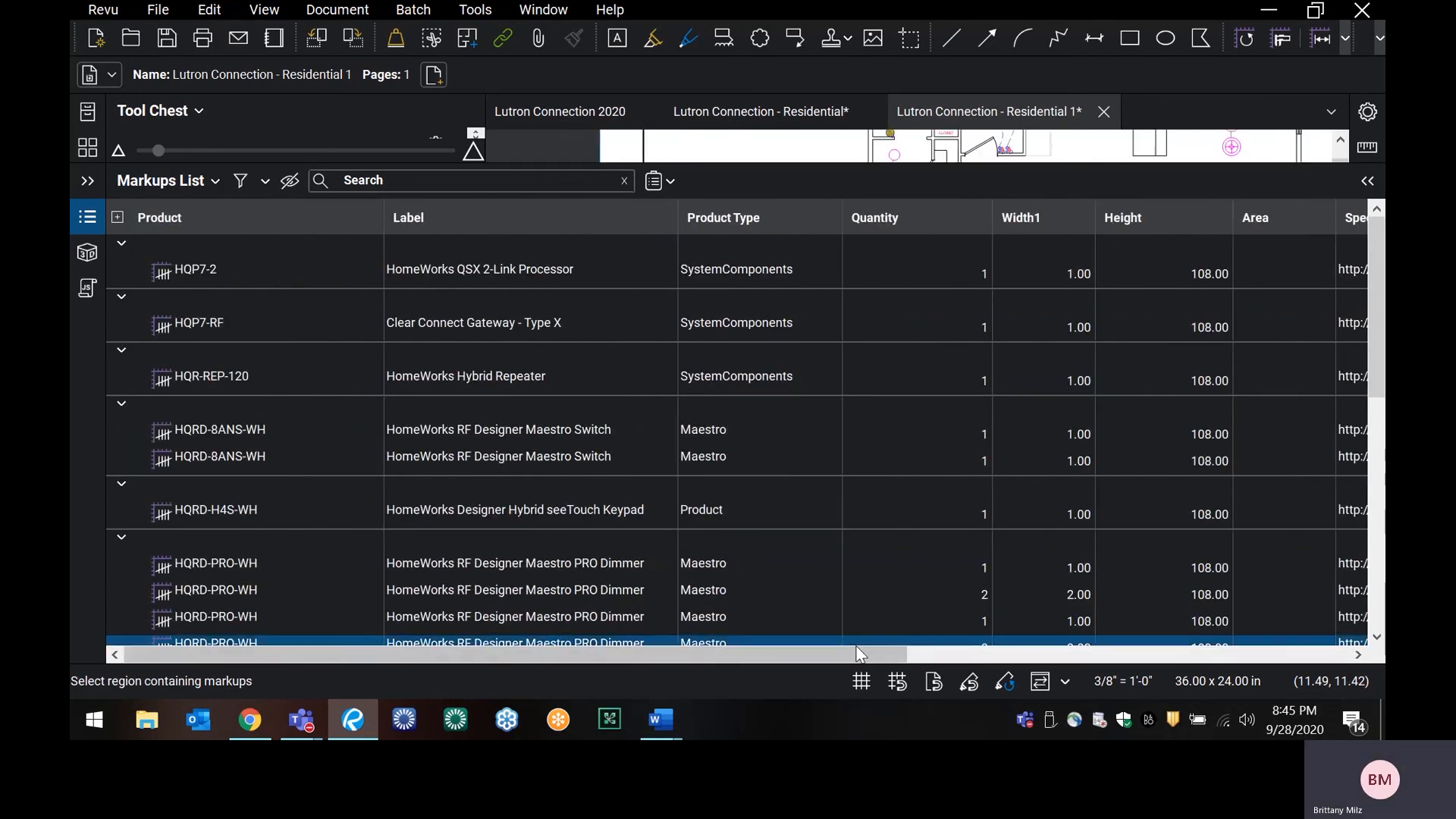
pyautogui.moveTo(857, 647); pyautogui.dragTo(1335, 642)
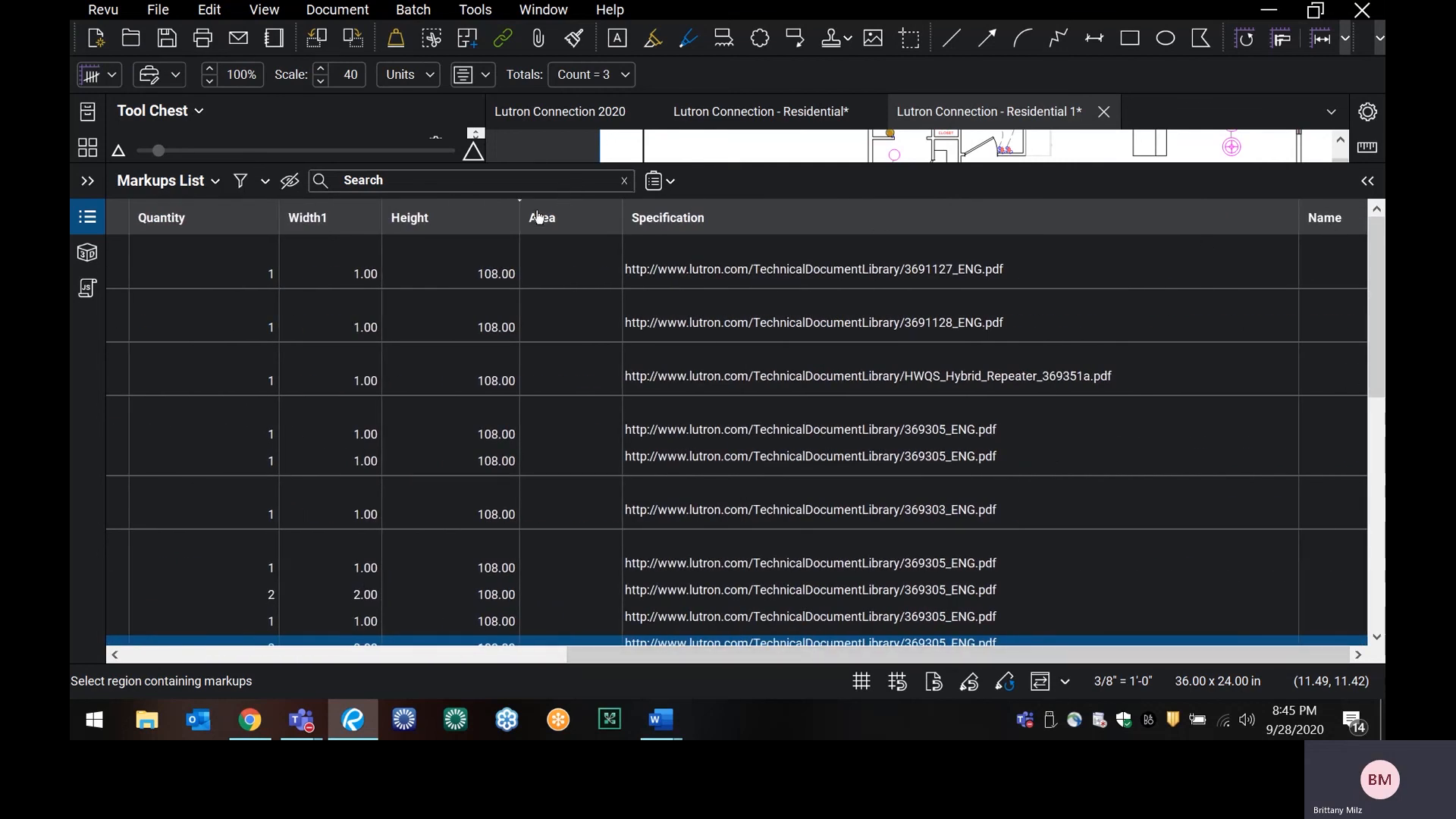
pyautogui.moveTo(520, 203); pyautogui.dragTo(521, 204)
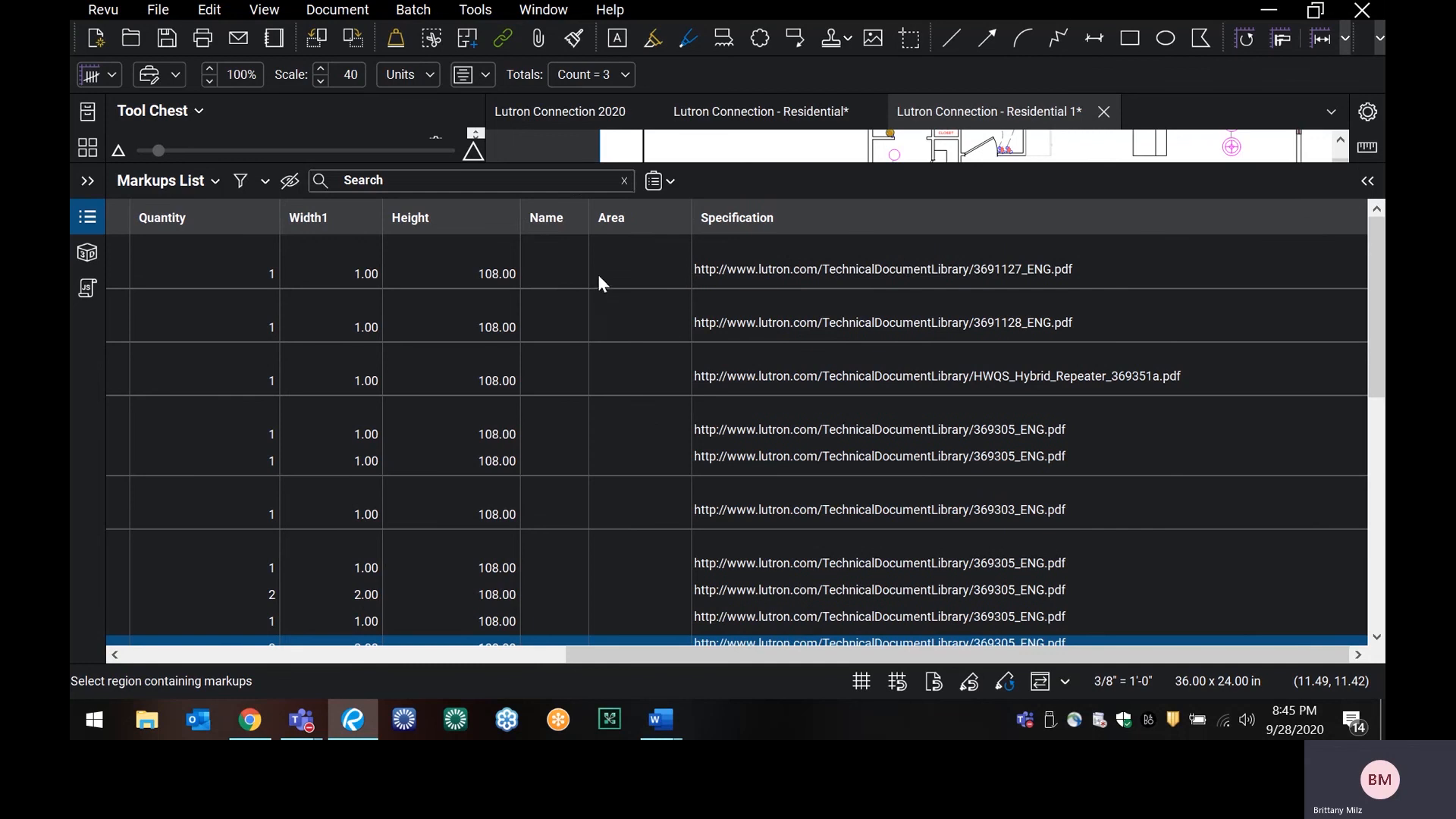
pyautogui.moveTo(590, 277); pyautogui.dragTo(628, 276)
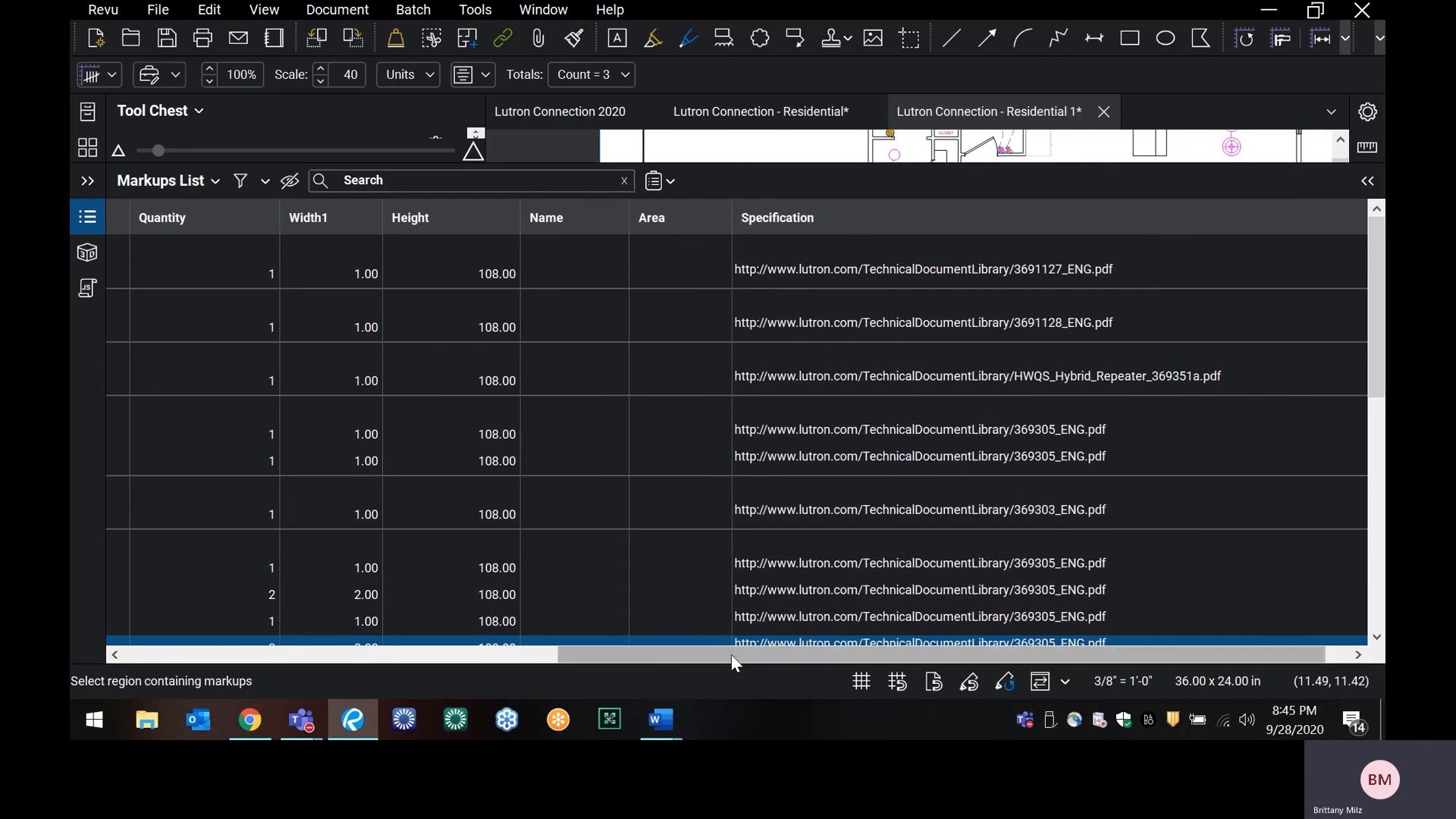
# - Open the Name and Area cells of the HomeWorks QSX 2-Link Processor entry
pyautogui.moveTo(727, 664); pyautogui.dragTo(344, 667)
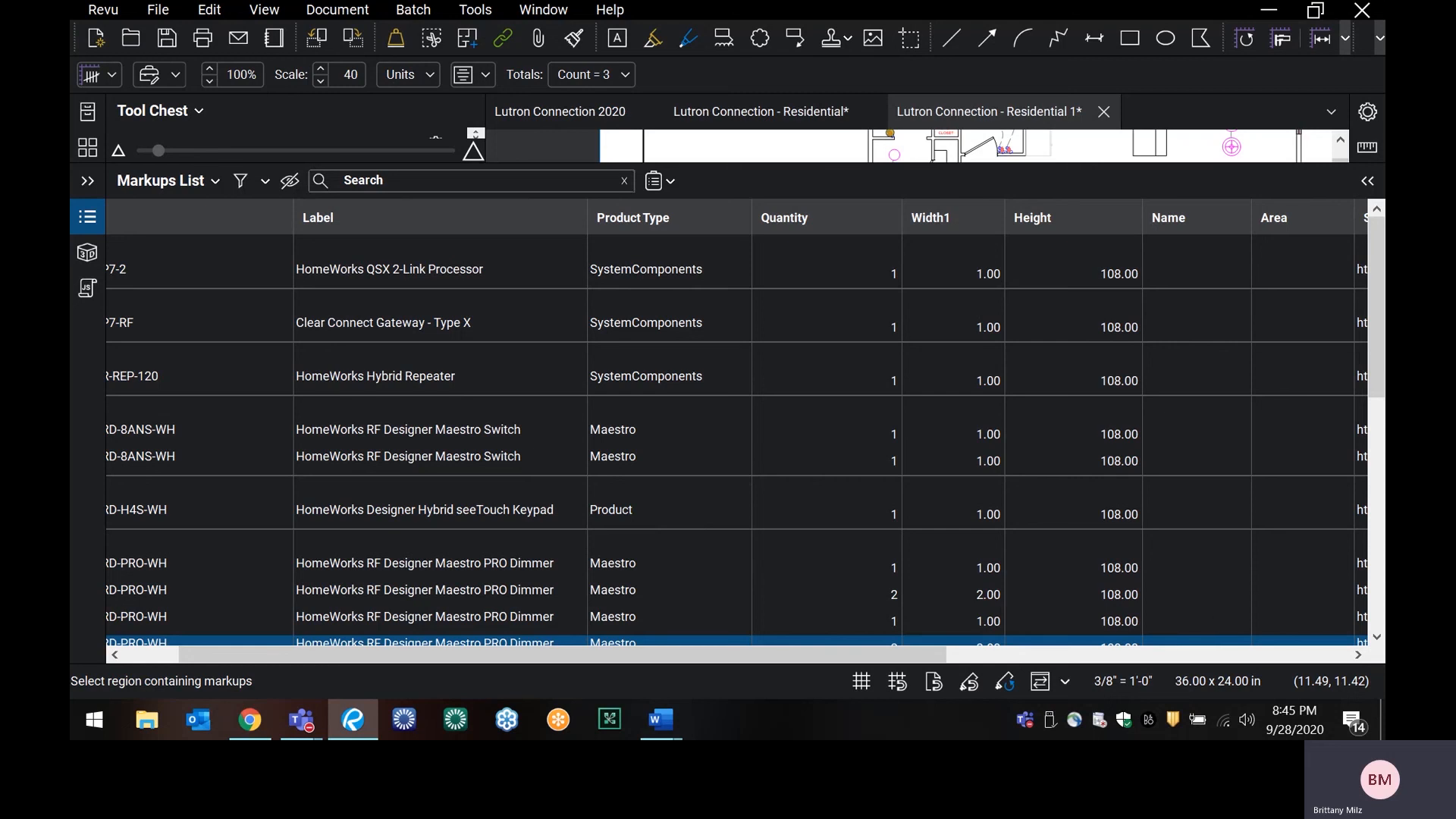
pyautogui.doubleClick(1165, 274)
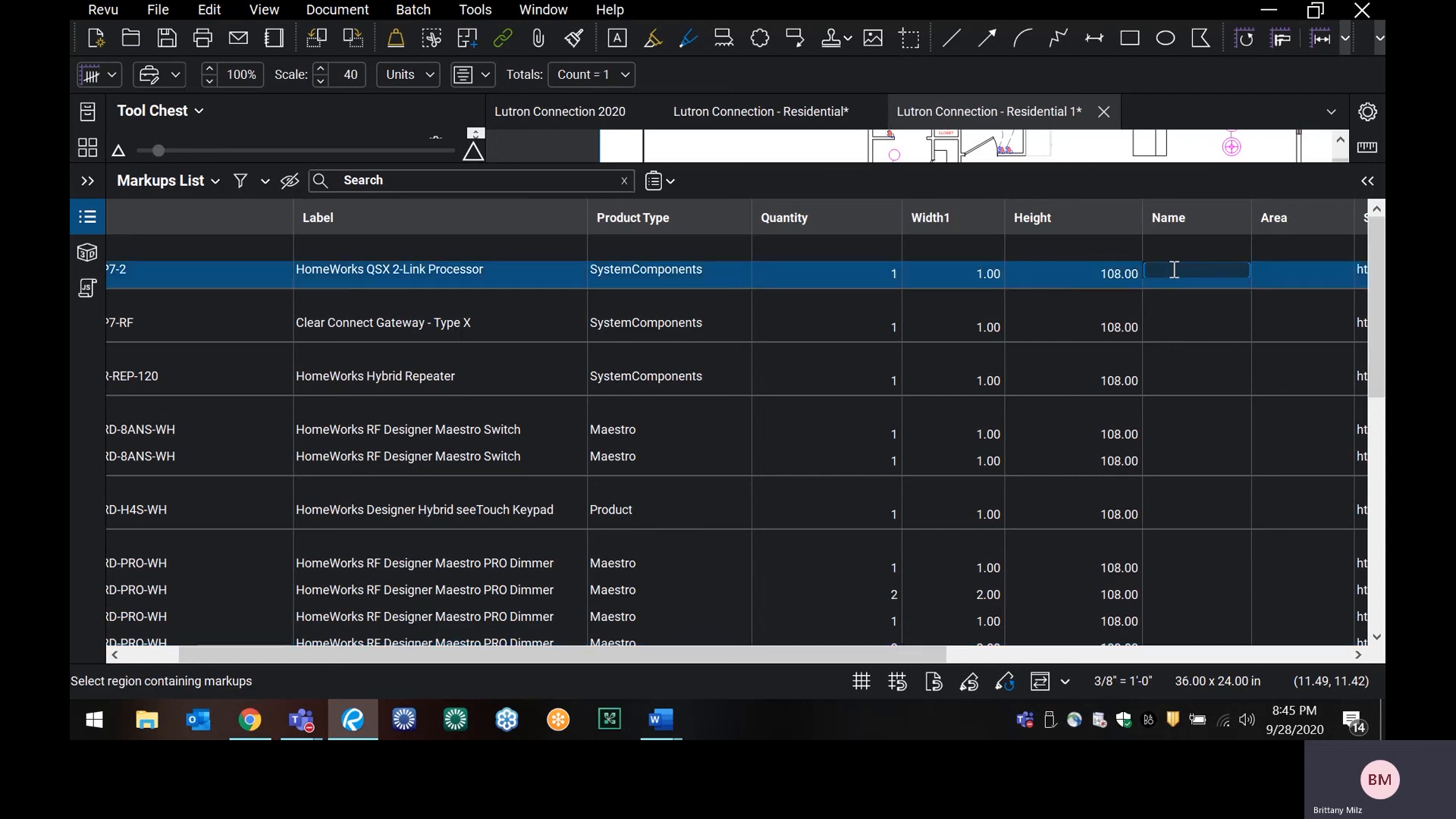
pyautogui.click(1289, 272)
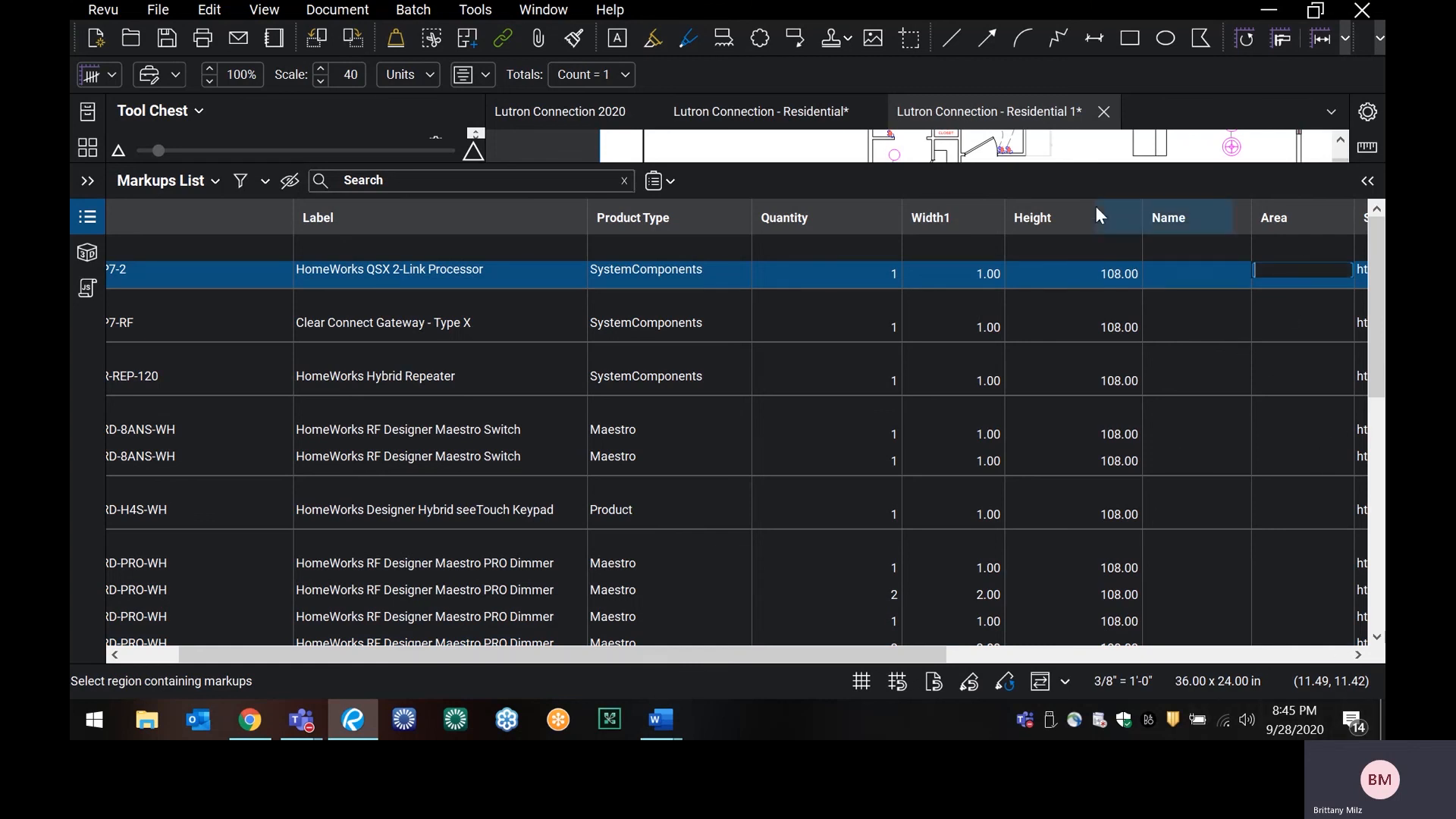
# - Collapse the Markups List, set the HomeWorks QSX 2-Link Processor markup's opacity to 60 in its properties, and deselect it
pyautogui.moveTo(1088, 171)
pyautogui.mouseDown()
pyautogui.moveTo(1065, 347)
pyautogui.moveTo(1065, 652)
pyautogui.mouseUp()
pyautogui.click(1367, 113)
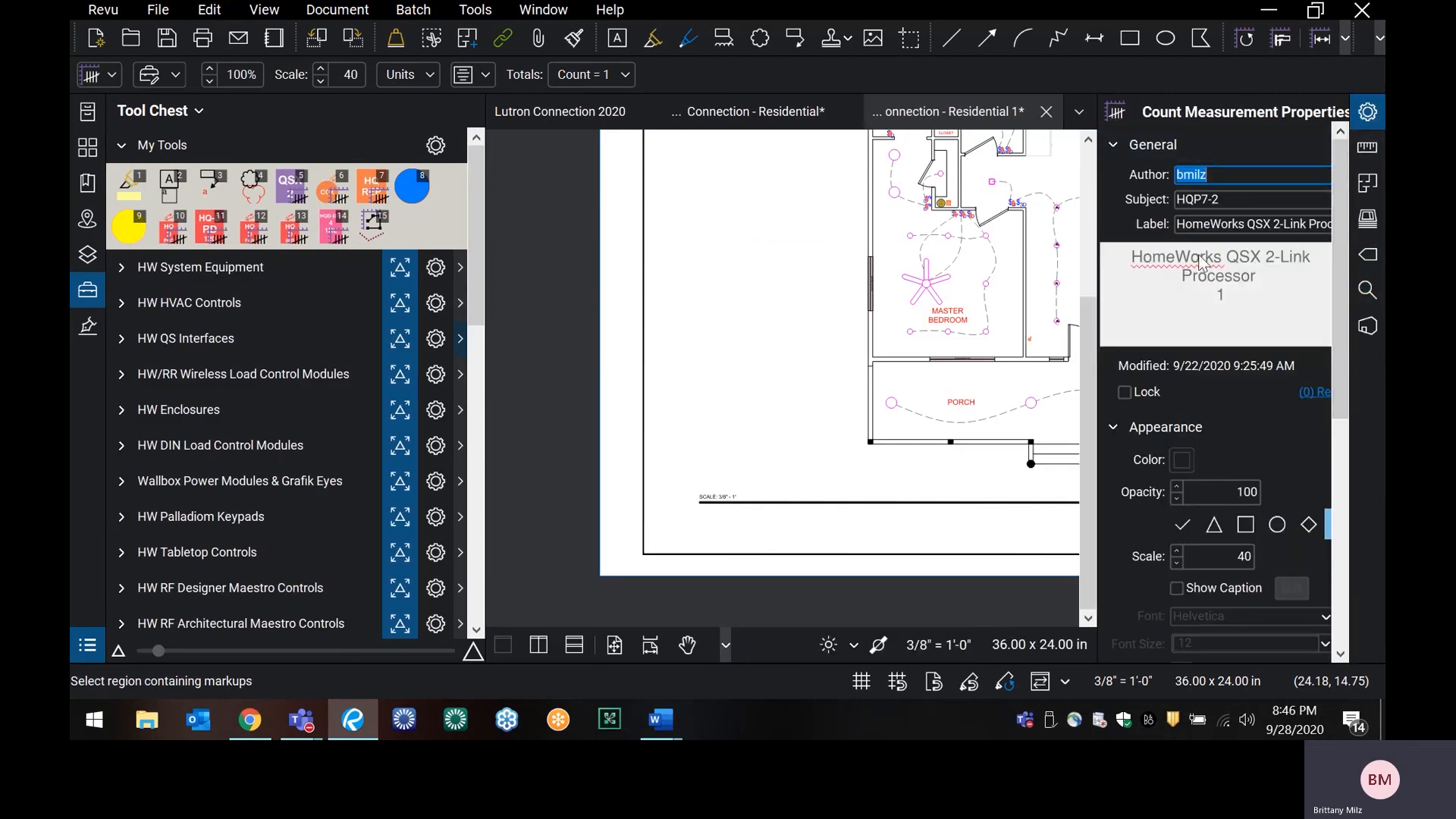
pyautogui.moveTo(1097, 356); pyautogui.dragTo(929, 321)
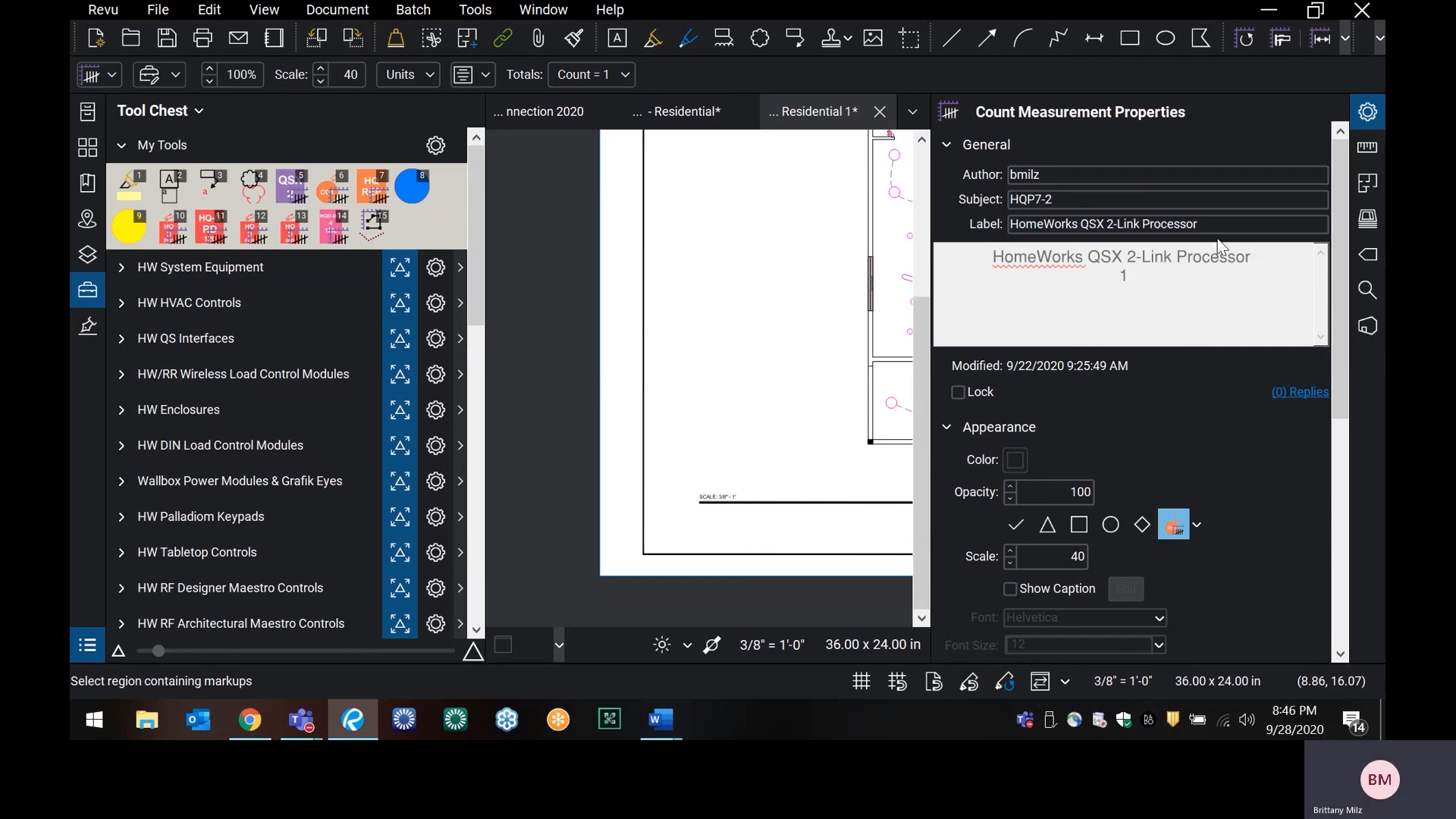
pyautogui.scroll(-1, 1187, 429)
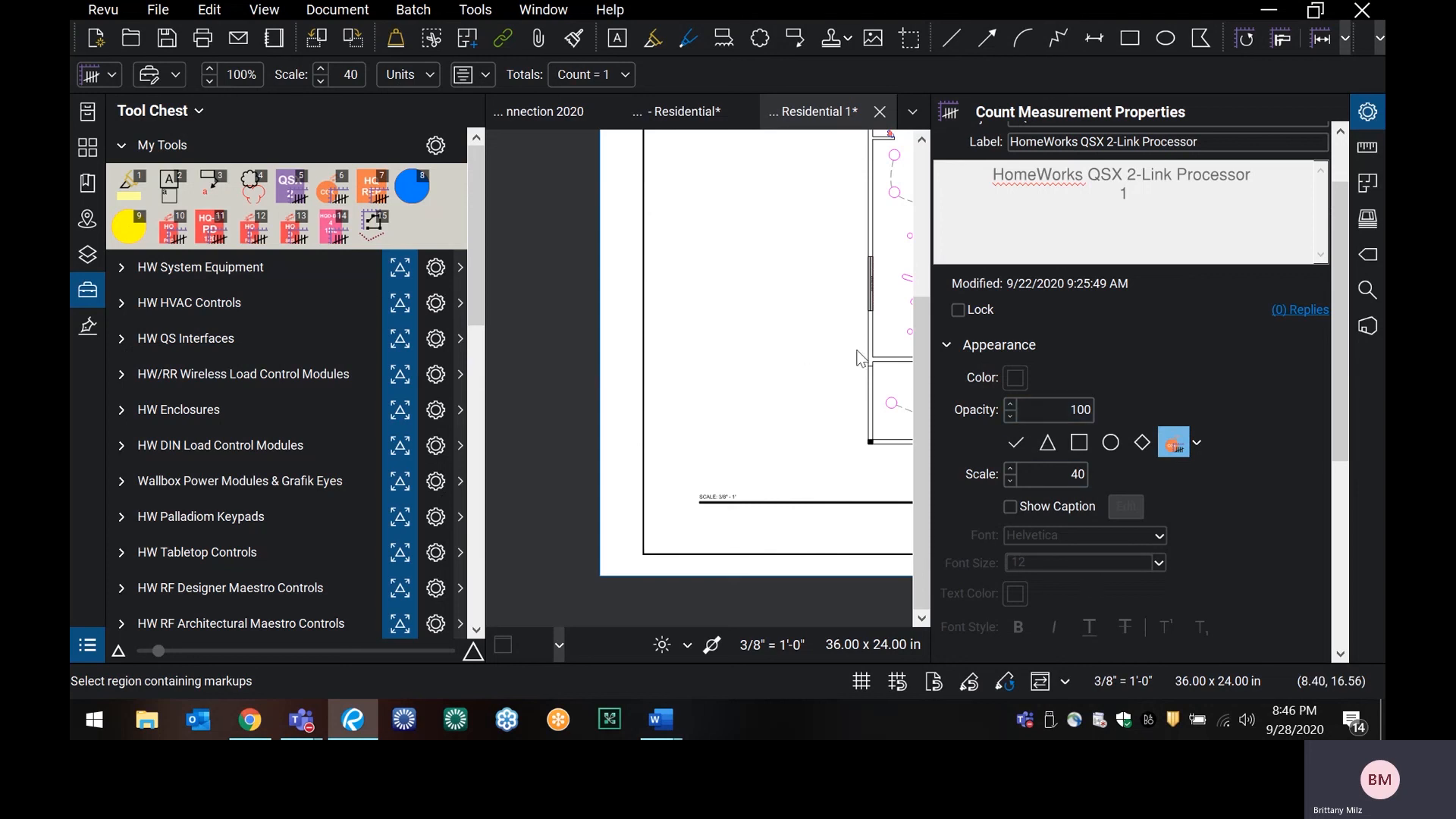
pyautogui.click(1009, 416)
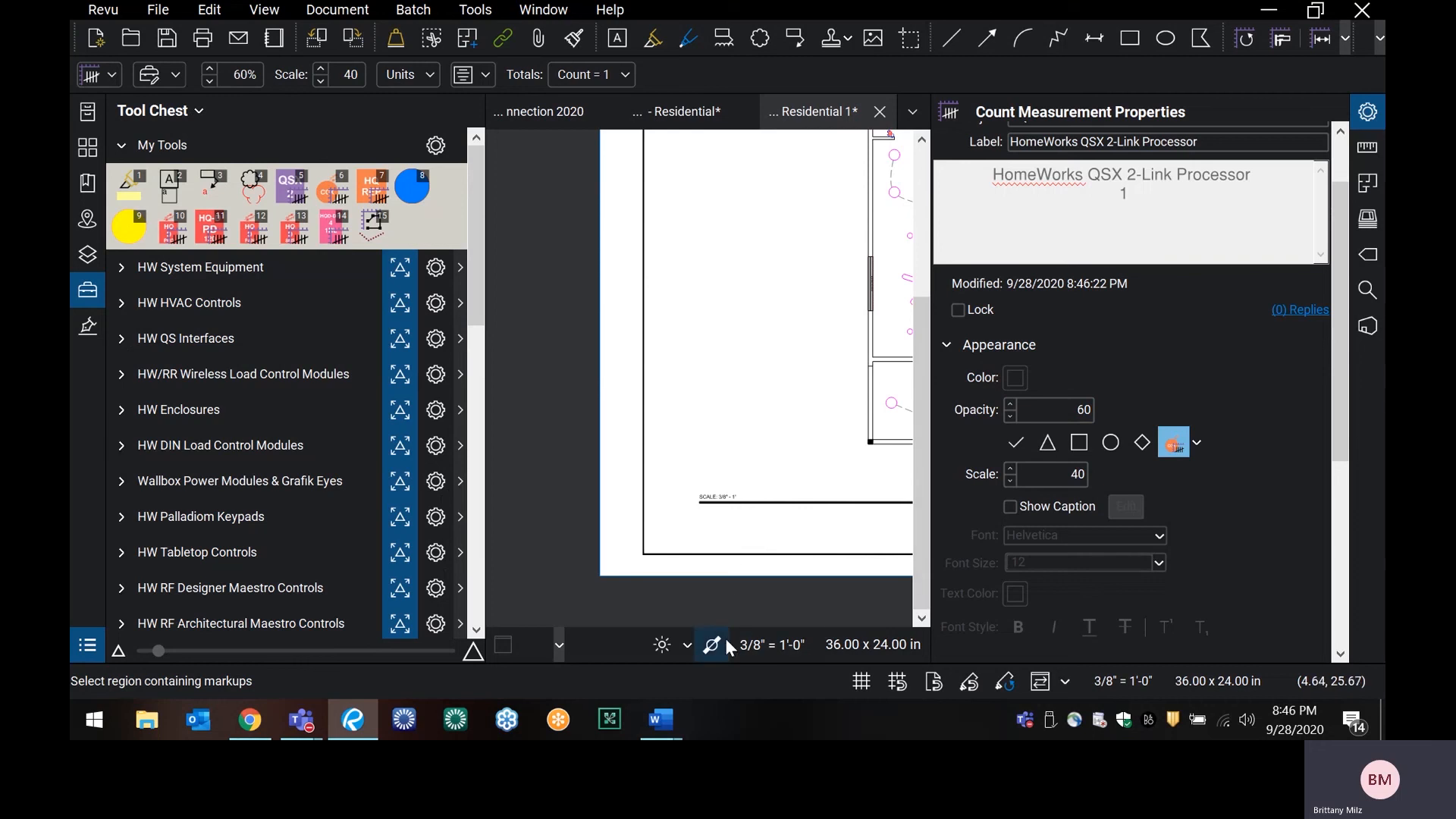
pyautogui.click(1367, 111)
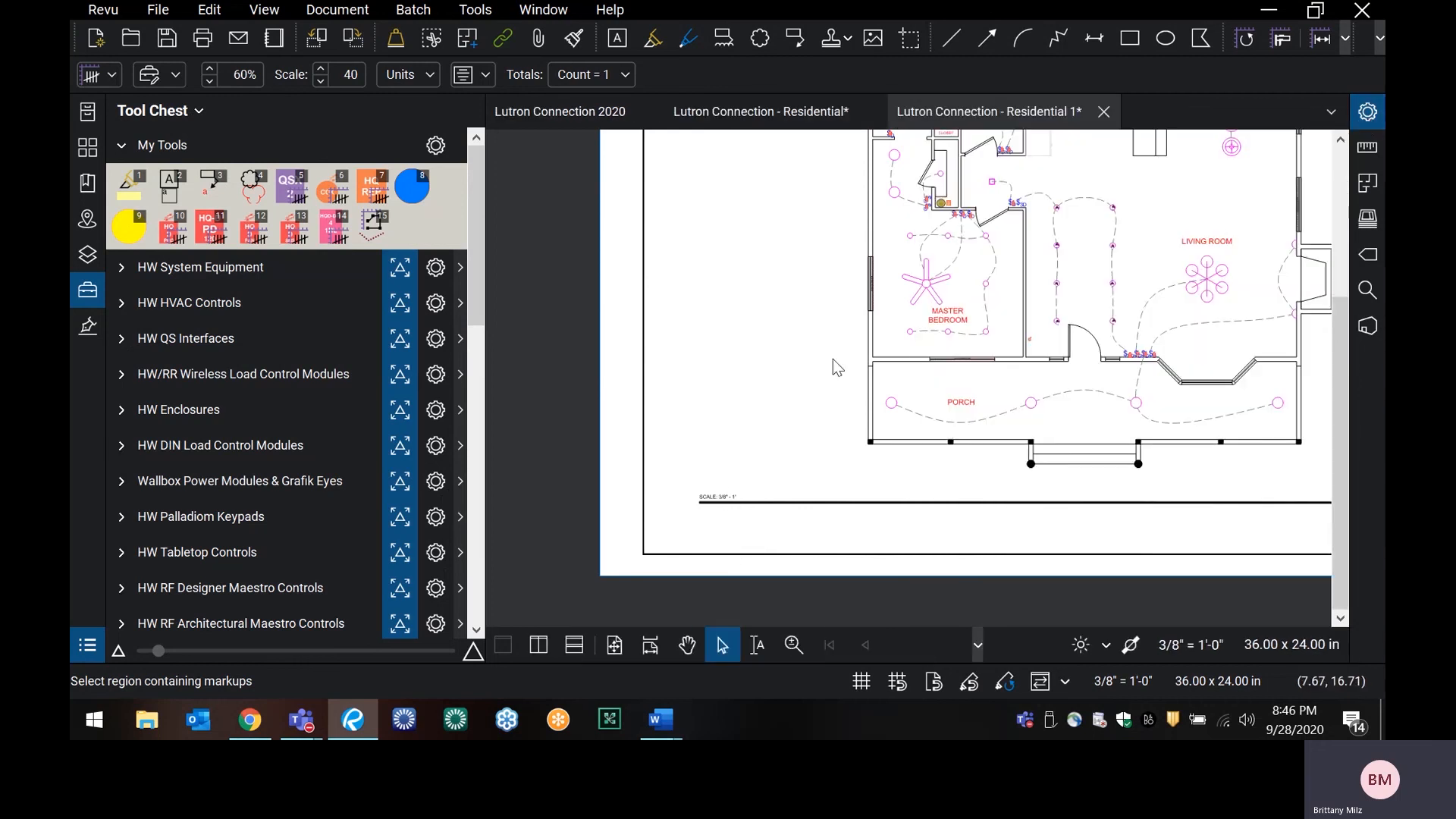
pyautogui.click(983, 341)
# - Select the QSX 2 processor symbol above the master bedroom on the plan and set its opacity to 40
pyautogui.click(687, 644)
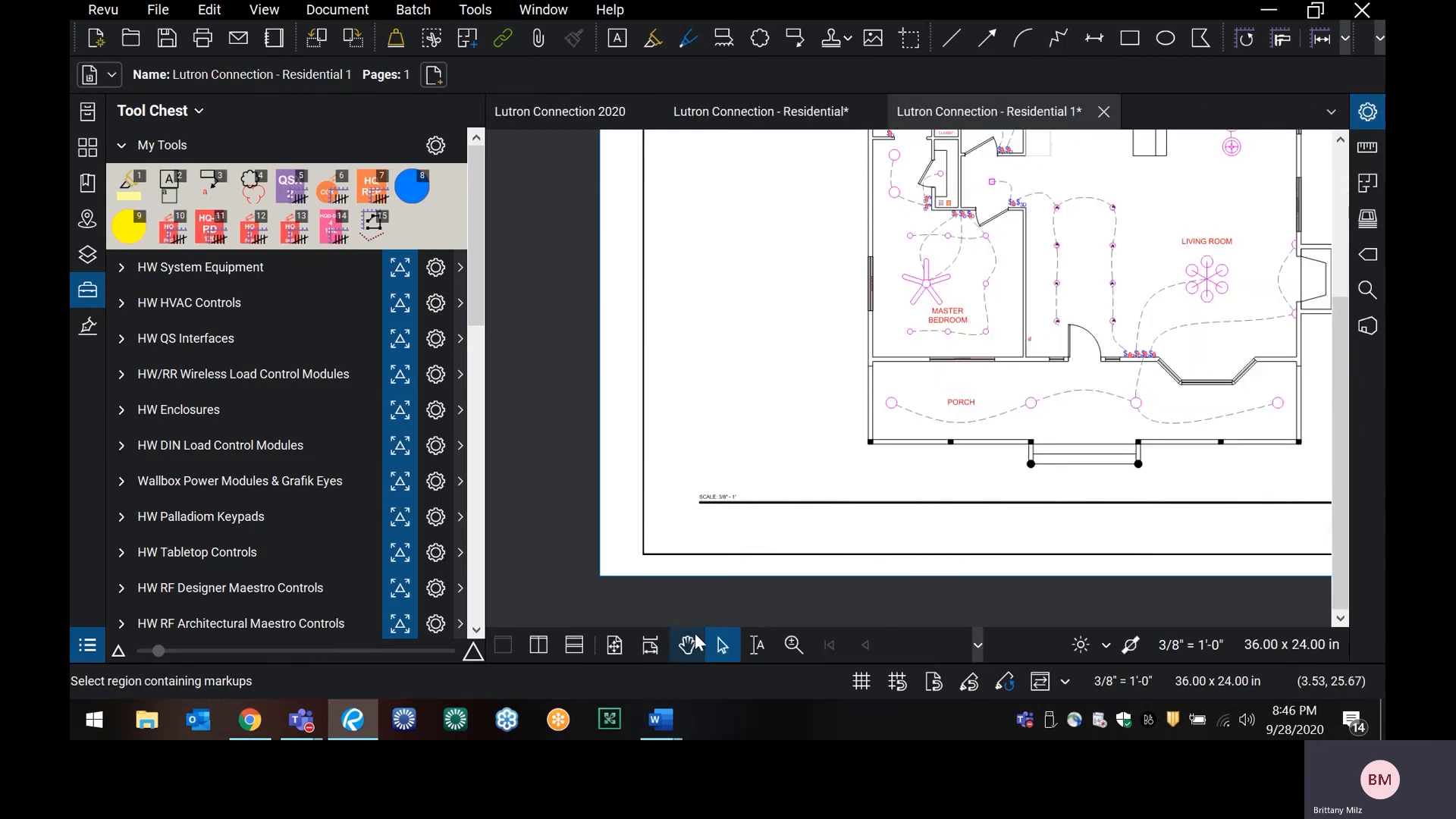
pyautogui.scroll(3, 965, 345)
pyautogui.scroll(4, 965, 345)
pyautogui.moveTo(1019, 235); pyautogui.dragTo(944, 612)
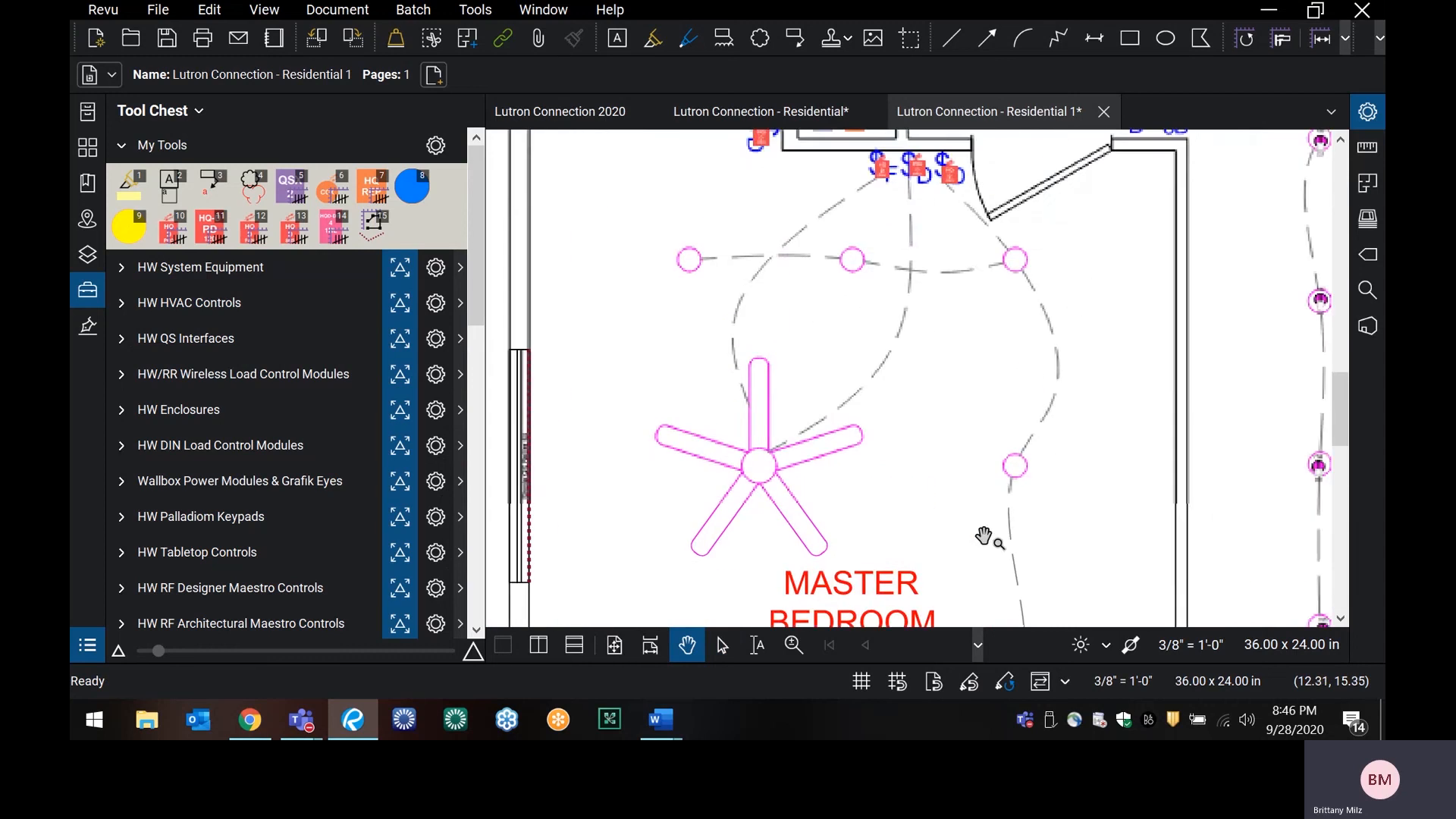
pyautogui.moveTo(999, 385)
pyautogui.mouseDown()
pyautogui.moveTo(991, 419)
pyautogui.moveTo(812, 658)
pyautogui.mouseUp()
pyautogui.scroll(5, 660, 497)
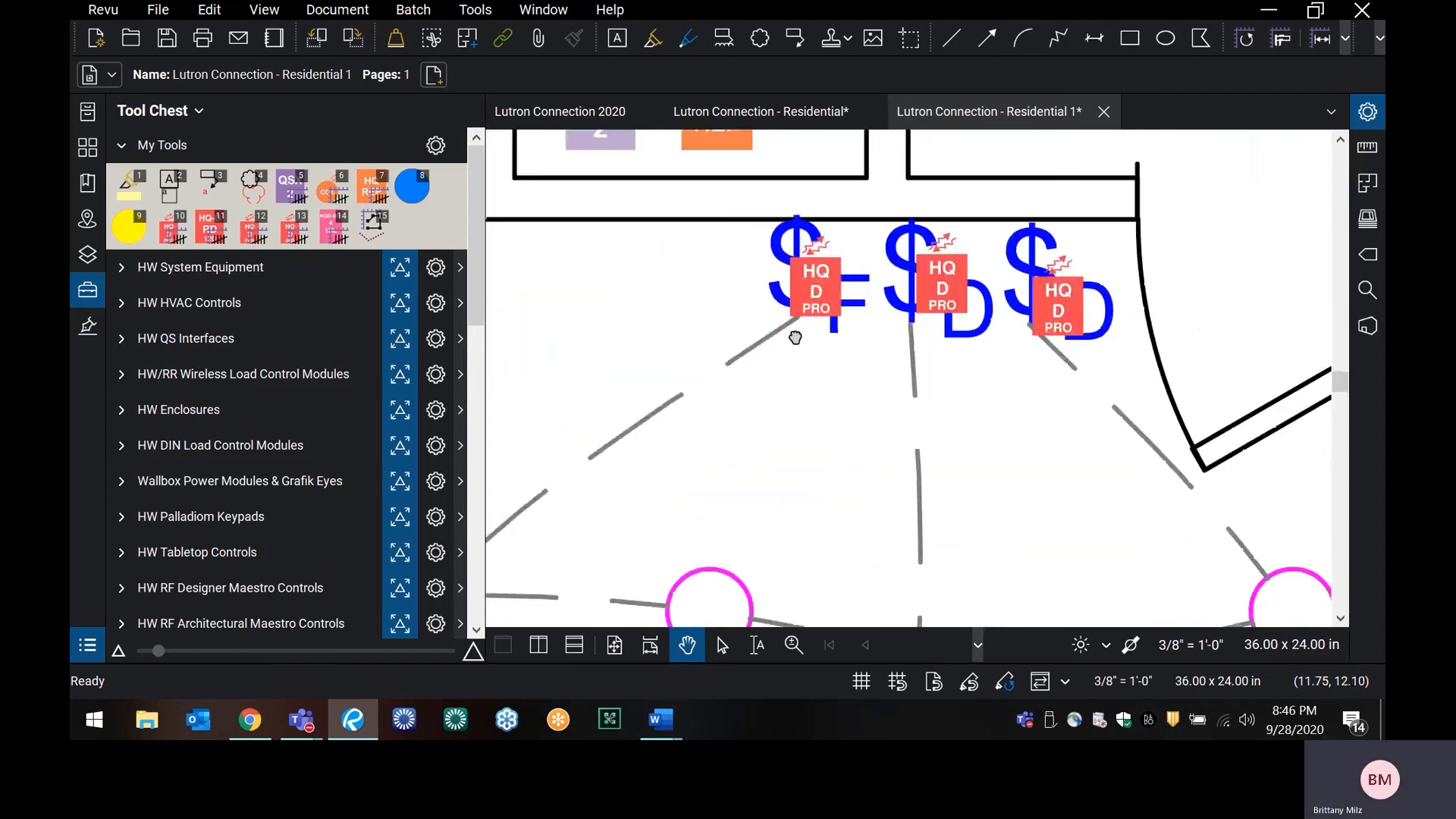
pyautogui.moveTo(793, 325); pyautogui.dragTo(789, 559)
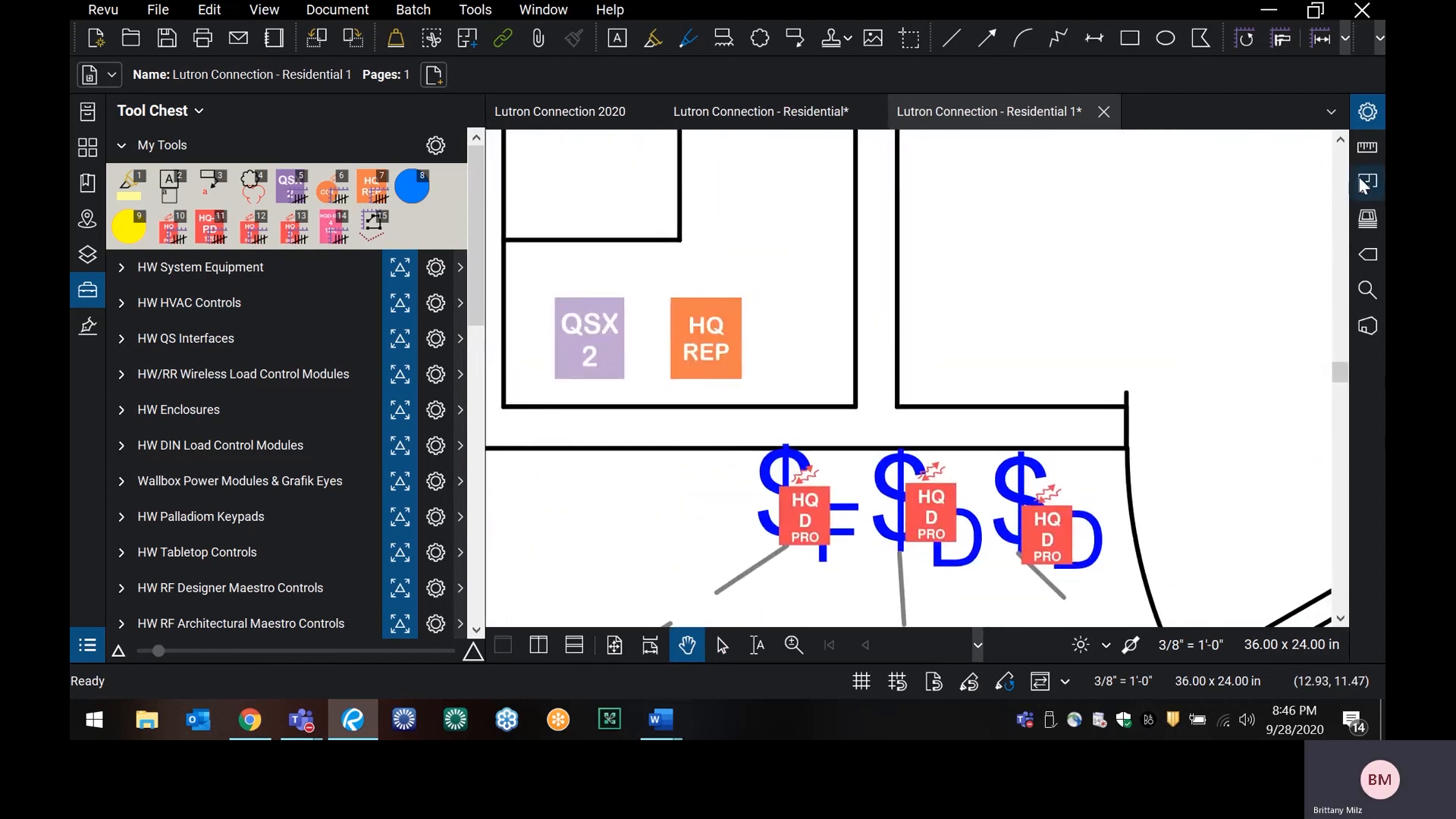
pyautogui.click(1364, 112)
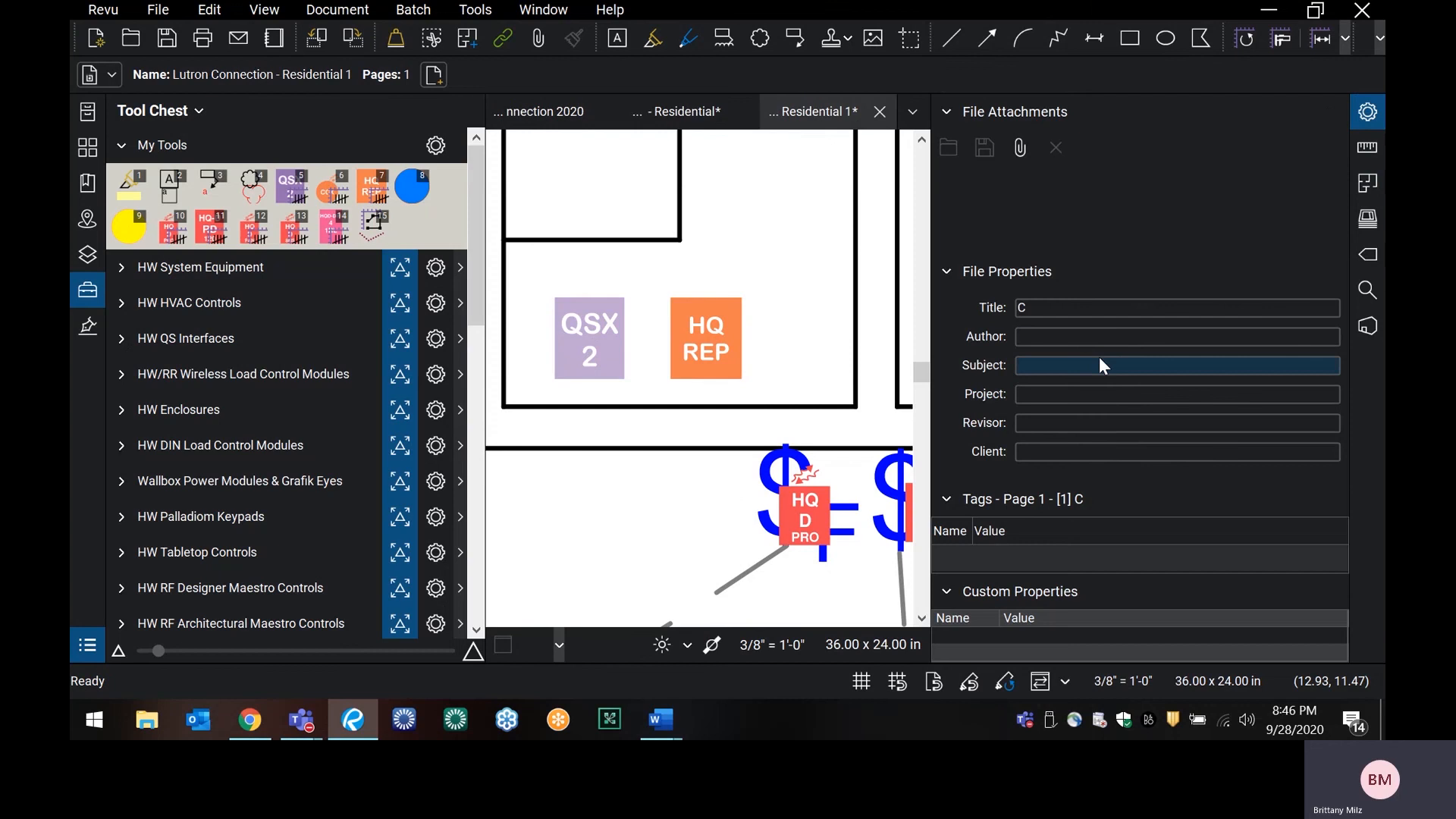
pyautogui.click(599, 329)
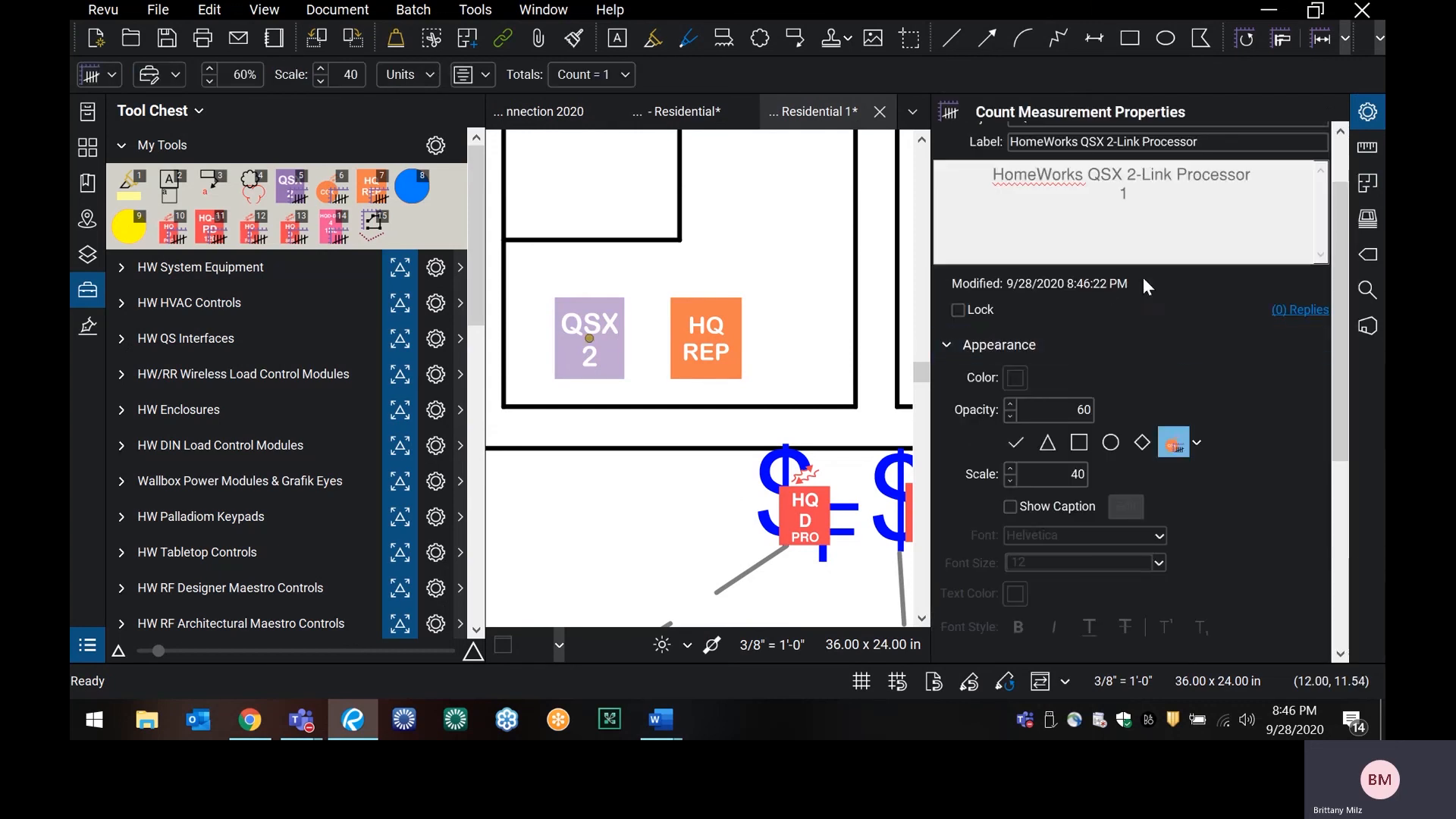
pyautogui.click(1010, 415)
pyautogui.click(1010, 416)
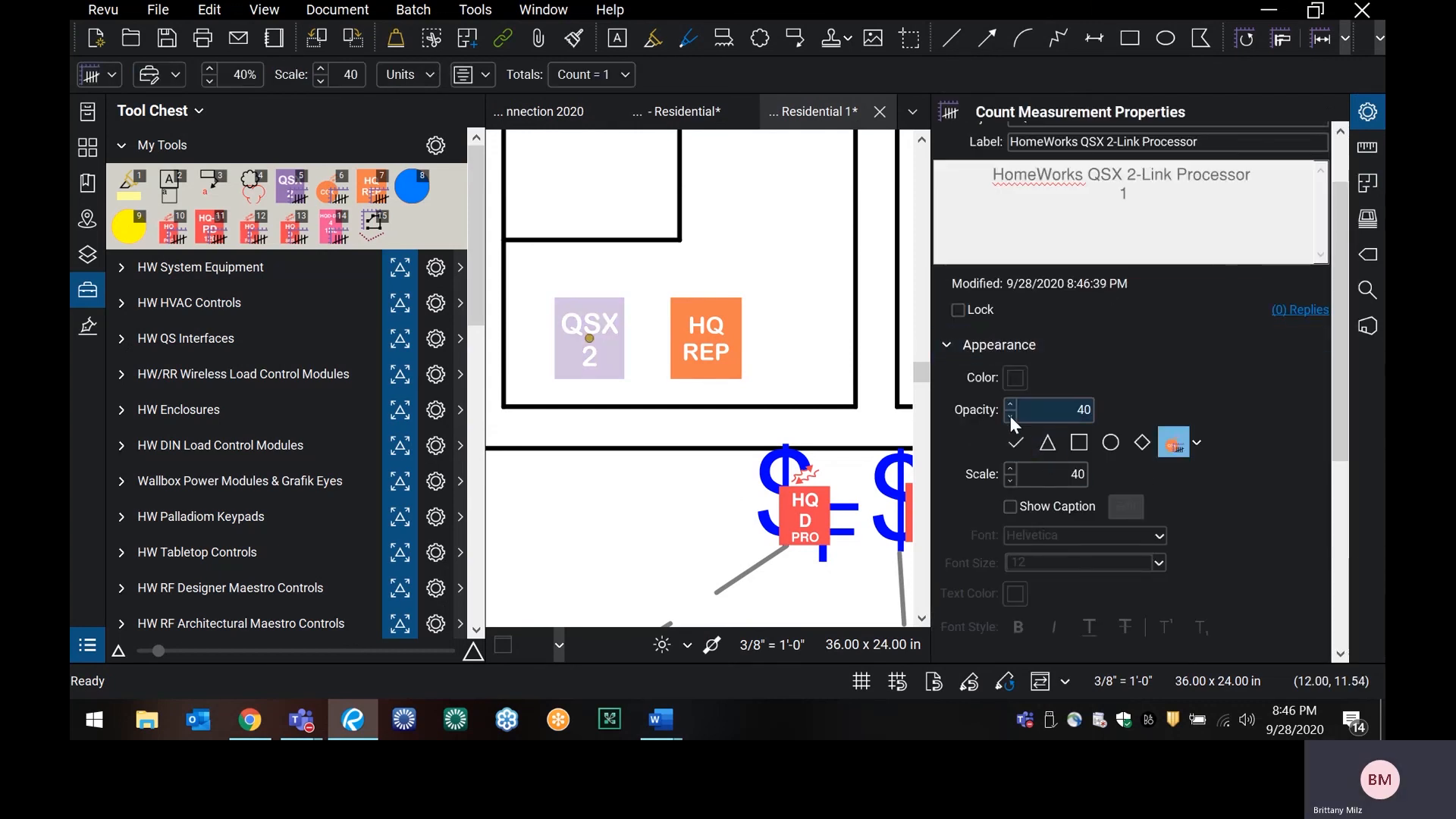
# - Set the QSX 2 processor symbol's opacity to 100 and its scale to 50
pyautogui.write('100')
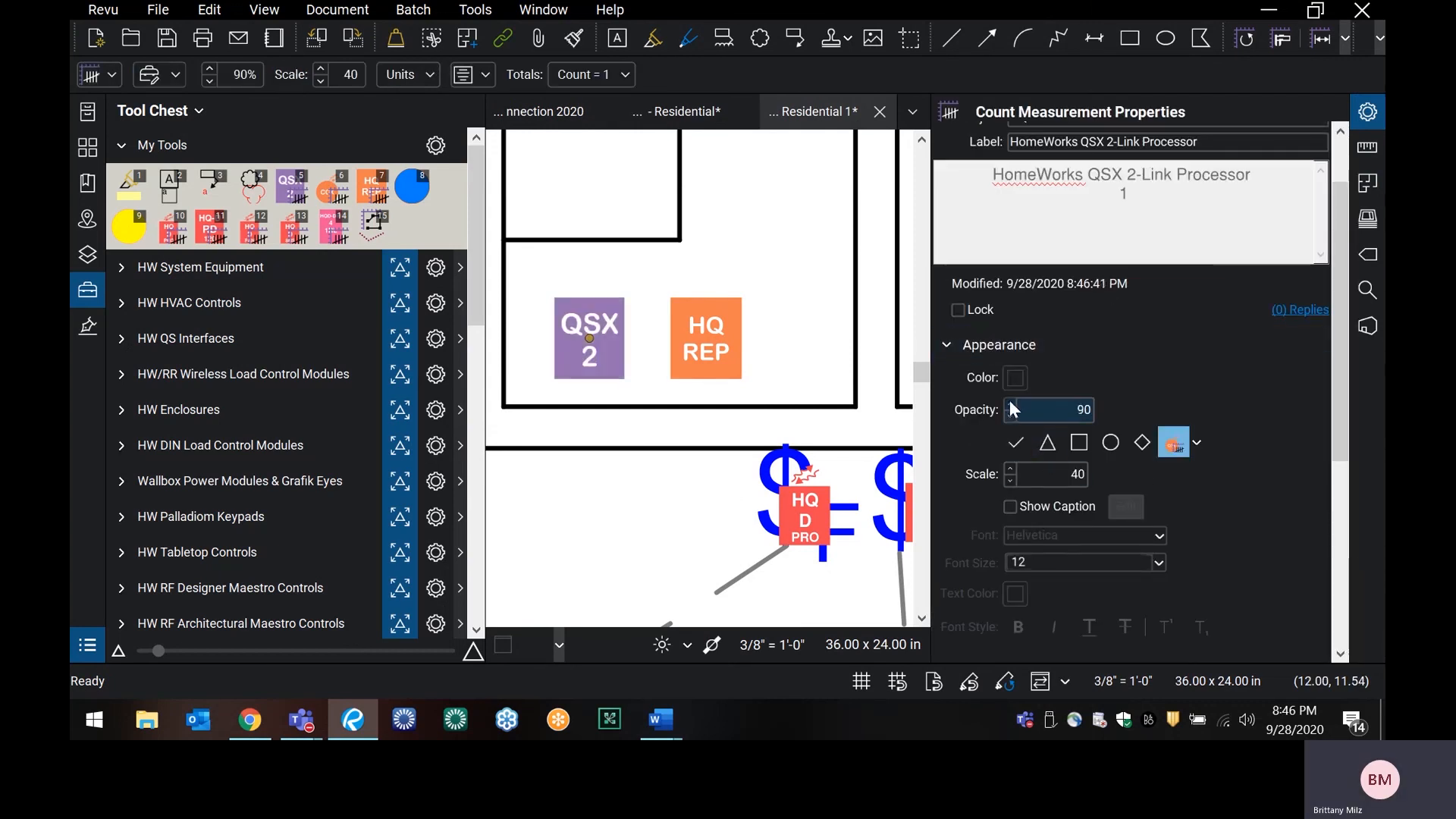
pyautogui.click(1013, 474)
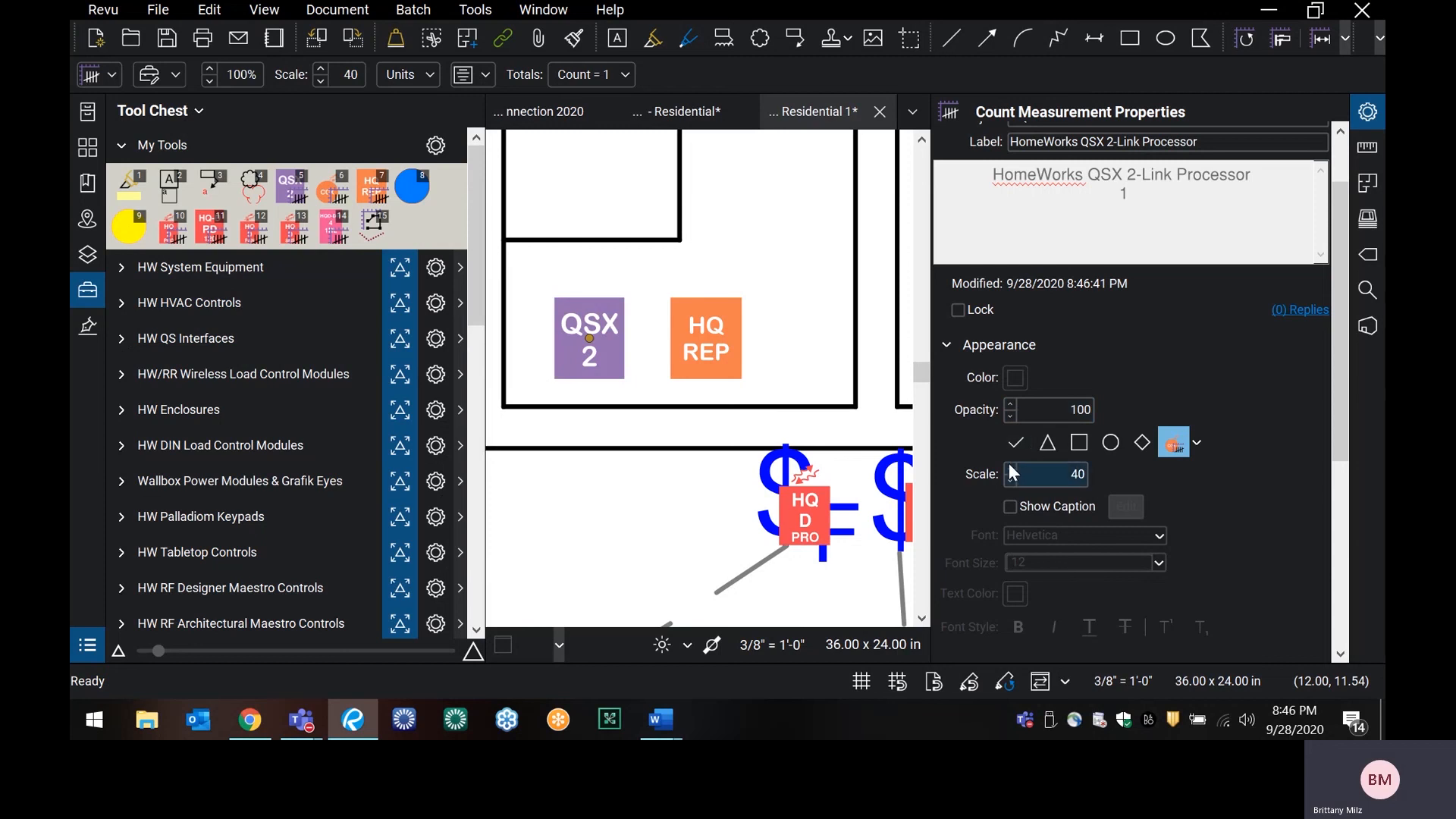
pyautogui.click(1010, 468)
pyautogui.click(1009, 467)
pyautogui.click(1010, 468)
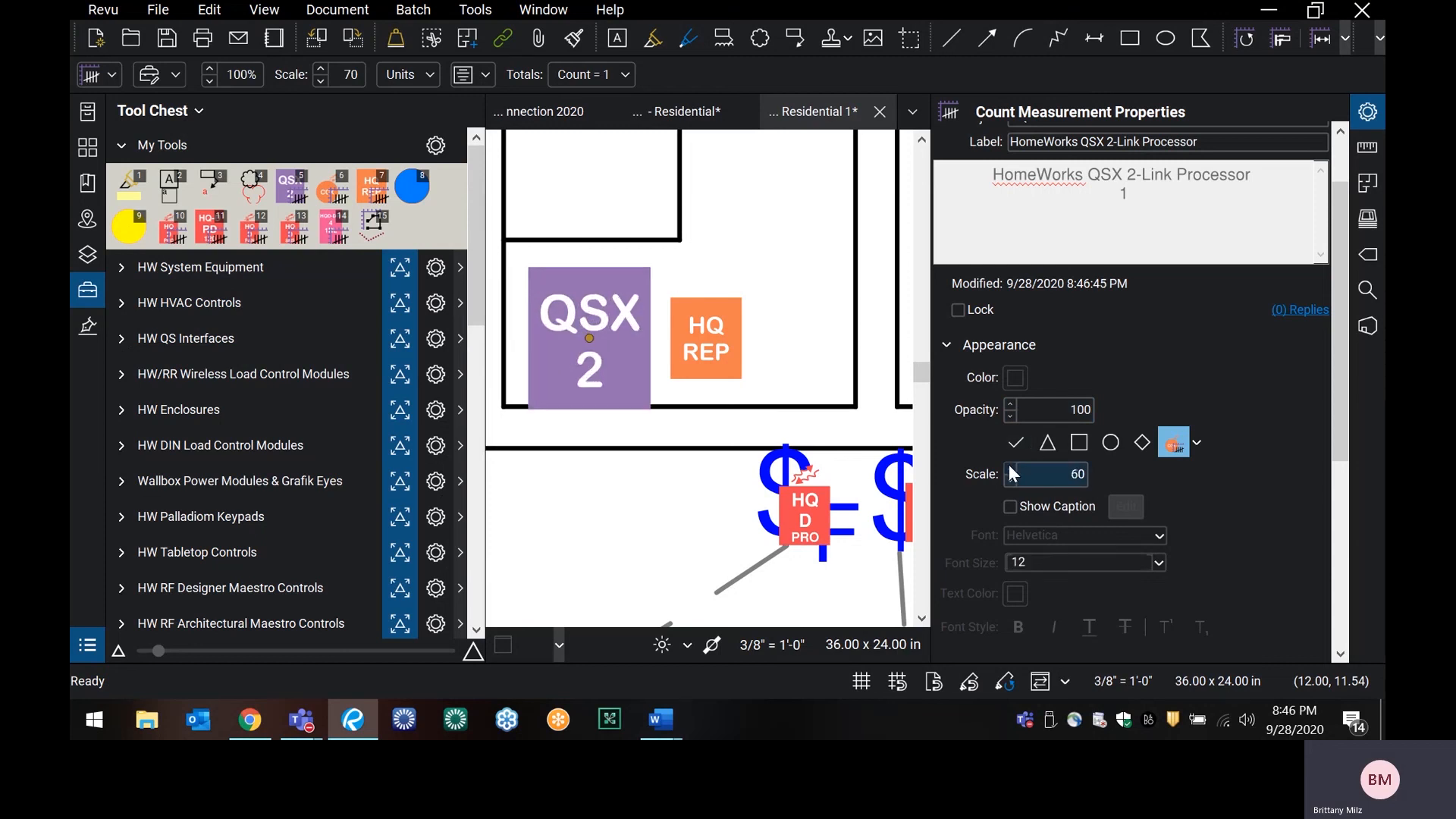
pyautogui.click(1011, 479)
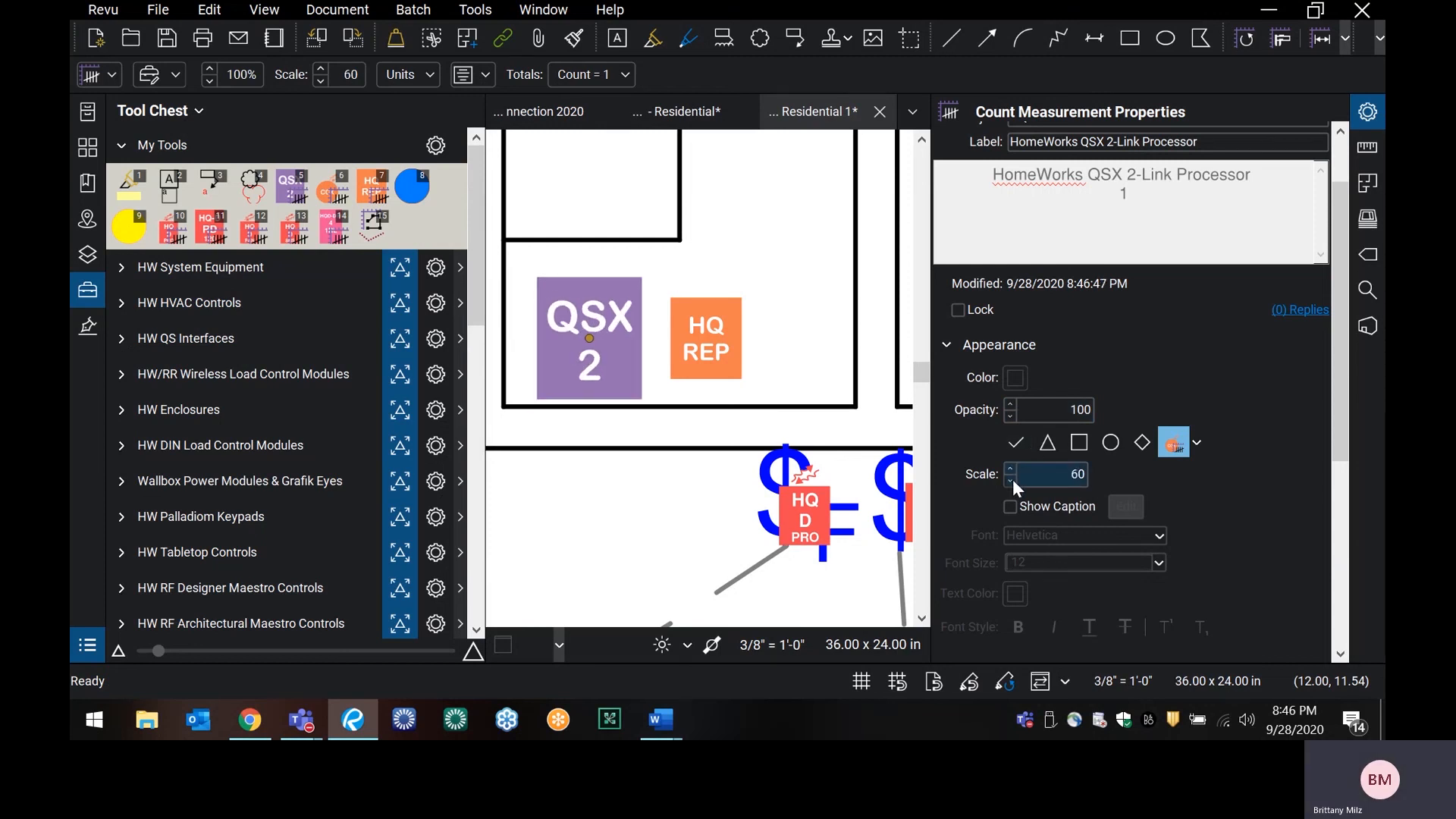
pyautogui.click(1012, 479)
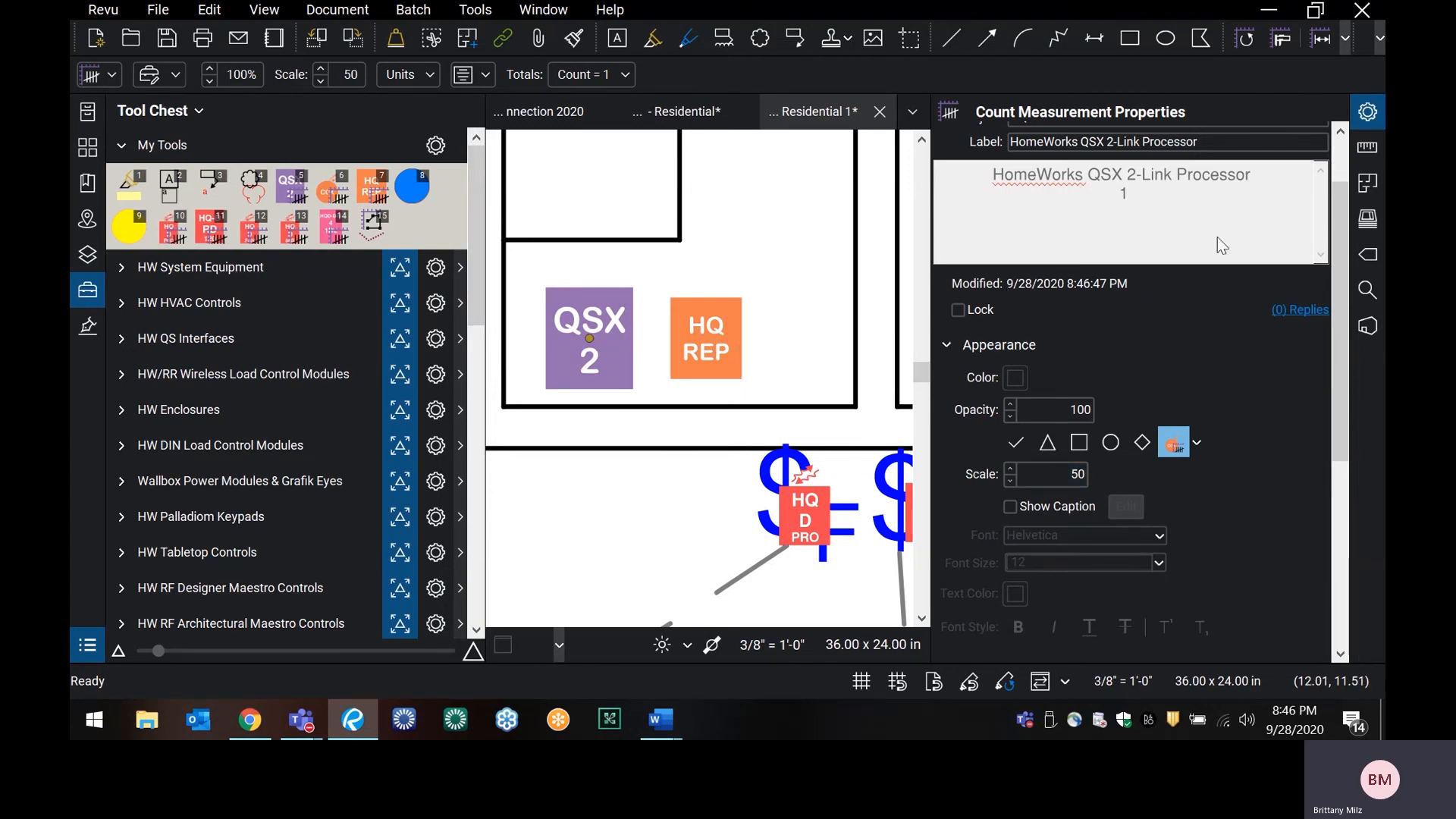
# - Fill in the processor's custom properties with Area "Eq. Closet" and Name "Proc", and collapse the Options section
pyautogui.click(1181, 144)
pyautogui.scroll(1, 1212, 265)
pyautogui.scroll(-5, 1272, 361)
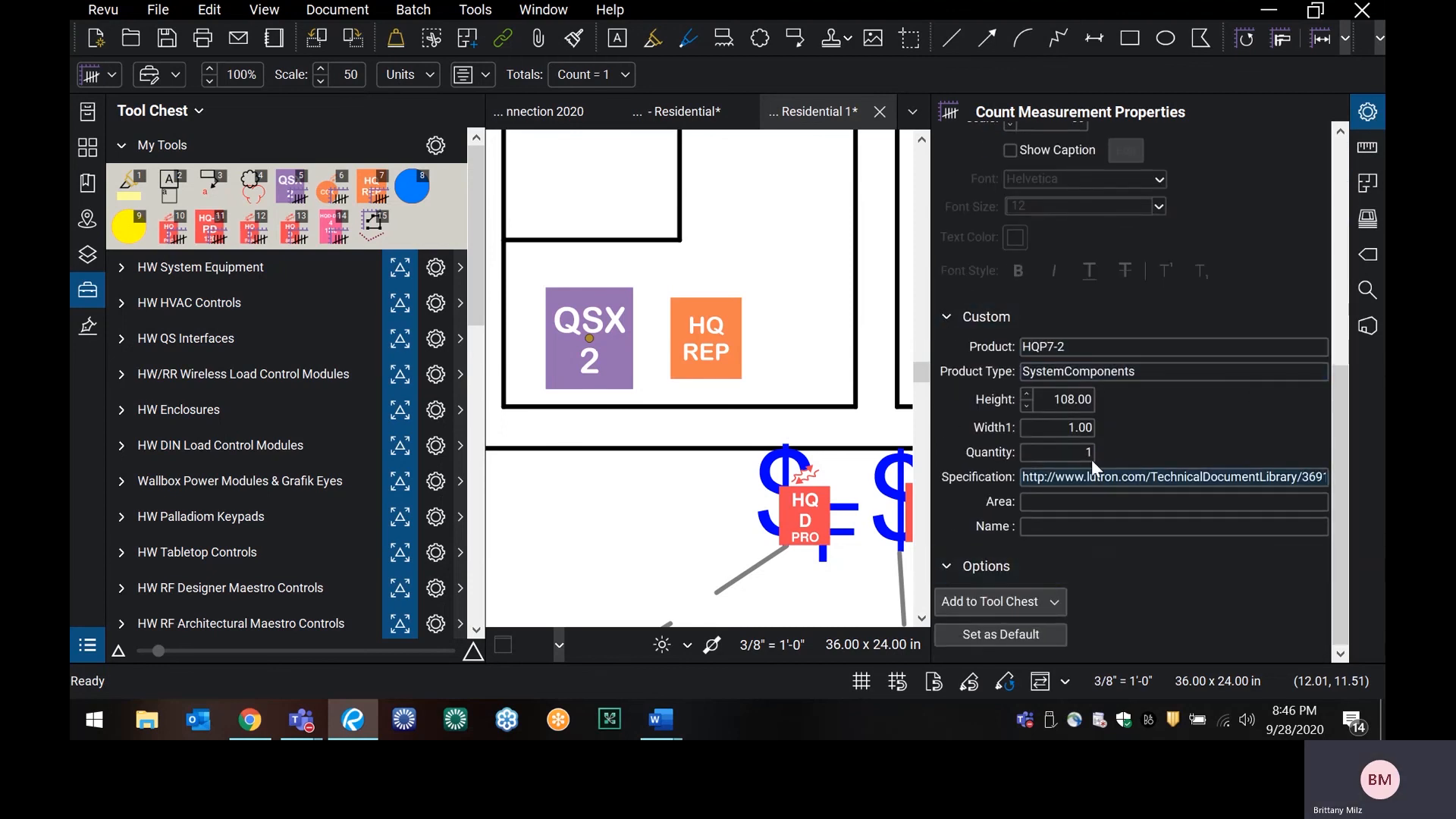
pyautogui.click(1063, 503)
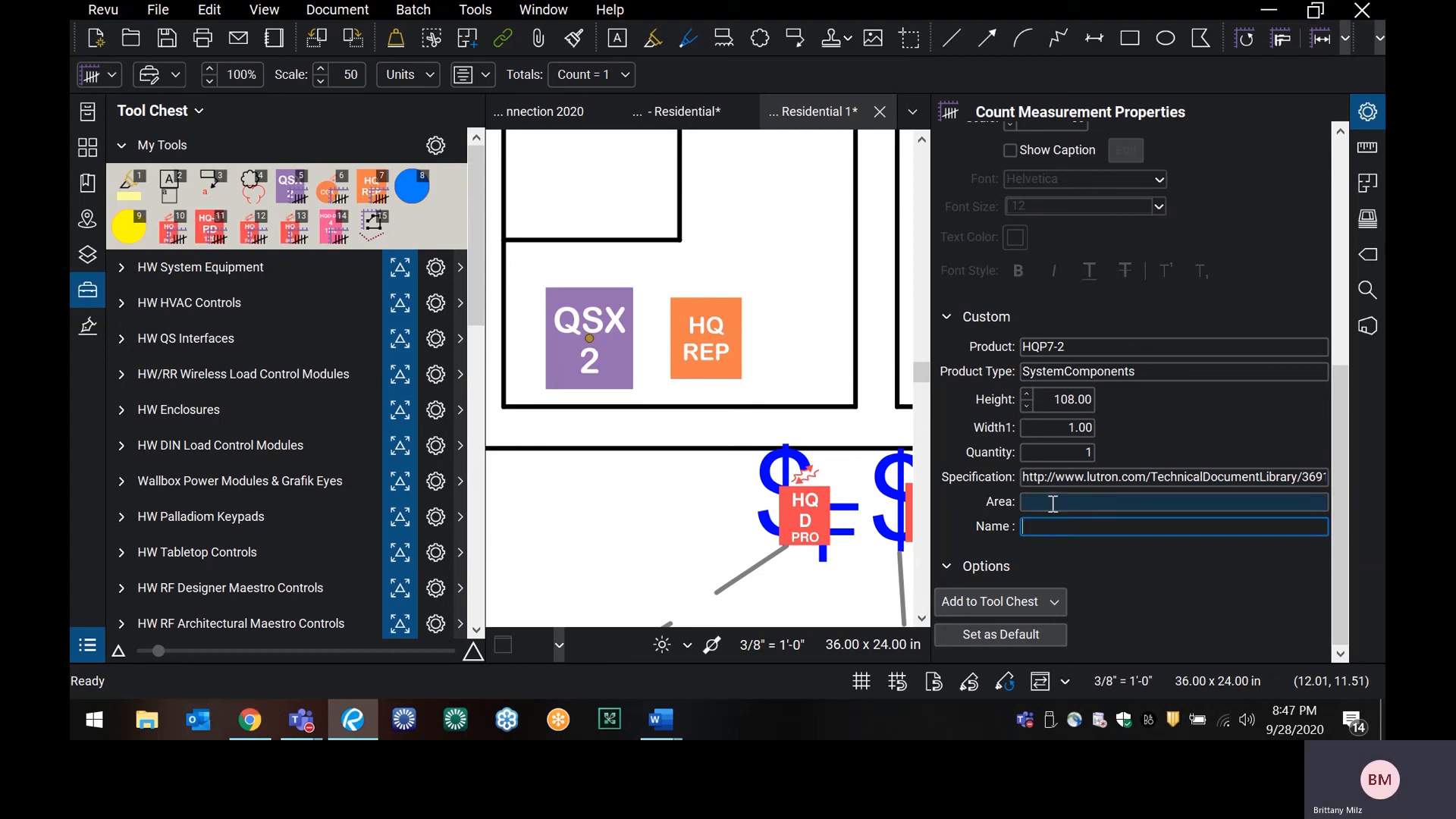
pyautogui.write('Eq. Closet')
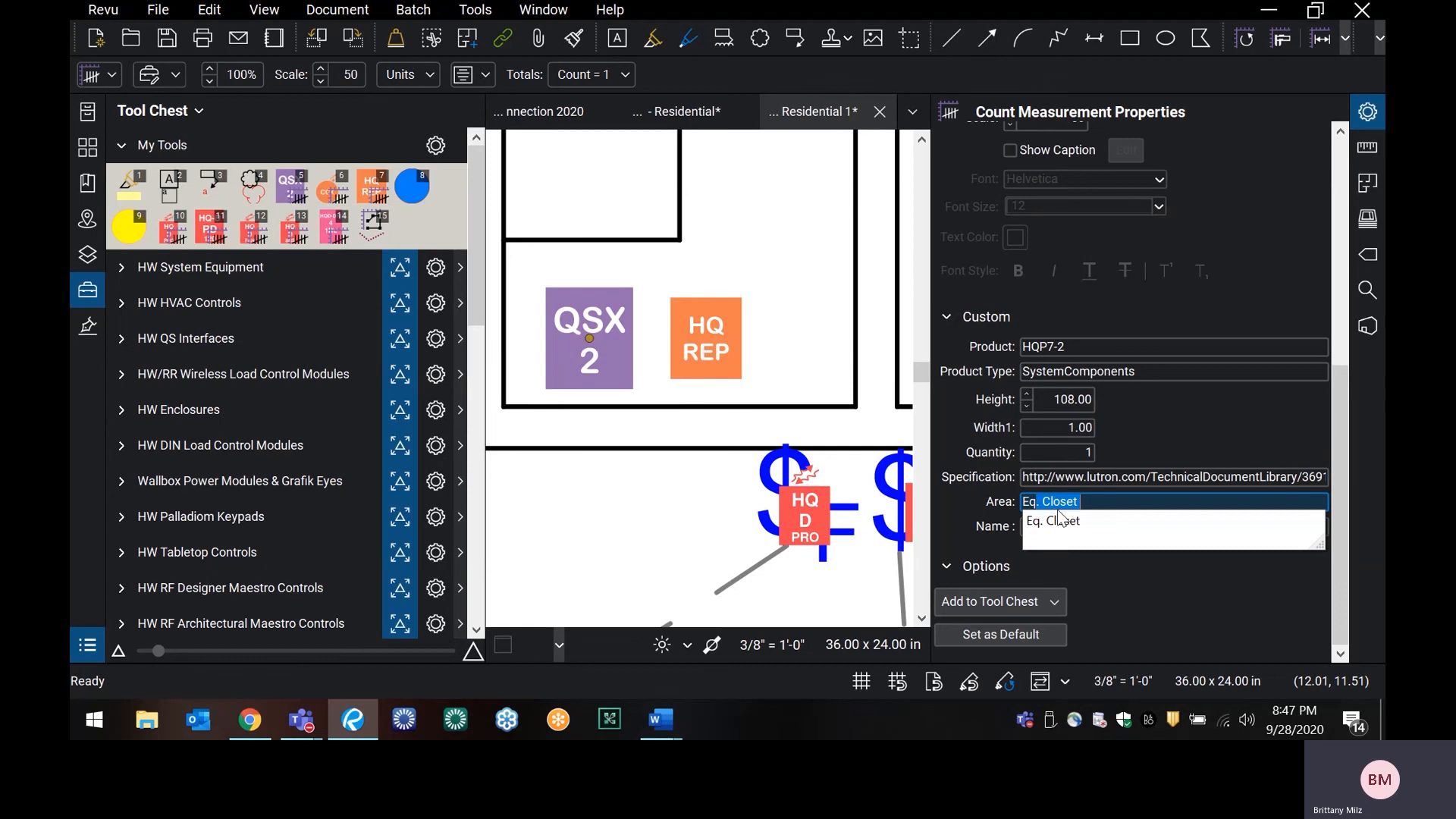
pyautogui.click(1060, 521)
pyautogui.click(1065, 525)
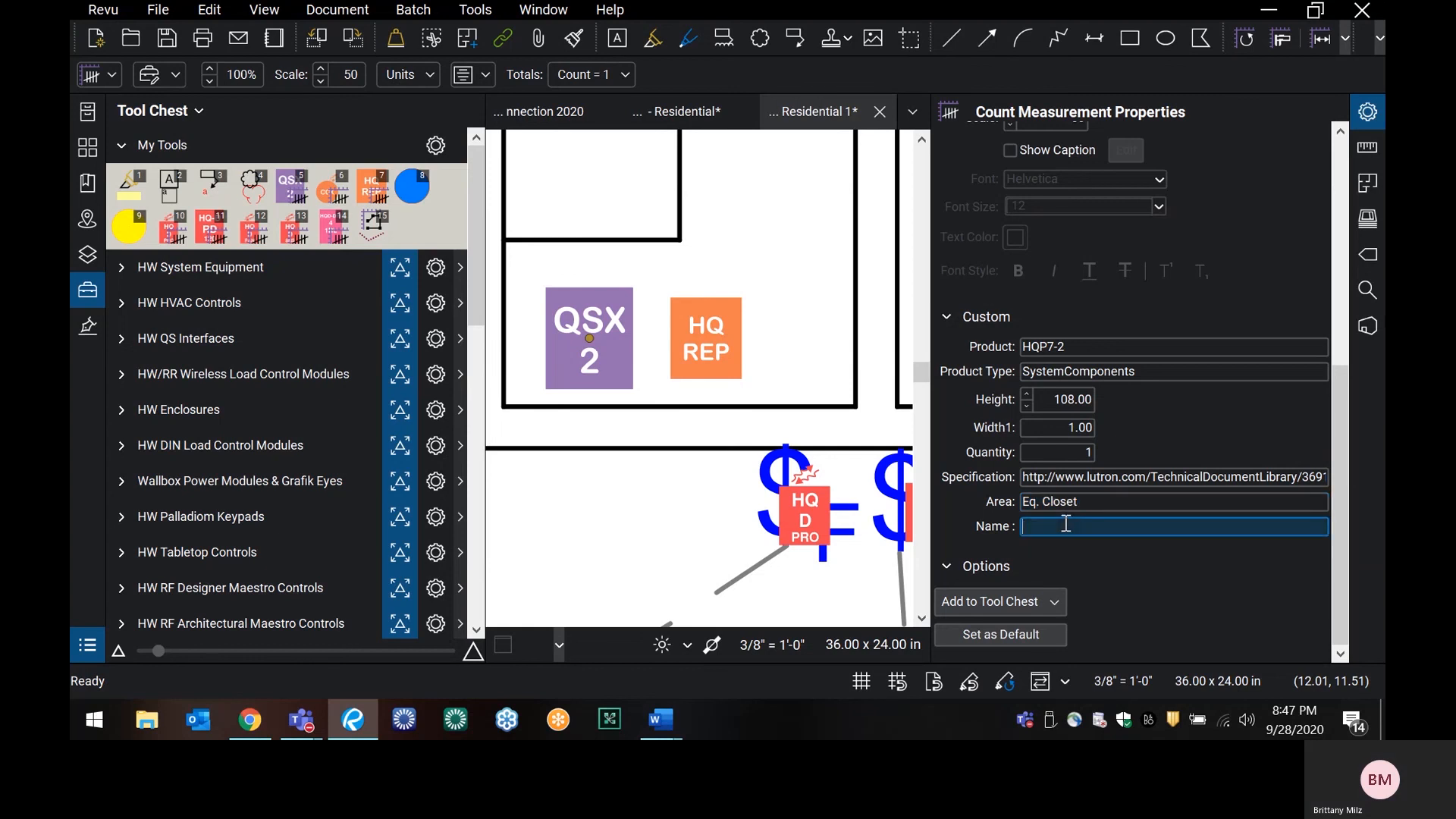
pyautogui.write('Pr')
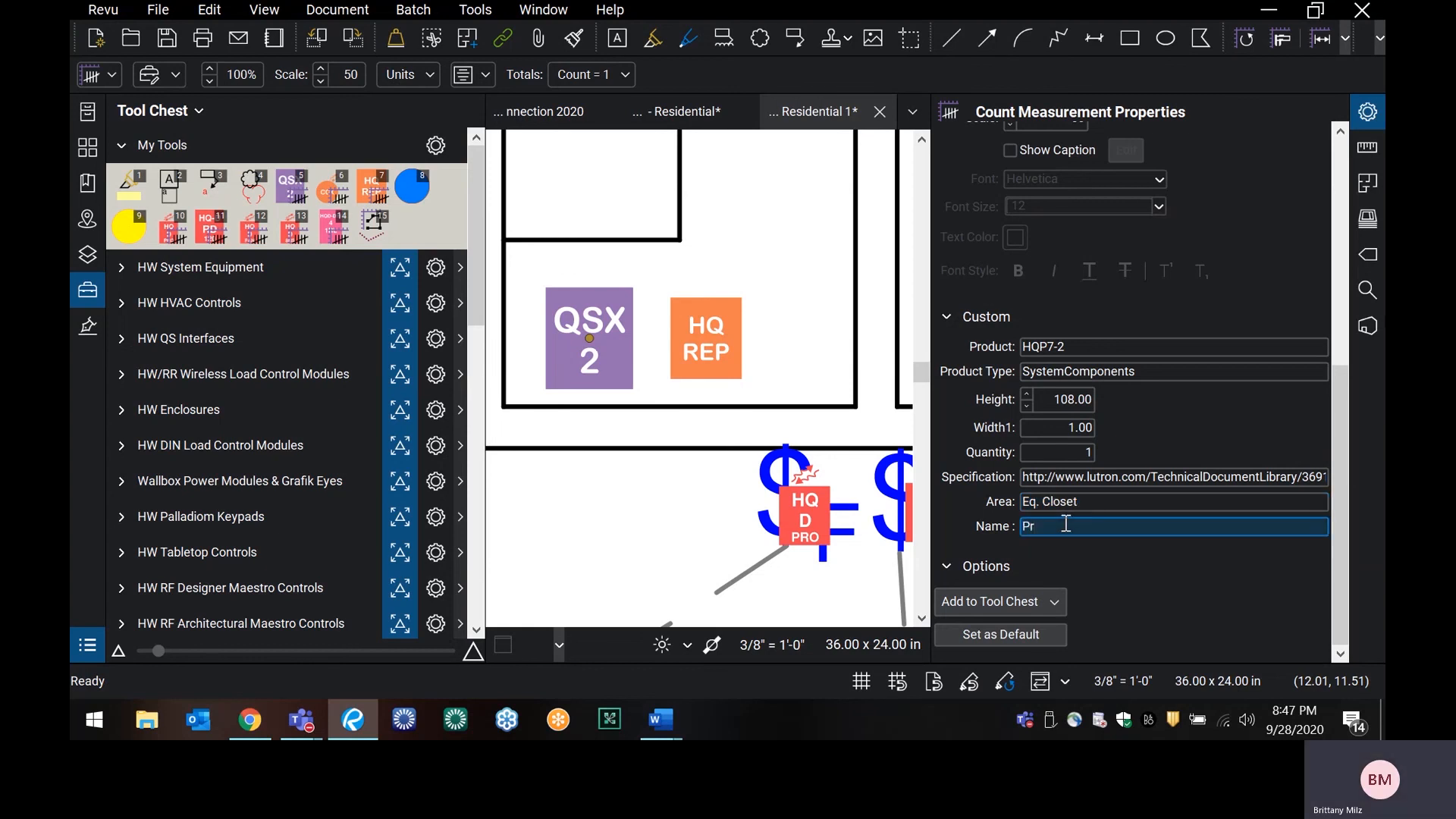
pyautogui.write('oc')
pyautogui.click(1122, 567)
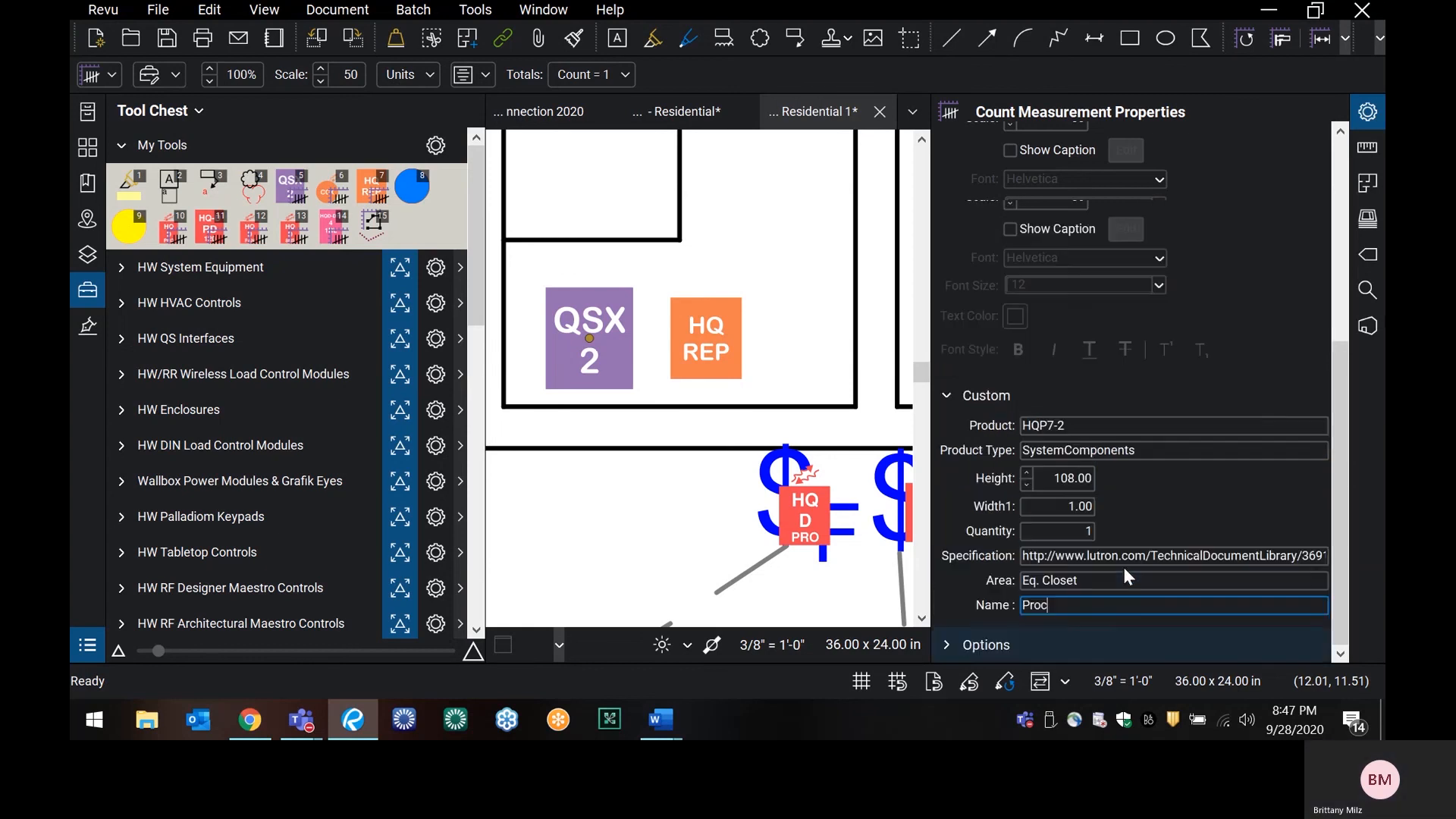
# - Expand the Markups List over the plan and check the Name and Area columns of the HomeWorks QSX 2-Link Processor entry
pyautogui.moveTo(780, 662); pyautogui.dragTo(775, 265)
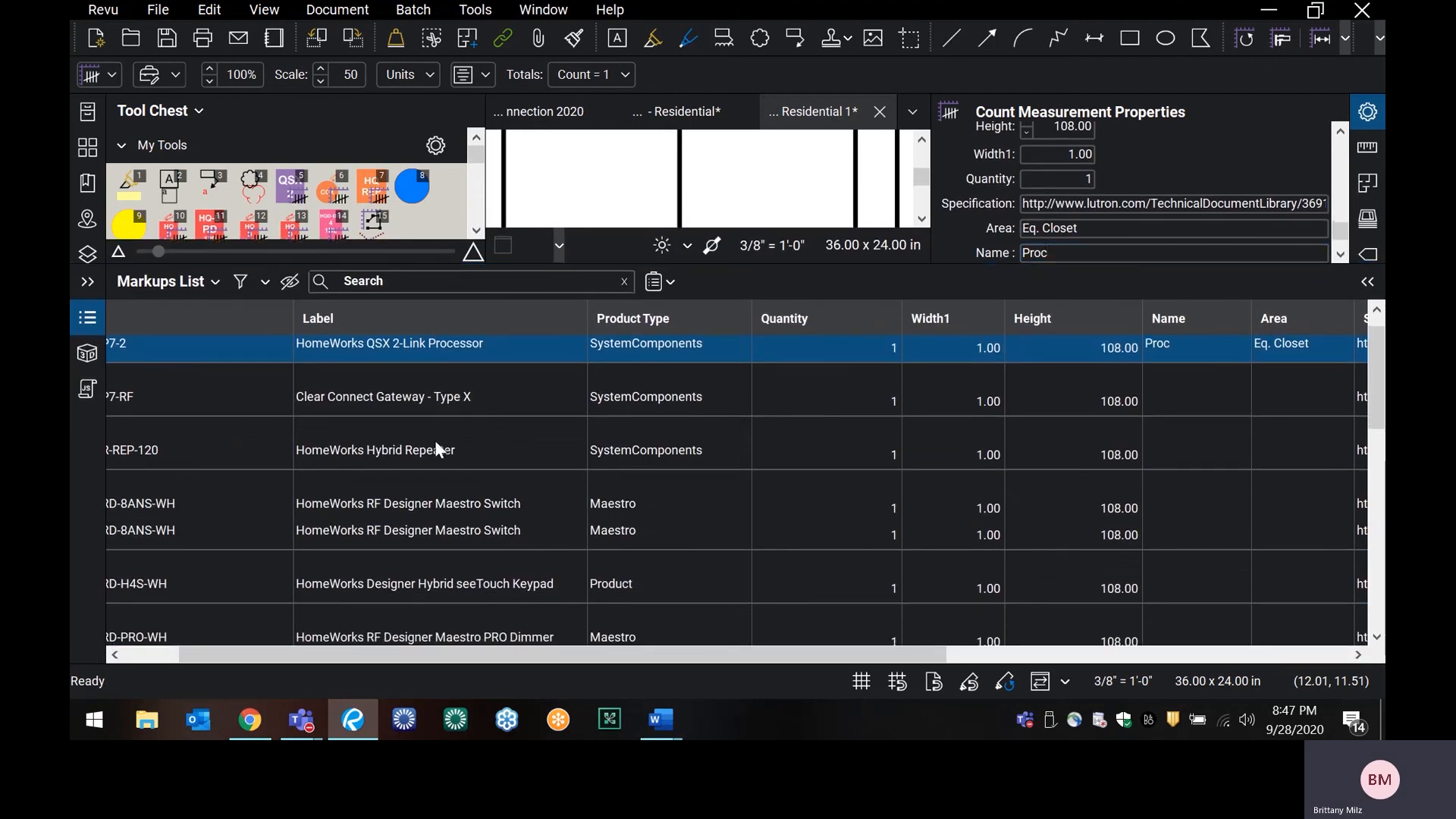
pyautogui.moveTo(728, 657); pyautogui.dragTo(851, 663)
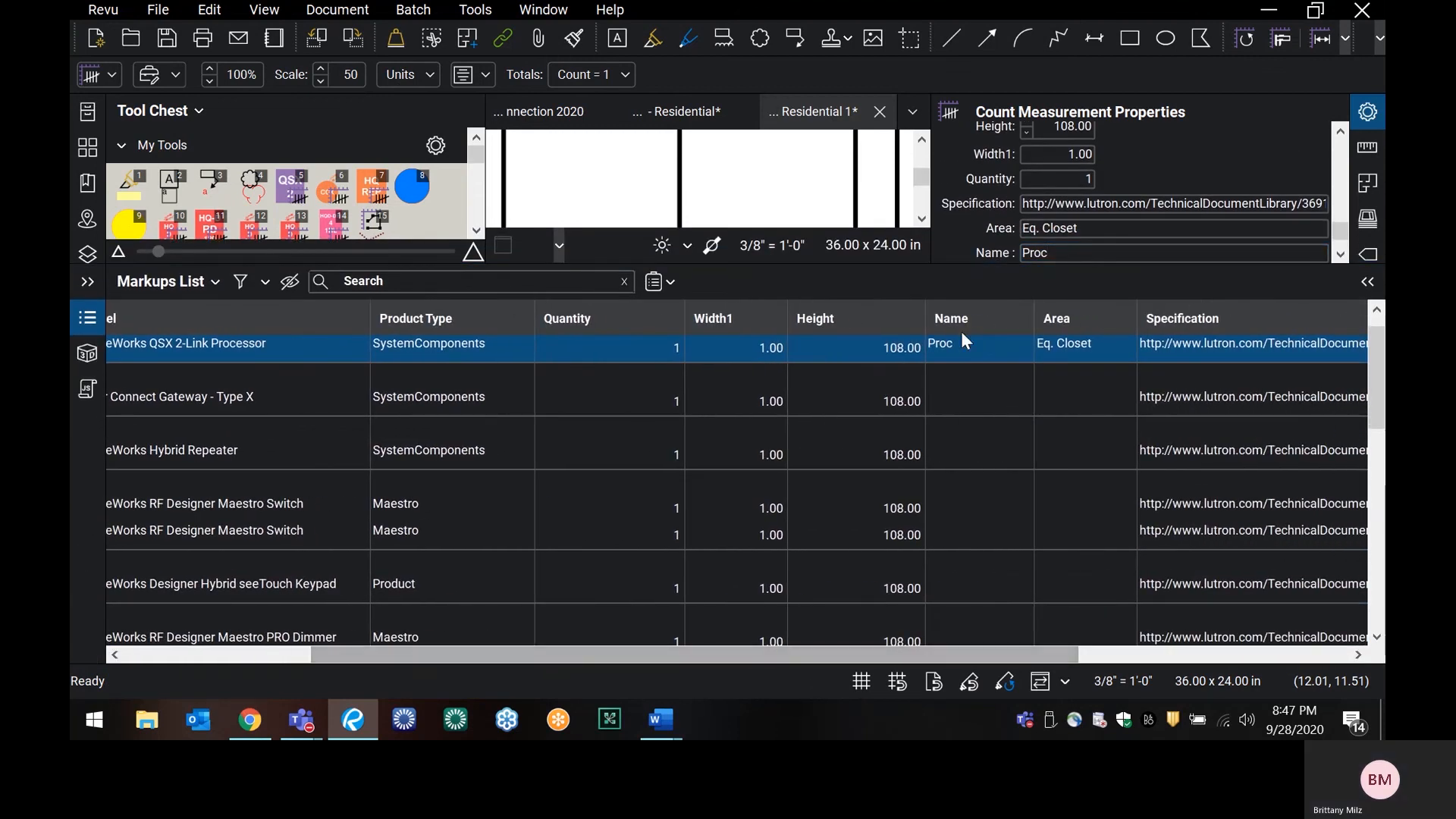